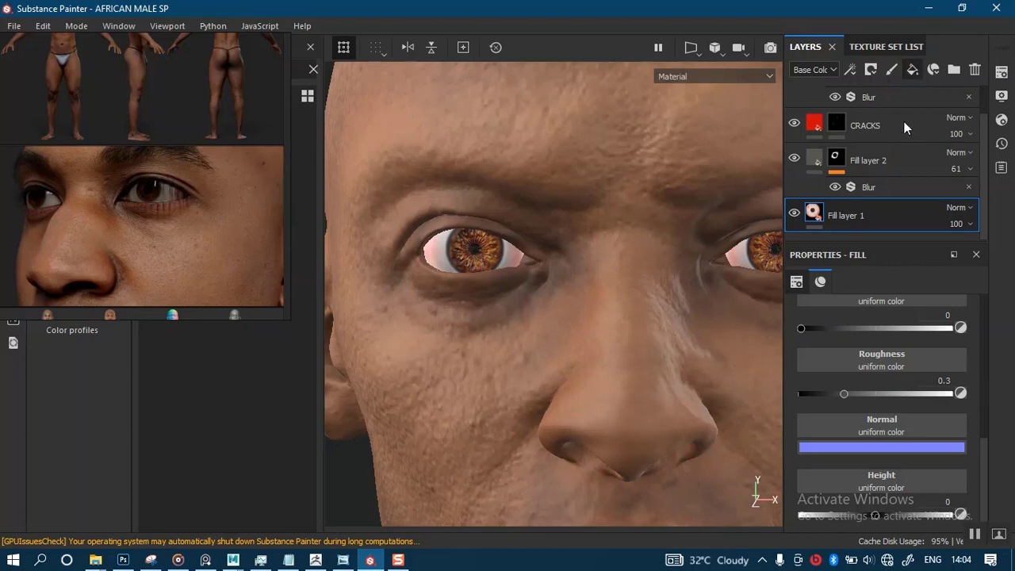
Step: Add a new fill layer and place it beneath Fill layer 1 in the eye's layer stack
{"action": "left_click", "coordinate": [912, 69]}
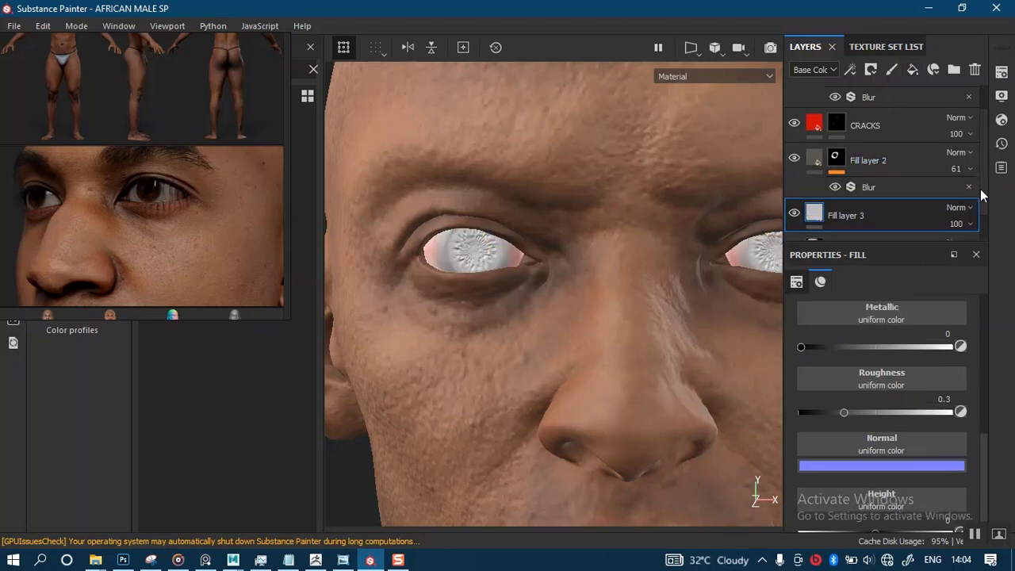
{"action": "scroll", "coordinate": [980, 189], "scroll_direction": "down", "scroll_amount": 1}
{"action": "left_click_drag", "start_coordinate": [885, 183], "coordinate": [893, 232]}
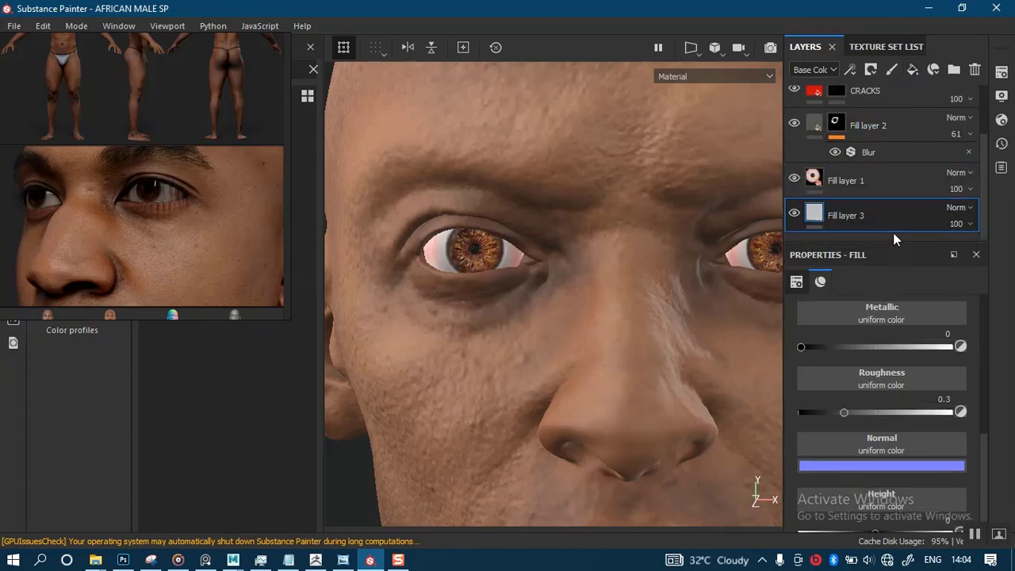
Step: Add a white mask to Fill layer 1 and activate the Paint tool on it
{"action": "left_click", "coordinate": [821, 179]}
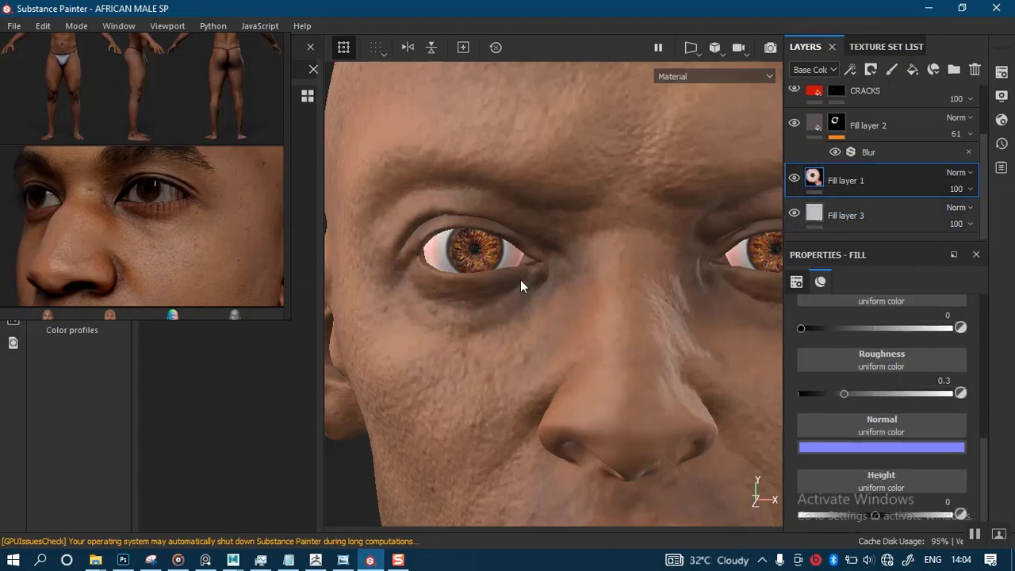
{"action": "right_click", "coordinate": [824, 180]}
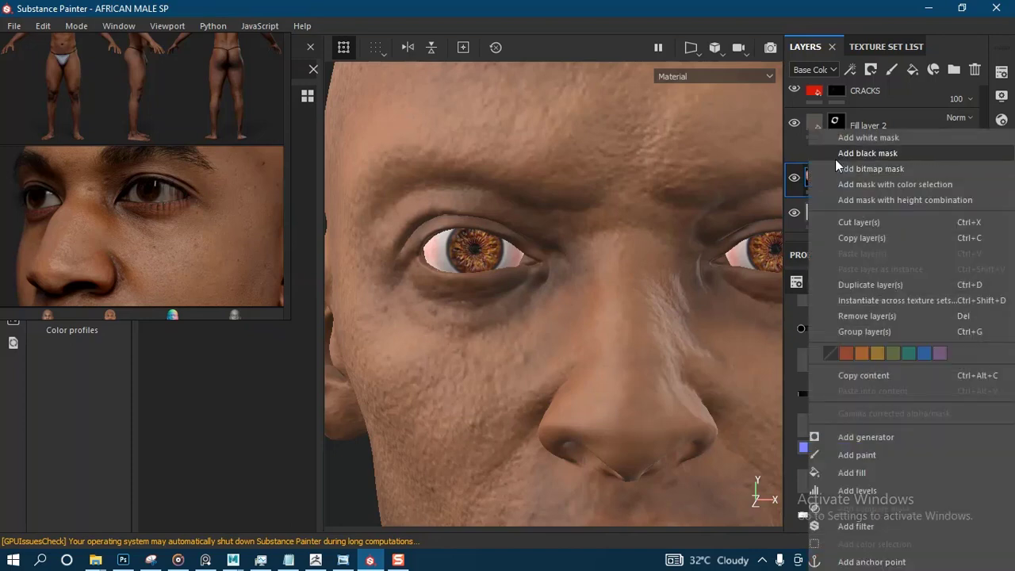
{"action": "left_click", "coordinate": [854, 141]}
{"action": "key", "text": "1"}
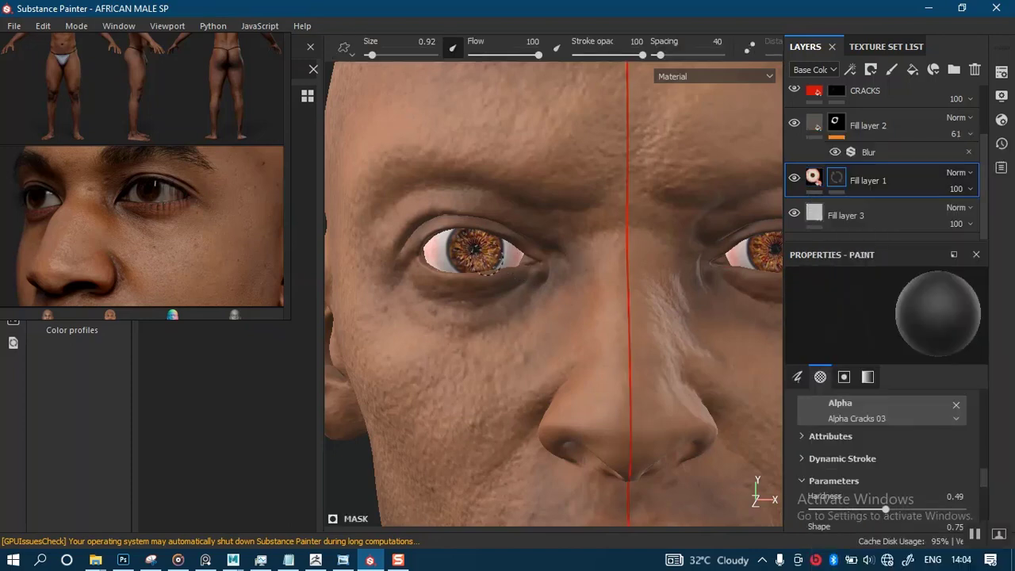
Step: Uncover the shelf, search the brushes for "DE", choose the Basic Hard brush and set its size to 1.35
{"action": "mouse_move", "coordinate": [140, 261]}
{"action": "right_mouse_down"}
{"action": "mouse_move", "coordinate": [250, 245]}
{"action": "mouse_move", "coordinate": [804, 89]}
{"action": "mouse_move", "coordinate": [798, 3]}
{"action": "right_mouse_up"}
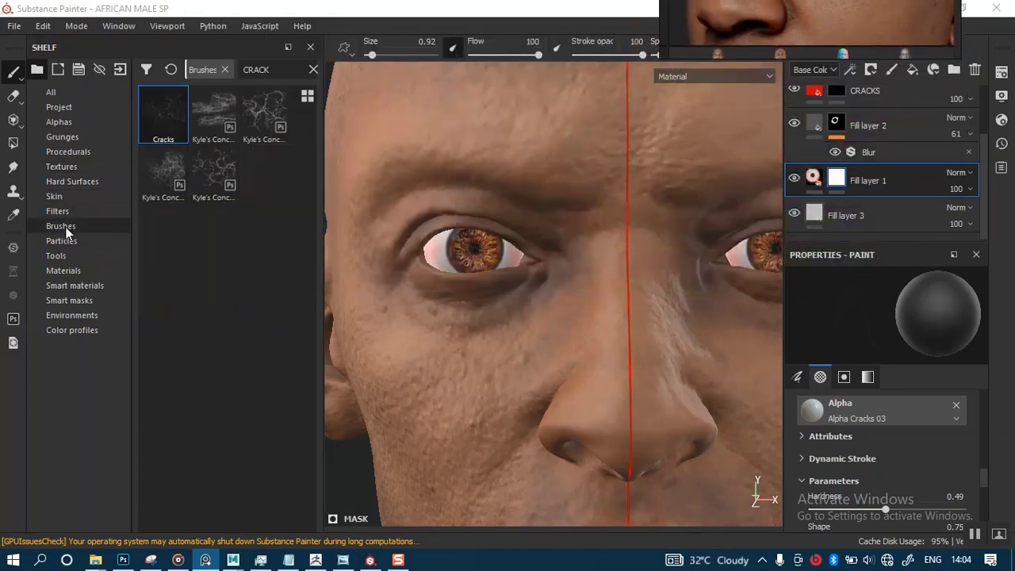
{"action": "left_click", "coordinate": [268, 72]}
{"action": "key", "text": "BackSpace"}
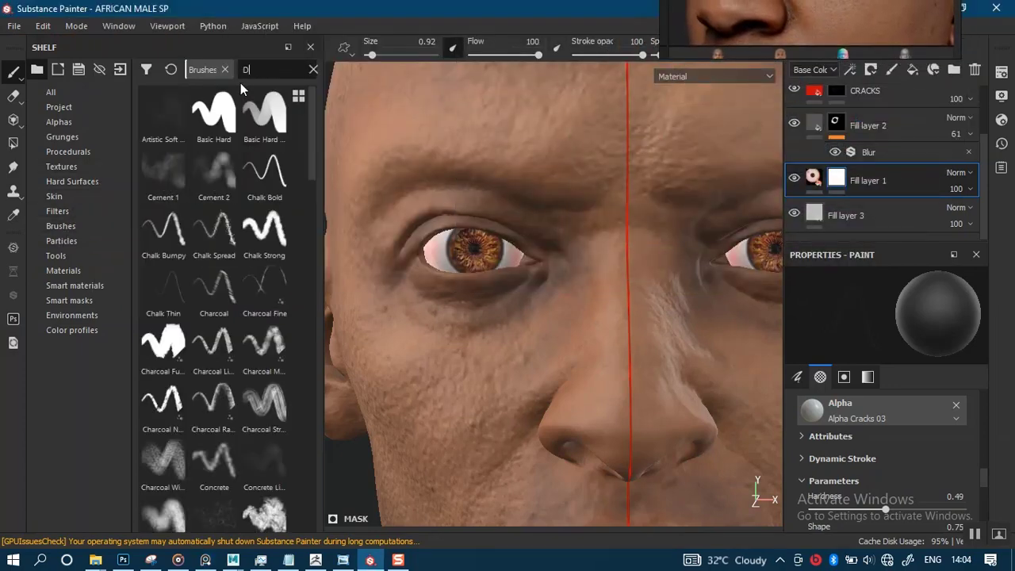
{"action": "type", "text": "DEF"}
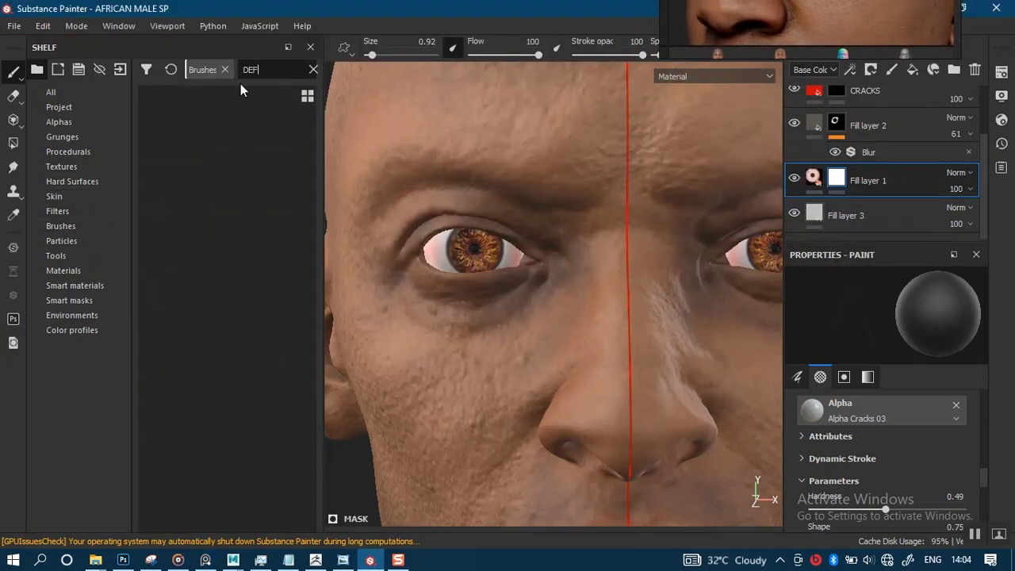
{"action": "key", "text": "BackSpace"}
{"action": "left_click", "coordinate": [212, 127]}
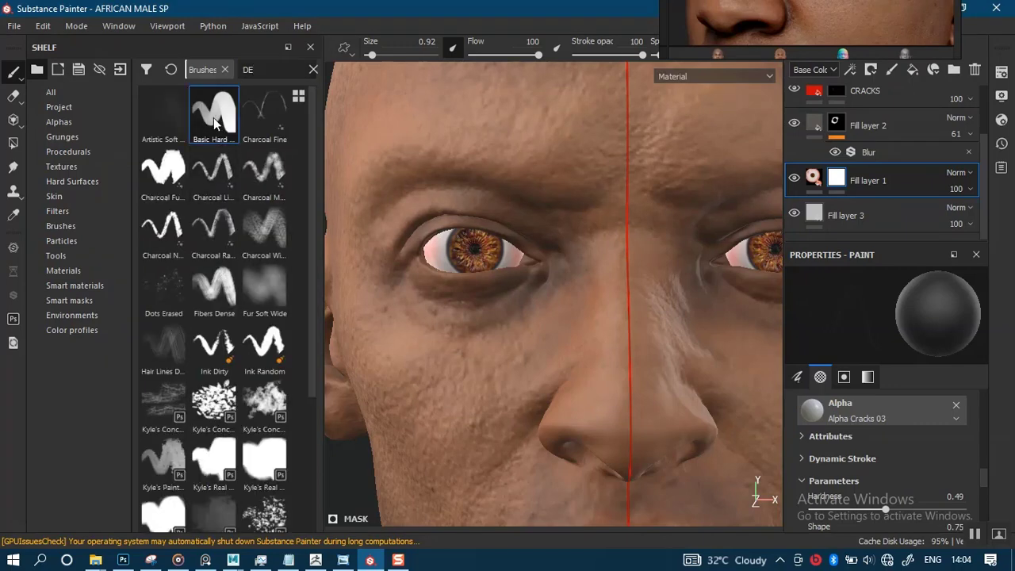
{"action": "mouse_move", "coordinate": [469, 249]}
{"action": "right_mouse_down", "text": "ctrl"}
{"action": "mouse_move", "coordinate": [508, 249]}
{"action": "mouse_move", "coordinate": [396, 250]}
{"action": "right_mouse_up", "text": "ctrl"}
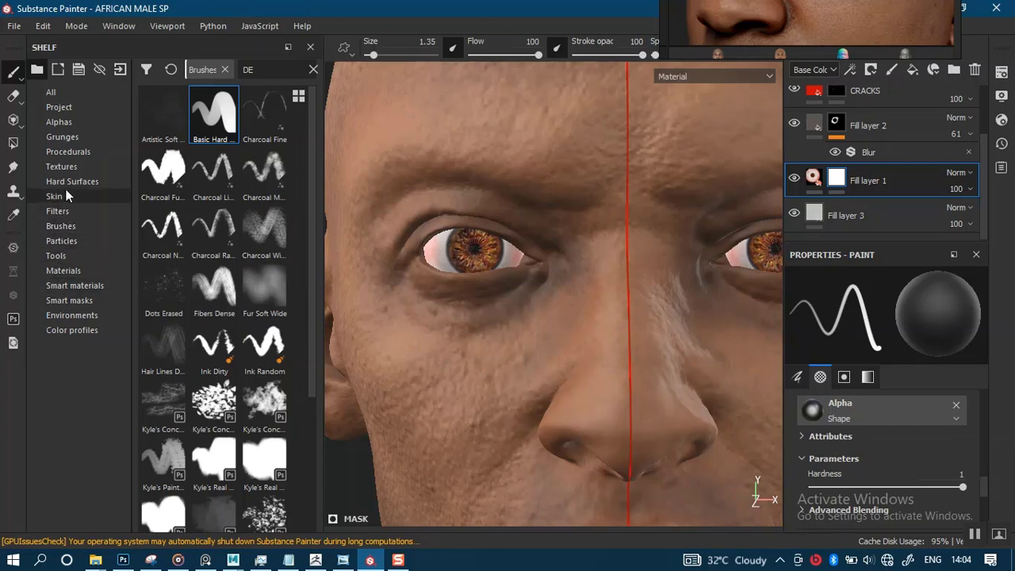
Step: Apply the Shape Border Circle alpha to the brush and set its border width to 0.22
{"action": "left_click", "coordinate": [59, 121]}
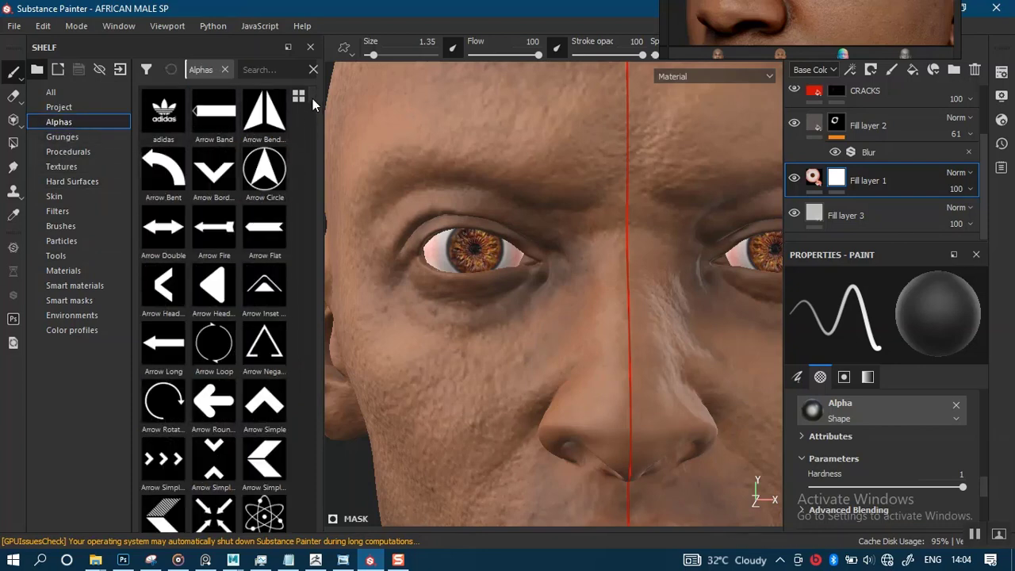
{"action": "mouse_move", "coordinate": [312, 99]}
{"action": "left_mouse_down"}
{"action": "mouse_move", "coordinate": [318, 394]}
{"action": "mouse_move", "coordinate": [311, 381]}
{"action": "left_mouse_up"}
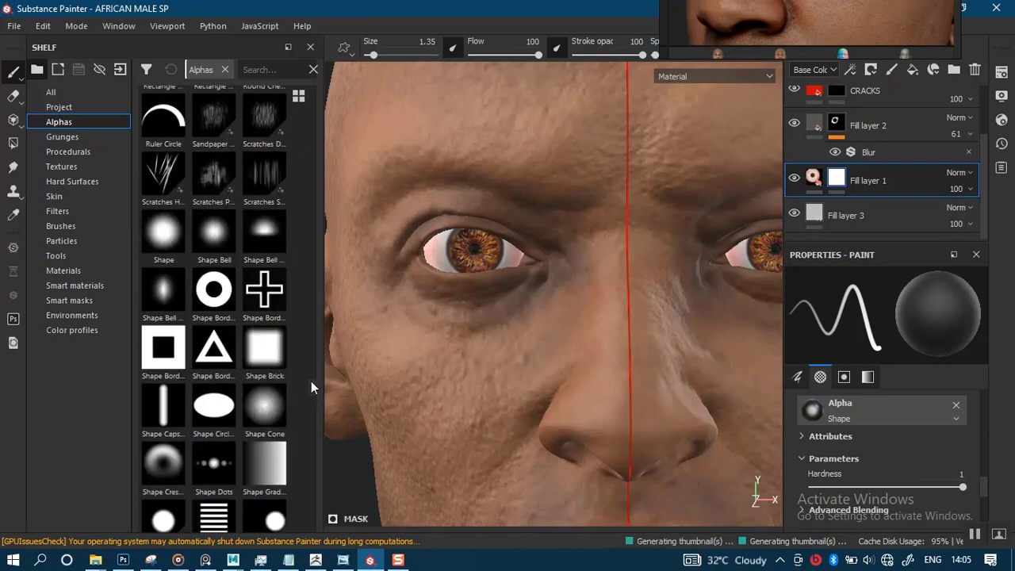
{"action": "left_click", "coordinate": [215, 295]}
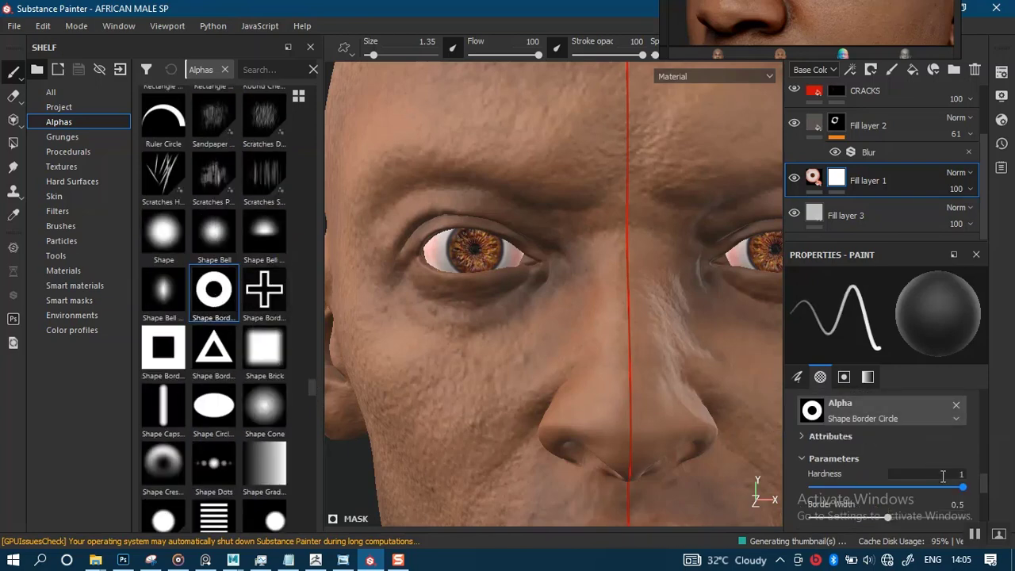
{"action": "scroll", "coordinate": [984, 494], "scroll_direction": "down", "scroll_amount": 2}
{"action": "scroll", "coordinate": [951, 476], "scroll_direction": "up", "scroll_amount": 1}
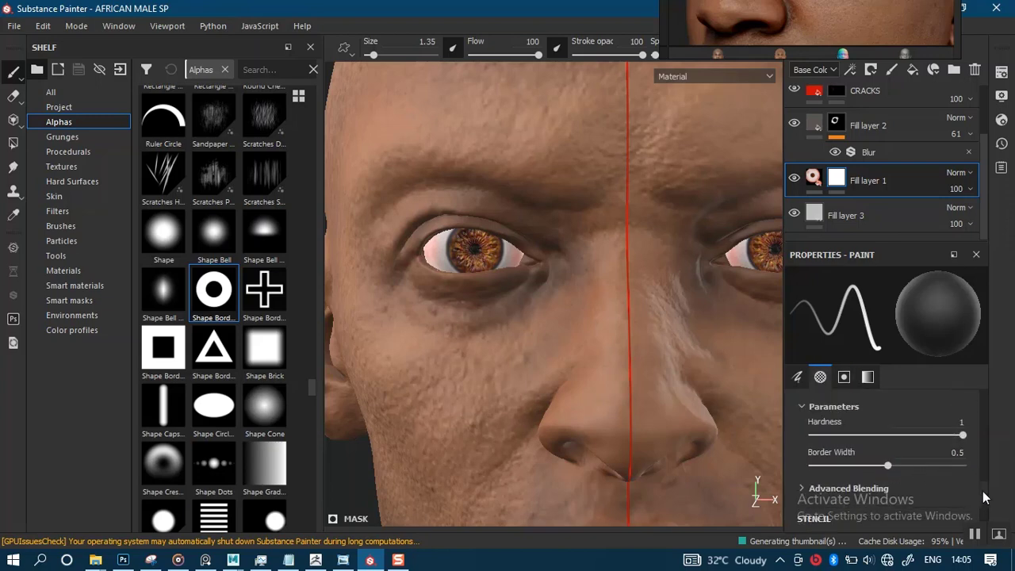
{"action": "scroll", "coordinate": [983, 497], "scroll_direction": "up", "scroll_amount": 2}
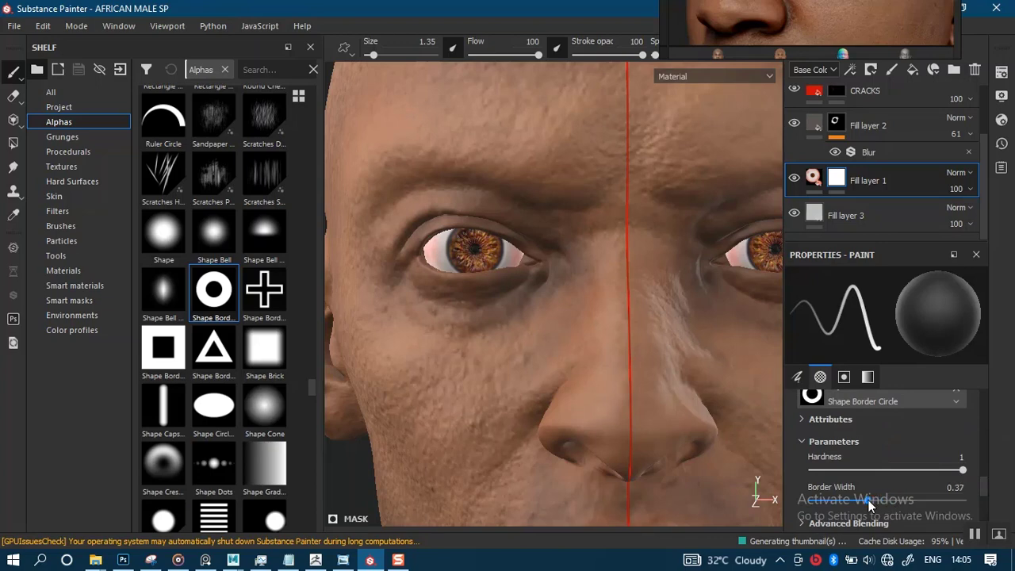
{"action": "left_click_drag", "start_coordinate": [849, 502], "coordinate": [847, 504]}
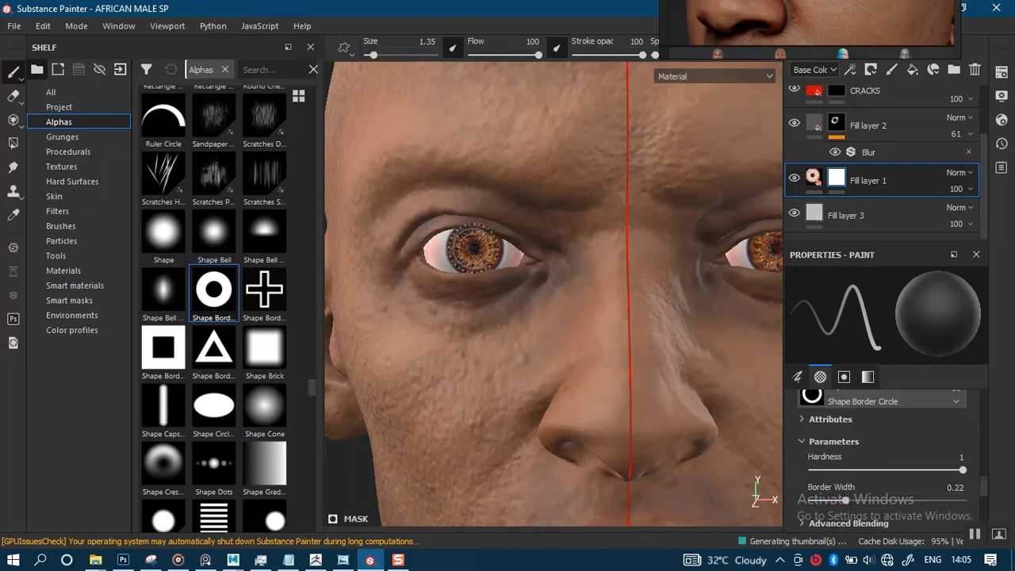
Step: Enlarge the ring-shaped brush to size 2.43 and fit it around the iris
{"action": "key", "text": "bracketright"}
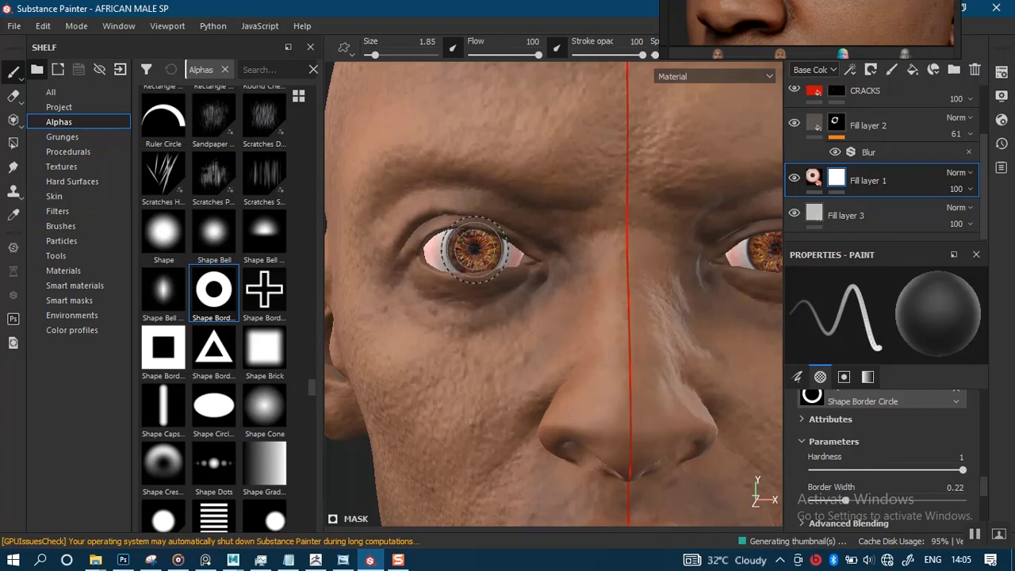
{"action": "key", "text": "bracketright"}
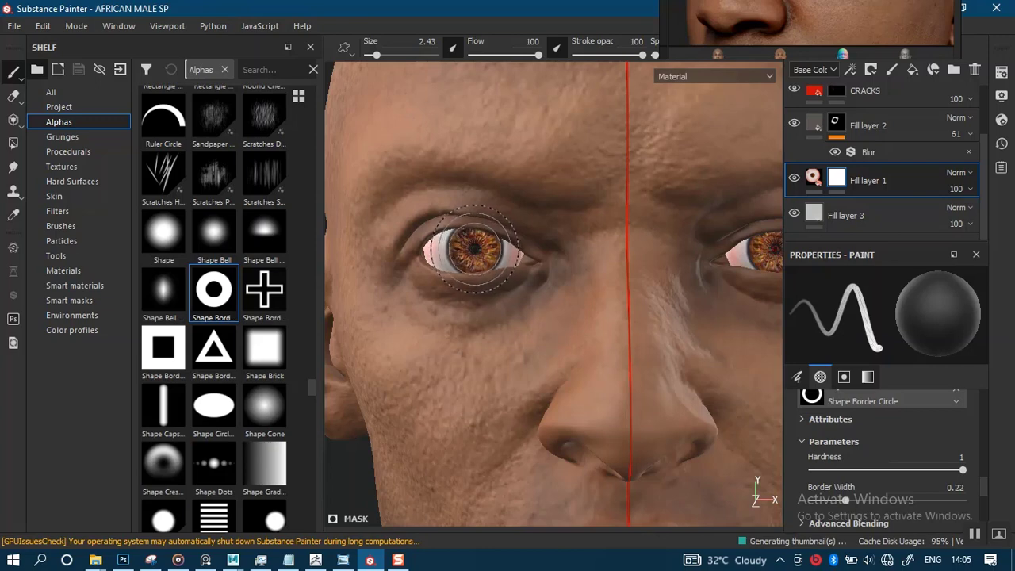
{"action": "scroll", "coordinate": [464, 258], "scroll_direction": "up", "scroll_amount": 2}
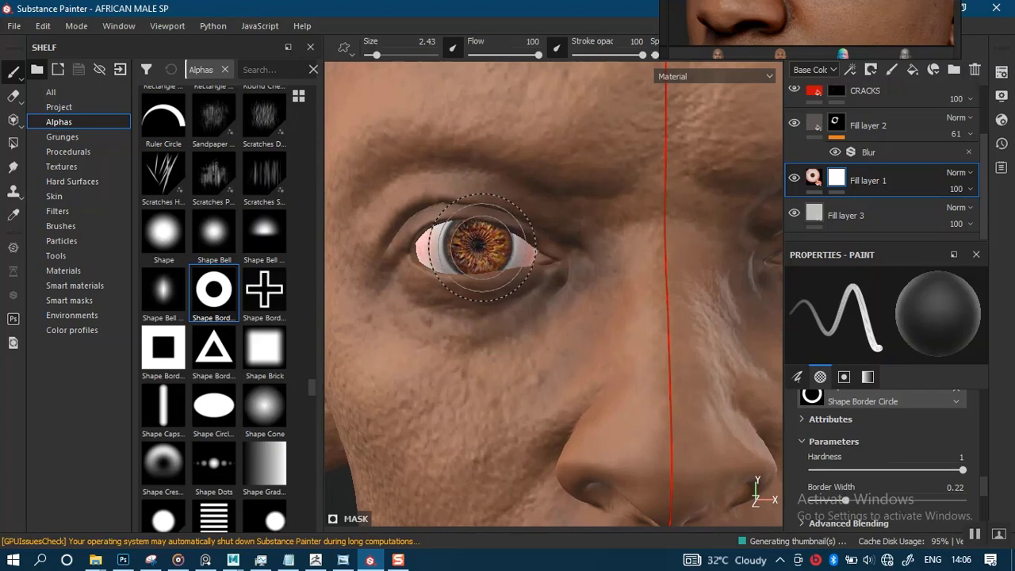
{"action": "mouse_move", "coordinate": [482, 247]}
{"action": "right_mouse_down", "text": "ctrl"}
{"action": "mouse_move", "coordinate": [469, 247]}
{"action": "mouse_move", "coordinate": [490, 245]}
{"action": "mouse_move", "coordinate": [475, 239]}
{"action": "mouse_move", "coordinate": [465, 165]}
{"action": "mouse_move", "coordinate": [469, 205]}
{"action": "right_mouse_up", "text": "ctrl"}
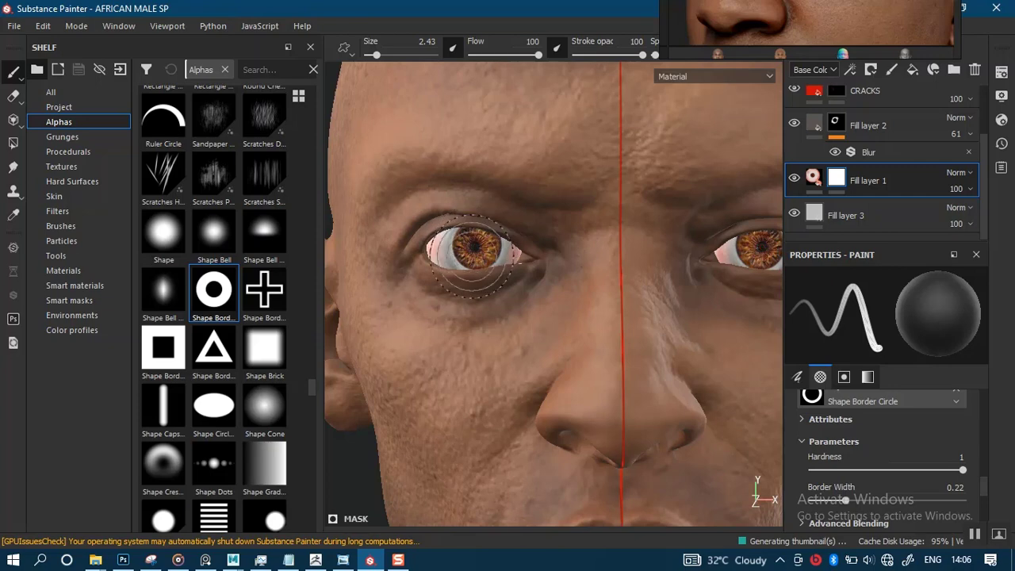
Step: Stamp the ring shape around the edge of the iris on Fill layer 1's mask
{"action": "scroll", "coordinate": [502, 111], "scroll_direction": "down", "scroll_amount": 3}
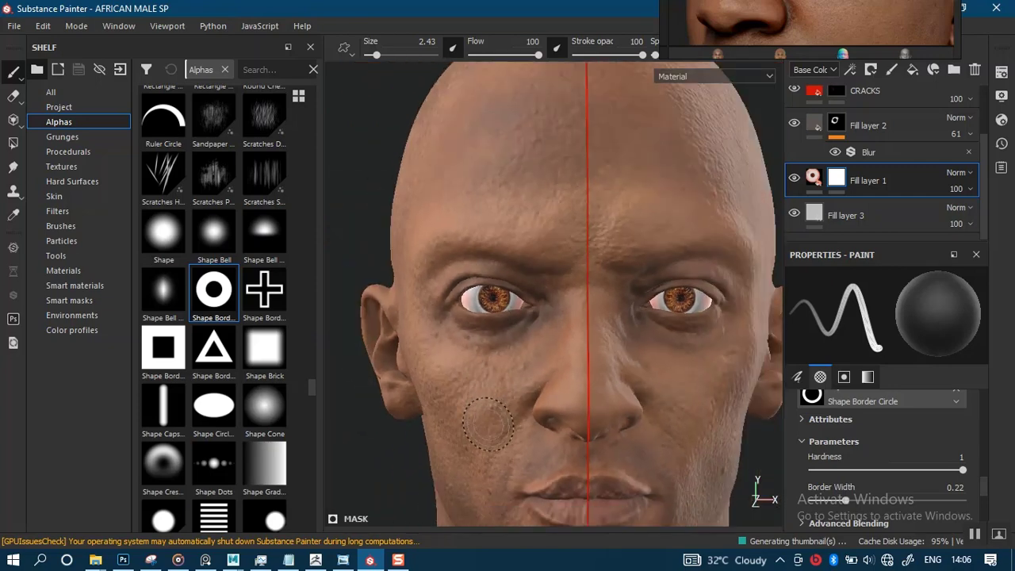
{"action": "scroll", "coordinate": [488, 424], "scroll_direction": "down", "scroll_amount": 5}
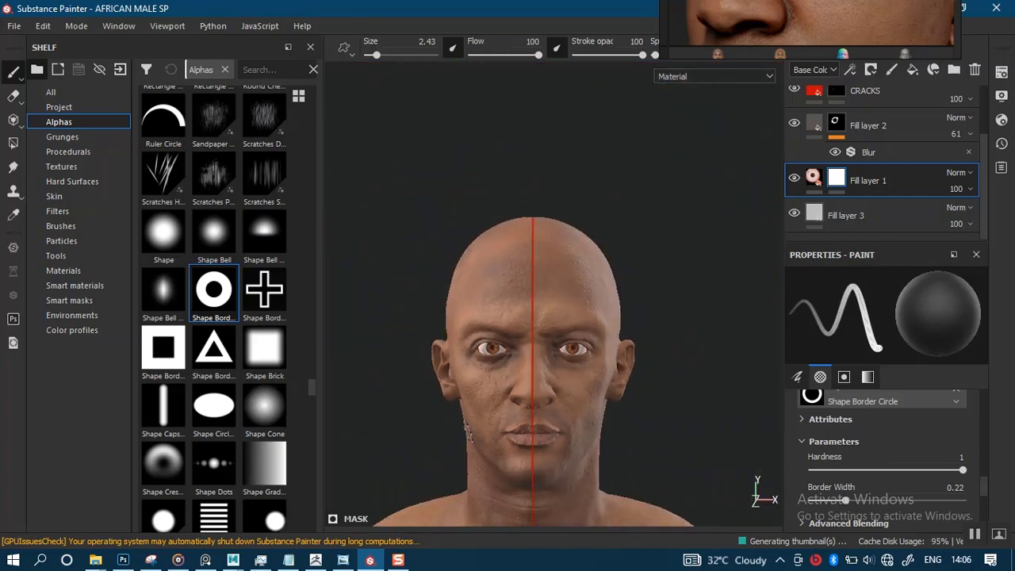
{"action": "right_click_drag", "start_coordinate": [532, 390], "coordinate": [547, 204], "text": "alt"}
{"action": "right_click_drag", "start_coordinate": [520, 421], "coordinate": [537, 294], "text": "alt"}
{"action": "middle_click_drag", "start_coordinate": [526, 395], "coordinate": [534, 306], "text": "alt"}
{"action": "mouse_move", "coordinate": [543, 368]}
{"action": "right_mouse_down", "text": "alt"}
{"action": "mouse_move", "coordinate": [548, 410]}
{"action": "mouse_move", "coordinate": [536, 415]}
{"action": "mouse_move", "coordinate": [525, 409]}
{"action": "mouse_move", "coordinate": [514, 309]}
{"action": "mouse_move", "coordinate": [500, 301]}
{"action": "mouse_move", "coordinate": [495, 396]}
{"action": "right_mouse_up", "text": "alt"}
{"action": "middle_click_drag", "start_coordinate": [496, 355], "coordinate": [526, 275], "text": "alt"}
{"action": "right_click_drag", "start_coordinate": [523, 274], "coordinate": [523, 440], "text": "alt"}
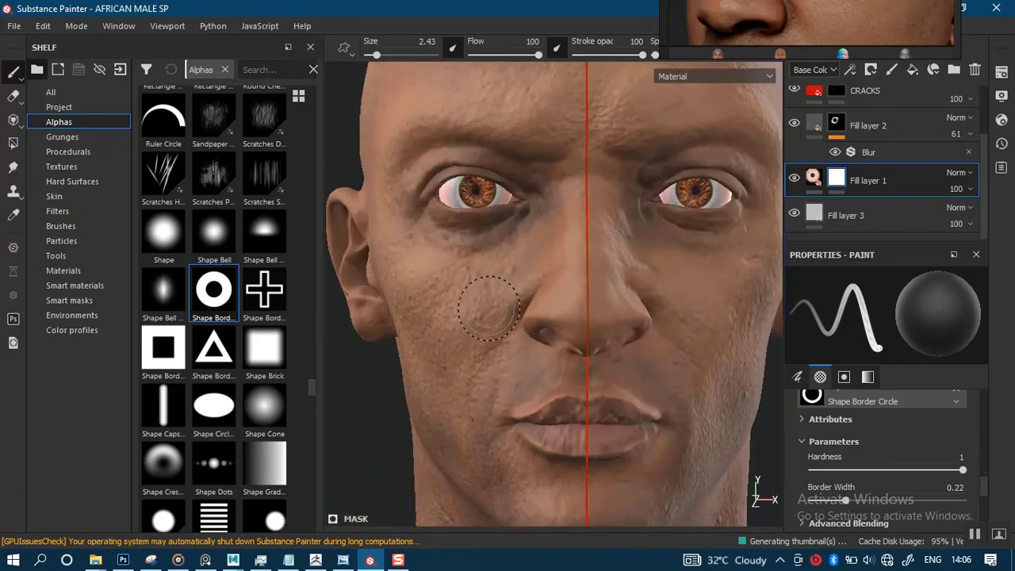
{"action": "mouse_move", "coordinate": [488, 309]}
{"action": "right_mouse_down", "text": "alt"}
{"action": "mouse_move", "coordinate": [510, 356]}
{"action": "mouse_move", "coordinate": [502, 490]}
{"action": "mouse_move", "coordinate": [497, 378]}
{"action": "mouse_move", "coordinate": [509, 250]}
{"action": "mouse_move", "coordinate": [516, 415]}
{"action": "mouse_move", "coordinate": [496, 378]}
{"action": "mouse_move", "coordinate": [525, 428]}
{"action": "mouse_move", "coordinate": [513, 478]}
{"action": "right_mouse_up", "text": "alt"}
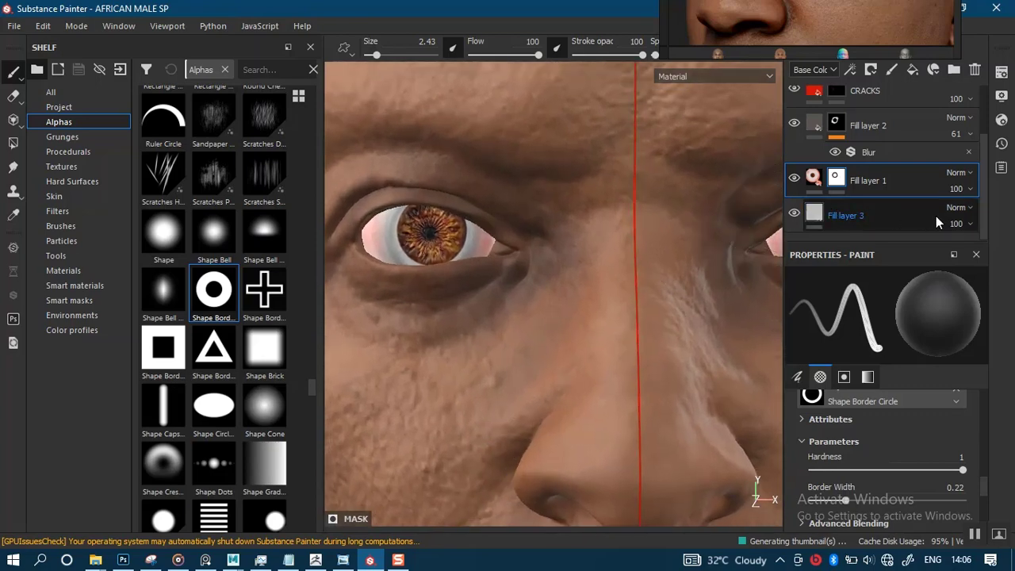
Step: Try a dark grey-brown base color for Fill layer 3, sampled with the color picker
{"action": "left_click", "coordinate": [819, 220]}
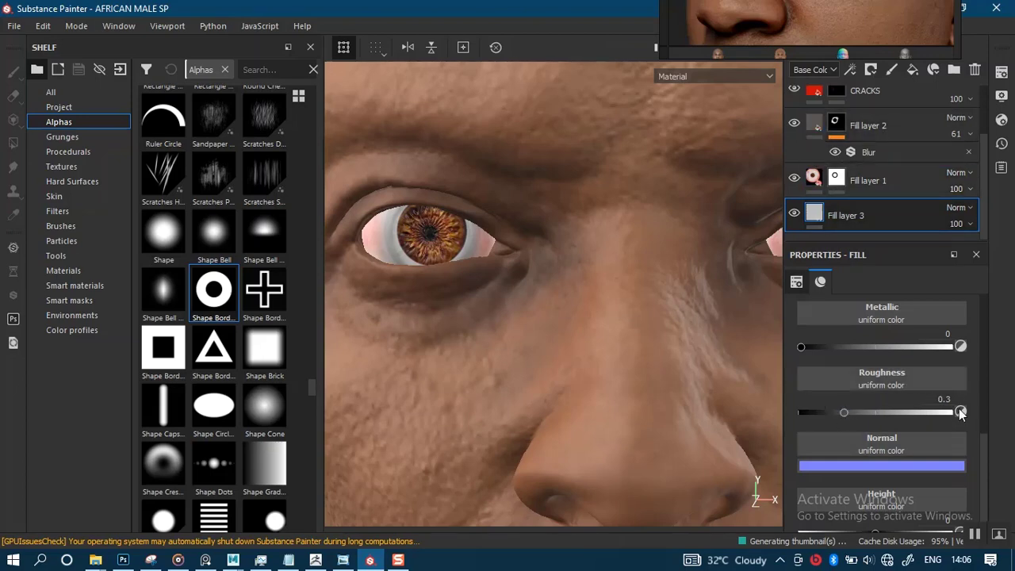
{"action": "scroll", "coordinate": [935, 420], "scroll_direction": "up", "scroll_amount": 3}
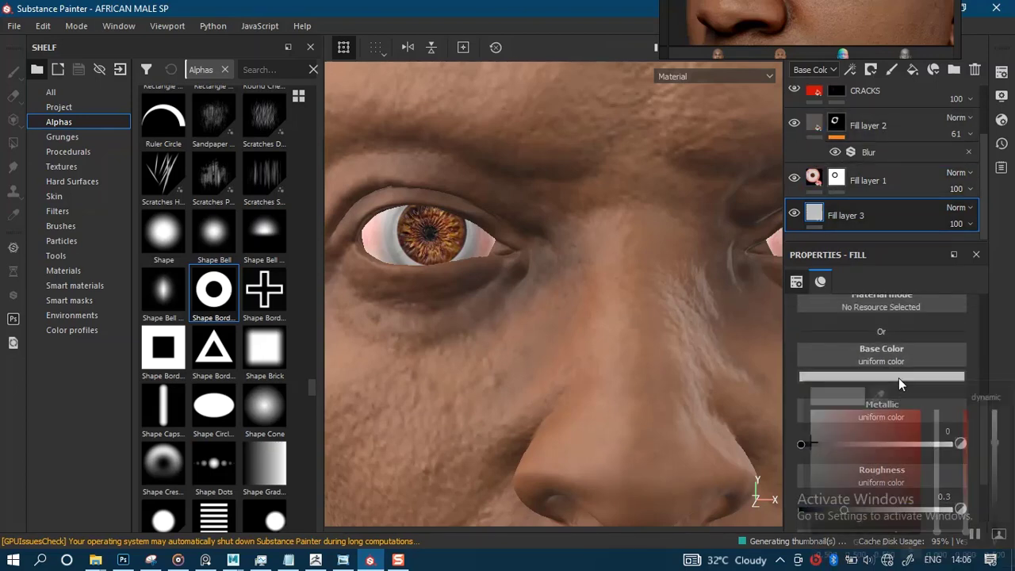
{"action": "left_click", "coordinate": [880, 377]}
{"action": "left_click", "coordinate": [878, 395]}
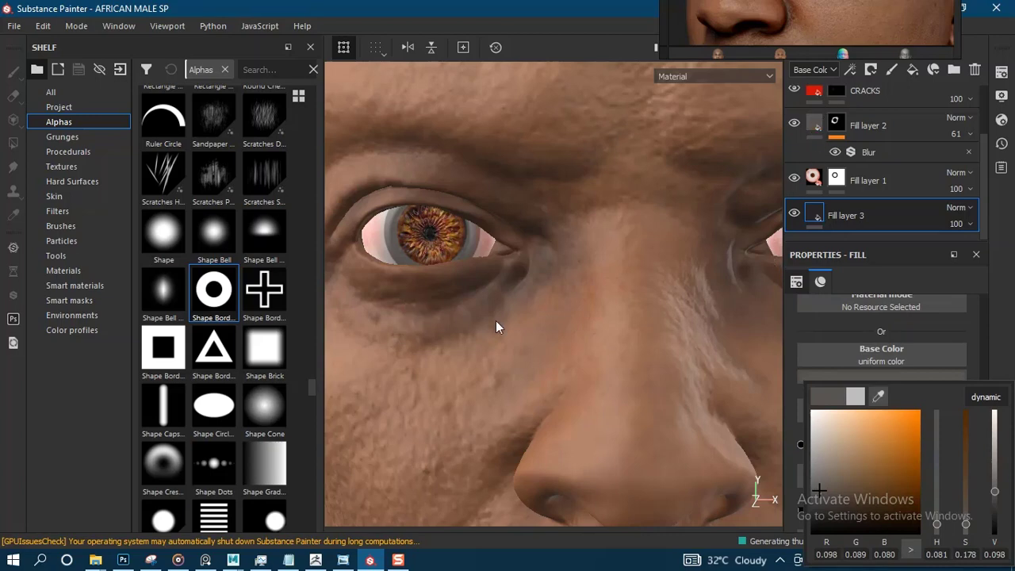
{"action": "key", "text": "ctrl+z"}
{"action": "left_click", "coordinate": [461, 266]}
Step: Compare the character's head and upper body with the bald male portraits on the reference board
{"action": "right_click_drag", "start_coordinate": [461, 267], "coordinate": [503, 344], "text": "alt"}
{"action": "middle_click_drag", "start_coordinate": [503, 343], "coordinate": [556, 347], "text": "alt"}
{"action": "right_click_drag", "start_coordinate": [519, 295], "coordinate": [539, 421], "text": "alt"}
{"action": "middle_click_drag", "start_coordinate": [484, 334], "coordinate": [540, 333], "text": "alt"}
{"action": "right_click_drag", "start_coordinate": [539, 328], "coordinate": [606, 270], "text": "alt"}
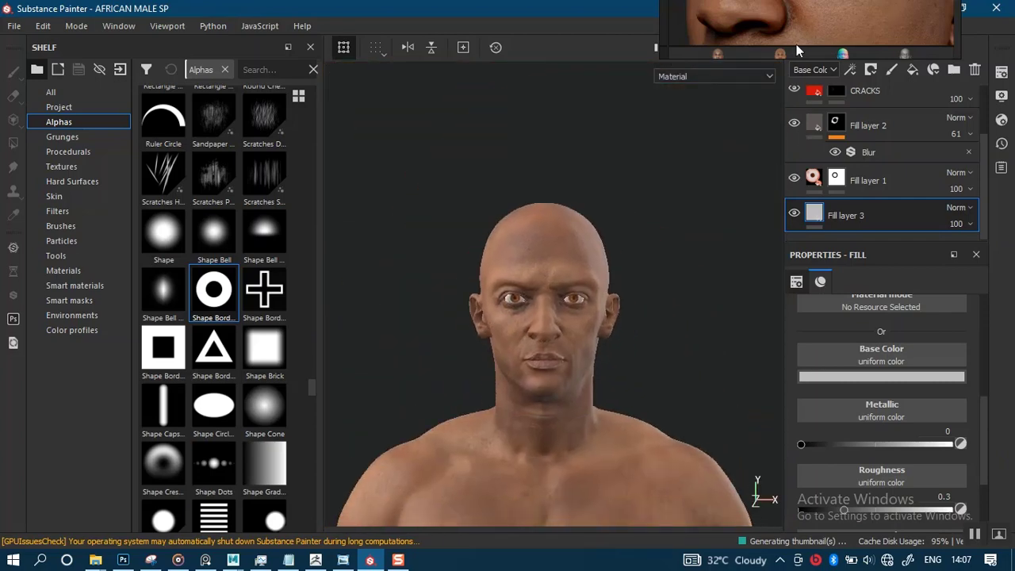
{"action": "left_click_drag", "start_coordinate": [796, 44], "coordinate": [281, 269]}
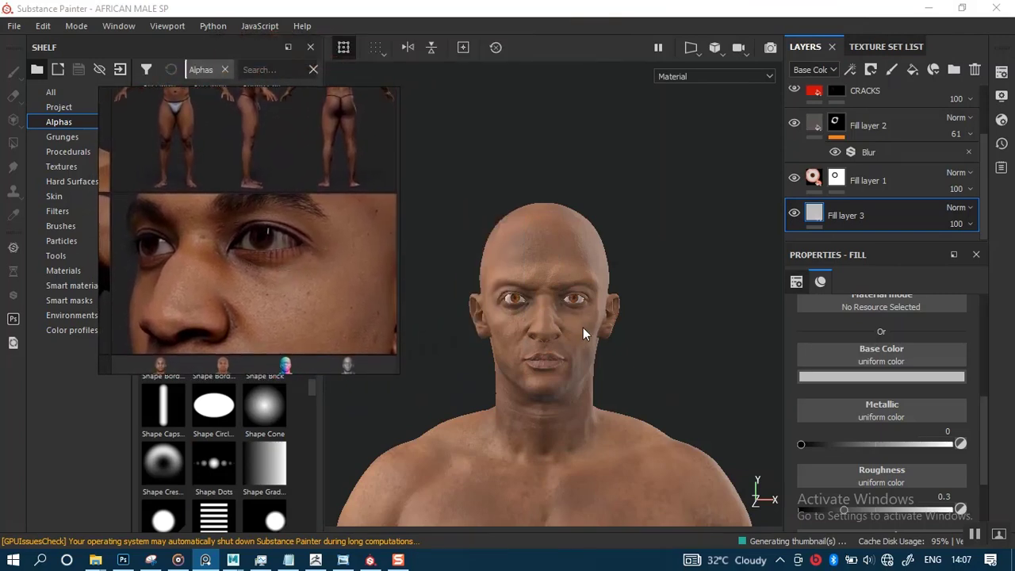
{"action": "mouse_move", "coordinate": [556, 238]}
{"action": "right_mouse_down", "text": "alt"}
{"action": "mouse_move", "coordinate": [556, 365]}
{"action": "mouse_move", "coordinate": [549, 290]}
{"action": "right_mouse_up", "text": "alt"}
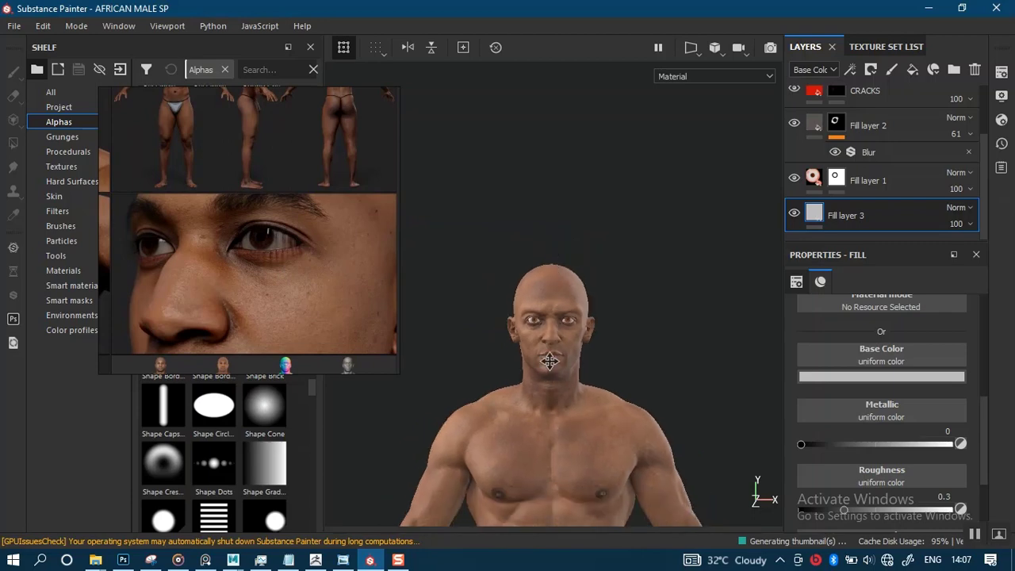
{"action": "middle_click_drag", "start_coordinate": [549, 361], "coordinate": [536, 312], "text": "alt"}
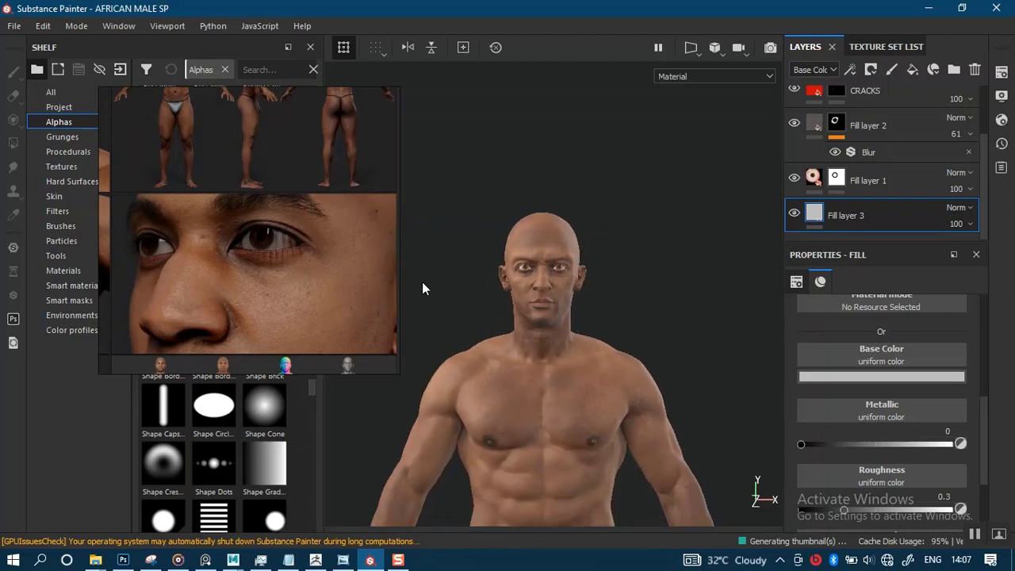
{"action": "scroll", "coordinate": [254, 239], "scroll_direction": "down", "scroll_amount": 5}
{"action": "scroll", "coordinate": [161, 193], "scroll_direction": "up", "scroll_amount": 3}
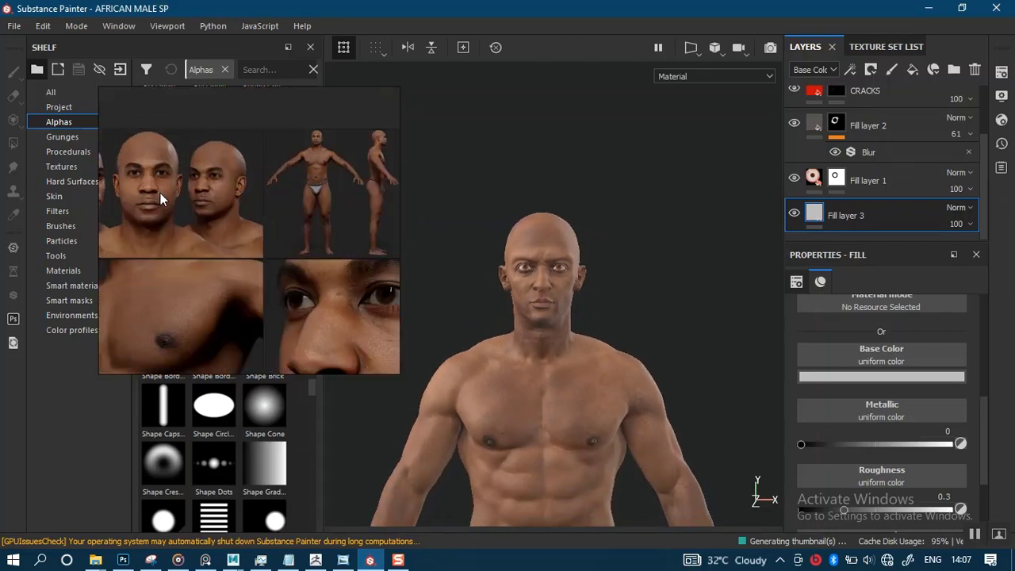
{"action": "scroll", "coordinate": [305, 250], "scroll_direction": "up", "scroll_amount": 3}
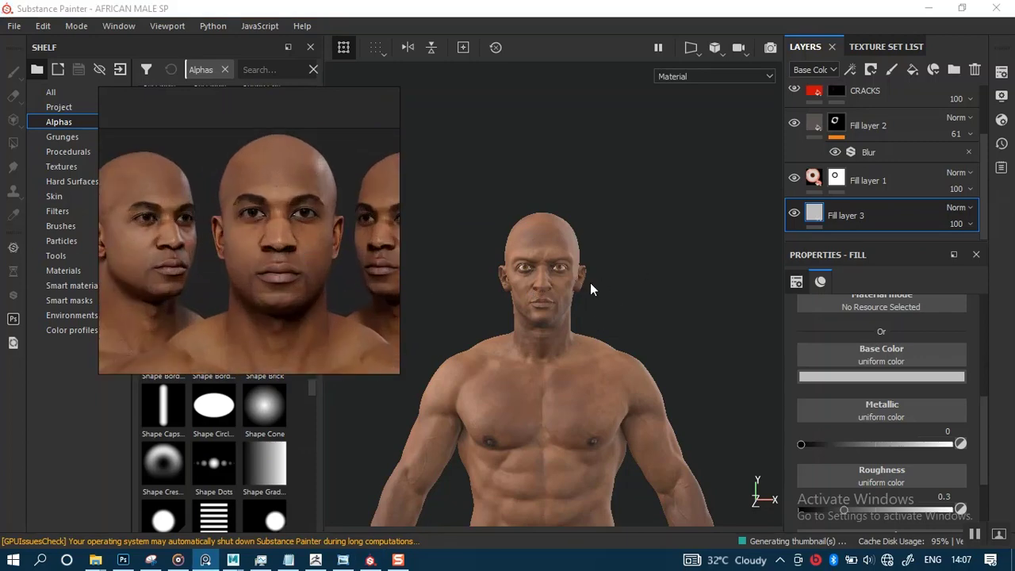
Step: Examine the masked ring around the iris up close beside the reference portraits
{"action": "mouse_move", "coordinate": [590, 283]}
{"action": "right_mouse_down", "text": "alt"}
{"action": "mouse_move", "coordinate": [615, 289]}
{"action": "mouse_move", "coordinate": [620, 275]}
{"action": "right_mouse_up", "text": "alt"}
{"action": "middle_click_drag", "start_coordinate": [621, 274], "coordinate": [625, 361], "text": "alt"}
{"action": "right_click_drag", "start_coordinate": [621, 288], "coordinate": [618, 435], "text": "alt"}
{"action": "middle_click_drag", "start_coordinate": [599, 356], "coordinate": [714, 255], "text": "alt"}
{"action": "right_click_drag", "start_coordinate": [623, 260], "coordinate": [583, 337], "text": "alt"}
{"action": "middle_click_drag", "start_coordinate": [583, 336], "coordinate": [540, 337], "text": "alt"}
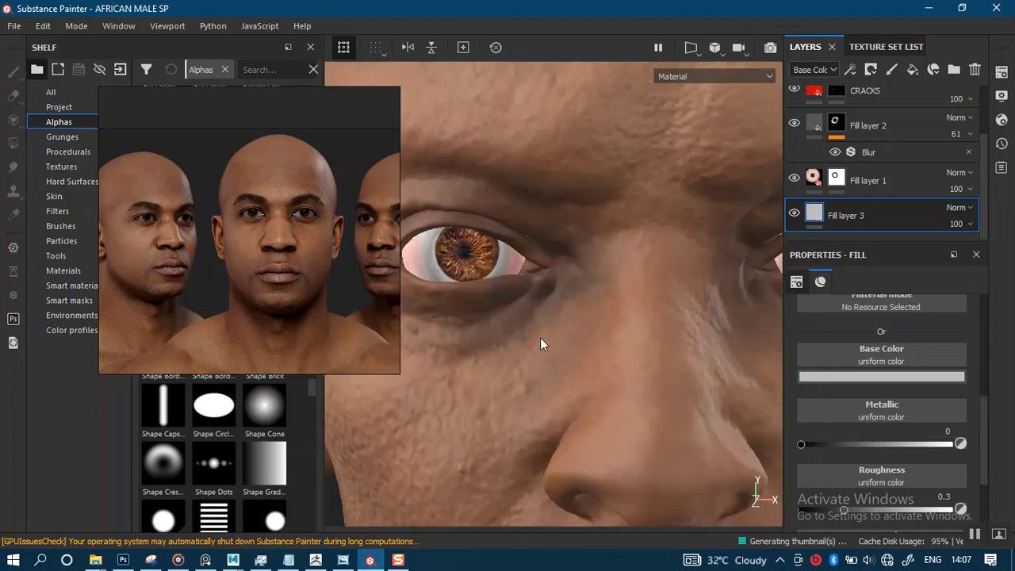
{"action": "right_click_drag", "start_coordinate": [550, 344], "coordinate": [503, 328], "text": "alt"}
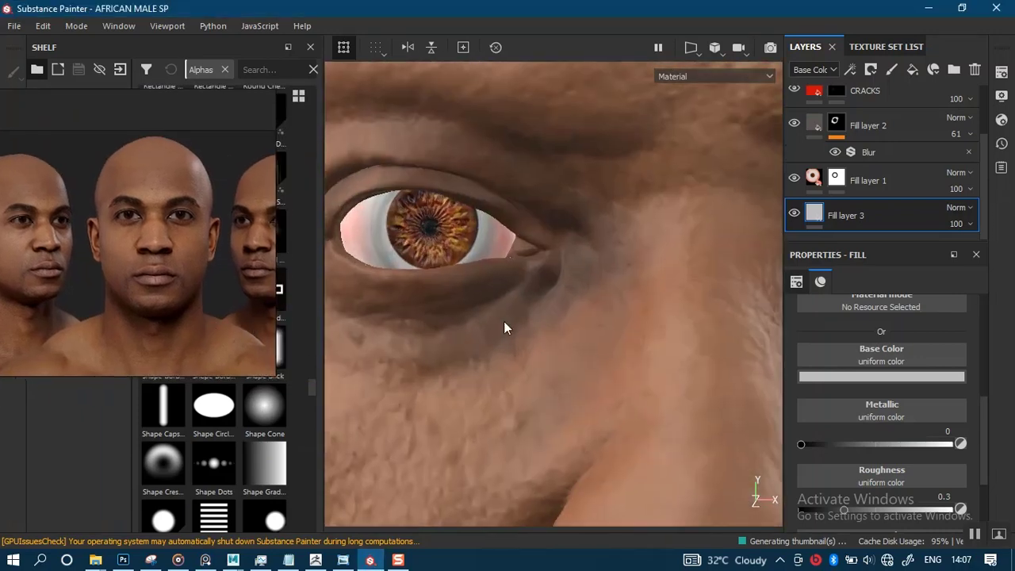
Step: Try Fill layer 3 above Fill layer 1 in the layer stack, and return it below
{"action": "middle_click_drag", "start_coordinate": [502, 328], "coordinate": [590, 340], "text": "alt"}
{"action": "right_click_drag", "start_coordinate": [590, 335], "coordinate": [630, 376], "text": "alt"}
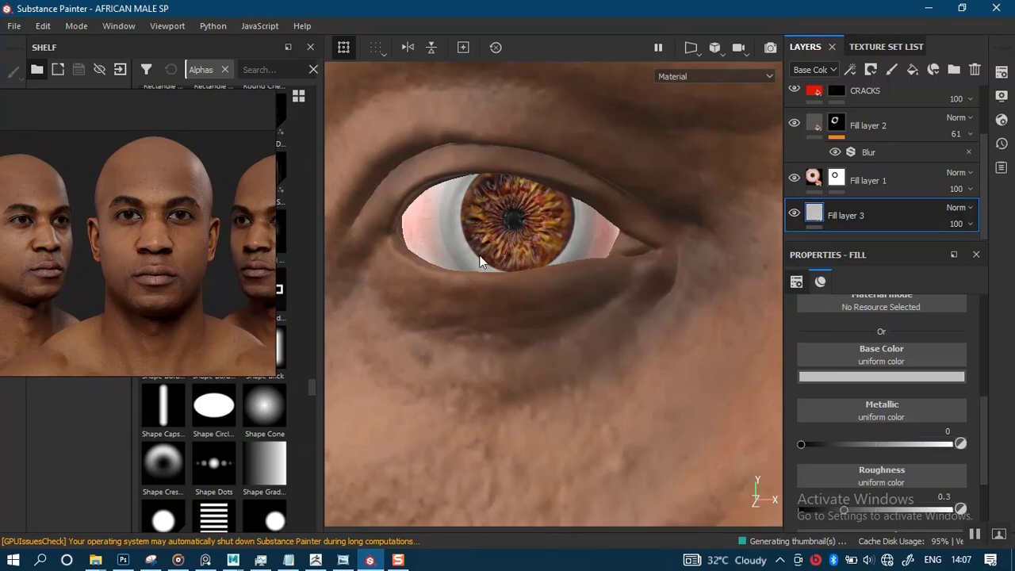
{"action": "right_click_drag", "start_coordinate": [467, 226], "coordinate": [501, 351], "text": "alt"}
{"action": "middle_click_drag", "start_coordinate": [447, 251], "coordinate": [469, 247], "text": "alt"}
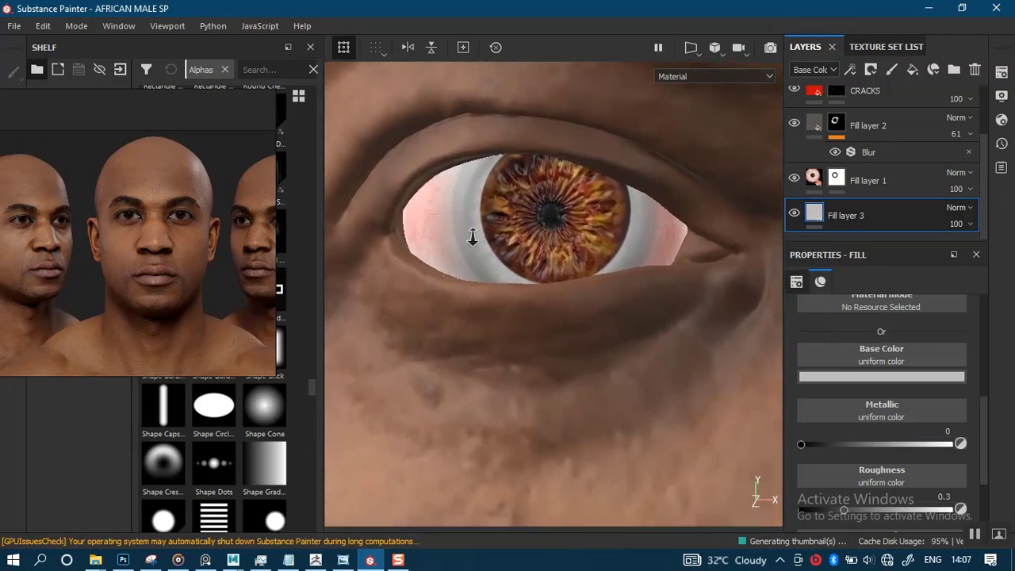
{"action": "right_click_drag", "start_coordinate": [471, 237], "coordinate": [572, 293], "text": "alt"}
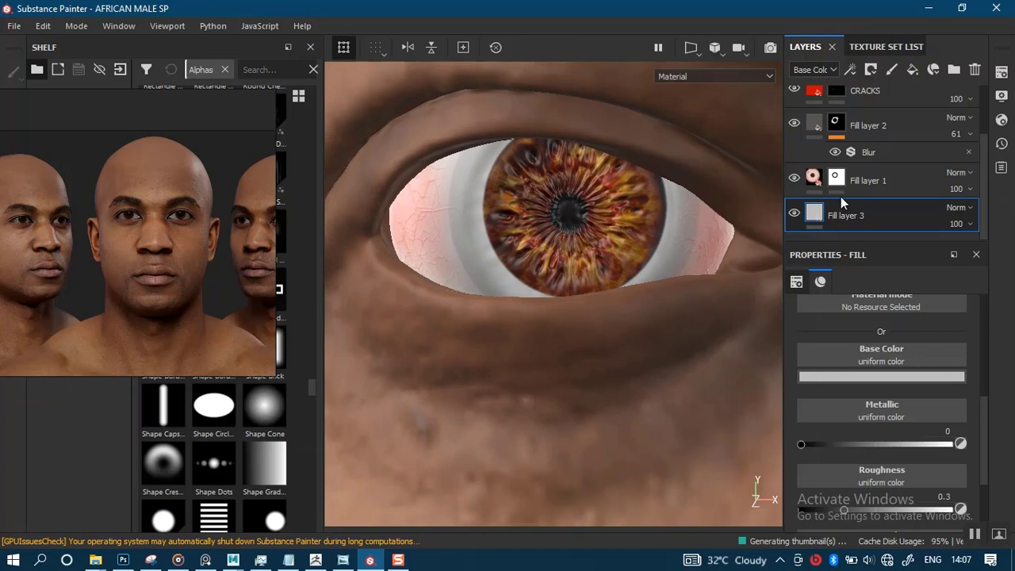
{"action": "double_click", "coordinate": [853, 215]}
{"action": "left_click_drag", "start_coordinate": [867, 218], "coordinate": [868, 180]}
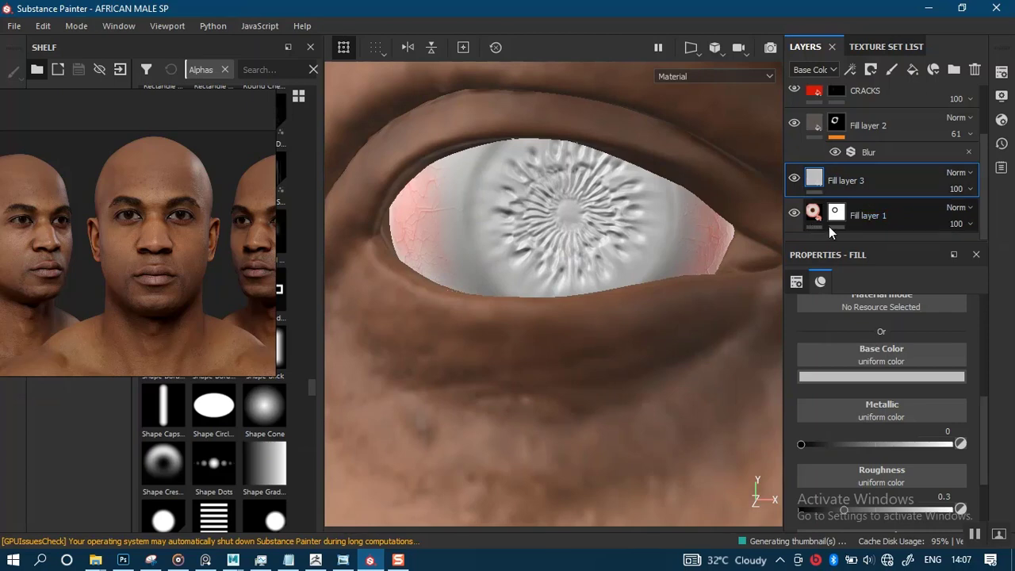
{"action": "right_click", "coordinate": [815, 178]}
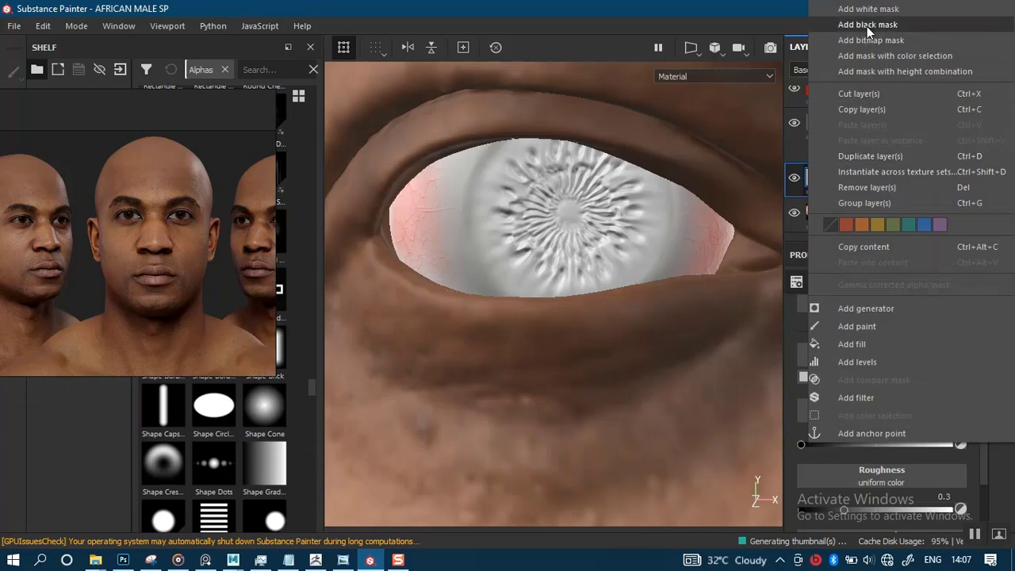
{"action": "left_click", "coordinate": [624, 12]}
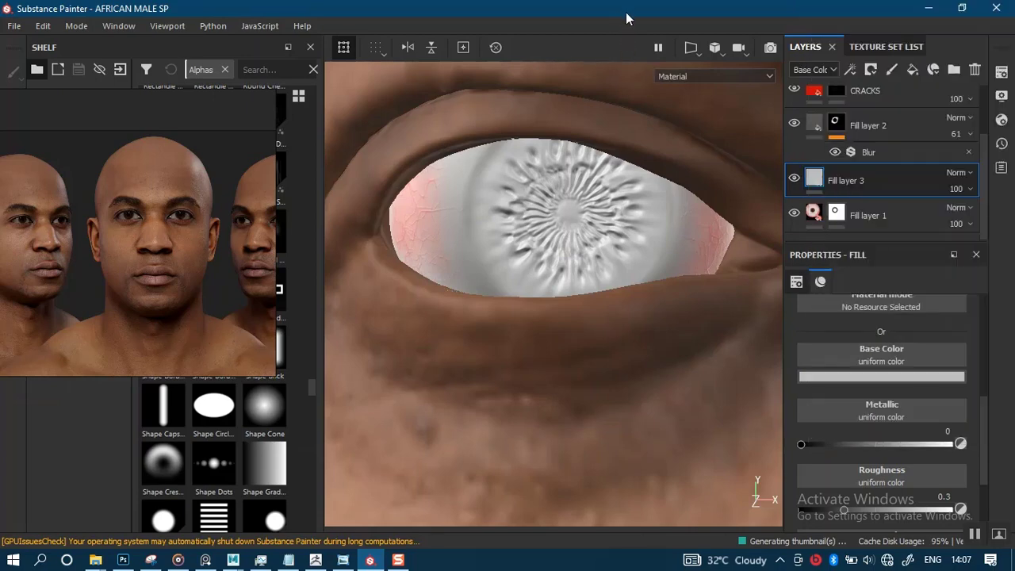
{"action": "left_click_drag", "start_coordinate": [852, 181], "coordinate": [856, 222]}
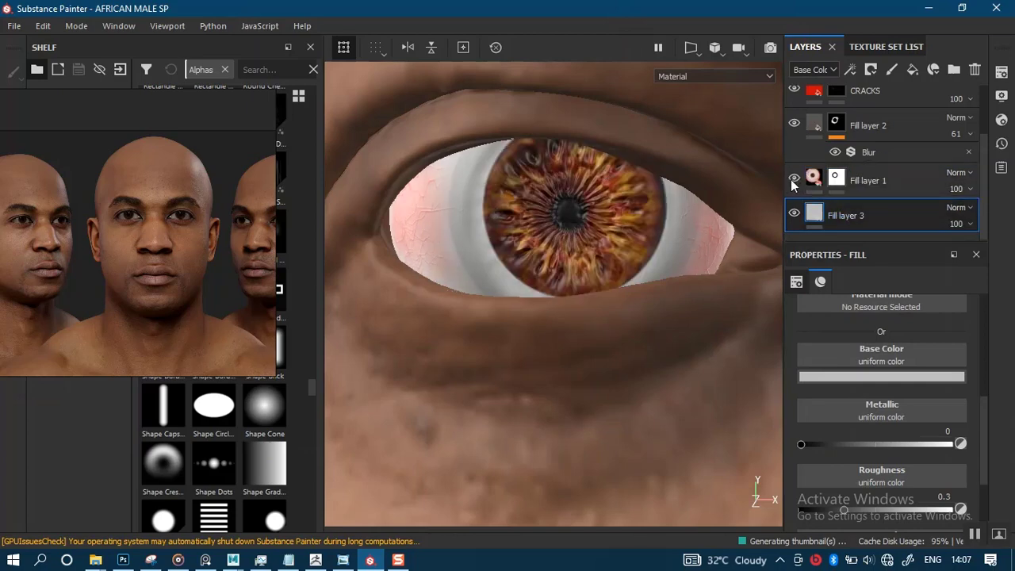
Step: Activate Fill layer 2's mask for painting and isolate the INNER_EYES6 texture set so only the full eyeball is displayed
{"action": "left_click", "coordinate": [835, 125]}
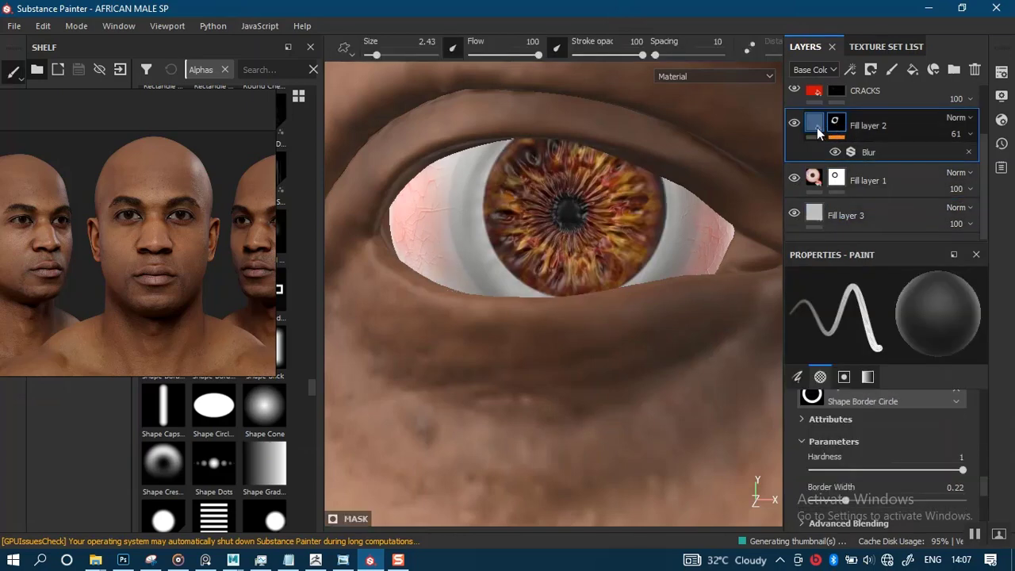
{"action": "scroll", "coordinate": [499, 378], "scroll_direction": "up", "scroll_amount": 3}
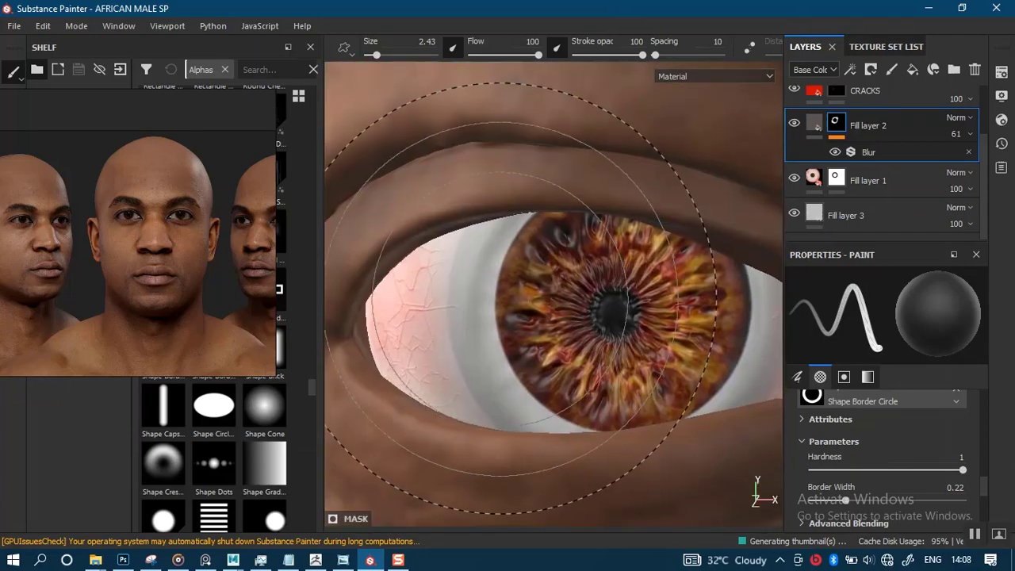
{"action": "left_click", "coordinate": [876, 46]}
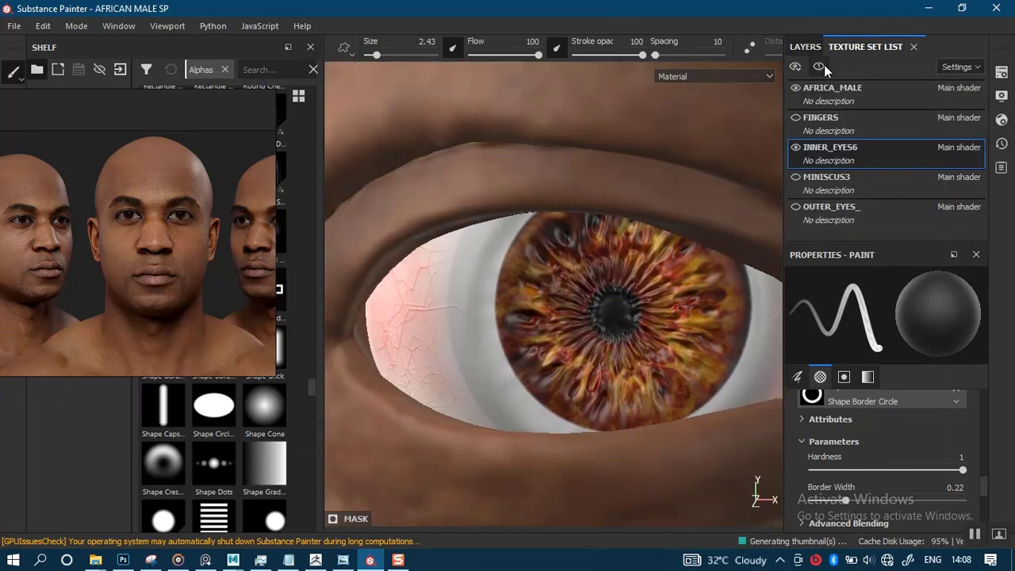
{"action": "left_click", "coordinate": [821, 66]}
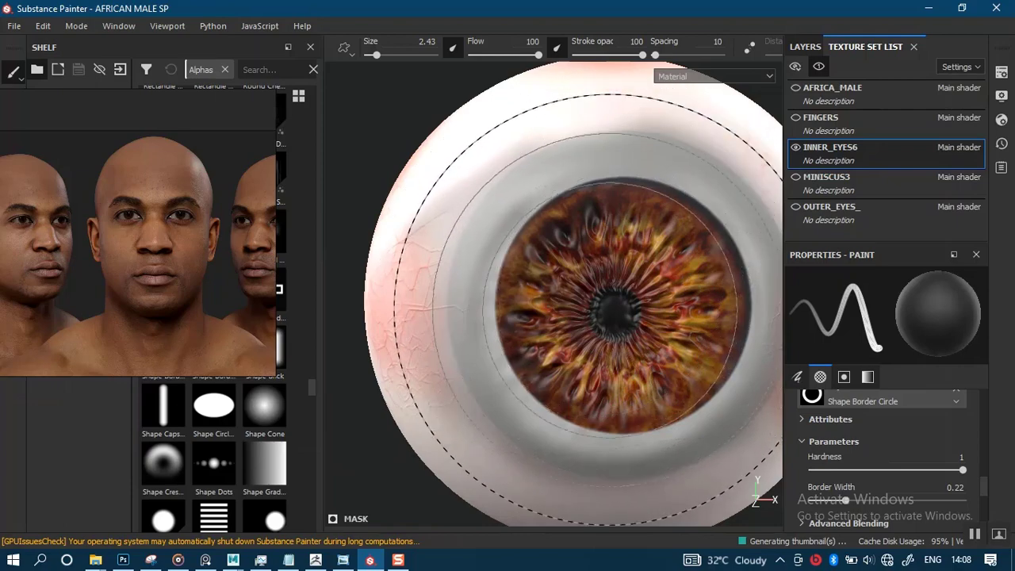
{"action": "right_click_drag", "start_coordinate": [610, 307], "coordinate": [572, 184], "text": "alt"}
{"action": "middle_click_drag", "start_coordinate": [567, 283], "coordinate": [499, 286], "text": "alt"}
{"action": "mouse_move", "coordinate": [508, 287]}
{"action": "right_mouse_down", "text": "alt"}
{"action": "mouse_move", "coordinate": [539, 306]}
{"action": "mouse_move", "coordinate": [519, 290]}
{"action": "right_mouse_up", "text": "alt"}
{"action": "middle_click_drag", "start_coordinate": [519, 291], "coordinate": [498, 273], "text": "alt"}
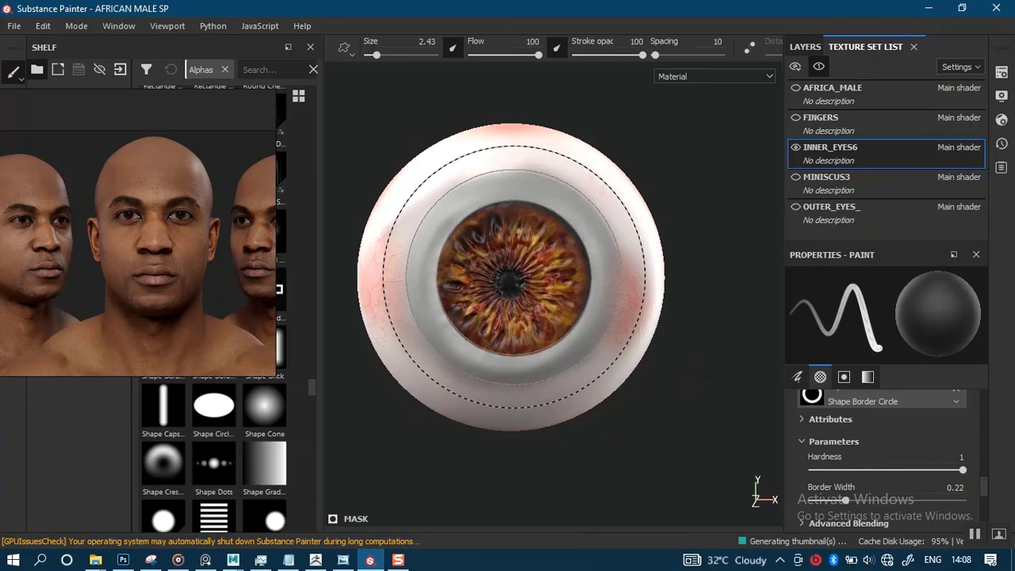
{"action": "left_click", "coordinate": [805, 46]}
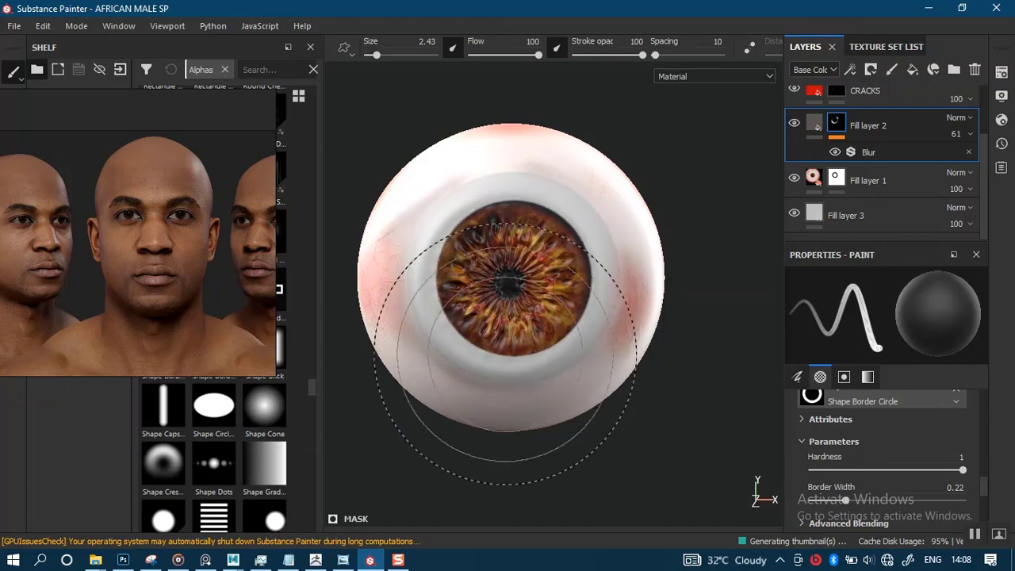
Step: Examine the iris and the pale ring around it on the isolated eyeball from several angles
{"action": "scroll", "coordinate": [505, 354], "scroll_direction": "up", "scroll_amount": 5}
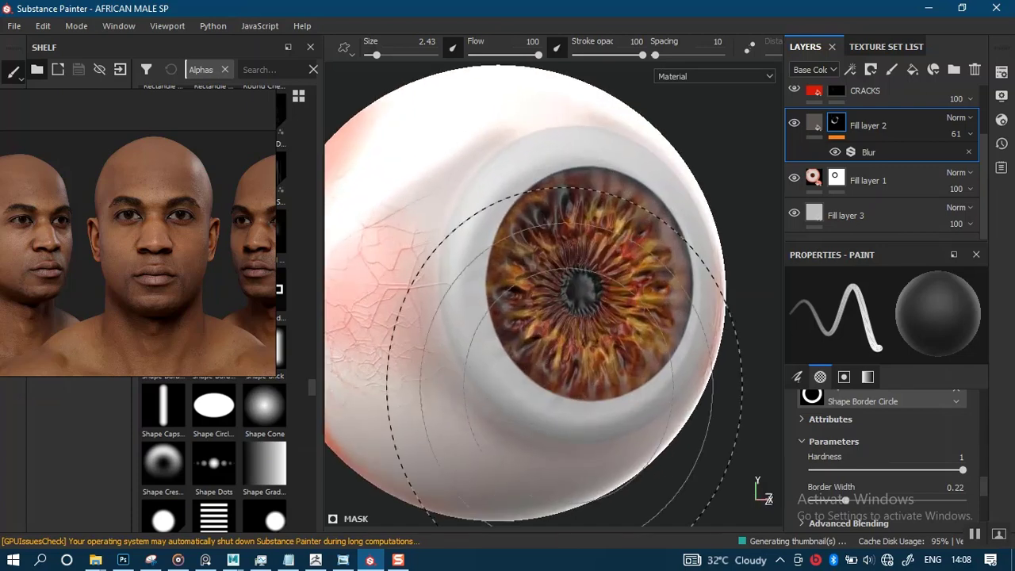
{"action": "right_click_drag", "start_coordinate": [564, 387], "coordinate": [533, 455], "text": "alt"}
{"action": "left_click_drag", "start_coordinate": [517, 327], "coordinate": [502, 322], "text": "alt"}
{"action": "right_click_drag", "start_coordinate": [507, 373], "coordinate": [509, 272], "text": "alt"}
{"action": "left_click_drag", "start_coordinate": [533, 307], "coordinate": [496, 315], "text": "alt"}
{"action": "right_click_drag", "start_coordinate": [531, 283], "coordinate": [531, 317], "text": "alt"}
{"action": "middle_click_drag", "start_coordinate": [518, 275], "coordinate": [484, 276], "text": "alt"}
{"action": "mouse_move", "coordinate": [546, 278]}
{"action": "left_mouse_down", "text": "alt"}
{"action": "mouse_move", "coordinate": [512, 273]}
{"action": "mouse_move", "coordinate": [529, 272]}
{"action": "left_mouse_up", "text": "alt"}
{"action": "middle_click_drag", "start_coordinate": [512, 263], "coordinate": [538, 265], "text": "alt"}
{"action": "left_click_drag", "start_coordinate": [515, 256], "coordinate": [534, 258], "text": "alt"}
{"action": "right_click_drag", "start_coordinate": [517, 259], "coordinate": [520, 281], "text": "alt"}
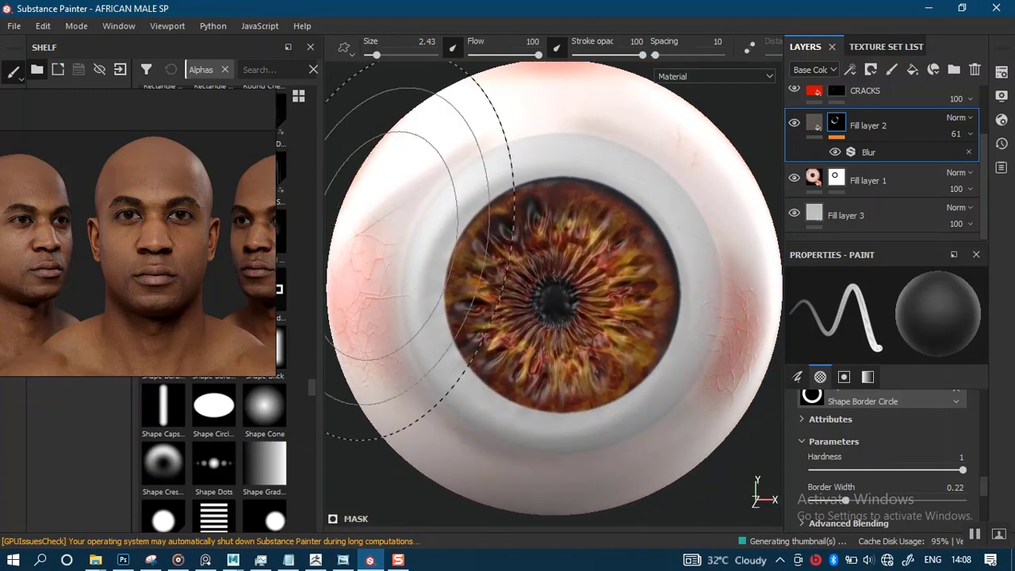
Step: Move the reference portraits off the shelf and replace the mask brush's ring alpha with Shape Bell
{"action": "right_click_drag", "start_coordinate": [137, 264], "coordinate": [793, 157]}
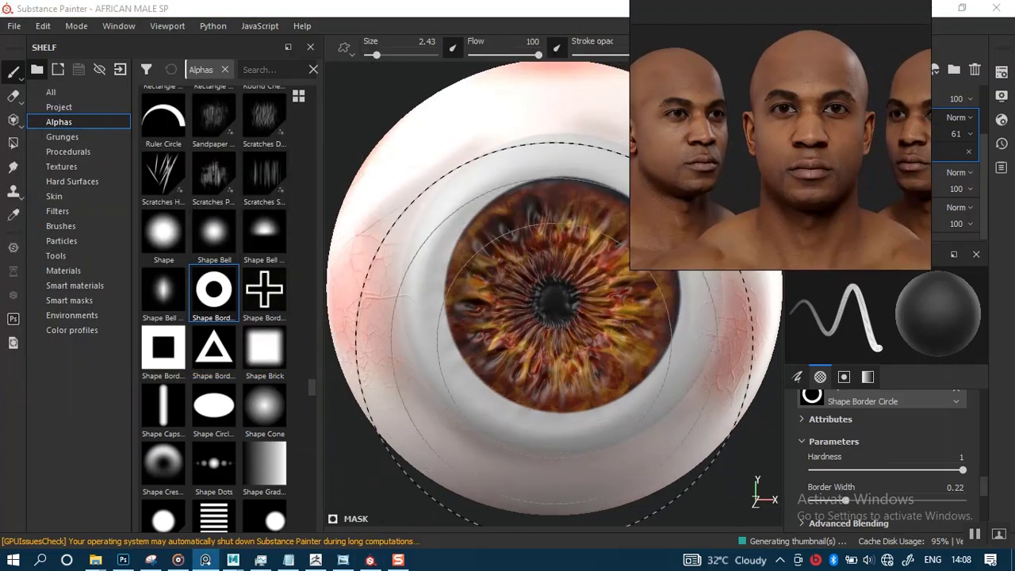
{"action": "left_click_drag", "start_coordinate": [984, 485], "coordinate": [984, 477]}
{"action": "left_click", "coordinate": [957, 484]}
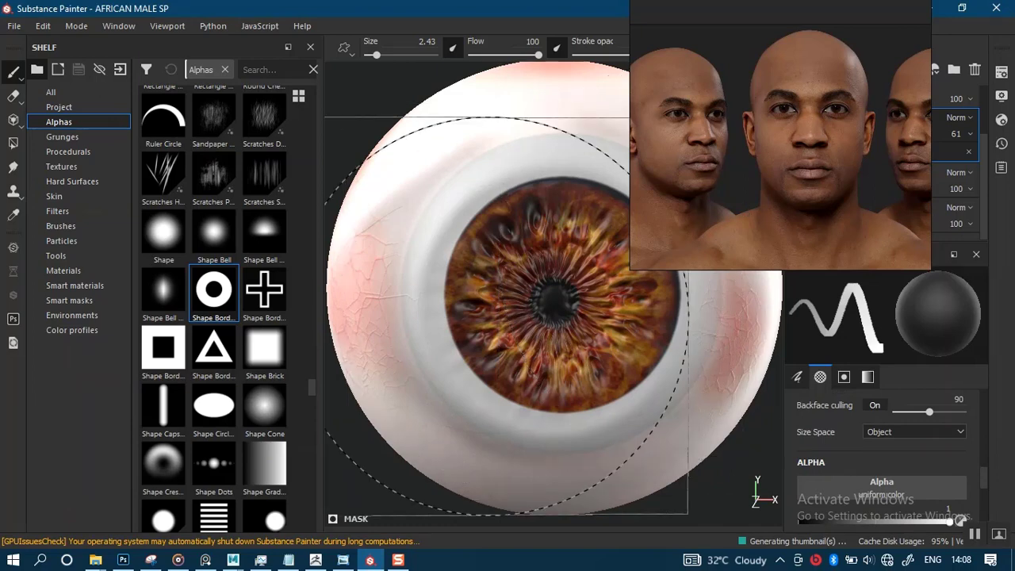
{"action": "left_click", "coordinate": [212, 232]}
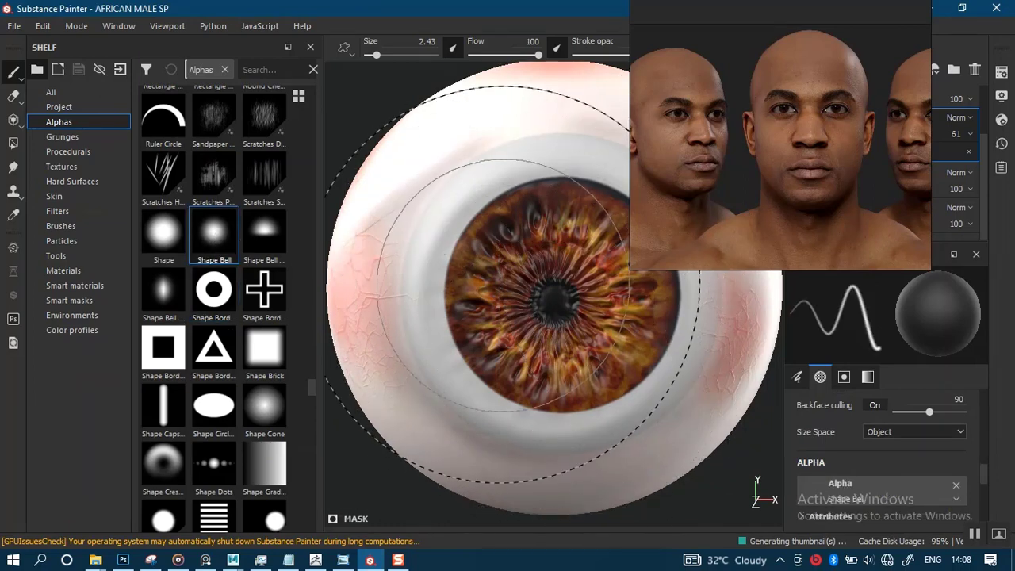
Step: Try sampling the mask brush's value from the iris with the material picker
{"action": "key", "text": "bracketleft"}
{"action": "key", "text": "p"}
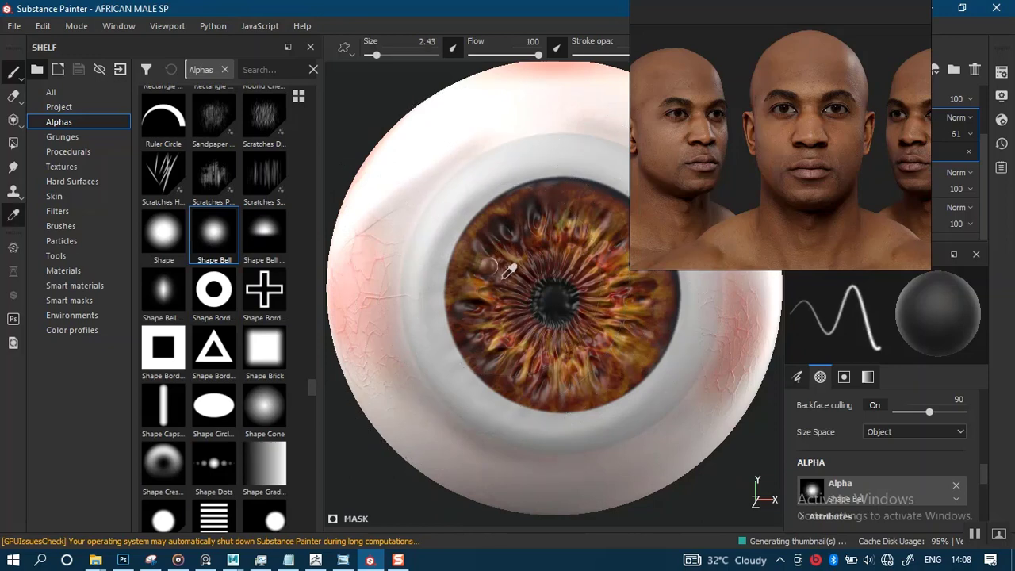
{"action": "left_click", "coordinate": [13, 72]}
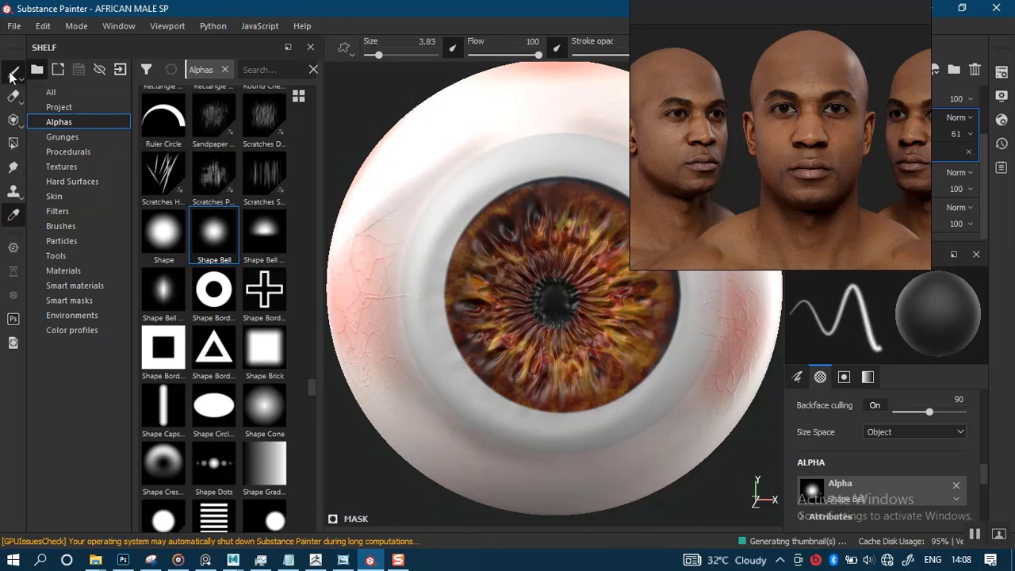
{"action": "left_click", "coordinate": [501, 271]}
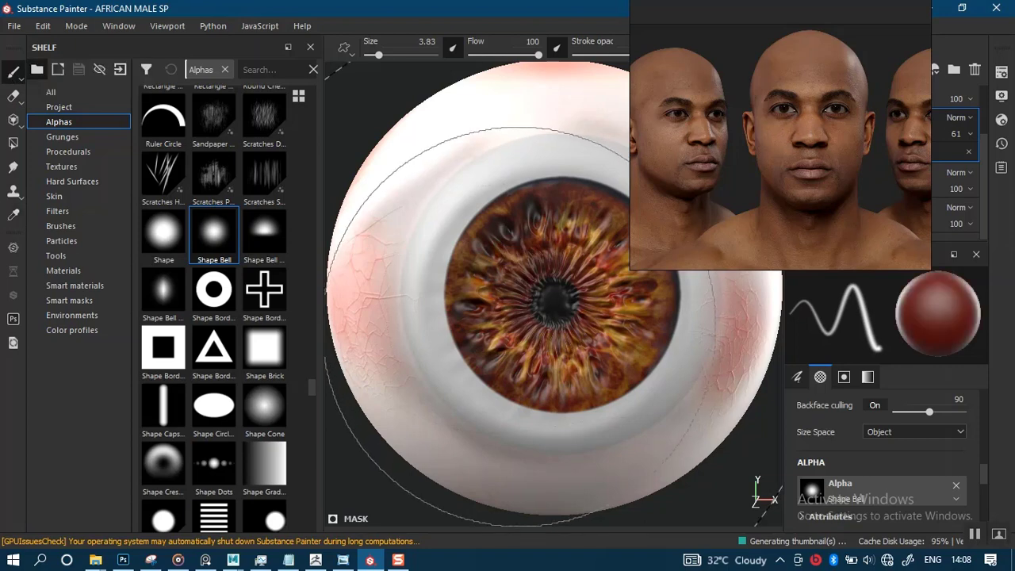
{"action": "middle_click_drag", "start_coordinate": [492, 257], "coordinate": [495, 261], "text": "alt"}
Step: Move the reference portraits back over the shelf and set the mask brush's grayscale value to 1
{"action": "left_click_drag", "start_coordinate": [680, 135], "coordinate": [67, 235]}
{"action": "scroll", "coordinate": [531, 252], "scroll_direction": "down", "scroll_amount": 2}
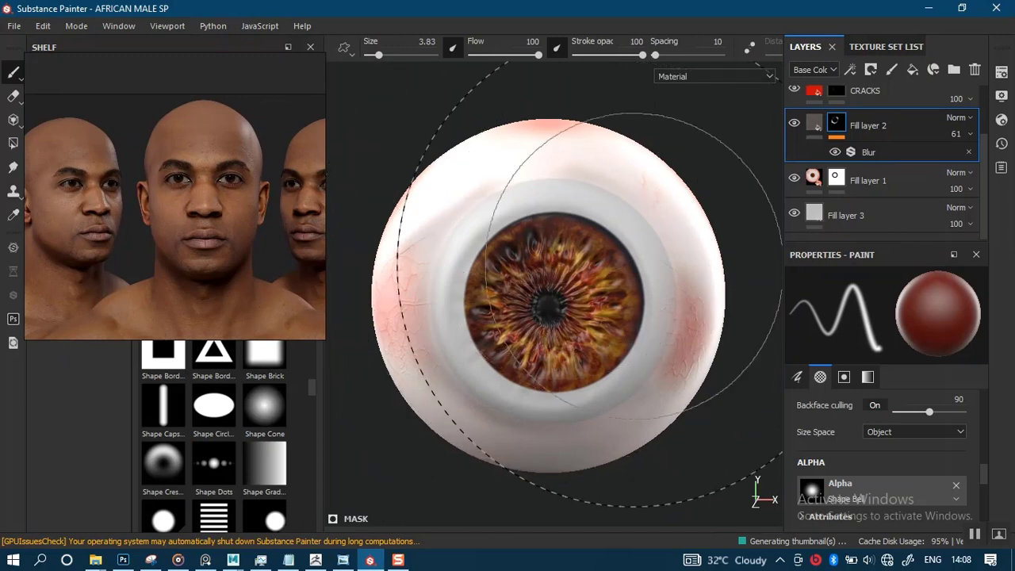
{"action": "scroll", "coordinate": [983, 483], "scroll_direction": "down", "scroll_amount": 10}
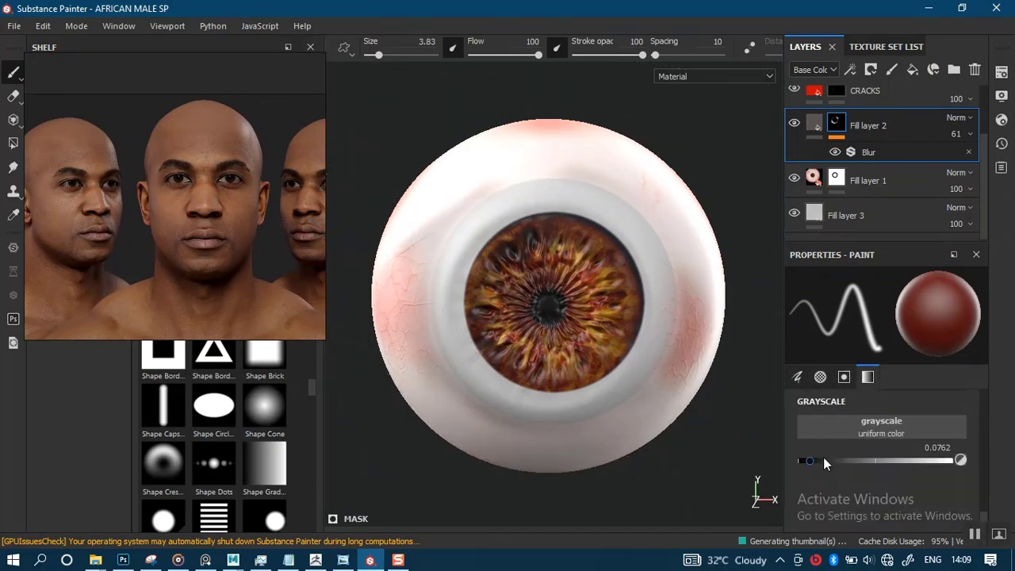
{"action": "left_click_drag", "start_coordinate": [823, 457], "coordinate": [777, 458]}
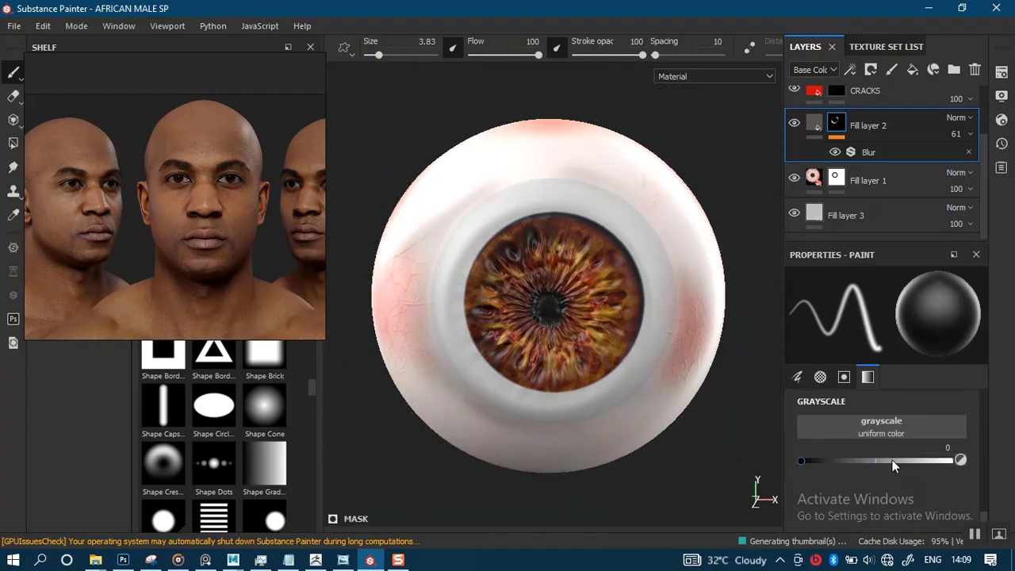
{"action": "left_click_drag", "start_coordinate": [892, 460], "coordinate": [965, 460]}
Step: Reduce the mask brush size to 0.58
{"action": "key", "text": "["}
{"action": "key", "text": "["}
{"action": "key", "text": "["}
{"action": "key", "text": "["}
{"action": "key", "text": "["}
{"action": "key", "text": "["}
{"action": "key", "text": "["}
{"action": "key", "text": "["}
{"action": "key", "text": "["}
{"action": "key", "text": "["}
{"action": "key", "text": "["}
{"action": "key", "text": "["}
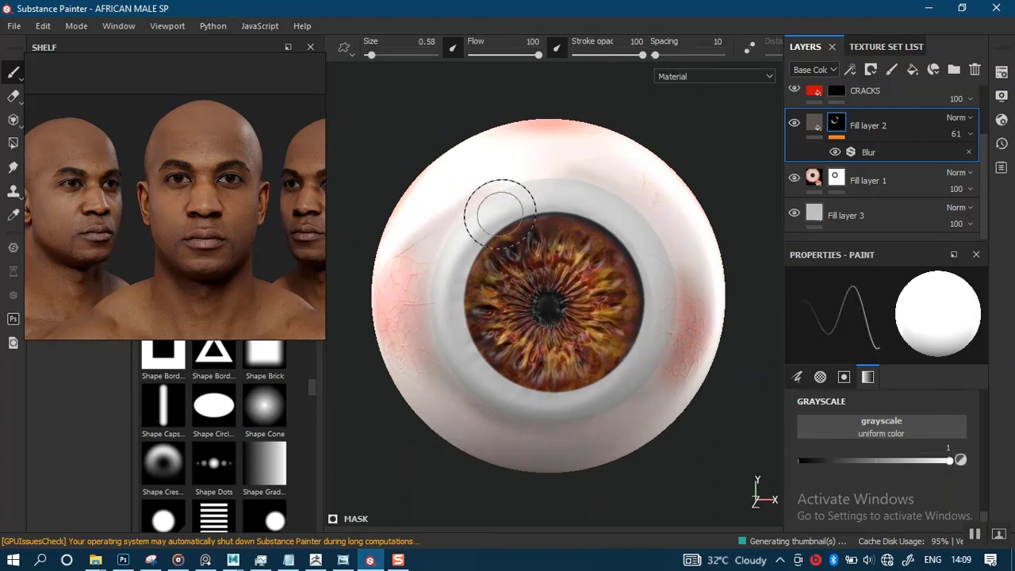
Step: Check Fill layer 1's contribution to the eyeball by toggling its visibility, and compare its mask with Fill layer 2's mask
{"action": "scroll", "coordinate": [501, 214], "scroll_direction": "up", "scroll_amount": 2}
{"action": "left_click_drag", "start_coordinate": [486, 250], "coordinate": [520, 261], "text": "alt"}
{"action": "middle_click_drag", "start_coordinate": [520, 261], "coordinate": [559, 276], "text": "alt"}
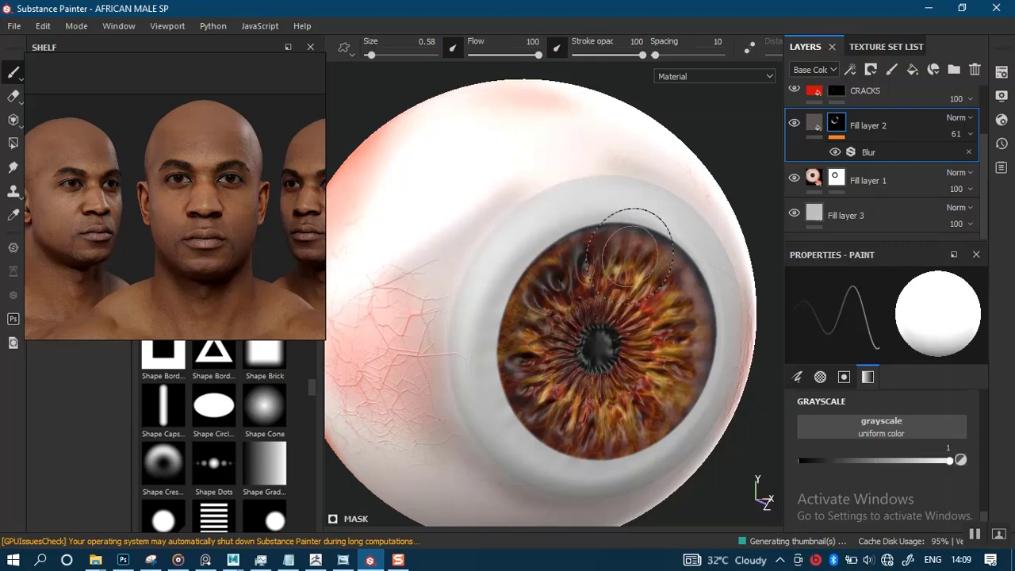
{"action": "left_click", "coordinate": [794, 180]}
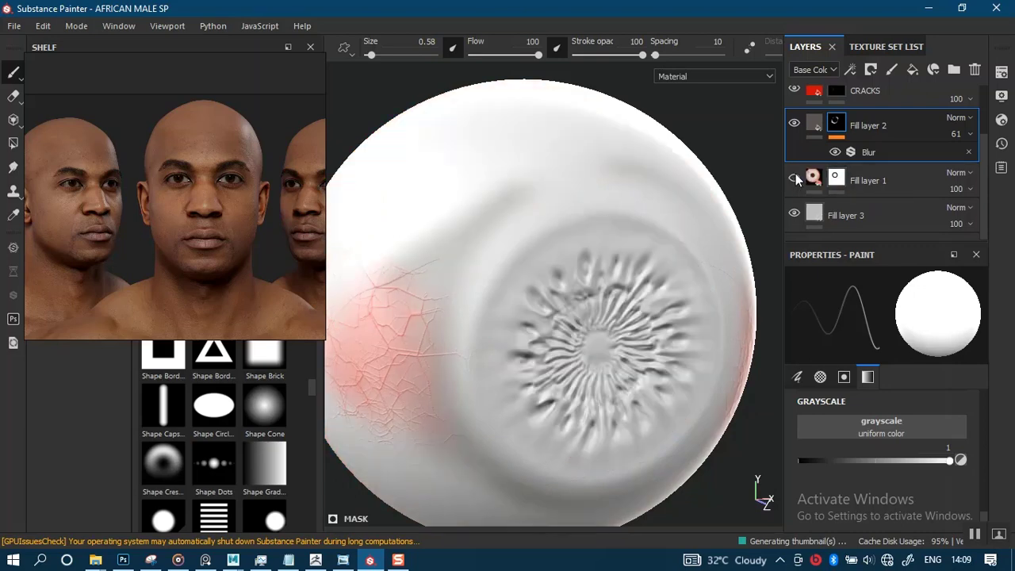
{"action": "left_click", "coordinate": [794, 179]}
{"action": "left_click", "coordinate": [815, 180]}
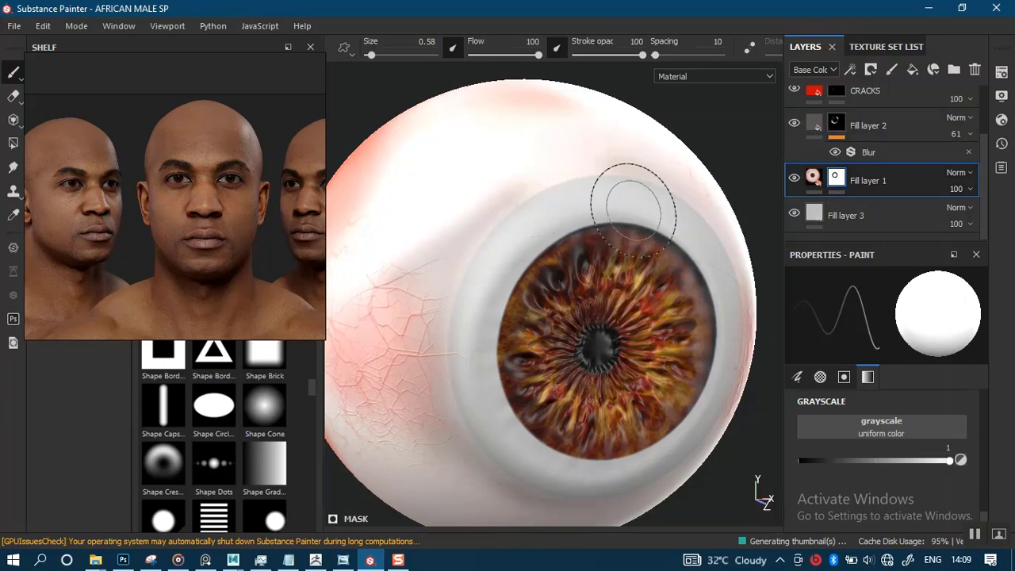
{"action": "left_click", "coordinate": [837, 126]}
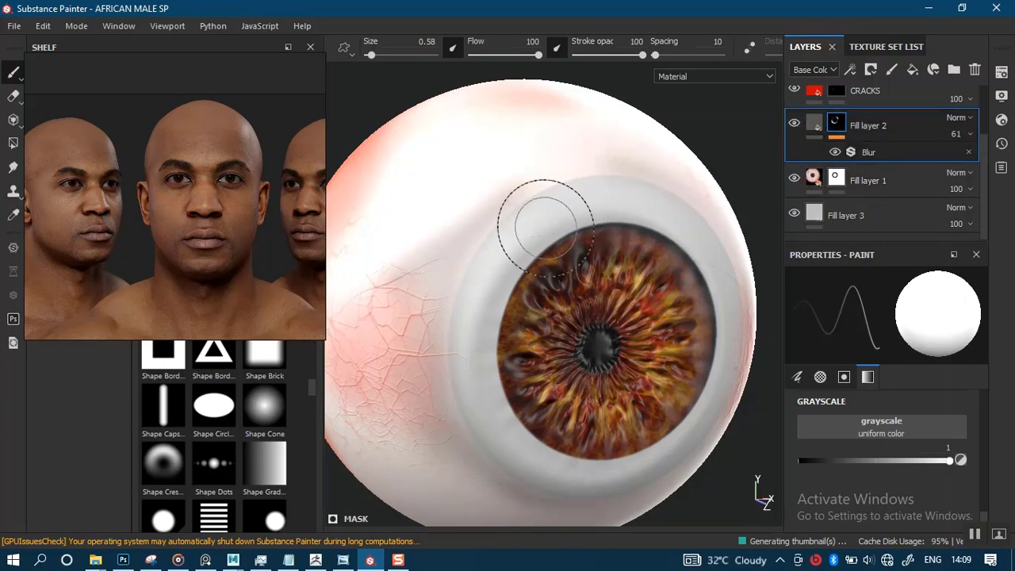
Step: Place Fill layer 3 directly above Fill layer 1 and add a black mask to it
{"action": "left_click_drag", "start_coordinate": [854, 222], "coordinate": [863, 171]}
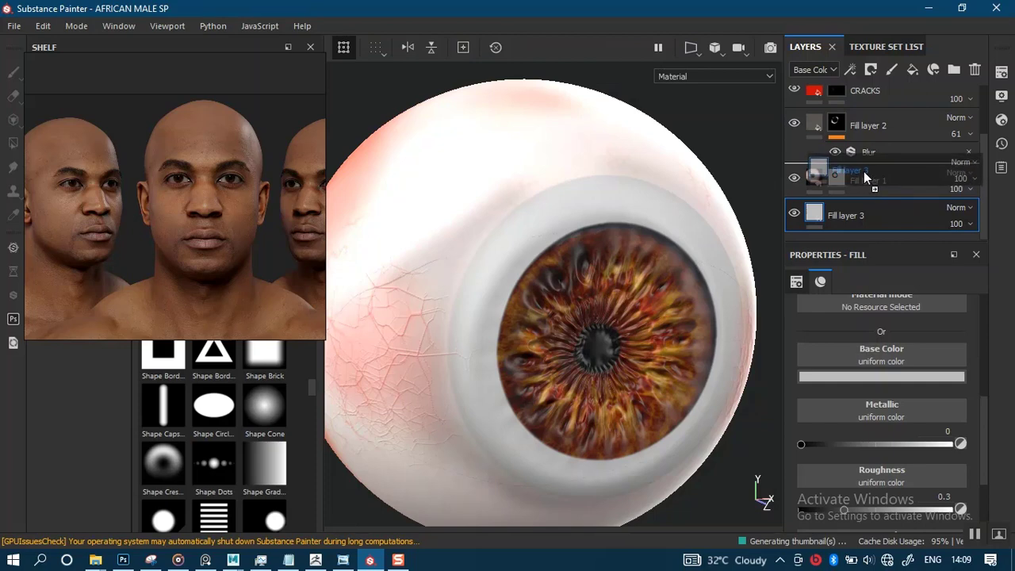
{"action": "right_click", "coordinate": [817, 180]}
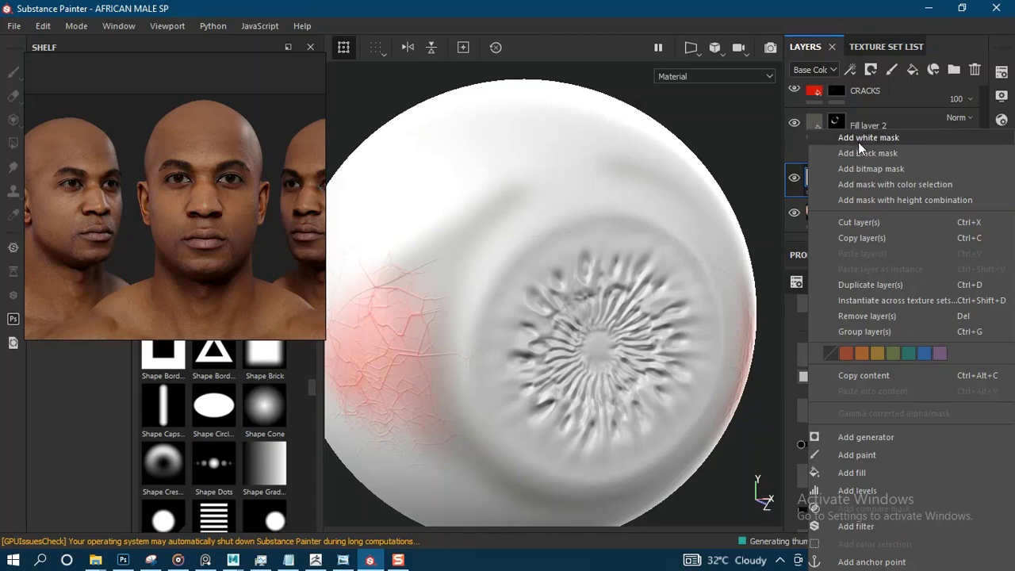
{"action": "left_click", "coordinate": [859, 151]}
Step: Paint white into Fill layer 3's mask along the outer edge of the pale ring around the iris to soften it
{"action": "scroll", "coordinate": [589, 226], "scroll_direction": "up", "scroll_amount": 3}
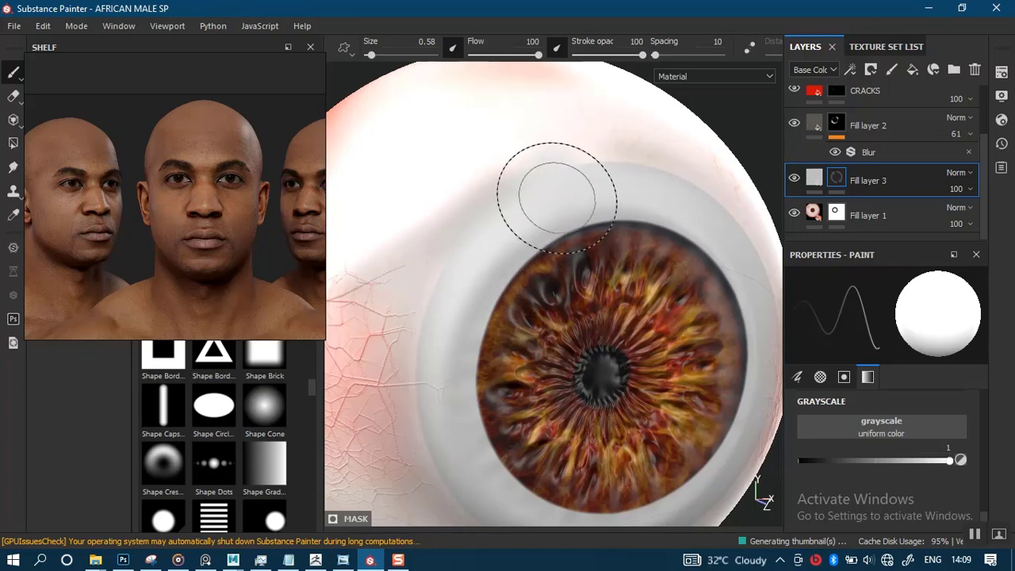
{"action": "key", "text": "x"}
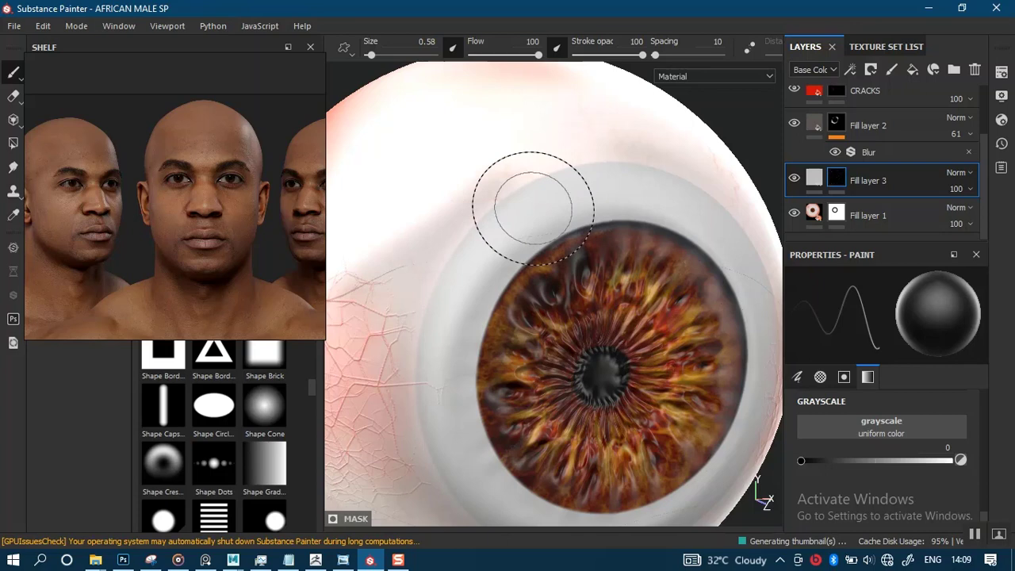
{"action": "key", "text": "x"}
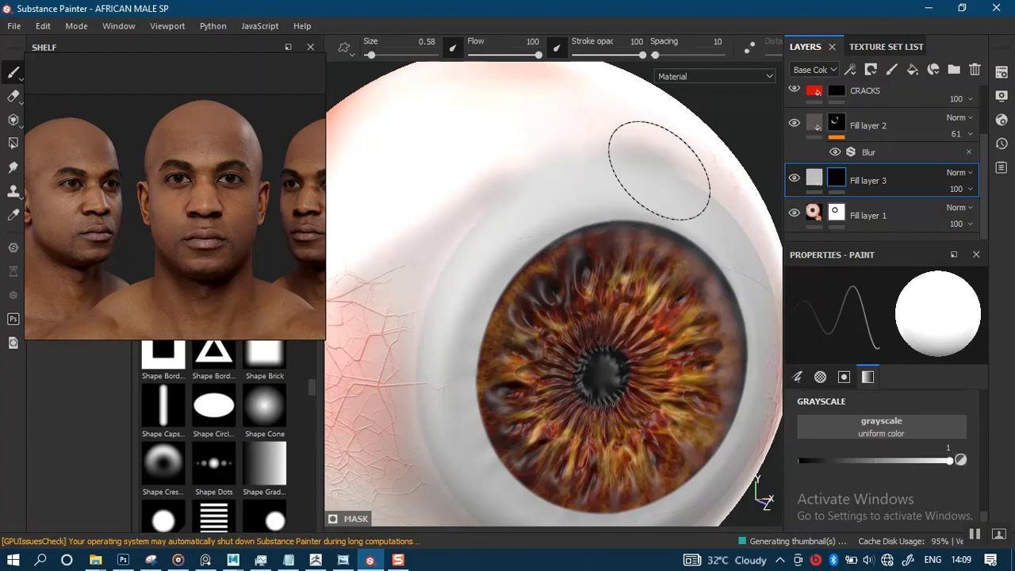
{"action": "mouse_move", "coordinate": [657, 163]}
{"action": "right_mouse_down", "text": "alt"}
{"action": "mouse_move", "coordinate": [532, 304]}
{"action": "mouse_move", "coordinate": [512, 225]}
{"action": "mouse_move", "coordinate": [515, 294]}
{"action": "right_mouse_up", "text": "alt"}
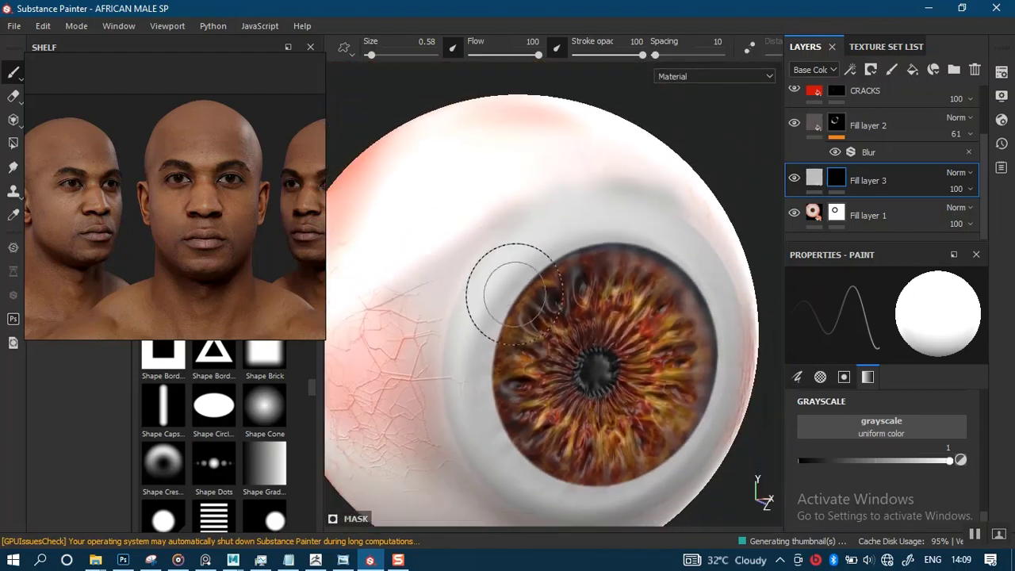
Step: Try sampling a darker base color for Fill layer 3 from the layer swatches above it, and undo the change
{"action": "mouse_move", "coordinate": [516, 293]}
{"action": "left_mouse_down", "text": "alt"}
{"action": "mouse_move", "coordinate": [526, 267]}
{"action": "mouse_move", "coordinate": [594, 336]}
{"action": "mouse_move", "coordinate": [536, 271]}
{"action": "mouse_move", "coordinate": [530, 299]}
{"action": "left_mouse_up", "text": "alt"}
{"action": "left_click", "coordinate": [814, 177]}
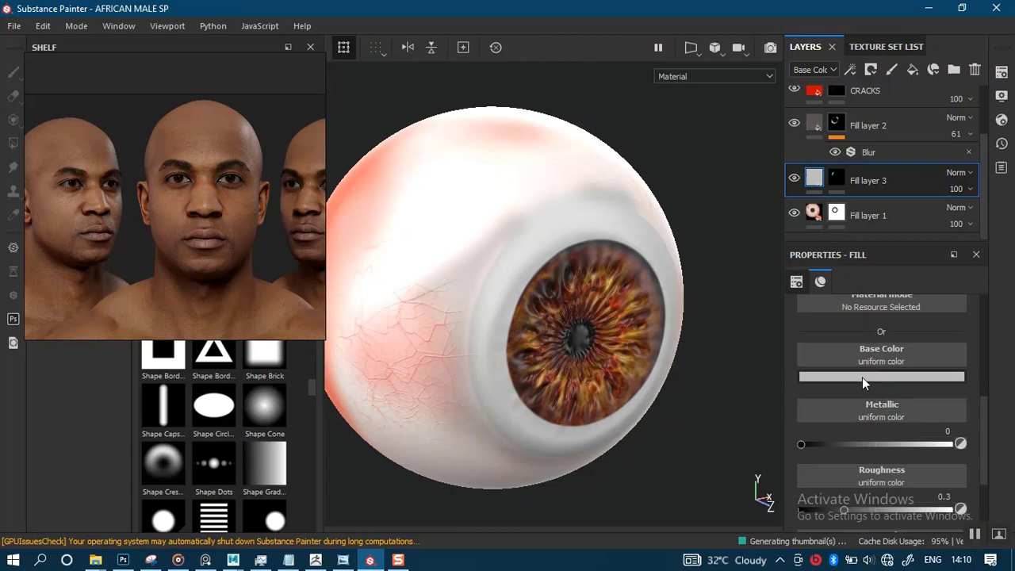
{"action": "left_click", "coordinate": [862, 376]}
{"action": "left_click", "coordinate": [880, 392]}
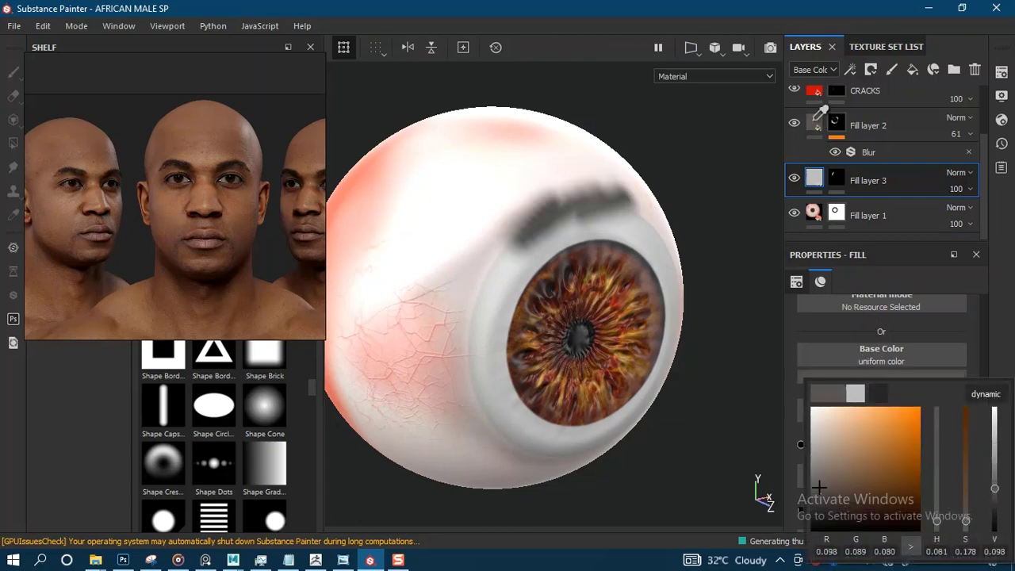
{"action": "left_click", "coordinate": [800, 147]}
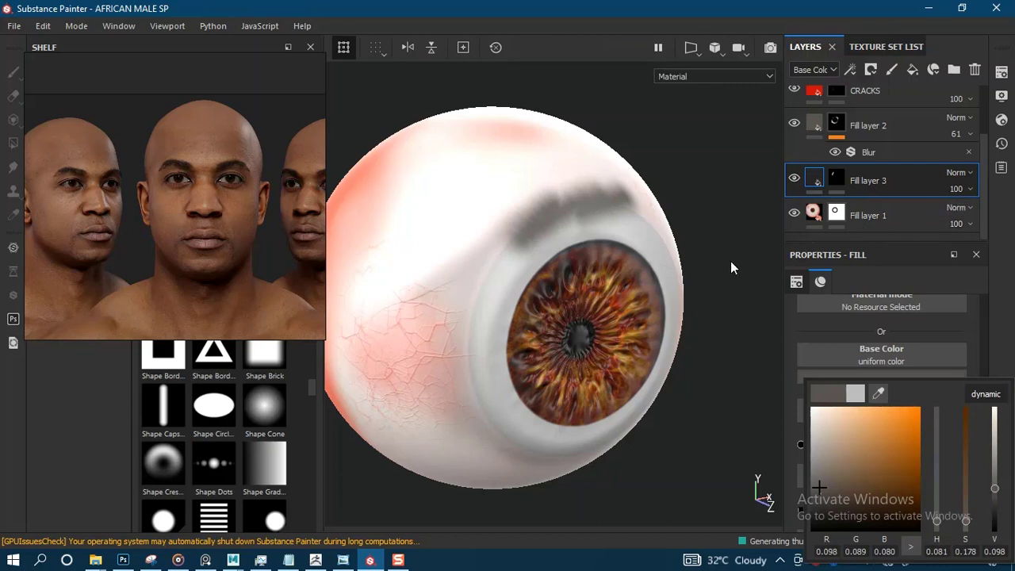
{"action": "key", "text": "ctrl+z"}
Step: Paint white into Fill layer 3's mask all the way around the iris to complete the soft pale ring
{"action": "right_click_drag", "start_coordinate": [541, 233], "coordinate": [500, 313], "text": "alt"}
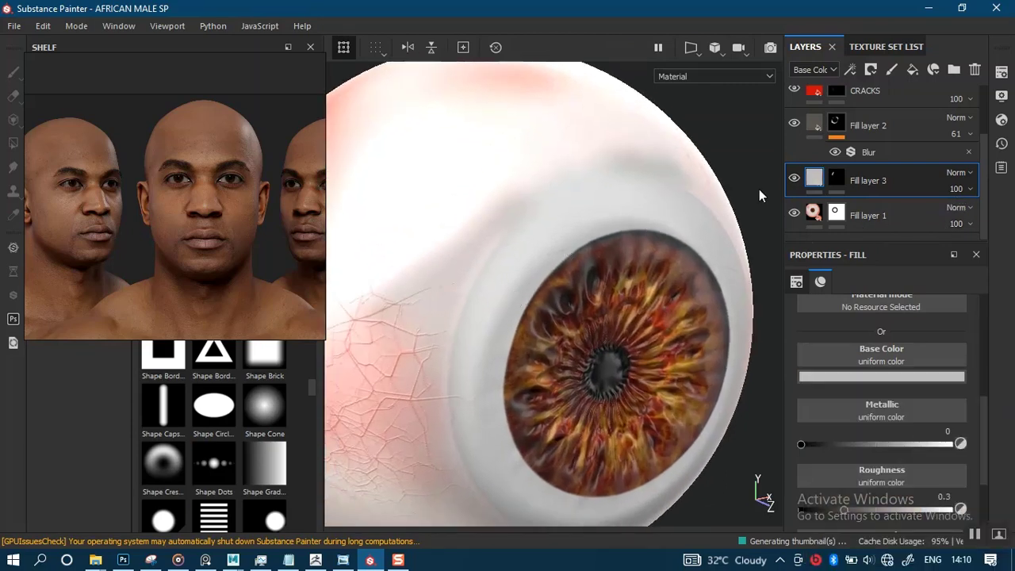
{"action": "left_click", "coordinate": [835, 180]}
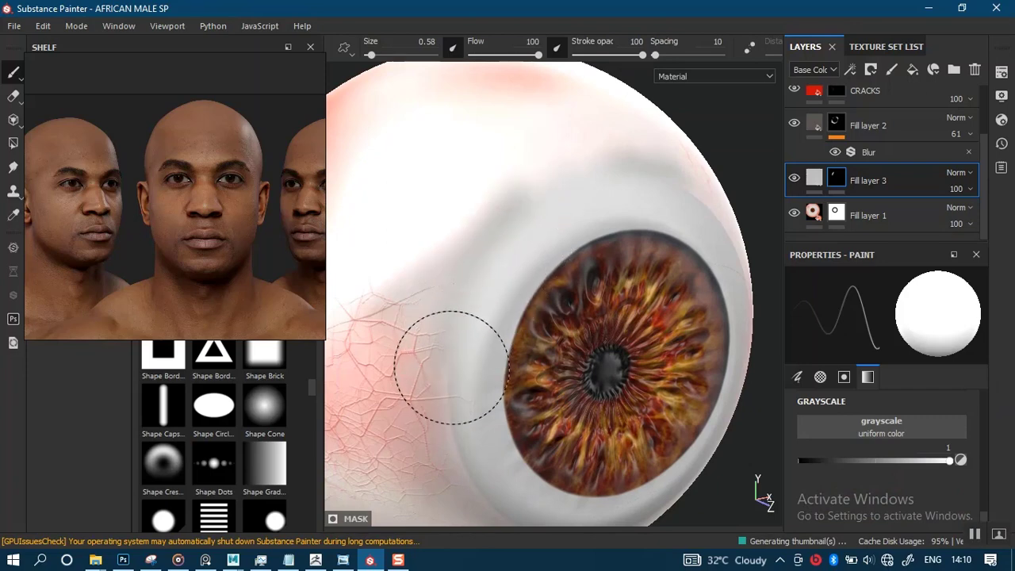
{"action": "middle_click_drag", "start_coordinate": [492, 412], "coordinate": [489, 301]}
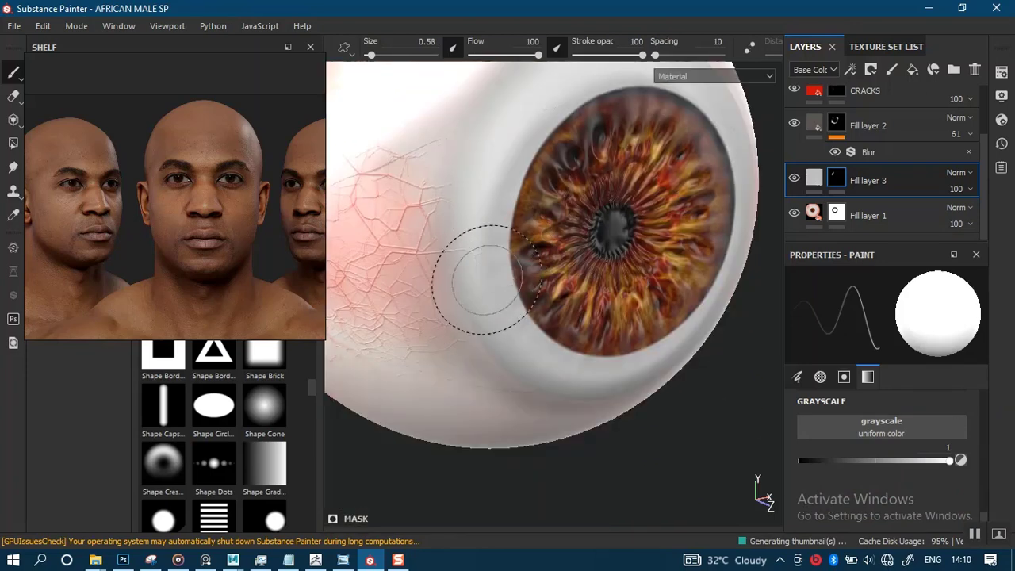
{"action": "mouse_move", "coordinate": [628, 387]}
{"action": "left_mouse_down", "text": "alt"}
{"action": "mouse_move", "coordinate": [520, 372]}
{"action": "mouse_move", "coordinate": [496, 339]}
{"action": "left_mouse_up", "text": "alt"}
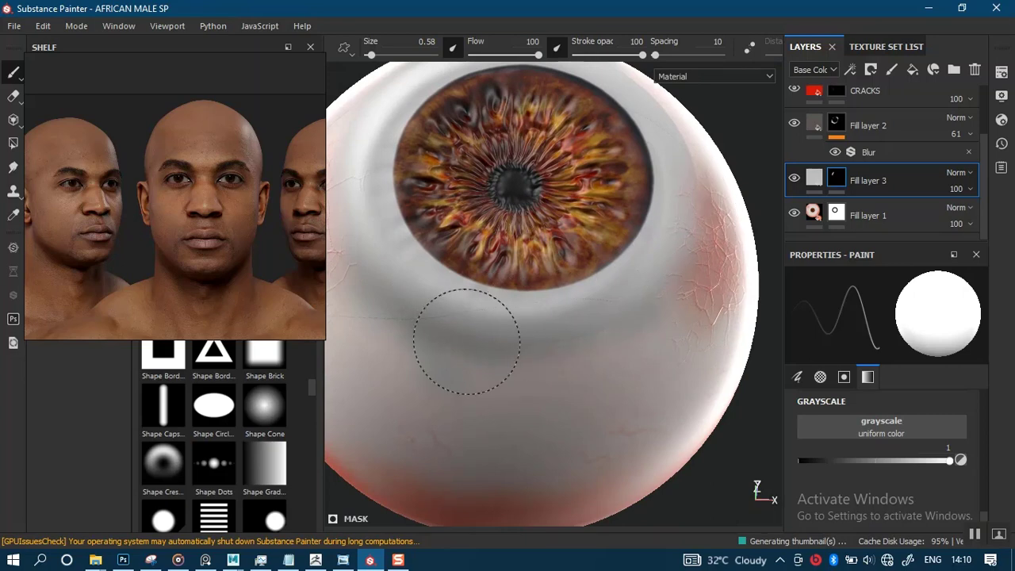
{"action": "left_click_drag", "start_coordinate": [567, 334], "coordinate": [629, 389], "text": "alt"}
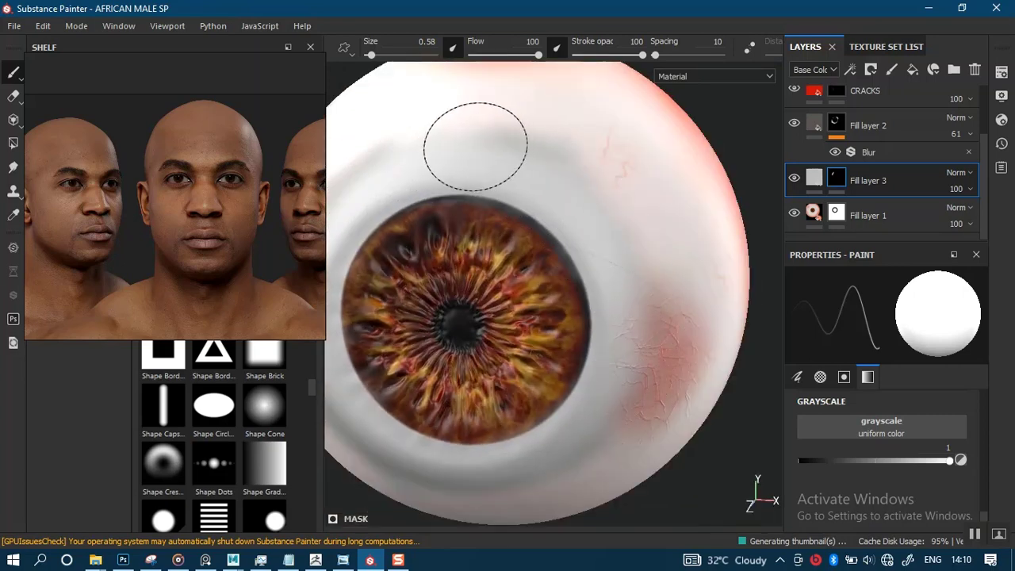
{"action": "left_click_drag", "start_coordinate": [557, 192], "coordinate": [626, 222], "text": "alt"}
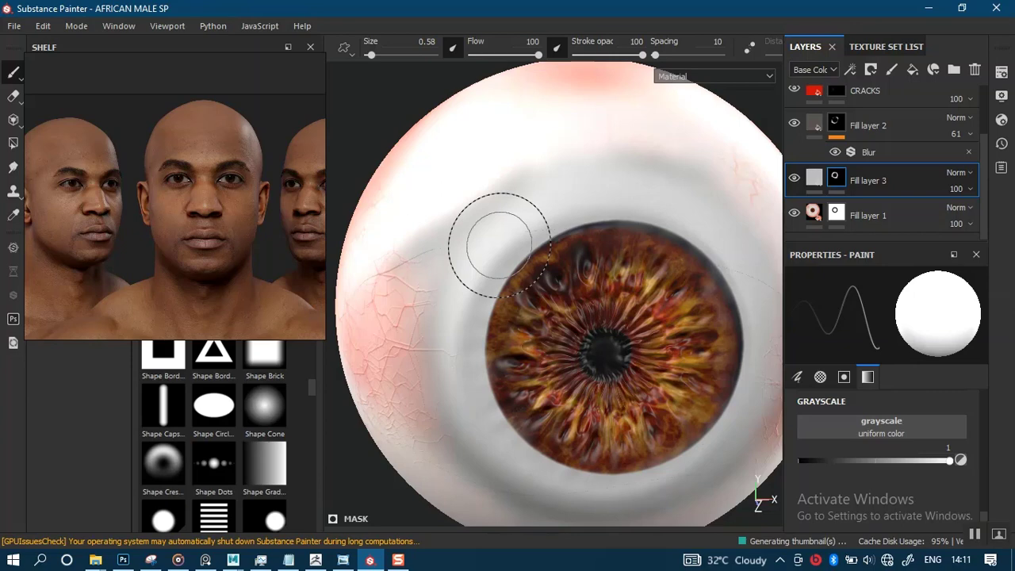
Step: Examine the softened ring around the iris from several angles for uneven edges
{"action": "mouse_move", "coordinate": [465, 328]}
{"action": "left_mouse_down", "text": "alt"}
{"action": "mouse_move", "coordinate": [510, 351]}
{"action": "mouse_move", "coordinate": [494, 283]}
{"action": "mouse_move", "coordinate": [547, 252]}
{"action": "mouse_move", "coordinate": [516, 249]}
{"action": "mouse_move", "coordinate": [532, 306]}
{"action": "mouse_move", "coordinate": [487, 352]}
{"action": "left_mouse_up", "text": "alt"}
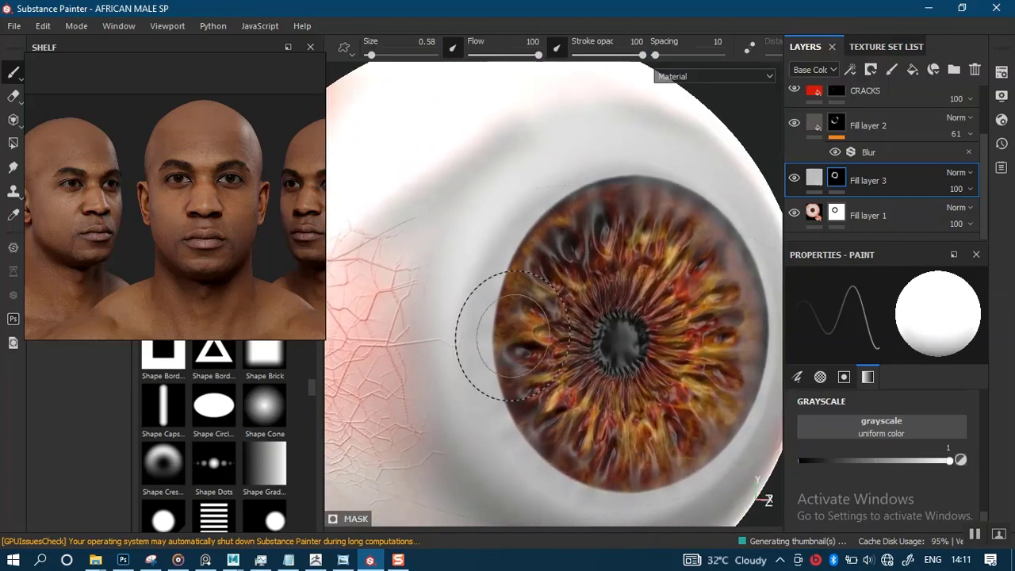
{"action": "mouse_move", "coordinate": [581, 368]}
{"action": "left_mouse_down", "text": "alt"}
{"action": "mouse_move", "coordinate": [539, 301]}
{"action": "mouse_move", "coordinate": [539, 329]}
{"action": "left_mouse_up", "text": "alt"}
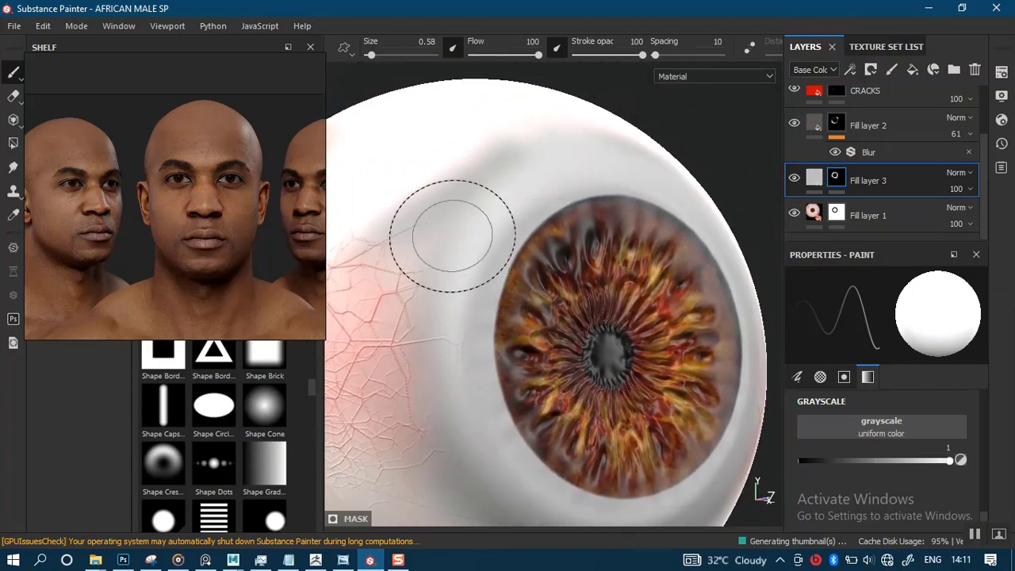
{"action": "left_click_drag", "start_coordinate": [441, 228], "coordinate": [476, 203], "text": "alt"}
{"action": "mouse_move", "coordinate": [425, 330]}
{"action": "left_mouse_down", "text": "alt"}
{"action": "mouse_move", "coordinate": [465, 227]}
{"action": "mouse_move", "coordinate": [437, 292]}
{"action": "mouse_move", "coordinate": [476, 285]}
{"action": "mouse_move", "coordinate": [532, 227]}
{"action": "mouse_move", "coordinate": [564, 229]}
{"action": "mouse_move", "coordinate": [564, 196]}
{"action": "mouse_move", "coordinate": [623, 209]}
{"action": "mouse_move", "coordinate": [617, 328]}
{"action": "mouse_move", "coordinate": [596, 218]}
{"action": "left_mouse_up", "text": "alt"}
{"action": "right_click_drag", "start_coordinate": [628, 279], "coordinate": [539, 246], "text": "alt"}
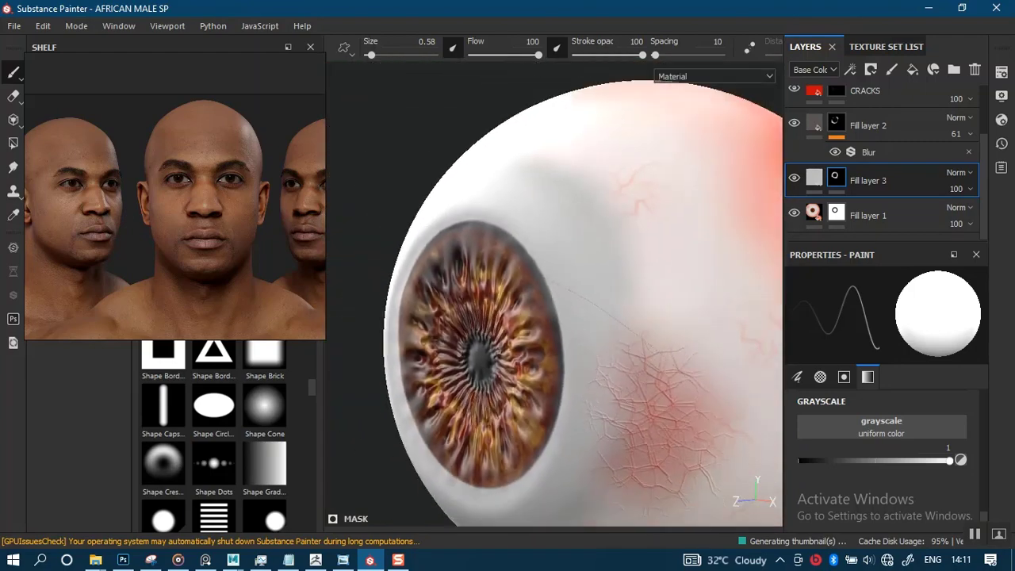
{"action": "mouse_move", "coordinate": [516, 226]}
{"action": "left_mouse_down", "text": "alt"}
{"action": "mouse_move", "coordinate": [527, 245]}
{"action": "mouse_move", "coordinate": [552, 215]}
{"action": "mouse_move", "coordinate": [581, 245]}
{"action": "left_mouse_up", "text": "alt"}
{"action": "middle_click_drag", "start_coordinate": [582, 249], "coordinate": [598, 262], "text": "alt"}
{"action": "right_click_drag", "start_coordinate": [634, 259], "coordinate": [671, 255], "text": "alt"}
{"action": "left_click_drag", "start_coordinate": [683, 248], "coordinate": [680, 250], "text": "alt"}
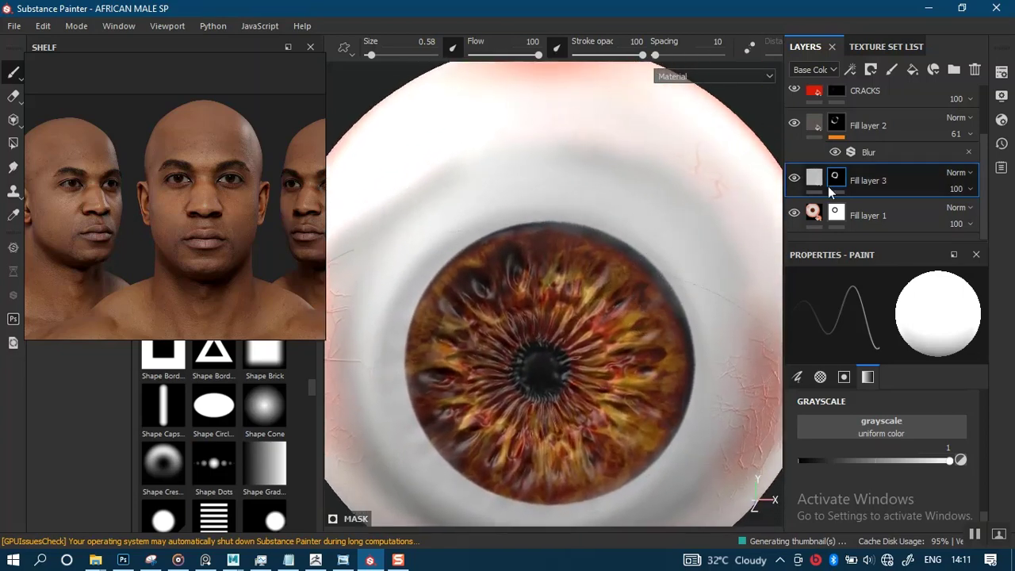
Step: Add a paint layer directly above Fill layer 3 and reduce the brush size to 0.93
{"action": "left_click", "coordinate": [892, 69]}
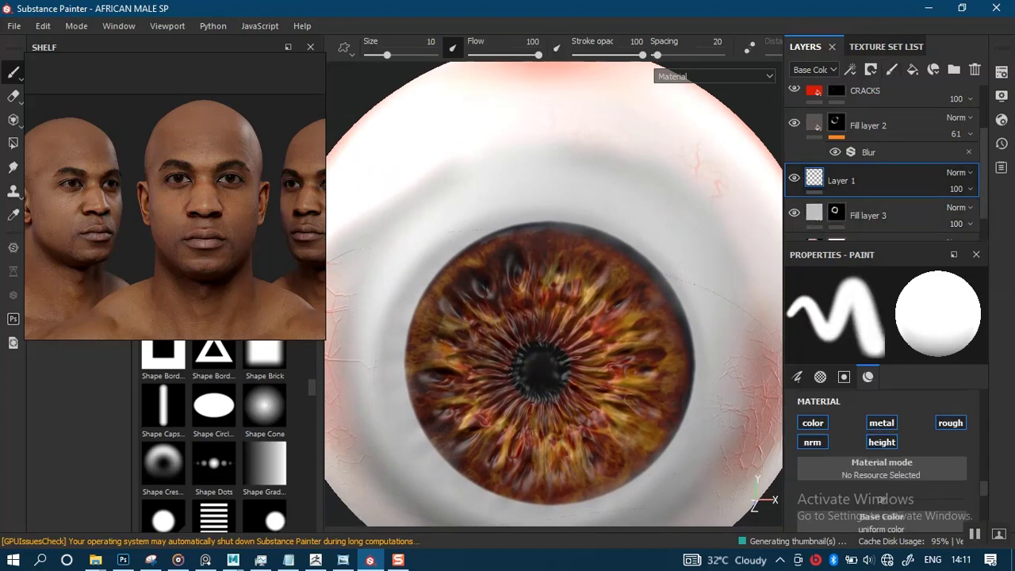
{"action": "mouse_move", "coordinate": [701, 290]}
{"action": "right_mouse_down", "text": "alt"}
{"action": "mouse_move", "coordinate": [711, 294]}
{"action": "mouse_move", "coordinate": [686, 298]}
{"action": "right_mouse_up", "text": "alt"}
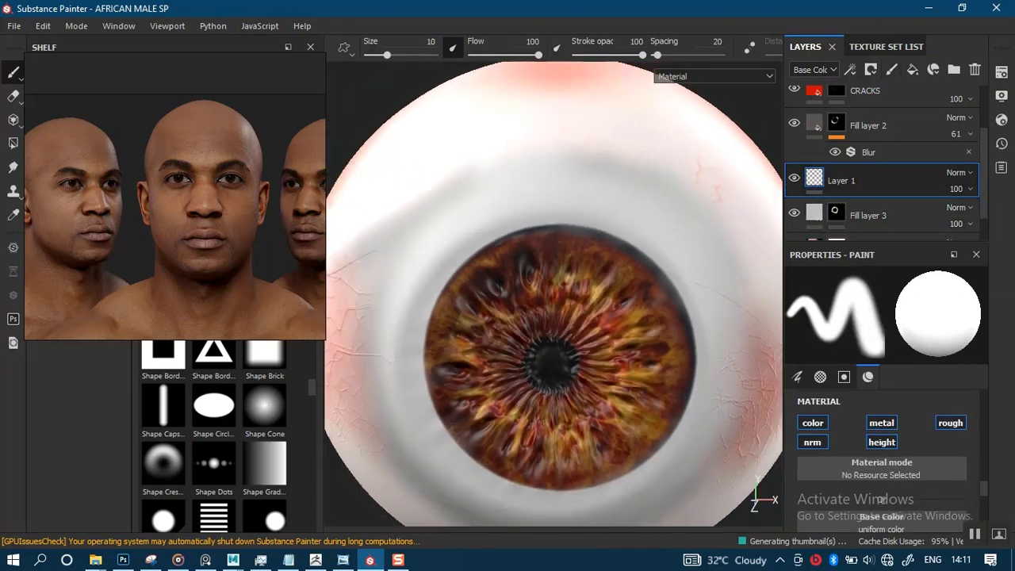
{"action": "right_click_drag", "start_coordinate": [660, 216], "coordinate": [634, 212], "text": "alt"}
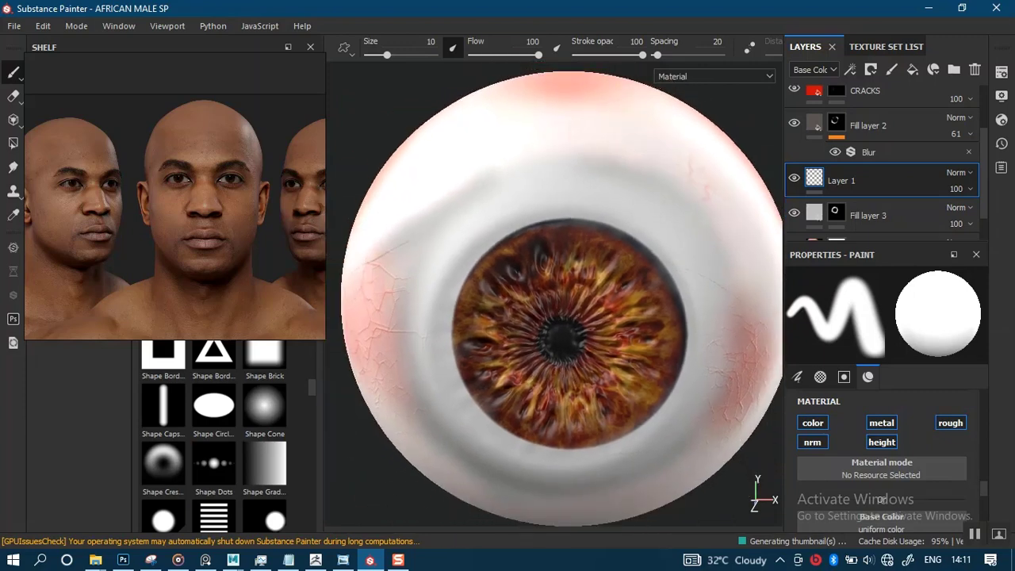
{"action": "left_click_drag", "start_coordinate": [634, 212], "coordinate": [632, 177], "text": "alt"}
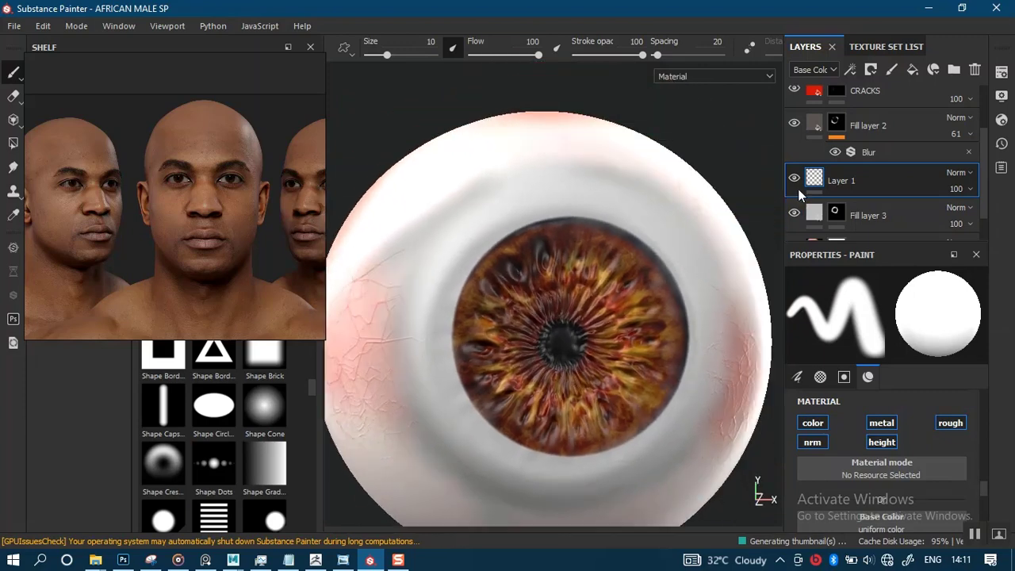
{"action": "key", "text": "bracketleft"}
{"action": "key", "text": "bracketleft"}
{"action": "key", "text": "bracketleft"}
{"action": "key", "text": "bracketleft"}
{"action": "key", "text": "bracketleft"}
{"action": "key", "text": "bracketleft"}
{"action": "key", "text": "bracketleft"}
{"action": "key", "text": "bracketleft"}
{"action": "key", "text": "bracketleft"}
{"action": "key", "text": "bracketleft"}
{"action": "key", "text": "bracketleft"}
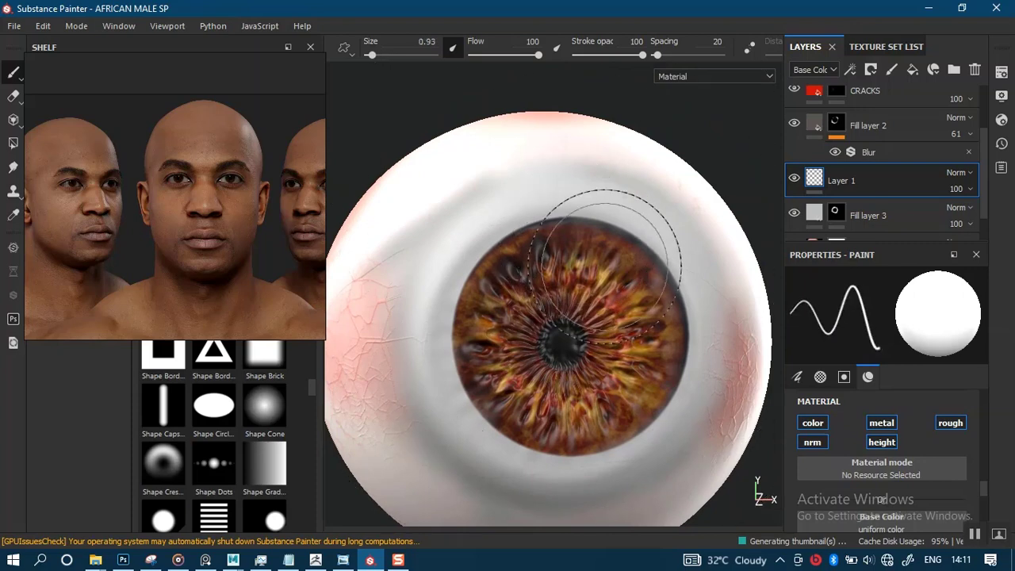
Step: Reduce the brush size to 0.58 and try a stroke of sampled pink above the iris on Layer 1, undoing the stroke
{"action": "key", "text": "p"}
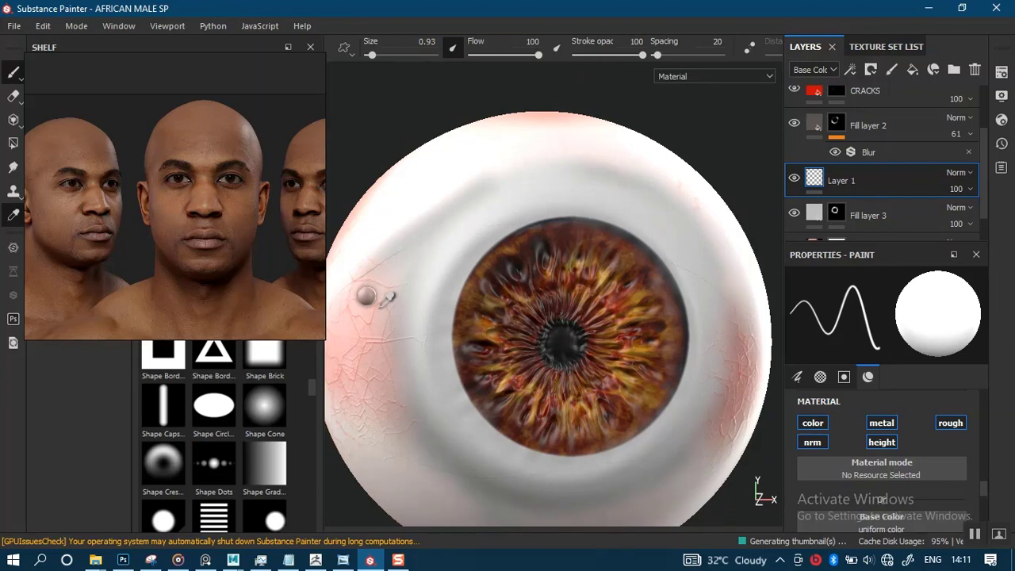
{"action": "left_click", "coordinate": [547, 238]}
{"action": "scroll", "coordinate": [587, 254], "scroll_direction": "up", "scroll_amount": 3}
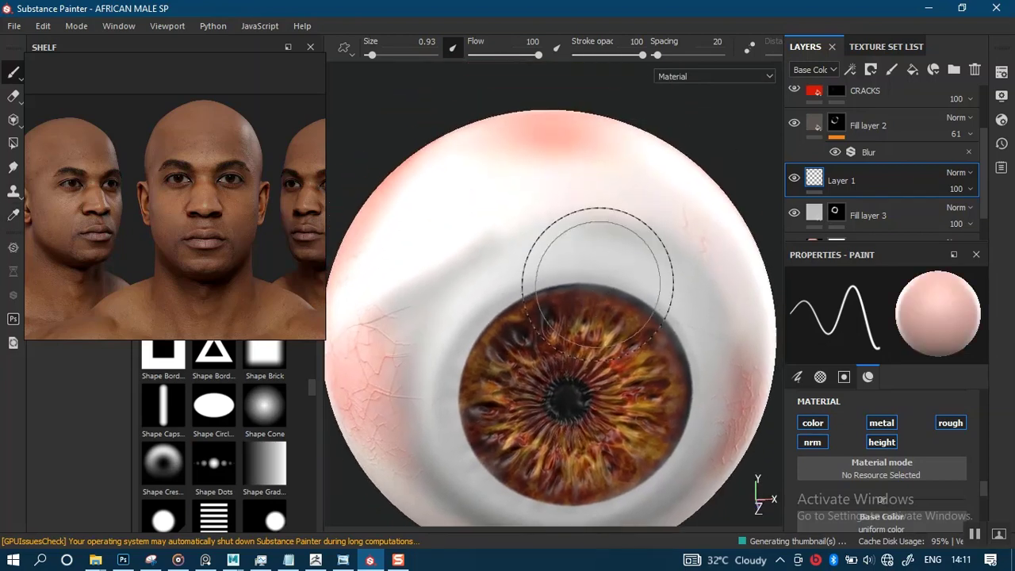
{"action": "key", "text": "bracketleft"}
{"action": "mouse_move", "coordinate": [596, 231]}
{"action": "left_mouse_down"}
{"action": "mouse_move", "coordinate": [545, 229]}
{"action": "mouse_move", "coordinate": [514, 241]}
{"action": "left_mouse_up"}
{"action": "key", "text": "ctrl+z"}
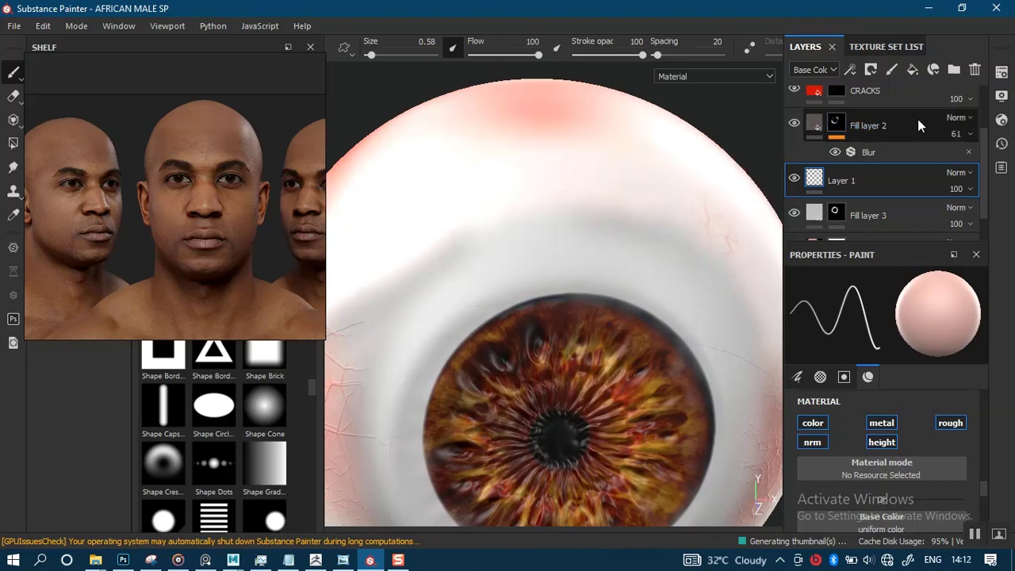
Step: Set the brush flow to 38 and the stroke opacity to 40
{"action": "left_click_drag", "start_coordinate": [516, 54], "coordinate": [497, 54]}
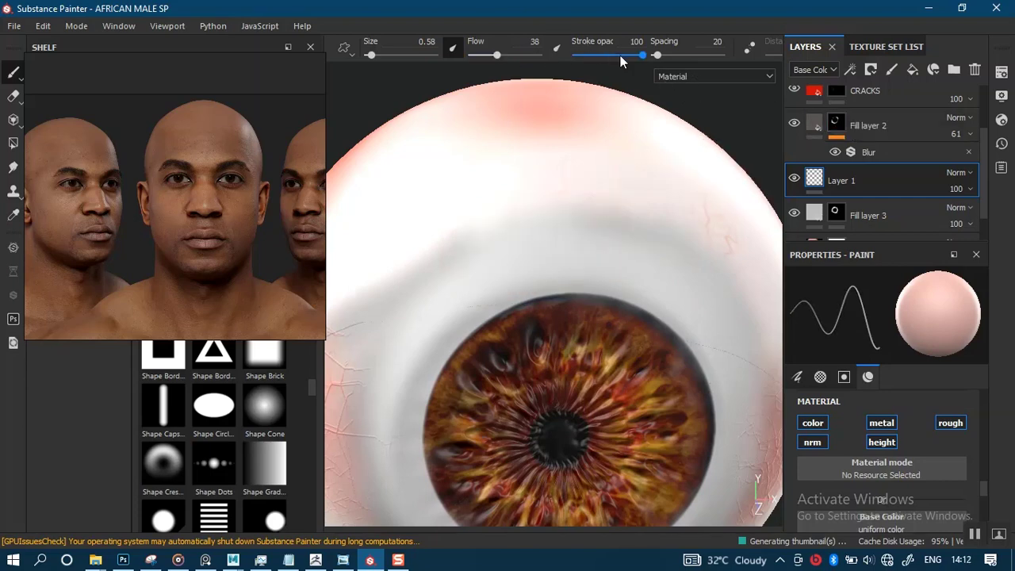
{"action": "left_click_drag", "start_coordinate": [603, 57], "coordinate": [601, 58]}
{"action": "left_click_drag", "start_coordinate": [491, 231], "coordinate": [518, 187], "text": "alt"}
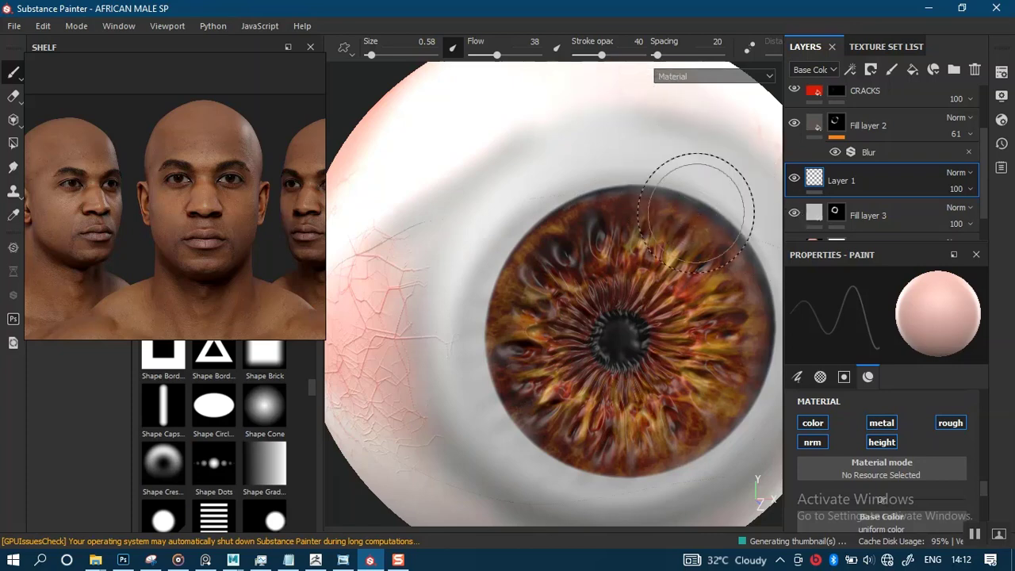
Step: Sample a pale grey-white paint material from the eyeball surface just outside the ring around the iris
{"action": "key", "text": "p"}
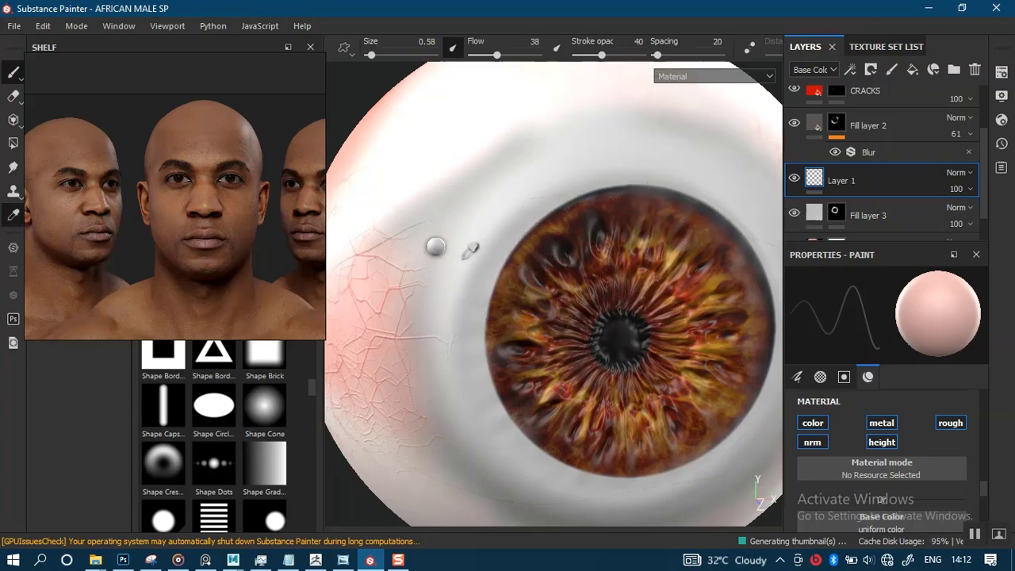
{"action": "left_click", "coordinate": [460, 122]}
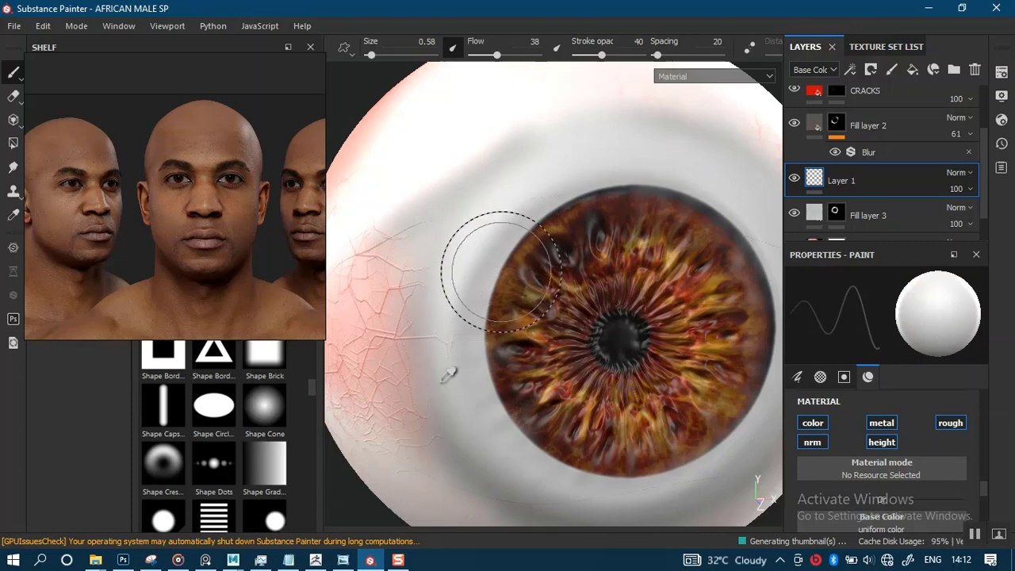
{"action": "key", "text": "p"}
{"action": "left_click", "coordinate": [445, 456]}
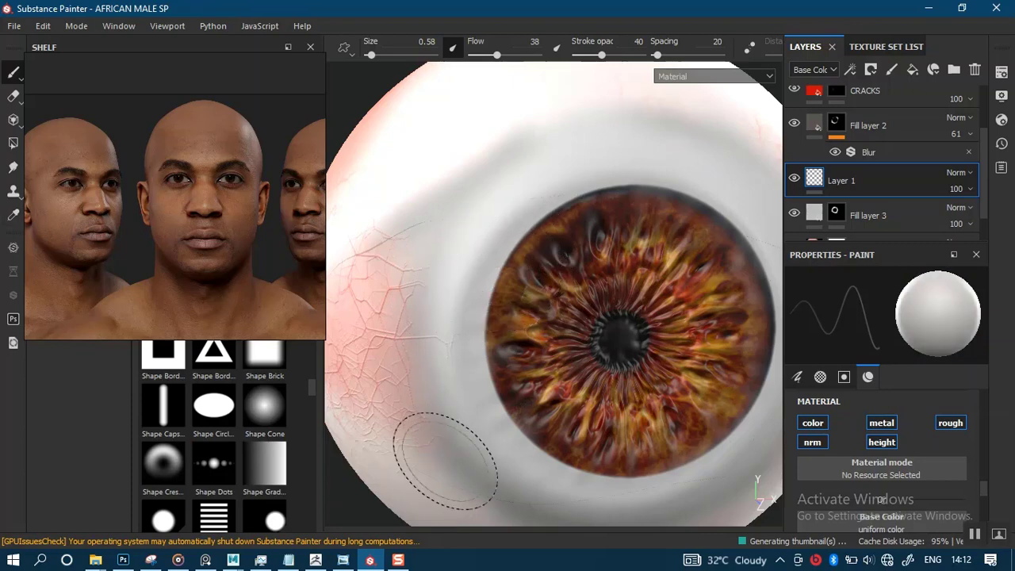
Step: Paint the sampled pale tone on Layer 1 along the ring's outer edge around the iris to blend it into the white
{"action": "left_click_drag", "start_coordinate": [509, 226], "coordinate": [468, 294], "text": "alt"}
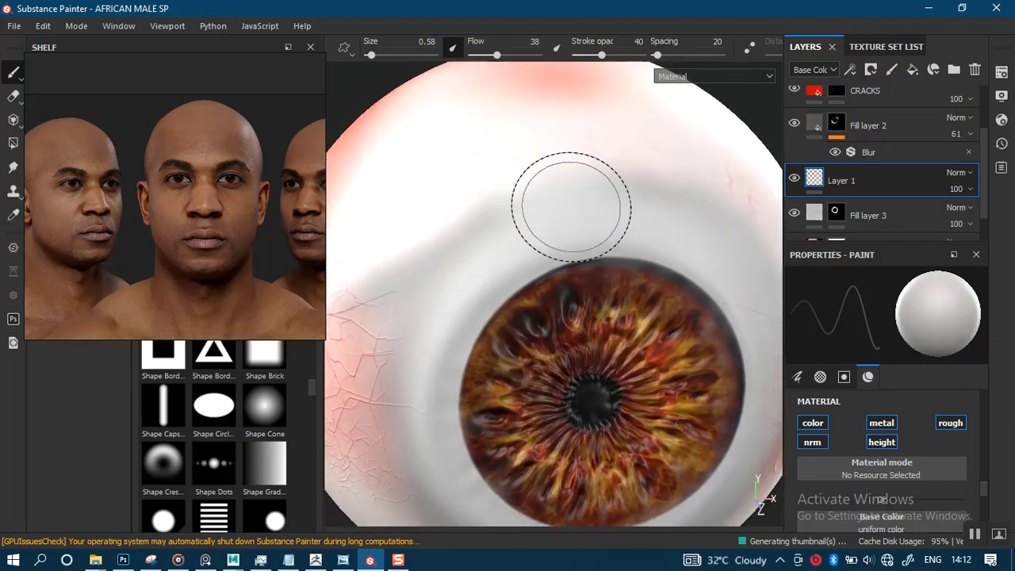
{"action": "left_click_drag", "start_coordinate": [554, 203], "coordinate": [470, 236]}
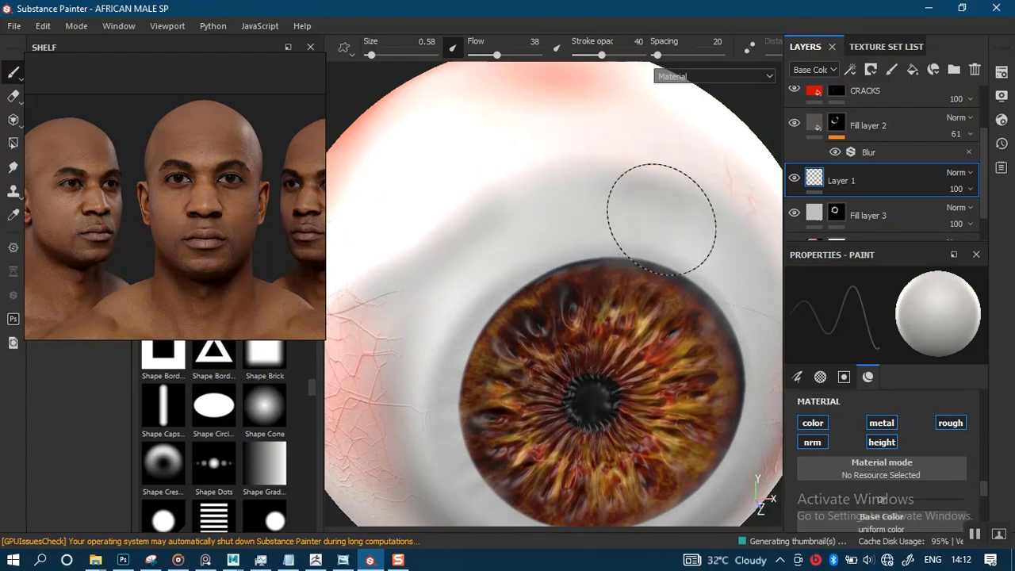
{"action": "left_click_drag", "start_coordinate": [555, 214], "coordinate": [497, 225], "text": "alt"}
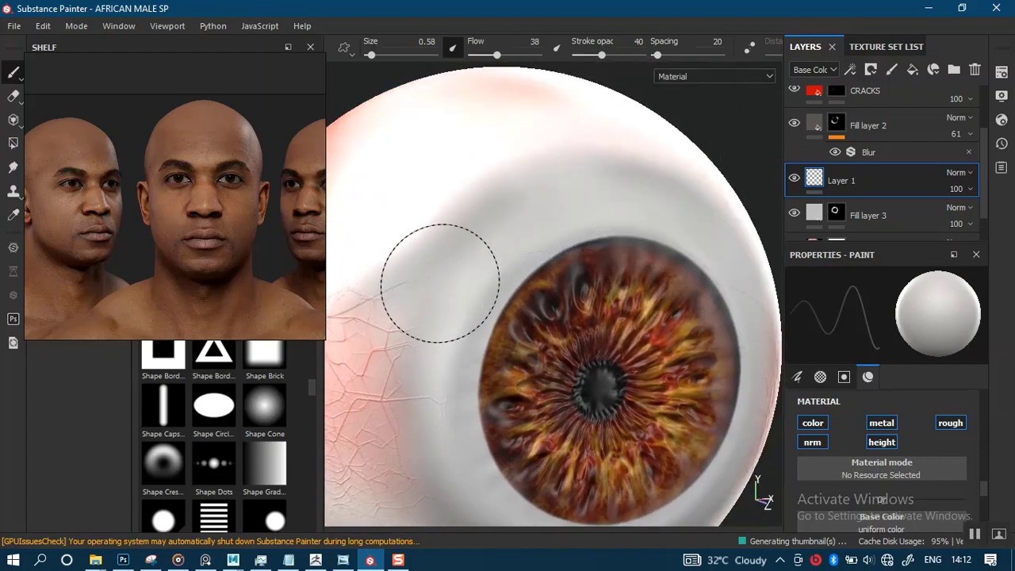
{"action": "mouse_move", "coordinate": [431, 339]}
{"action": "left_mouse_down", "text": "alt"}
{"action": "mouse_move", "coordinate": [415, 357]}
{"action": "mouse_move", "coordinate": [452, 290]}
{"action": "left_mouse_up", "text": "alt"}
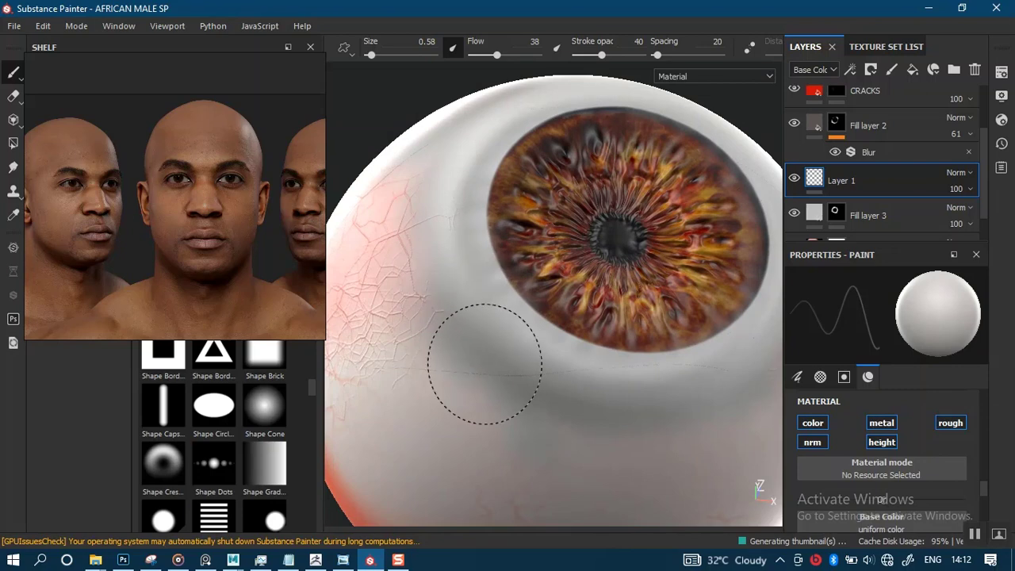
{"action": "mouse_move", "coordinate": [555, 408]}
{"action": "left_mouse_down", "text": "alt"}
{"action": "mouse_move", "coordinate": [589, 331]}
{"action": "mouse_move", "coordinate": [578, 175]}
{"action": "left_mouse_up", "text": "alt"}
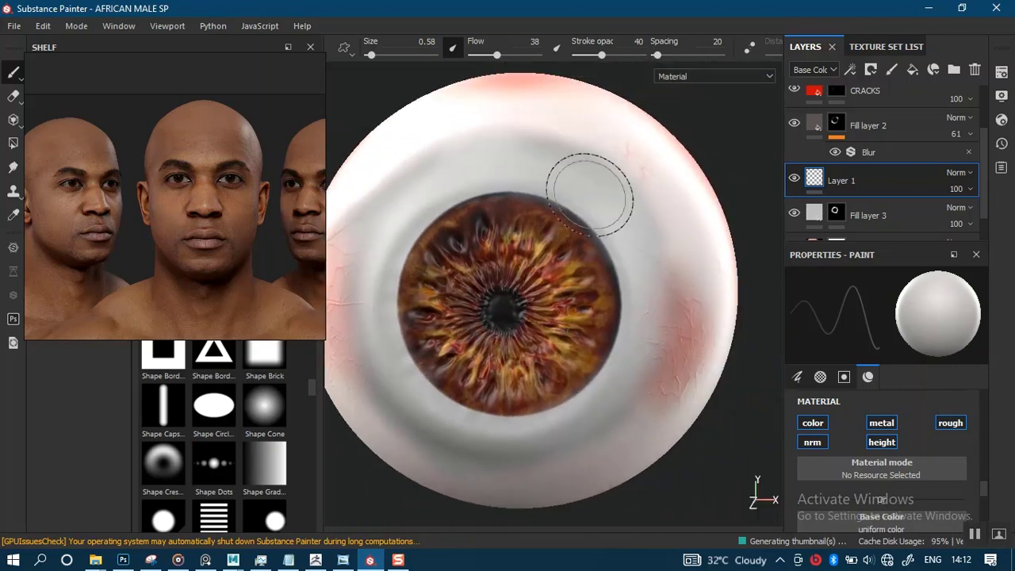
{"action": "left_click_drag", "start_coordinate": [633, 229], "coordinate": [679, 193], "text": "alt"}
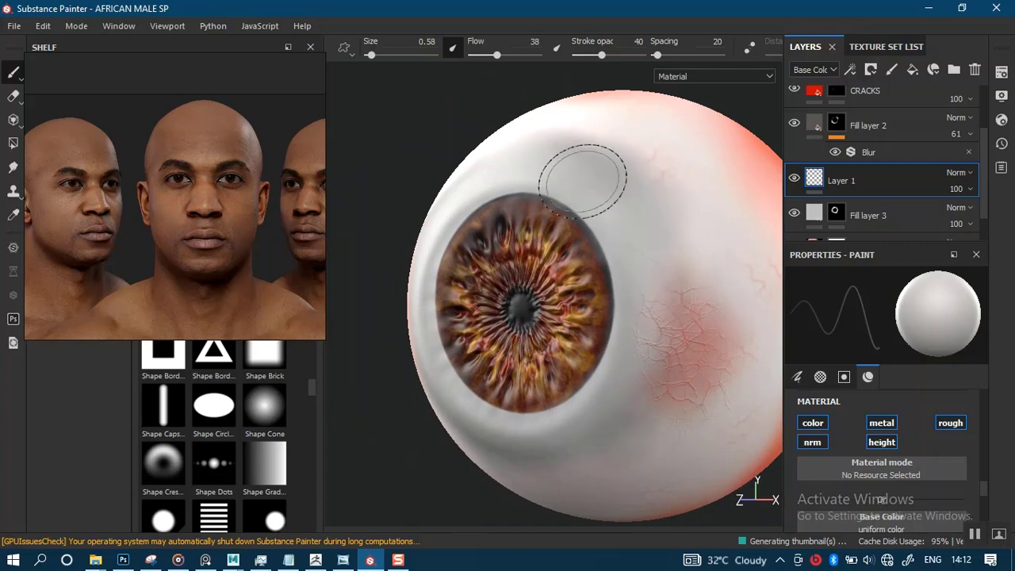
{"action": "mouse_move", "coordinate": [580, 174]}
{"action": "left_mouse_down", "text": "alt"}
{"action": "mouse_move", "coordinate": [594, 220]}
{"action": "mouse_move", "coordinate": [539, 140]}
{"action": "left_mouse_up", "text": "alt"}
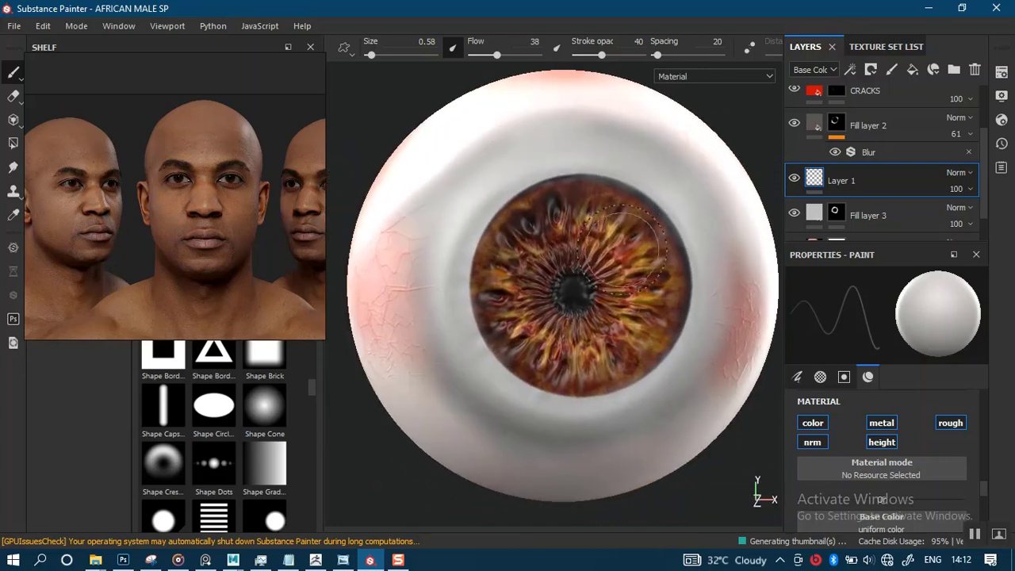
Step: Sample the pink of the veined area beside the iris as the paint material for Layer 1
{"action": "key", "text": "p"}
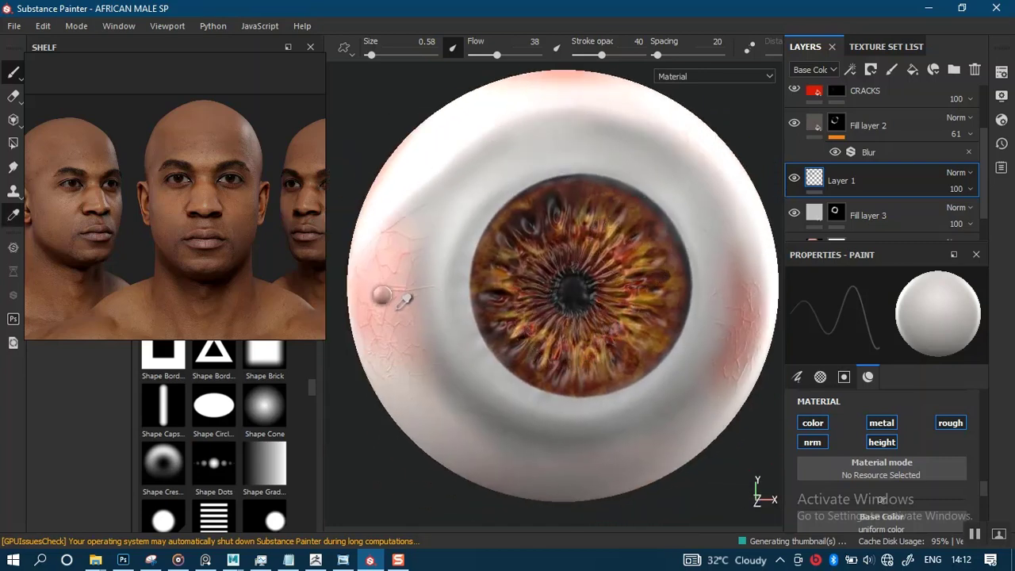
{"action": "left_click", "coordinate": [400, 307]}
{"action": "scroll", "coordinate": [475, 234], "scroll_direction": "up", "scroll_amount": 2}
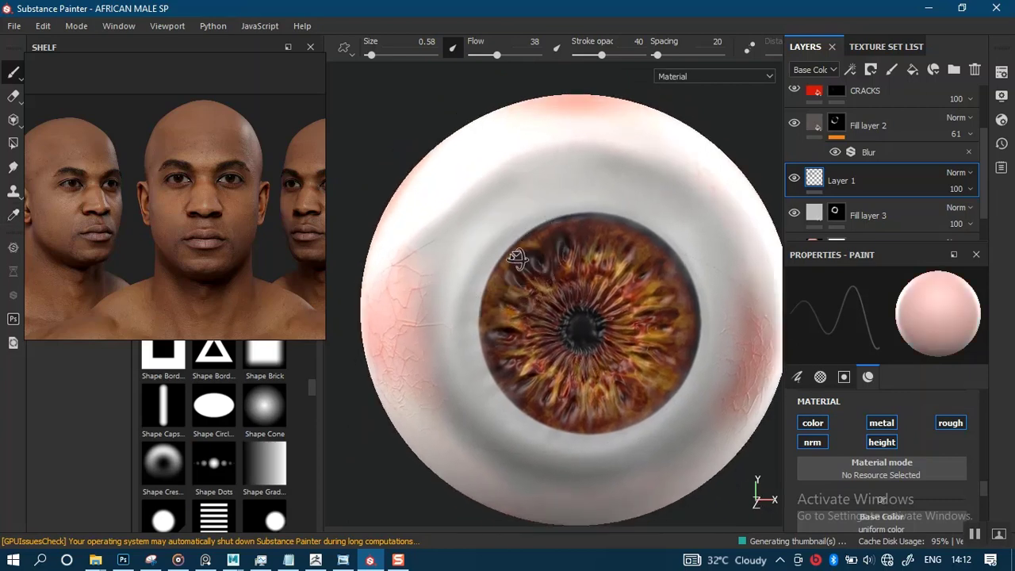
Step: Lower the stroke opacity to 29 and paint the sampled pink on Layer 1 over the grey ring above and beside the iris
{"action": "left_click_drag", "start_coordinate": [548, 266], "coordinate": [550, 220], "text": "alt"}
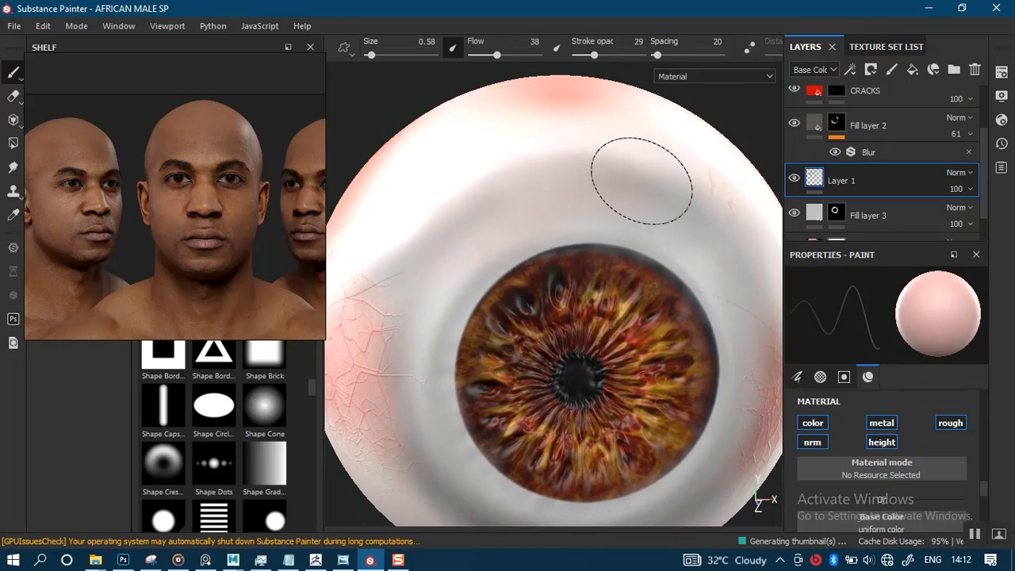
{"action": "middle_click_drag", "start_coordinate": [458, 276], "coordinate": [480, 166], "text": "alt"}
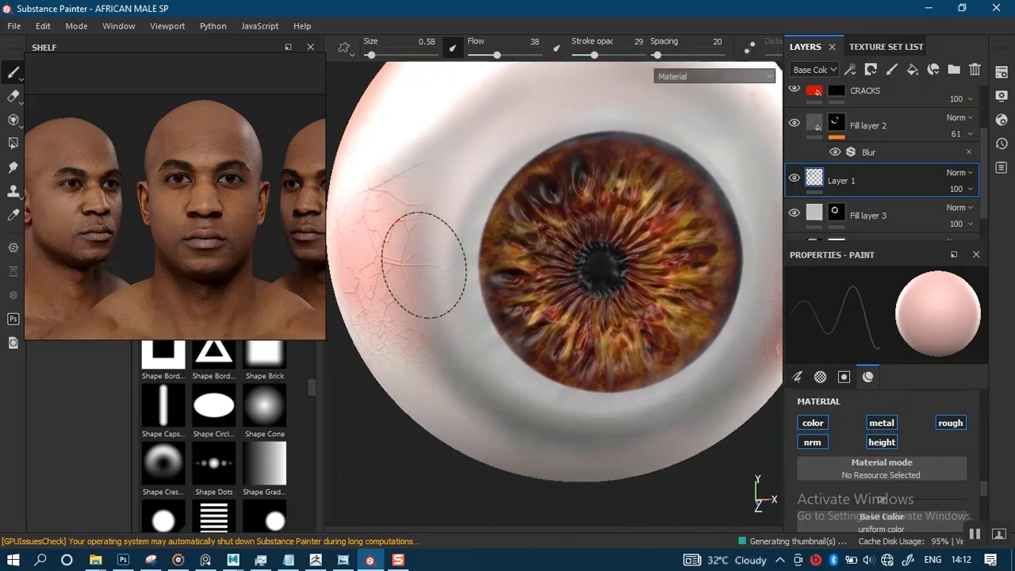
{"action": "left_click_drag", "start_coordinate": [476, 378], "coordinate": [480, 352], "text": "alt"}
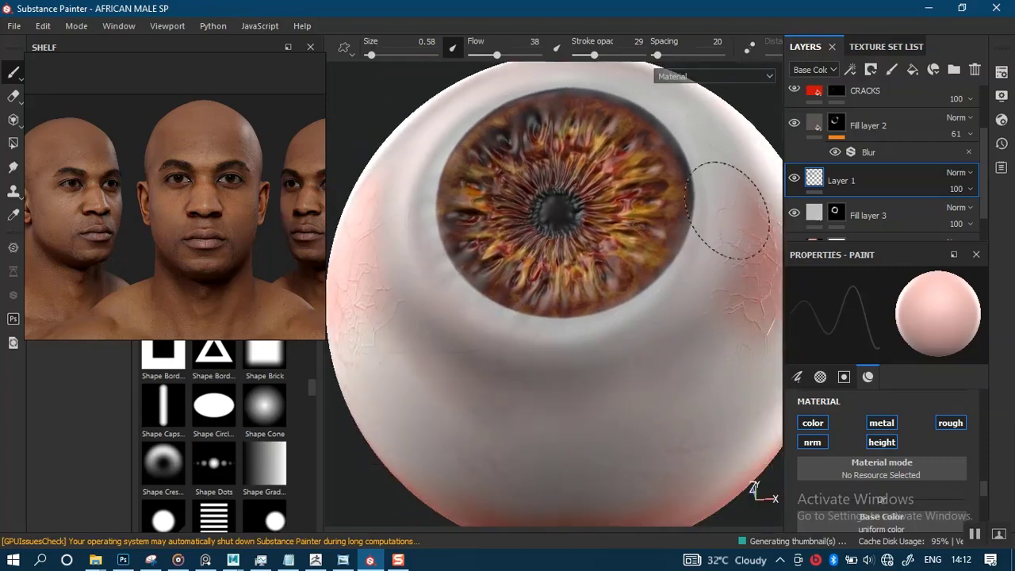
{"action": "left_click_drag", "start_coordinate": [728, 210], "coordinate": [657, 236], "text": "alt"}
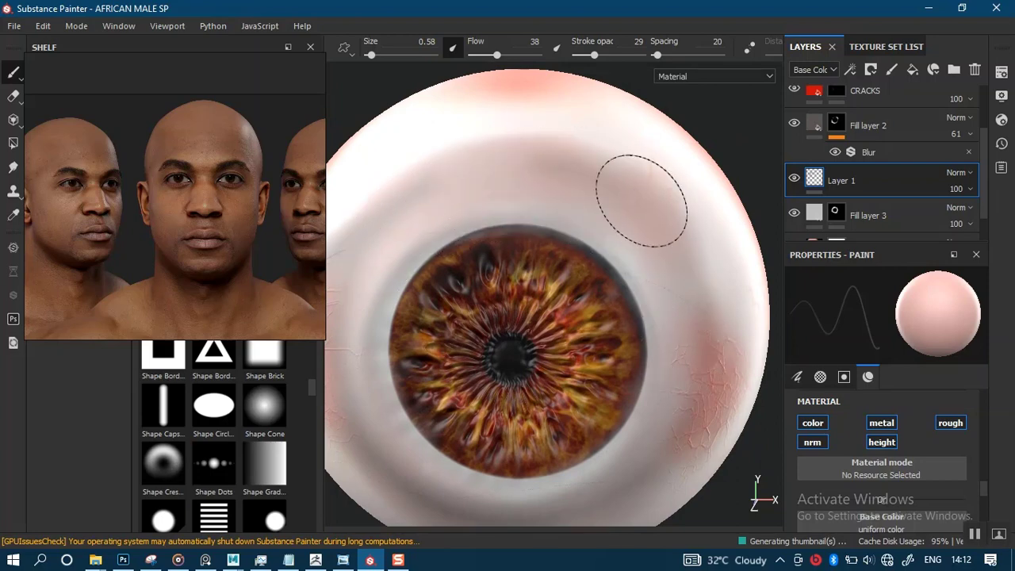
{"action": "mouse_move", "coordinate": [588, 172]}
{"action": "right_mouse_down", "text": "alt"}
{"action": "mouse_move", "coordinate": [628, 157]}
{"action": "mouse_move", "coordinate": [615, 176]}
{"action": "right_mouse_up", "text": "alt"}
{"action": "middle_click_drag", "start_coordinate": [555, 249], "coordinate": [585, 195], "text": "alt"}
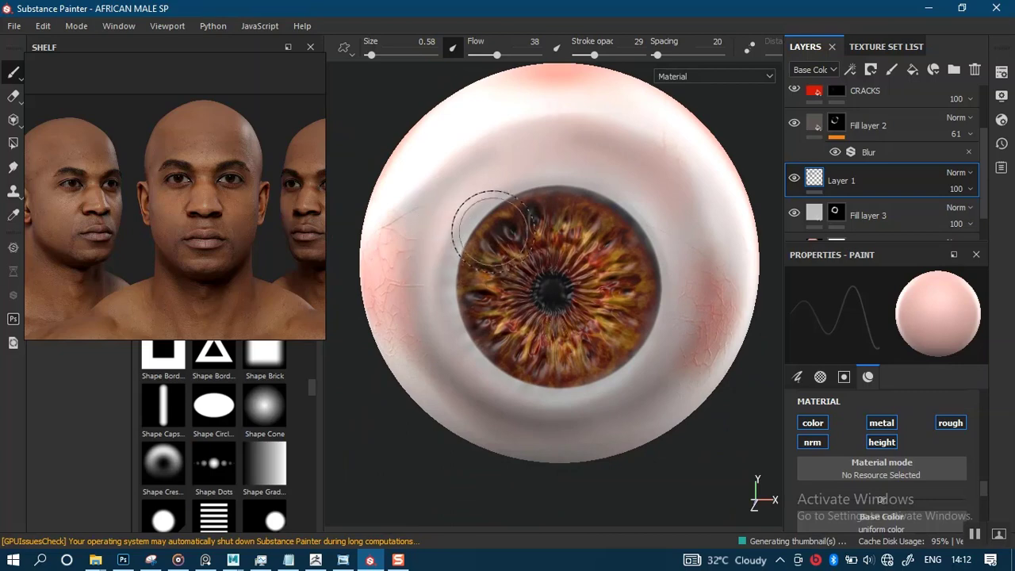
Step: Paint the sampled pink on Layer 1 along the grey ring below the iris to blend it into the eye white
{"action": "right_click_drag", "start_coordinate": [492, 232], "coordinate": [567, 349], "text": "alt"}
{"action": "middle_click_drag", "start_coordinate": [573, 446], "coordinate": [553, 373], "text": "alt"}
{"action": "left_click_drag", "start_coordinate": [553, 374], "coordinate": [537, 322], "text": "alt"}
{"action": "middle_click_drag", "start_coordinate": [537, 322], "coordinate": [545, 309], "text": "alt"}
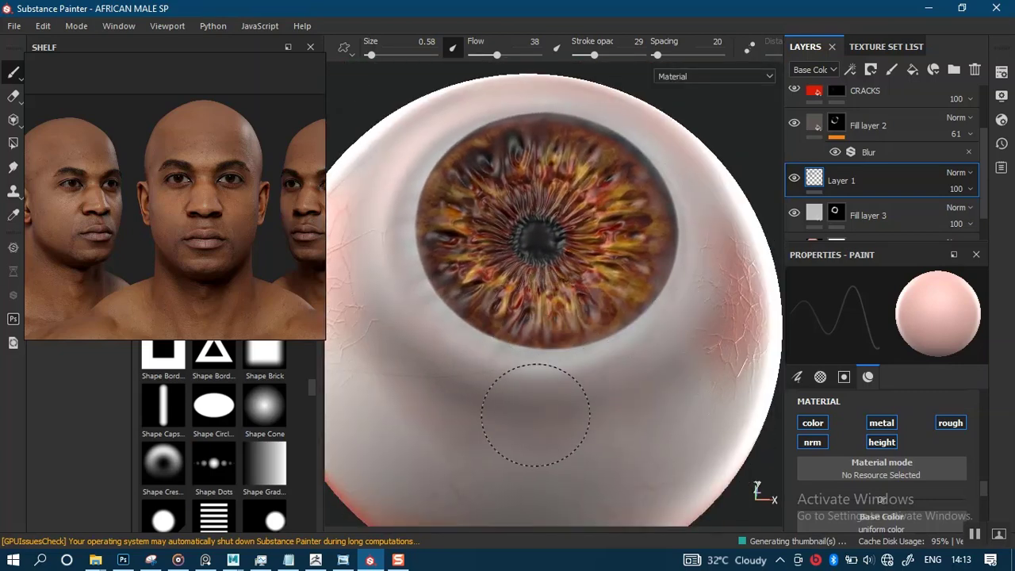
{"action": "right_click_drag", "start_coordinate": [676, 343], "coordinate": [658, 325], "text": "alt"}
{"action": "middle_click_drag", "start_coordinate": [658, 325], "coordinate": [612, 319], "text": "alt"}
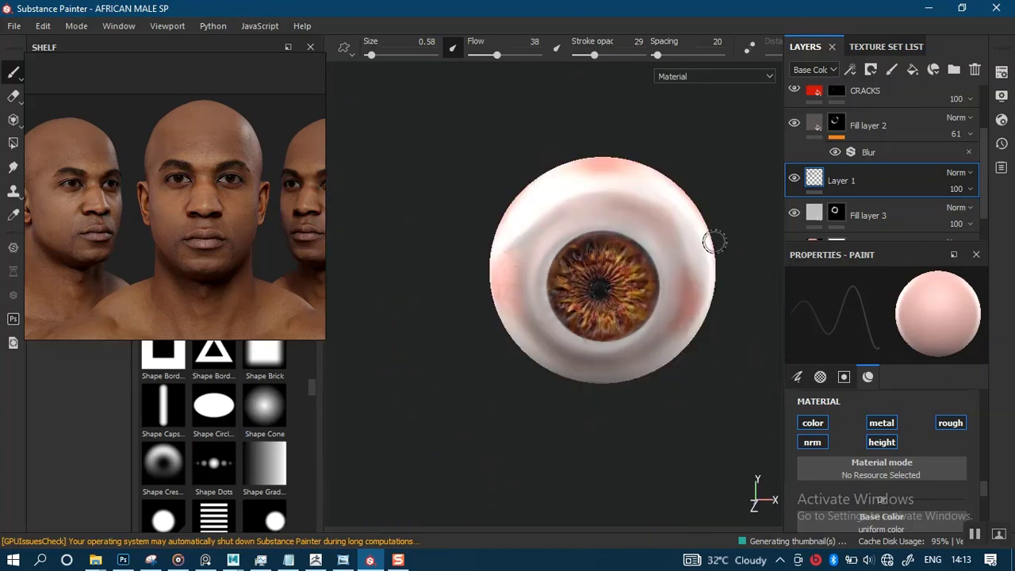
Step: Show the AFRICA_MALE texture set together with INNER_EYES6 and check the eye texture within the whole face
{"action": "left_click", "coordinate": [885, 46]}
{"action": "left_click", "coordinate": [819, 66]}
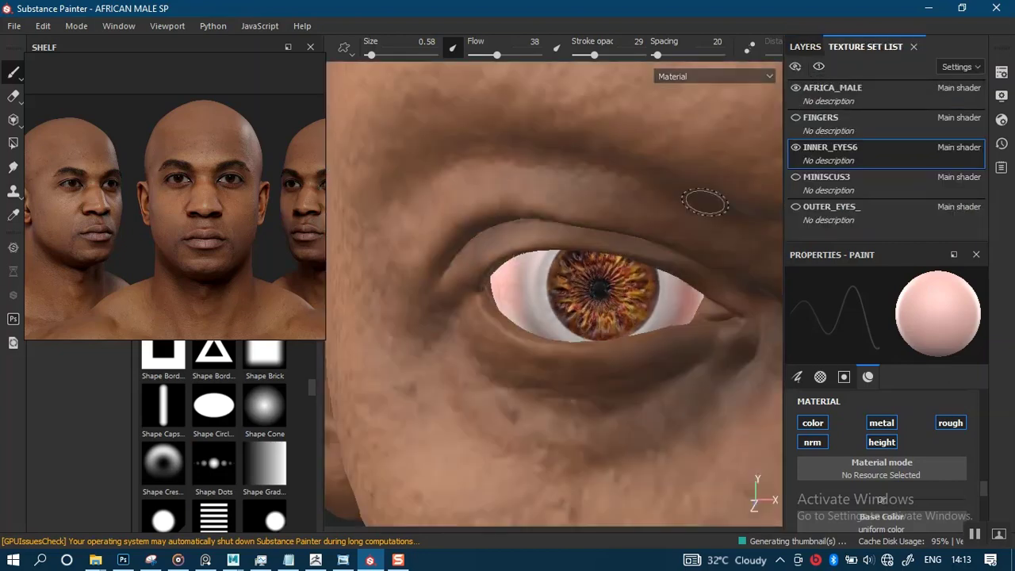
{"action": "right_click_drag", "start_coordinate": [704, 202], "coordinate": [525, 175], "text": "alt"}
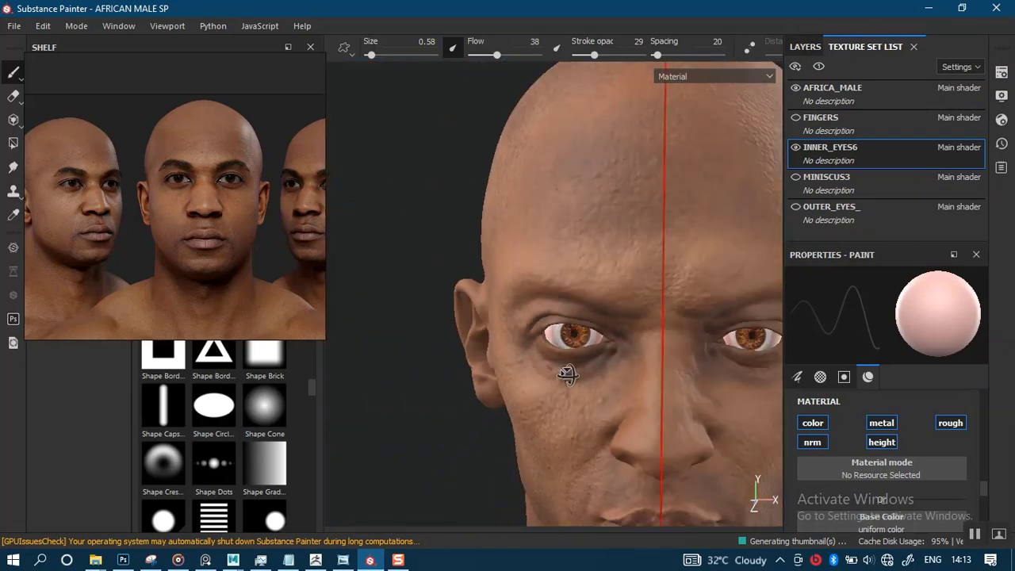
{"action": "mouse_move", "coordinate": [568, 375]}
{"action": "right_mouse_down", "text": "alt"}
{"action": "mouse_move", "coordinate": [579, 356]}
{"action": "mouse_move", "coordinate": [537, 344]}
{"action": "mouse_move", "coordinate": [548, 333]}
{"action": "mouse_move", "coordinate": [546, 266]}
{"action": "mouse_move", "coordinate": [489, 268]}
{"action": "right_mouse_up", "text": "alt"}
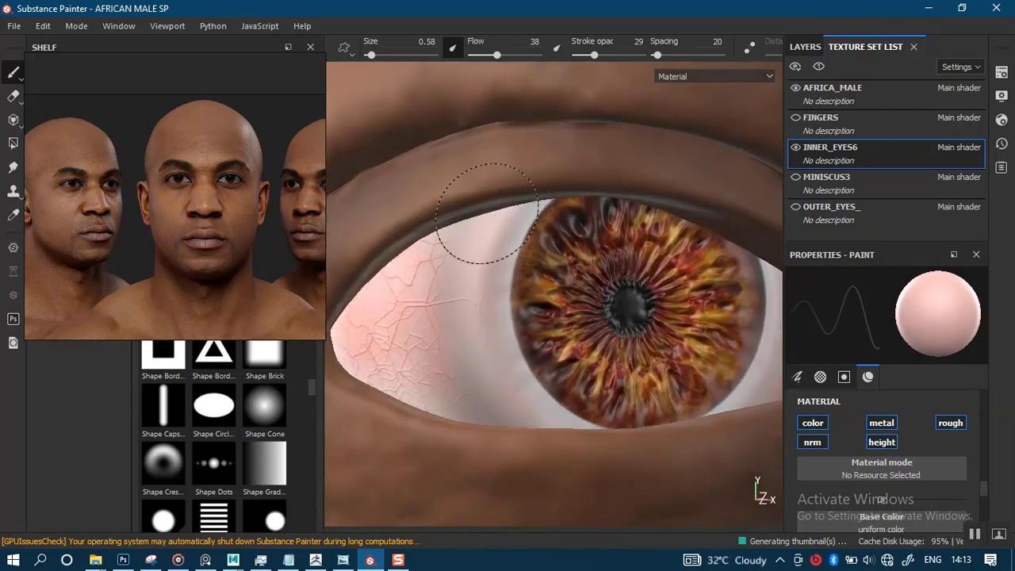
{"action": "left_click_drag", "start_coordinate": [477, 398], "coordinate": [440, 349], "text": "alt"}
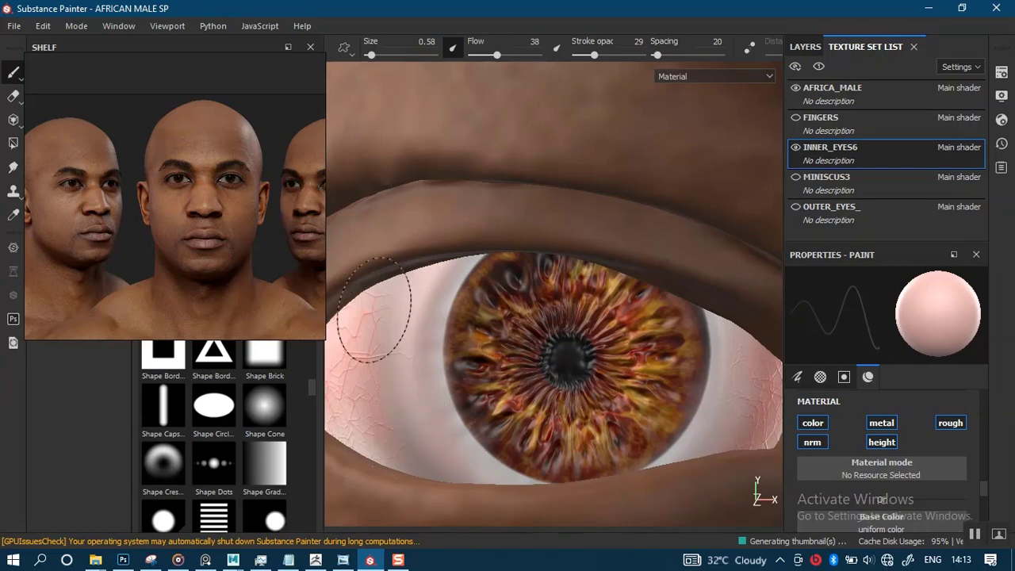
{"action": "mouse_move", "coordinate": [374, 309]}
{"action": "right_mouse_down", "text": "alt"}
{"action": "mouse_move", "coordinate": [494, 210]}
{"action": "mouse_move", "coordinate": [518, 318]}
{"action": "mouse_move", "coordinate": [532, 211]}
{"action": "mouse_move", "coordinate": [515, 264]}
{"action": "mouse_move", "coordinate": [540, 349]}
{"action": "right_mouse_up", "text": "alt"}
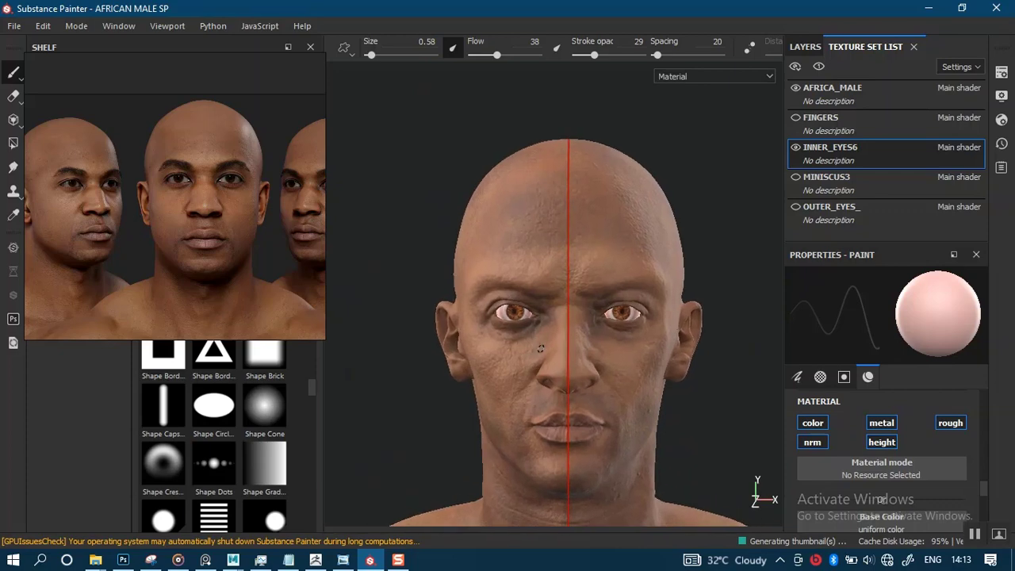
Step: Examine up close how the iris edge and the pink-blended eye white look between the eyelids
{"action": "scroll", "coordinate": [540, 349], "scroll_direction": "up", "scroll_amount": 6}
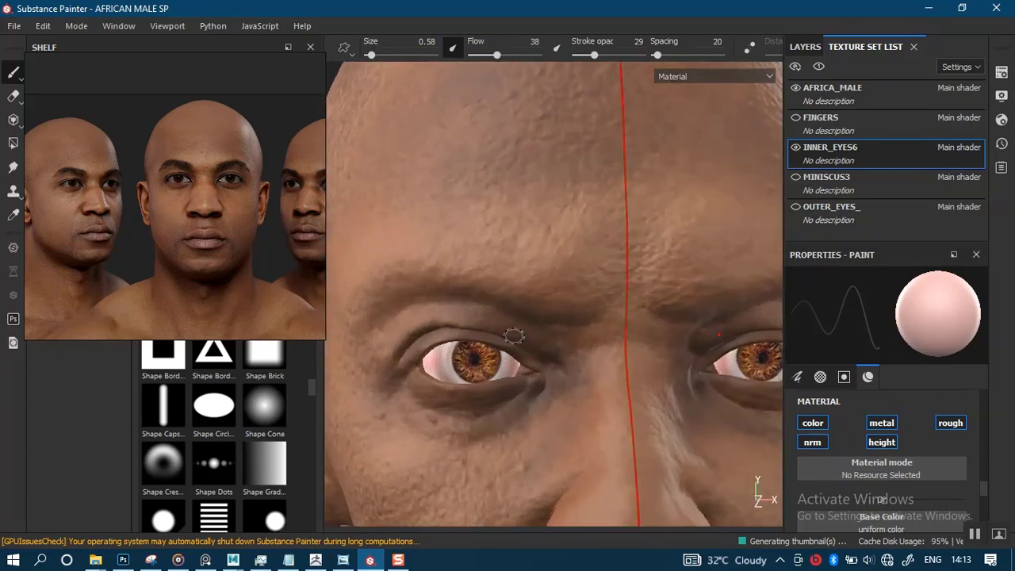
{"action": "scroll", "coordinate": [514, 336], "scroll_direction": "up", "scroll_amount": 2}
{"action": "mouse_move", "coordinate": [494, 347]}
{"action": "right_mouse_down", "text": "alt"}
{"action": "mouse_move", "coordinate": [539, 446]}
{"action": "mouse_move", "coordinate": [532, 483]}
{"action": "mouse_move", "coordinate": [519, 451]}
{"action": "mouse_move", "coordinate": [521, 478]}
{"action": "right_mouse_up", "text": "alt"}
{"action": "middle_click_drag", "start_coordinate": [479, 398], "coordinate": [519, 368], "text": "alt"}
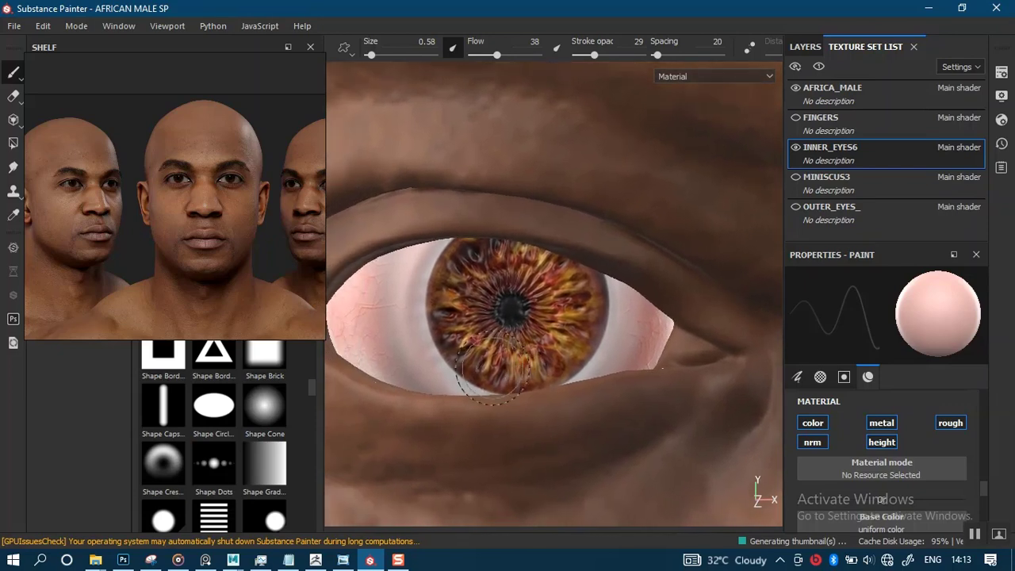
{"action": "right_click_drag", "start_coordinate": [520, 368], "coordinate": [501, 312], "text": "alt"}
{"action": "middle_click_drag", "start_coordinate": [501, 312], "coordinate": [497, 341], "text": "alt"}
{"action": "right_click_drag", "start_coordinate": [498, 341], "coordinate": [487, 308], "text": "alt"}
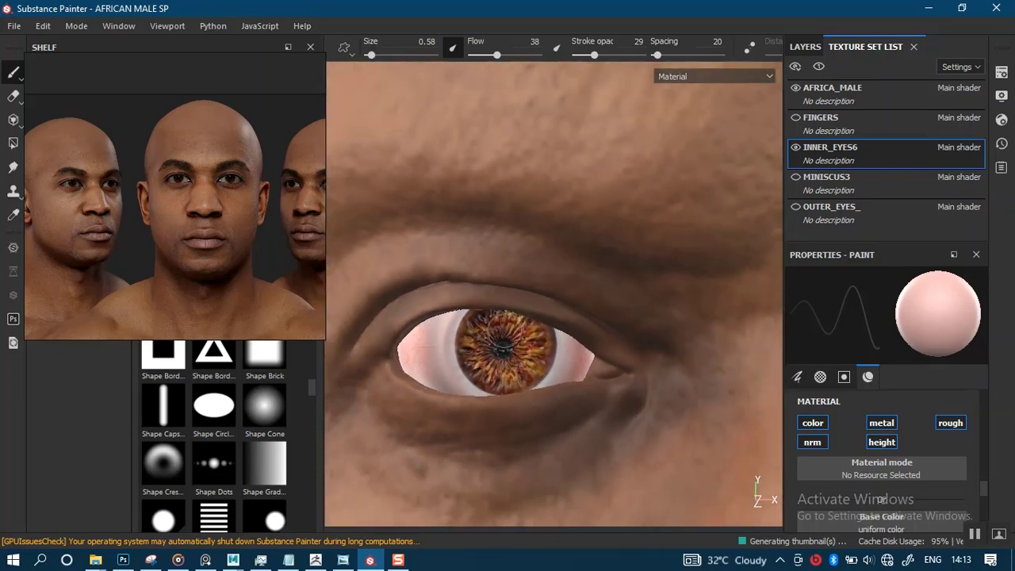
{"action": "left_click_drag", "start_coordinate": [507, 341], "coordinate": [498, 336], "text": "alt"}
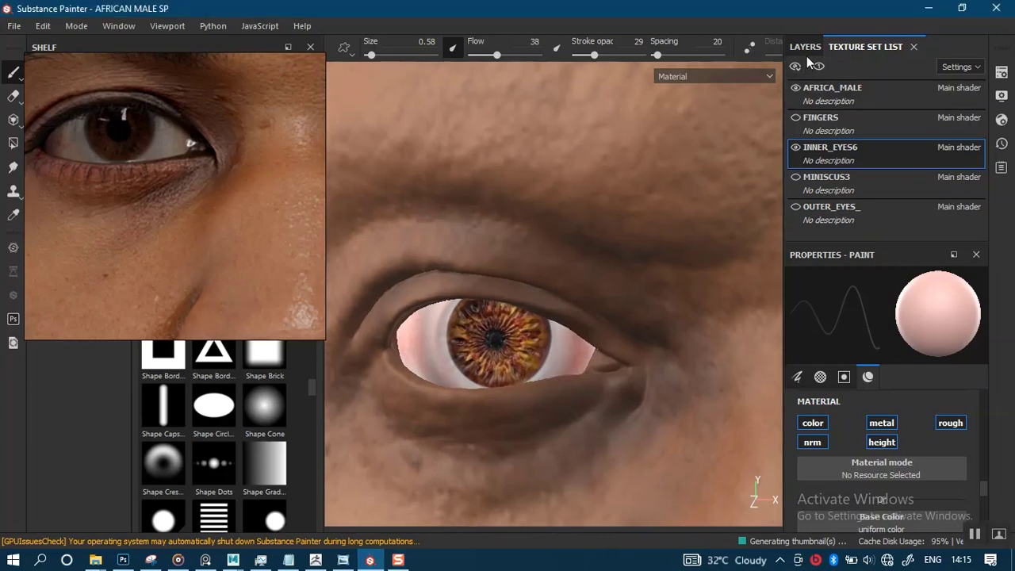
Step: Return to the layer stack and sample a greyish pink from the lower eye white beside the iris as paint material
{"action": "left_click", "coordinate": [804, 48]}
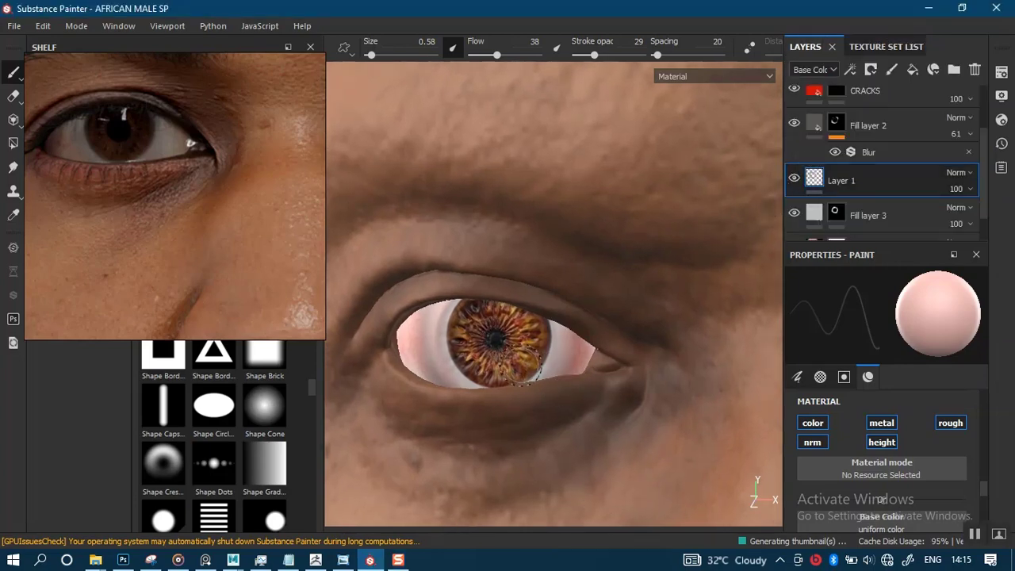
{"action": "scroll", "coordinate": [469, 352], "scroll_direction": "up", "scroll_amount": 6}
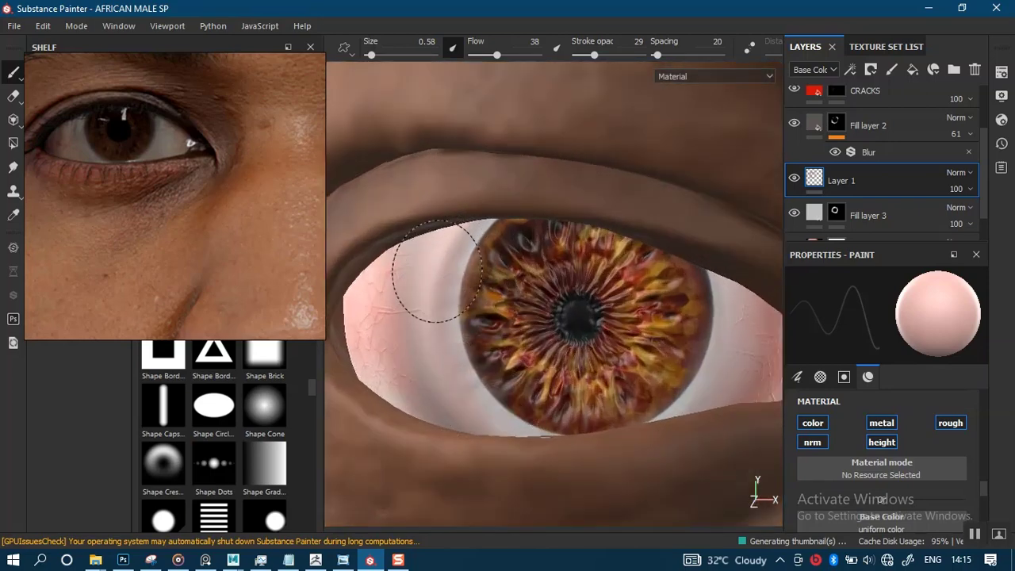
{"action": "right_click_drag", "start_coordinate": [428, 346], "coordinate": [425, 361], "text": "alt"}
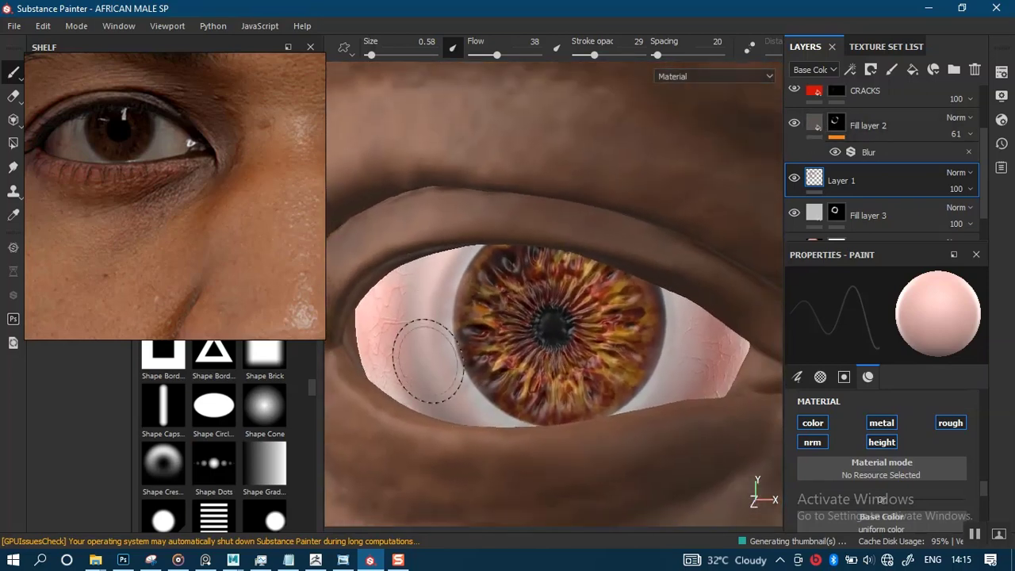
{"action": "middle_click_drag", "start_coordinate": [427, 360], "coordinate": [428, 346], "text": "alt"}
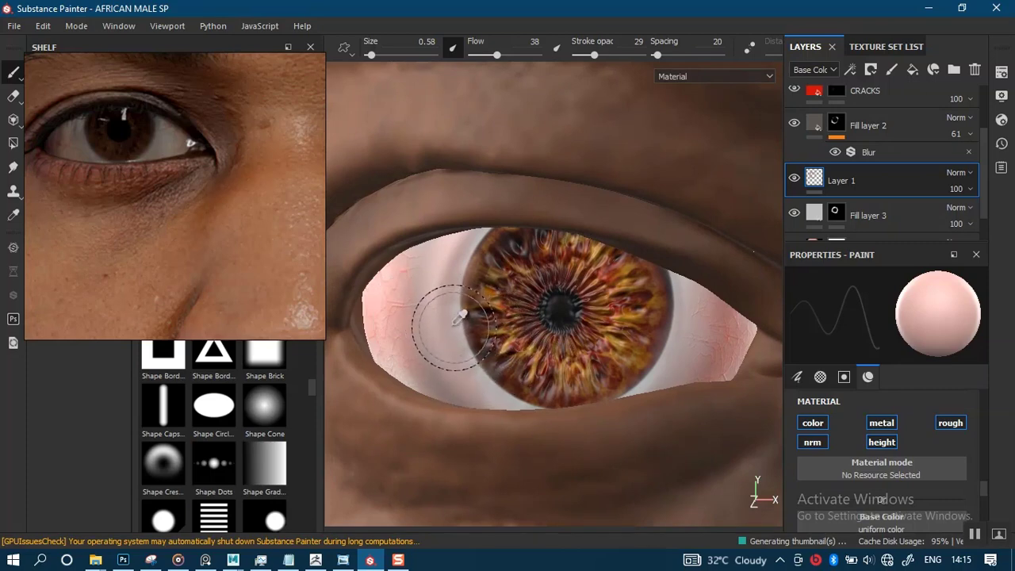
{"action": "key", "text": "p"}
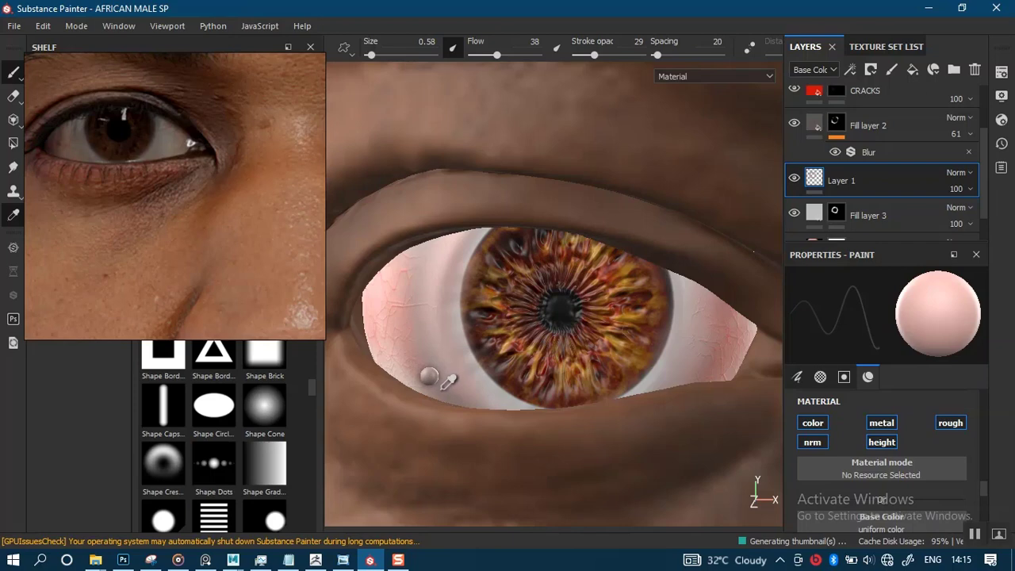
{"action": "left_click", "coordinate": [444, 386]}
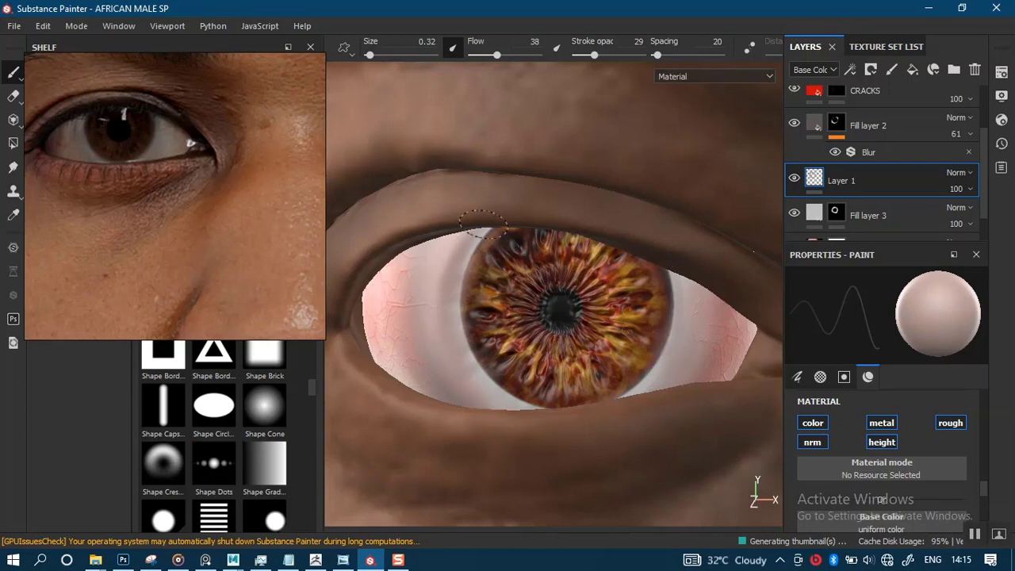
Step: Set the brush size to 0.32 and blend the sampled greyish pink around the iris on Layer 1
{"action": "mouse_move", "coordinate": [579, 333]}
{"action": "right_mouse_down", "text": "alt"}
{"action": "mouse_move", "coordinate": [551, 313]}
{"action": "mouse_move", "coordinate": [565, 316]}
{"action": "mouse_move", "coordinate": [543, 313]}
{"action": "right_mouse_up", "text": "alt"}
{"action": "middle_click_drag", "start_coordinate": [596, 319], "coordinate": [548, 321], "text": "alt"}
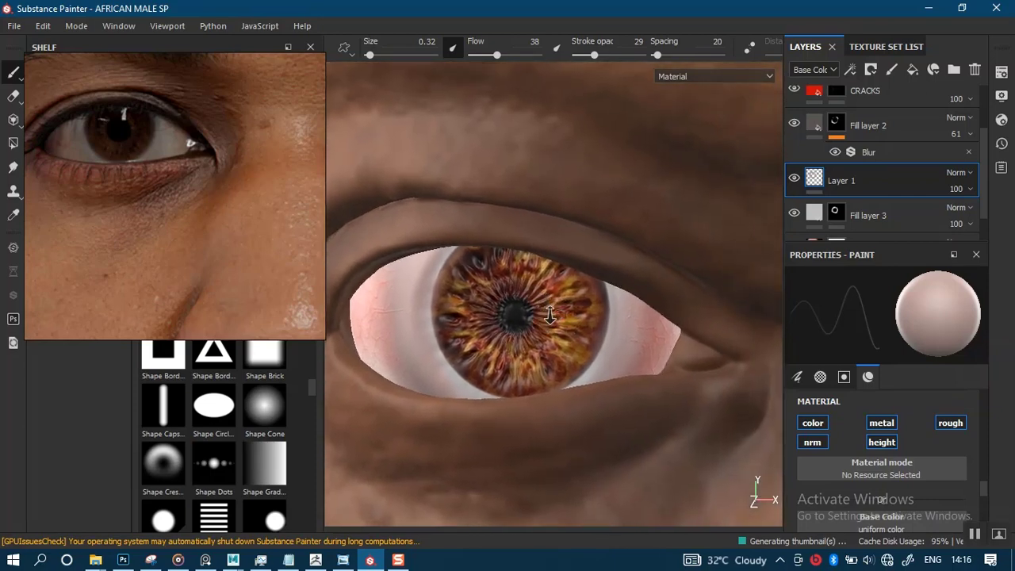
{"action": "right_click_drag", "start_coordinate": [547, 321], "coordinate": [581, 322], "text": "alt"}
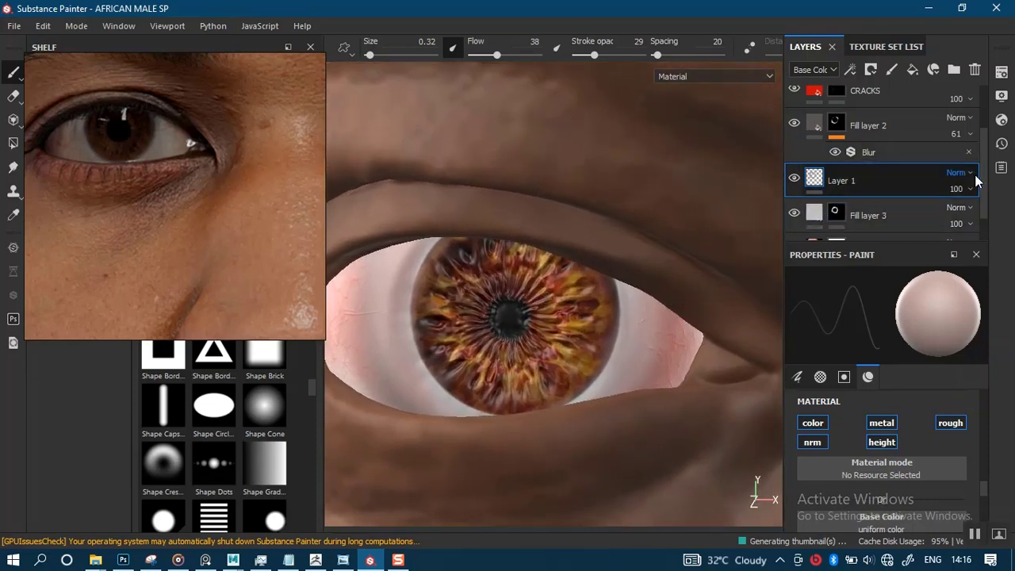
Step: Duplicate Fill layer 1 at the bottom of the layer stack
{"action": "scroll", "coordinate": [984, 144], "scroll_direction": "up", "scroll_amount": 3}
{"action": "scroll", "coordinate": [983, 151], "scroll_direction": "down", "scroll_amount": 3}
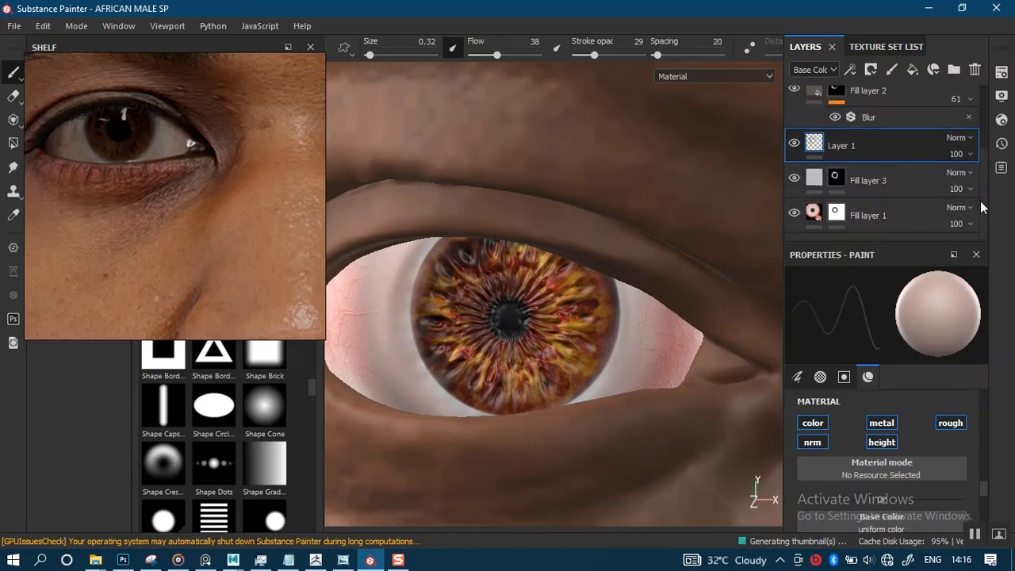
{"action": "left_click", "coordinate": [829, 219]}
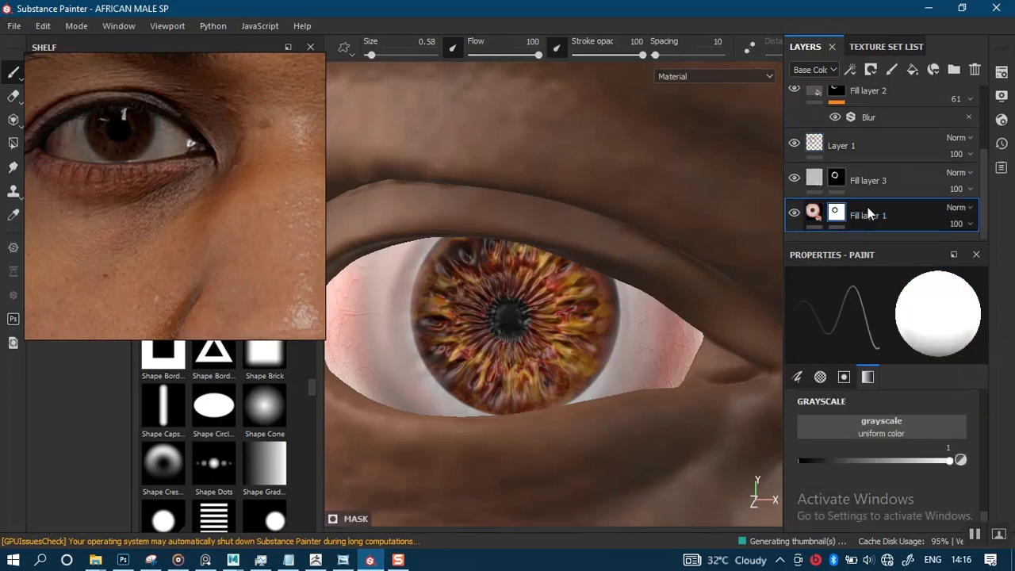
{"action": "key", "text": "ctrl+d"}
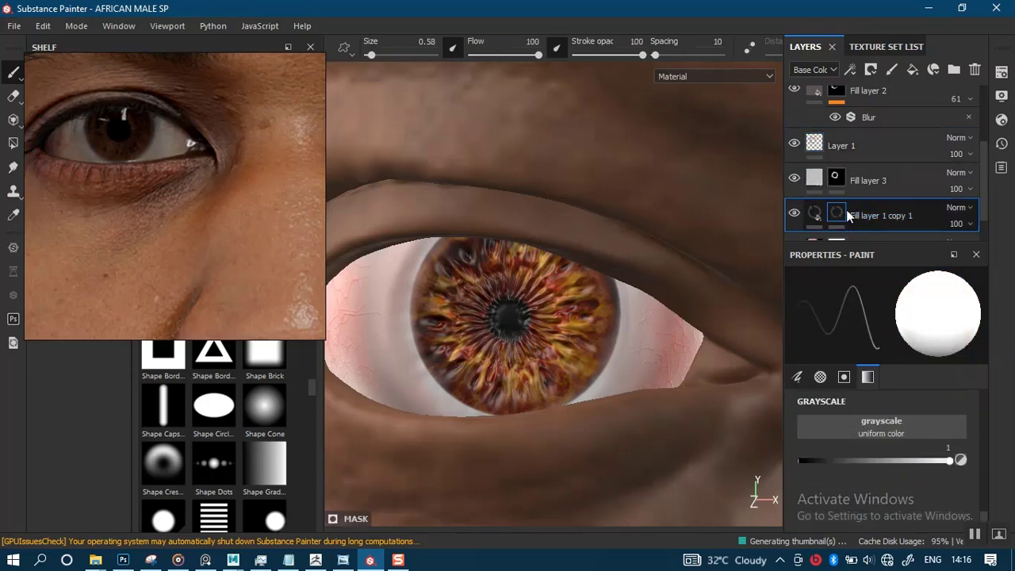
{"action": "scroll", "coordinate": [986, 202], "scroll_direction": "down", "scroll_amount": 1}
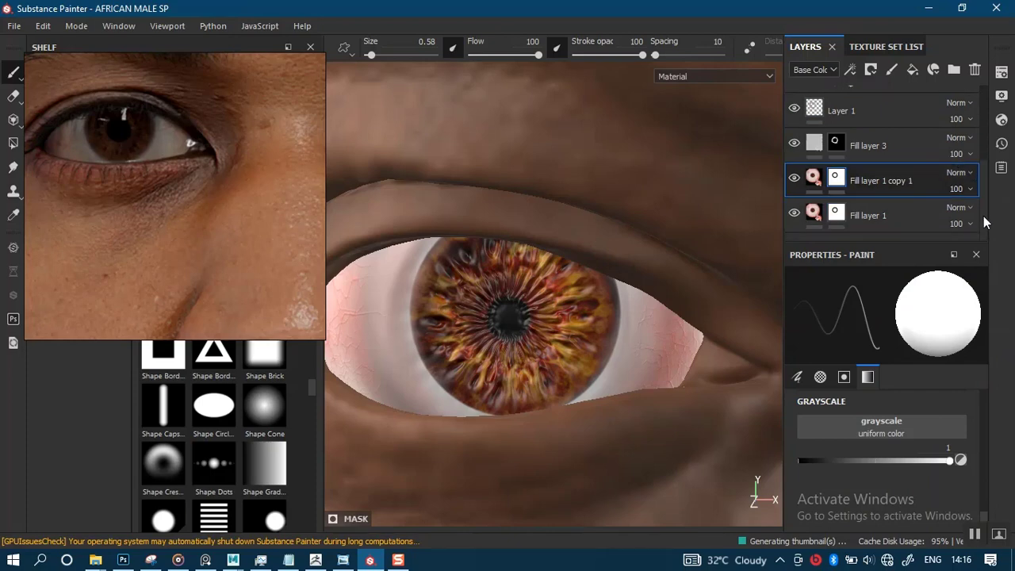
Step: Add a Blur filter to the mask of the duplicated fill layer
{"action": "right_click", "coordinate": [837, 177]}
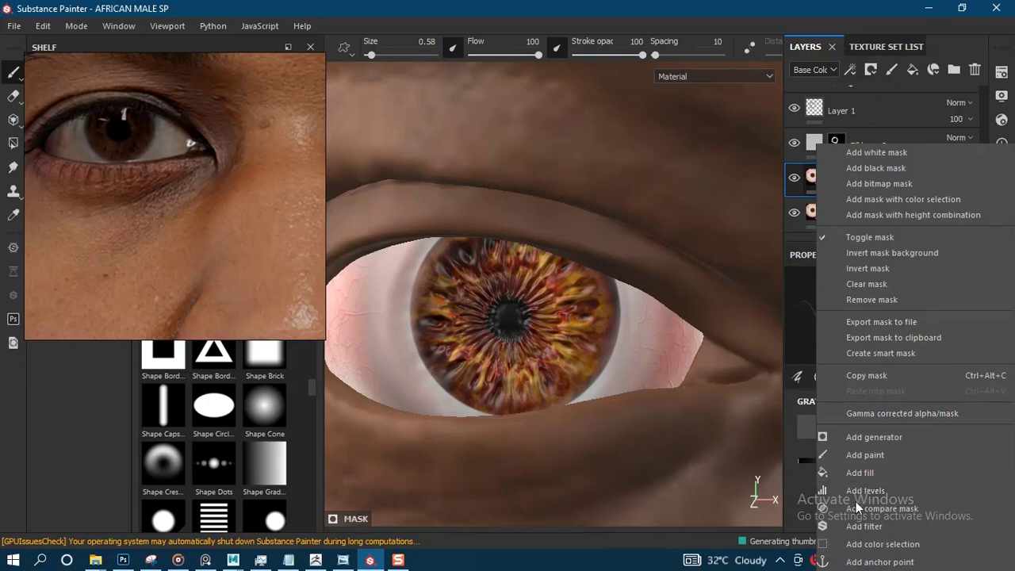
{"action": "left_click", "coordinate": [863, 526]}
{"action": "left_click", "coordinate": [885, 312]}
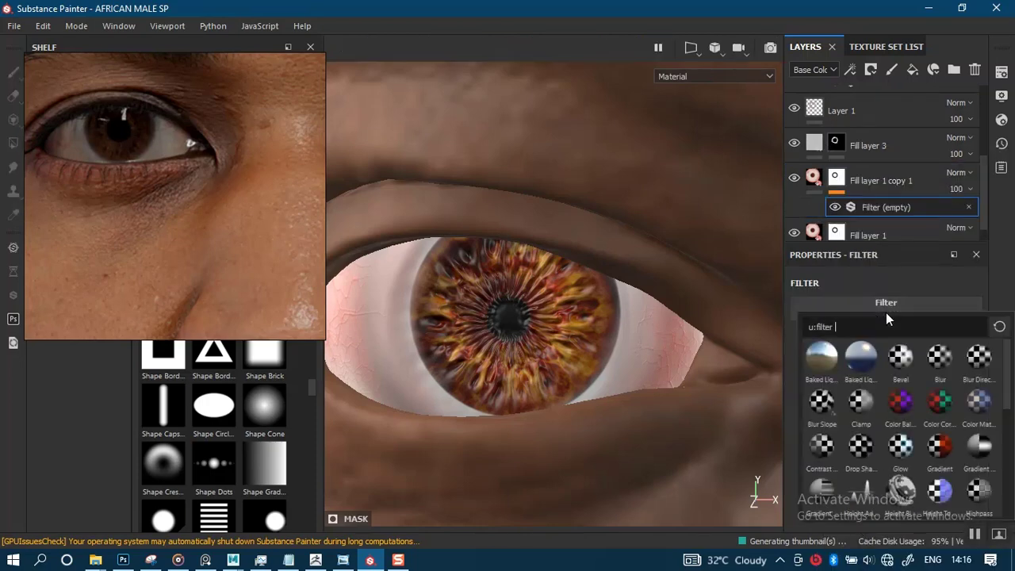
{"action": "key", "text": "Escape"}
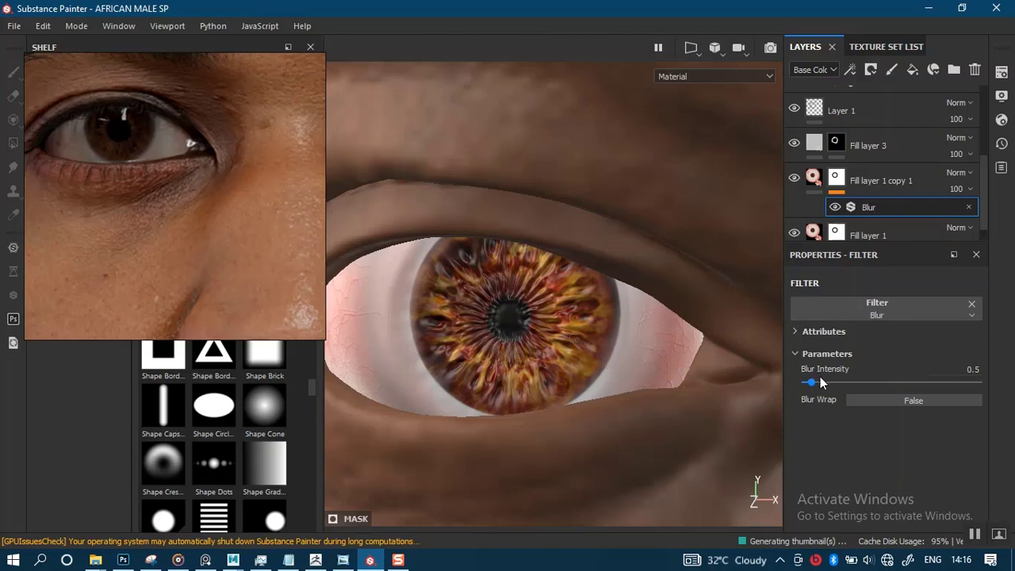
Step: Try blur intensities of 1.66 and 0 on the duplicated layer's mask, and remove the filter
{"action": "mouse_move", "coordinate": [812, 380]}
{"action": "left_mouse_down"}
{"action": "mouse_move", "coordinate": [839, 384]}
{"action": "mouse_move", "coordinate": [821, 381]}
{"action": "left_mouse_up"}
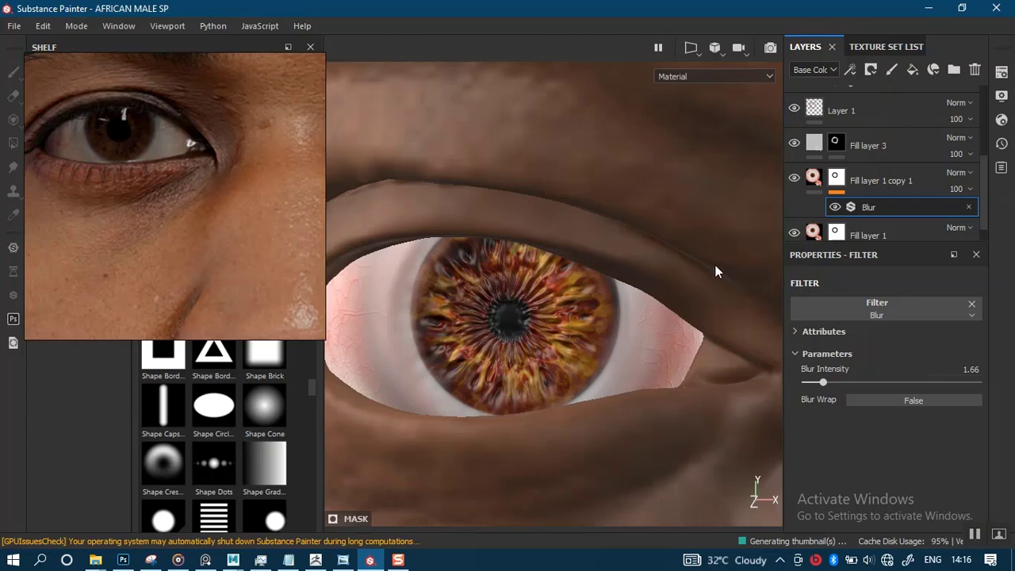
{"action": "left_click_drag", "start_coordinate": [817, 386], "coordinate": [728, 393]}
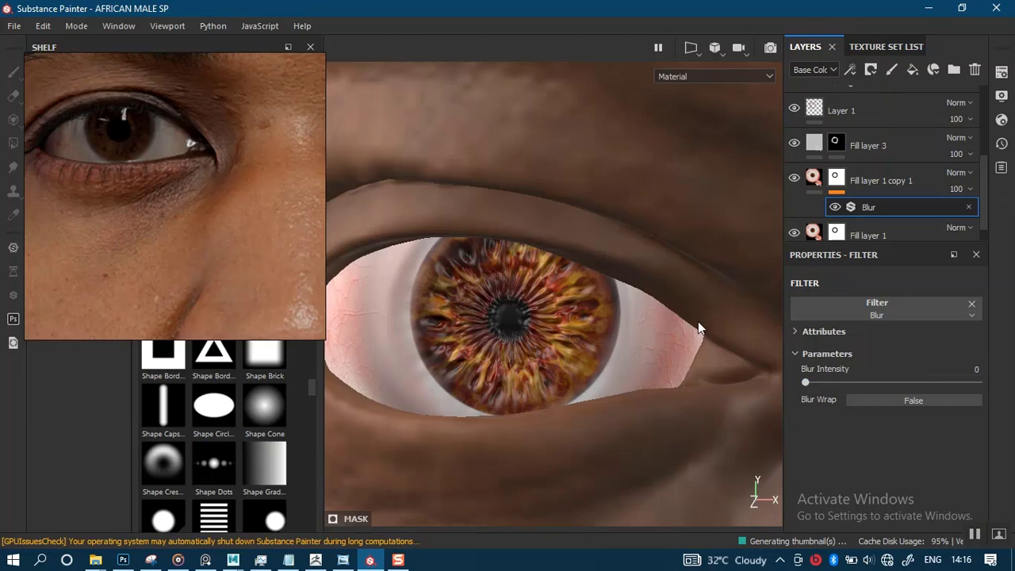
{"action": "key", "text": "shift"}
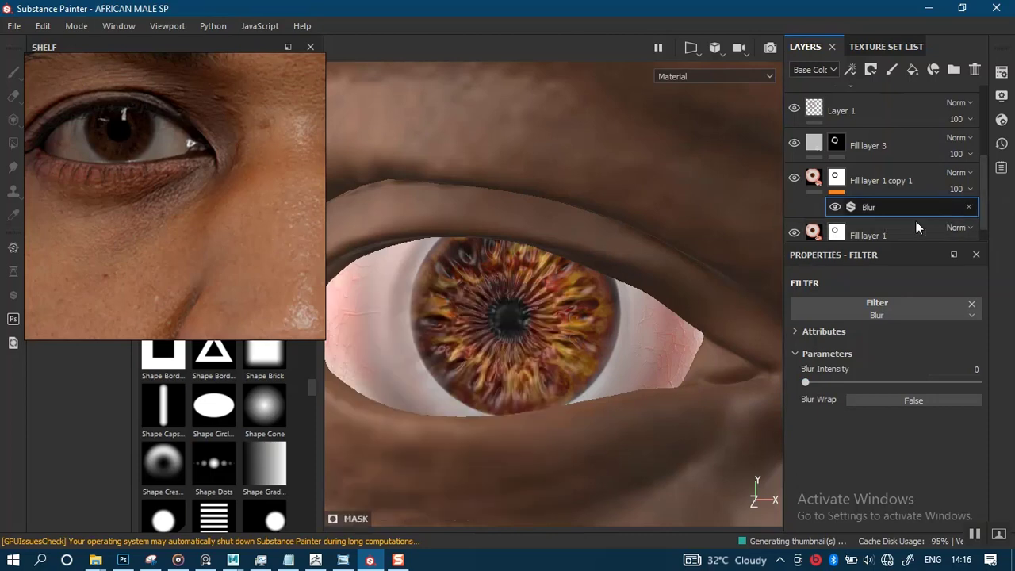
Step: Add a Blur filter to the content of Fill layer 1 copy 1 instead of its mask
{"action": "left_click", "coordinate": [819, 184]}
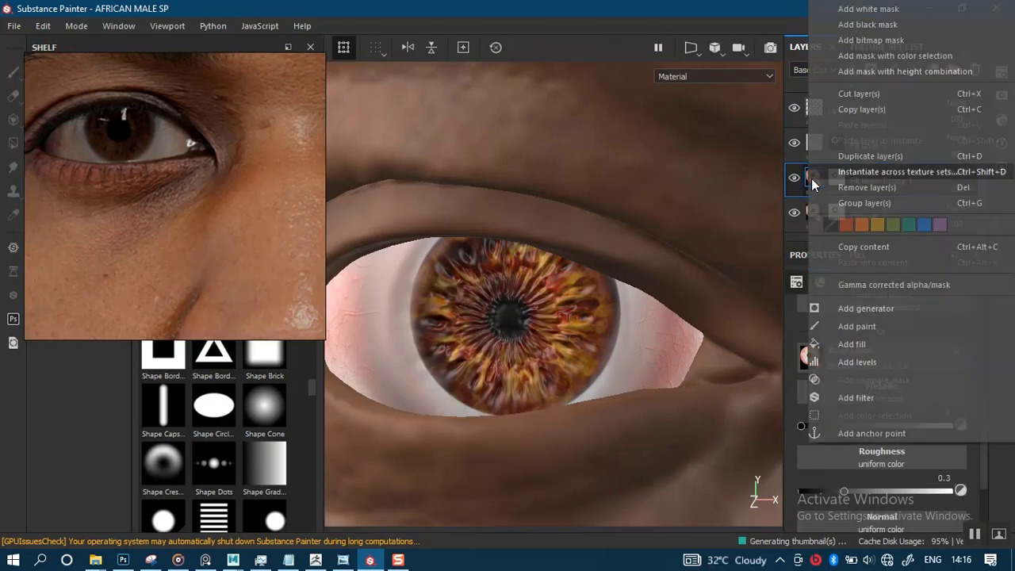
{"action": "right_click", "coordinate": [813, 180]}
{"action": "left_click", "coordinate": [853, 397]}
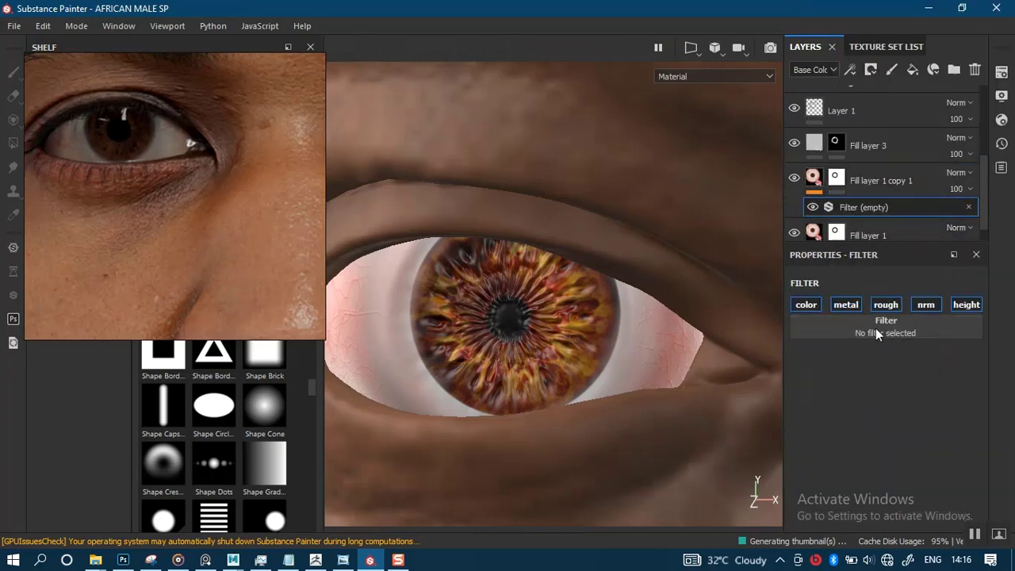
{"action": "left_click", "coordinate": [854, 304]}
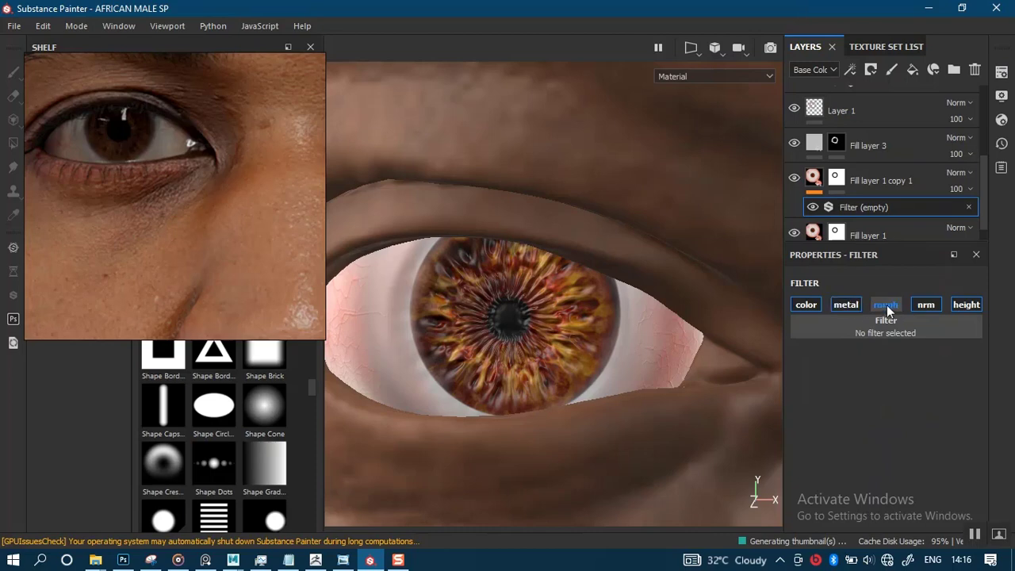
{"action": "left_click", "coordinate": [889, 330]}
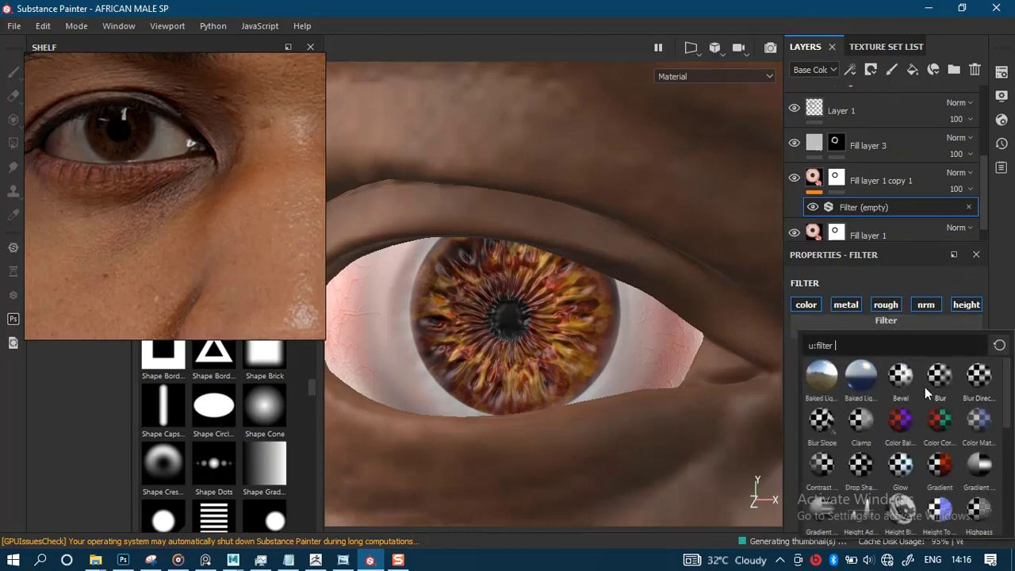
{"action": "left_click", "coordinate": [927, 383]}
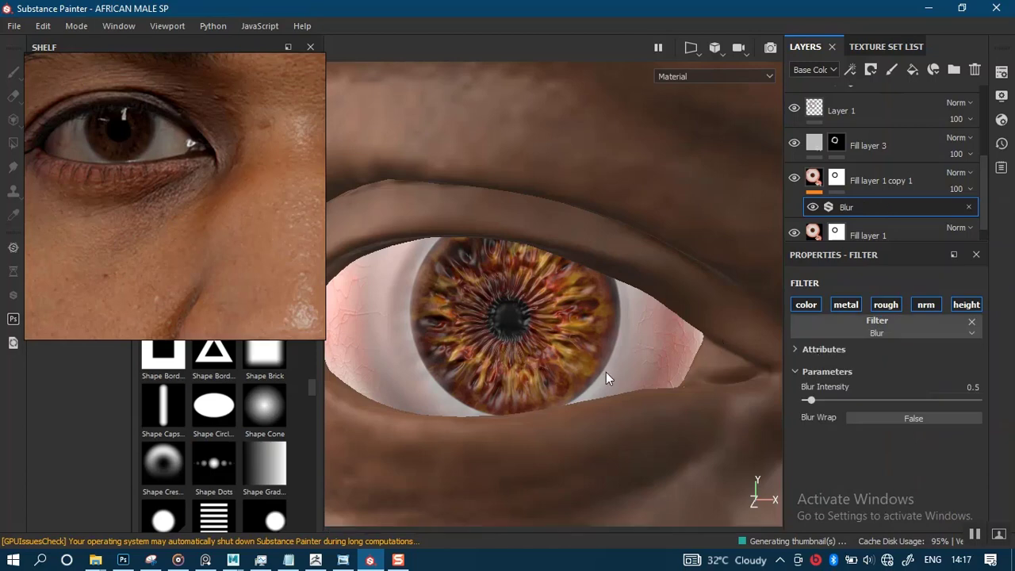
Step: Raise the filter's blur intensity to 9.7 and hide the original Fill layer 1
{"action": "left_click_drag", "start_coordinate": [823, 401], "coordinate": [846, 402]}
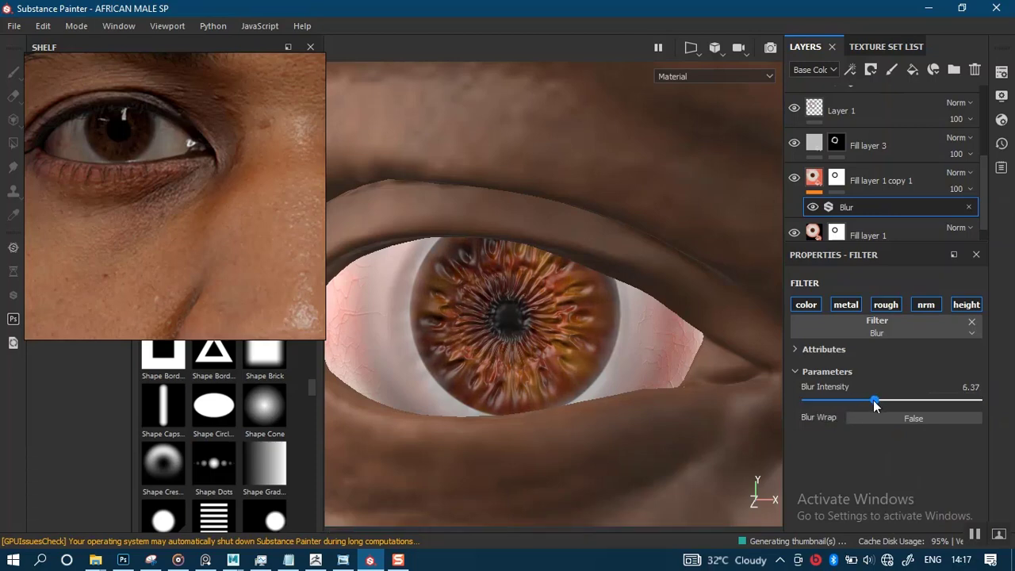
{"action": "left_click_drag", "start_coordinate": [875, 404], "coordinate": [877, 402]}
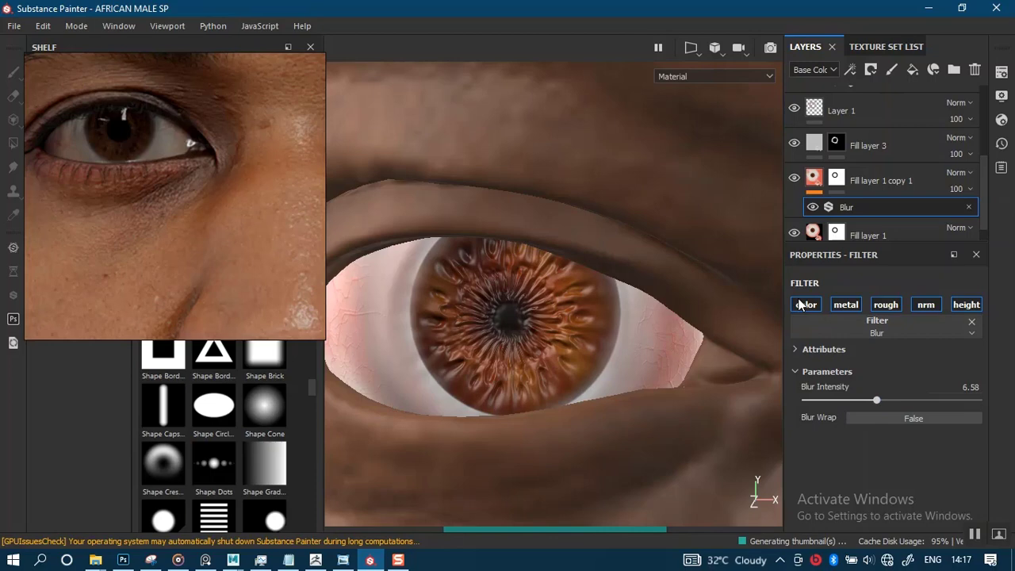
{"action": "left_click", "coordinate": [794, 233]}
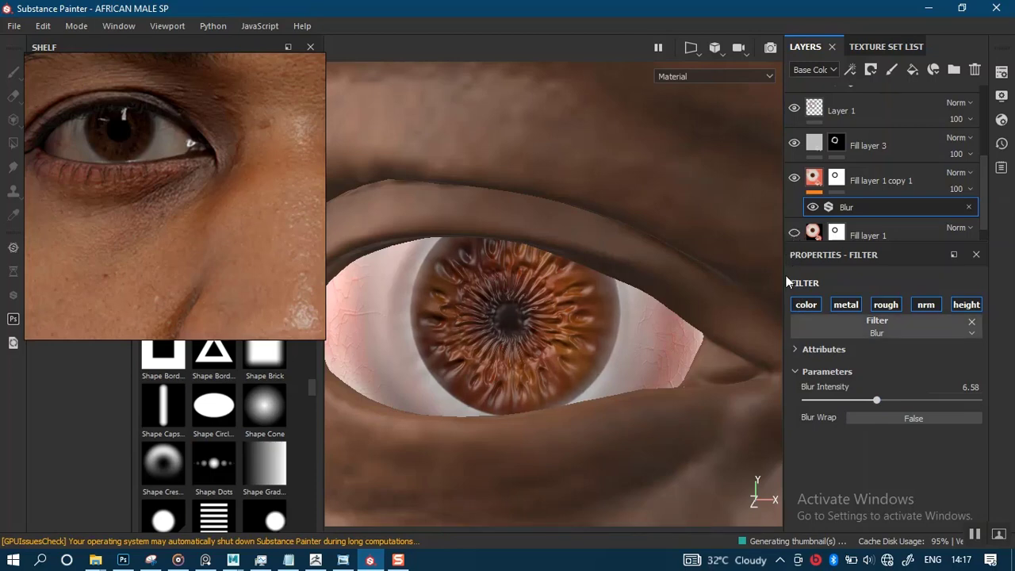
{"action": "scroll", "coordinate": [579, 262], "scroll_direction": "down", "scroll_amount": 3}
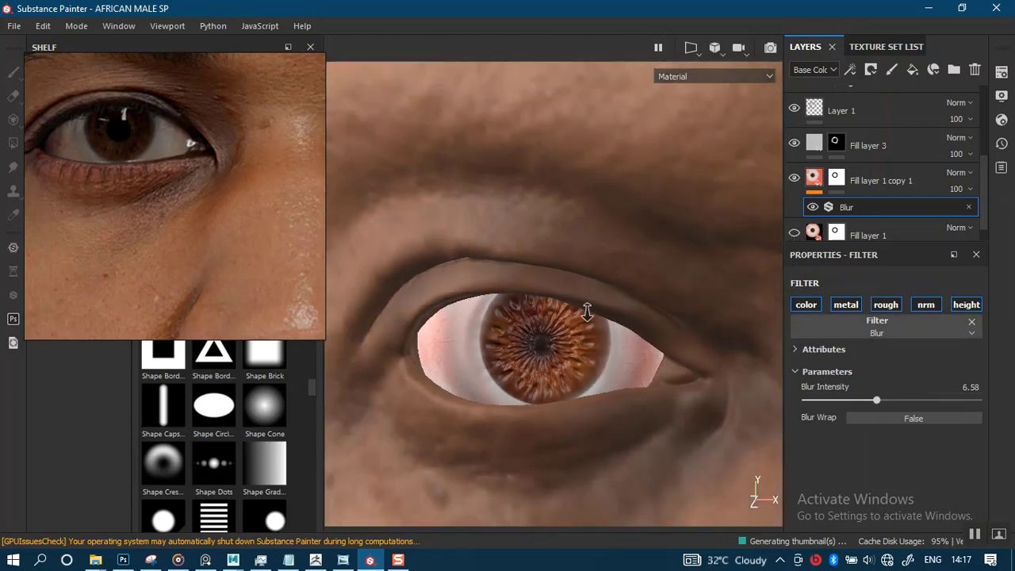
{"action": "left_click", "coordinate": [904, 399]}
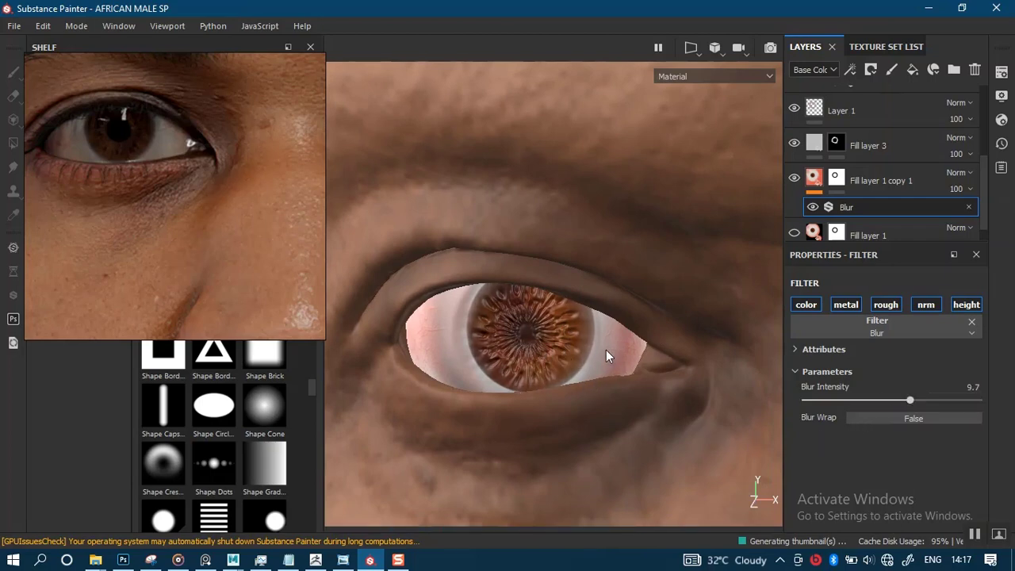
Step: Examine the blurred iris up close and from a distance on the whole face
{"action": "scroll", "coordinate": [555, 358], "scroll_direction": "up", "scroll_amount": 4}
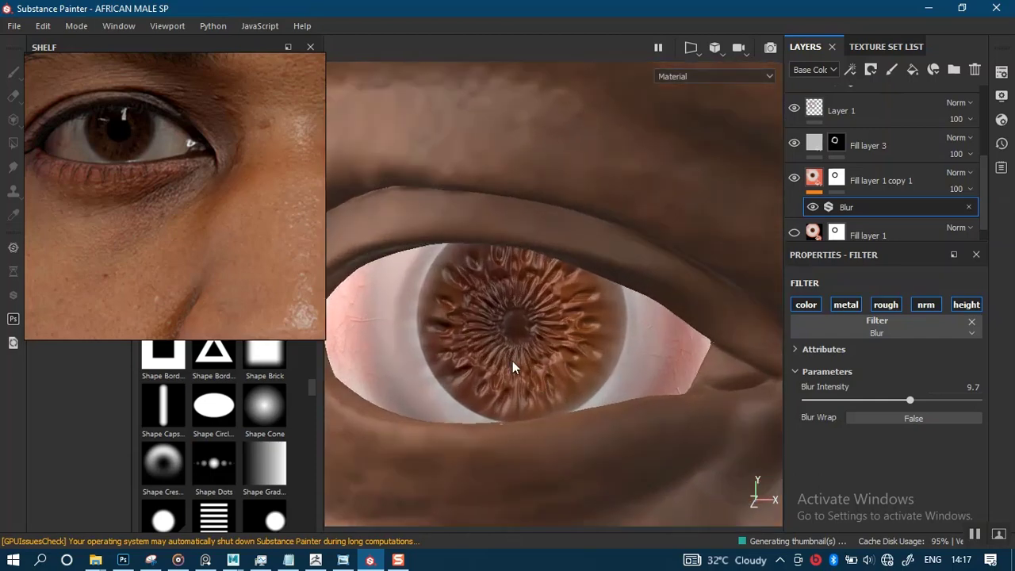
{"action": "scroll", "coordinate": [528, 359], "scroll_direction": "up", "scroll_amount": 5}
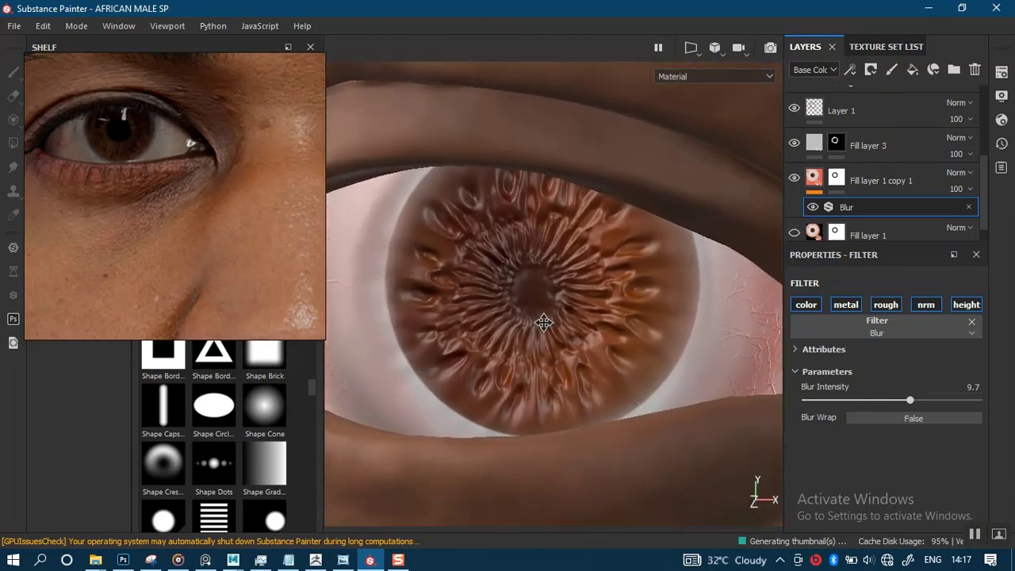
{"action": "scroll", "coordinate": [535, 321], "scroll_direction": "down", "scroll_amount": 3}
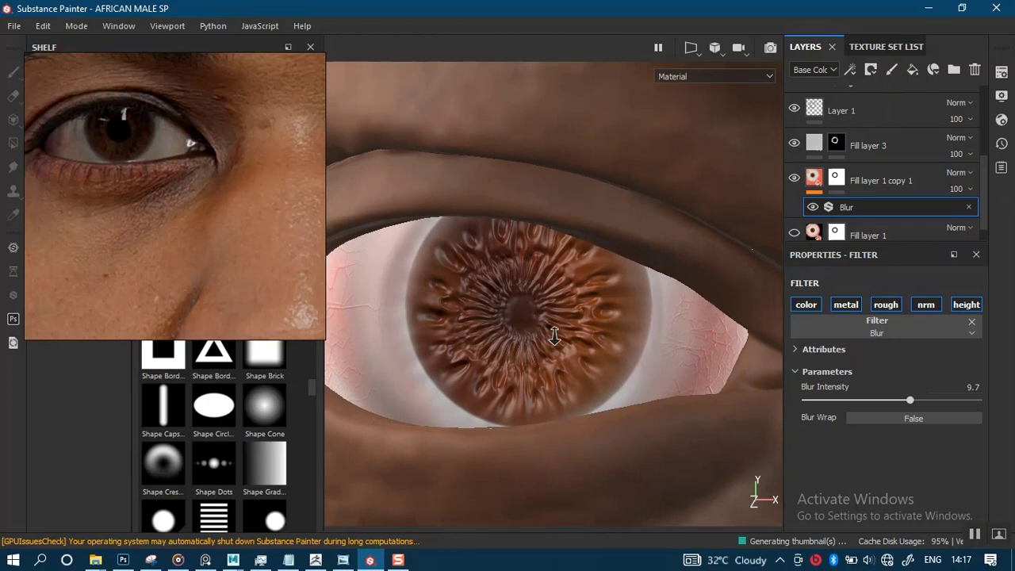
{"action": "right_click_drag", "start_coordinate": [554, 337], "coordinate": [539, 120], "text": "alt"}
{"action": "right_click_drag", "start_coordinate": [534, 370], "coordinate": [533, 278], "text": "alt"}
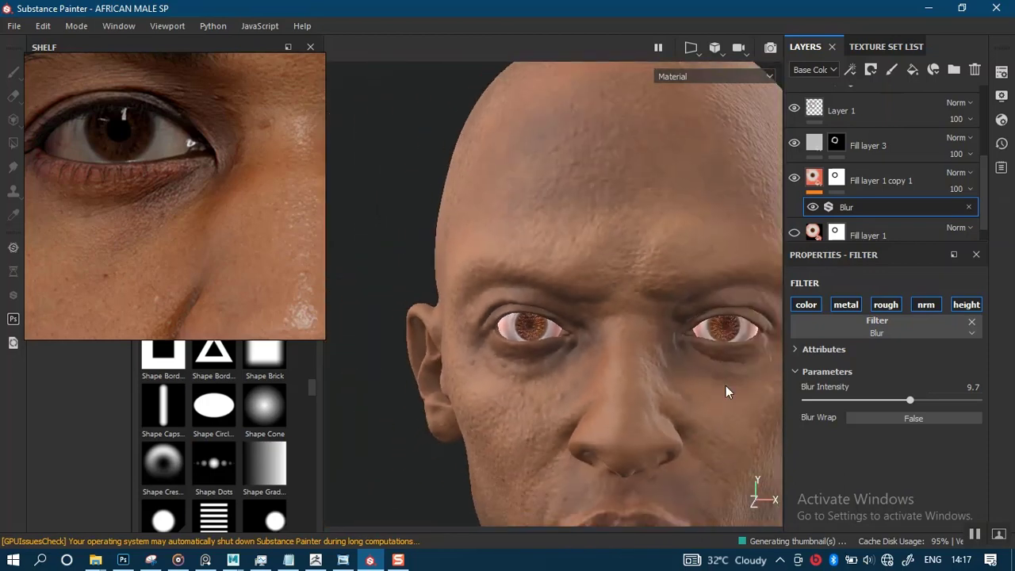
{"action": "left_click", "coordinate": [975, 535]}
{"action": "mouse_move", "coordinate": [539, 313]}
{"action": "right_mouse_down", "text": "alt"}
{"action": "mouse_move", "coordinate": [524, 346]}
{"action": "mouse_move", "coordinate": [612, 399]}
{"action": "right_mouse_up", "text": "alt"}
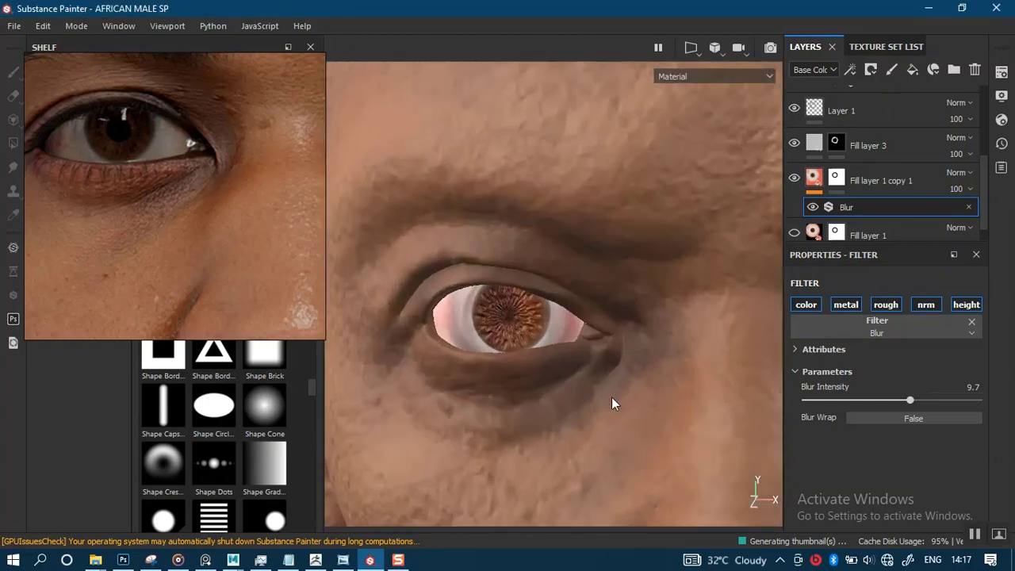
Step: Hide the blurred Fill layer 1 copy 1 and show the original Fill layer 1
{"action": "left_click", "coordinate": [794, 178]}
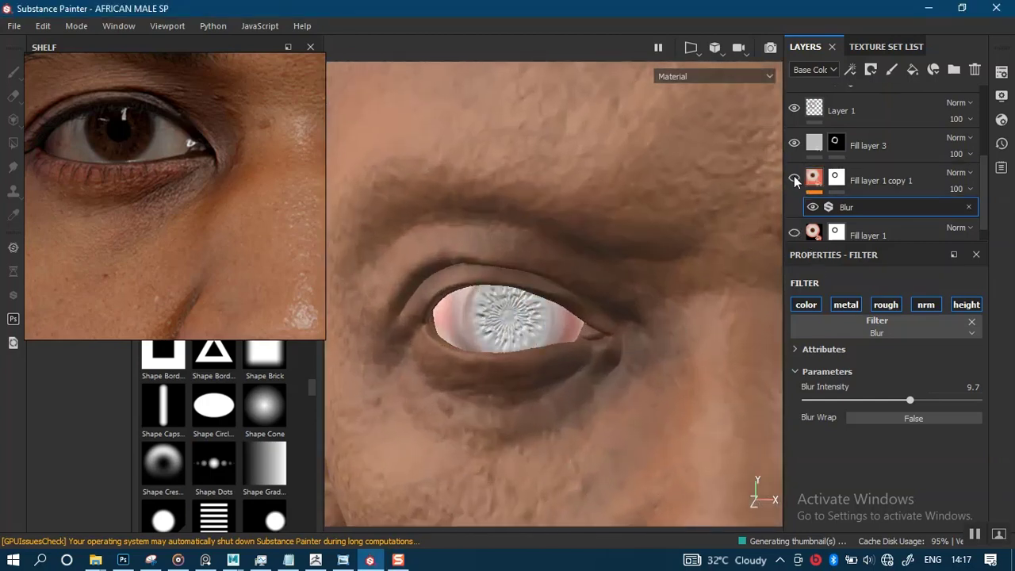
{"action": "left_click", "coordinate": [795, 179]}
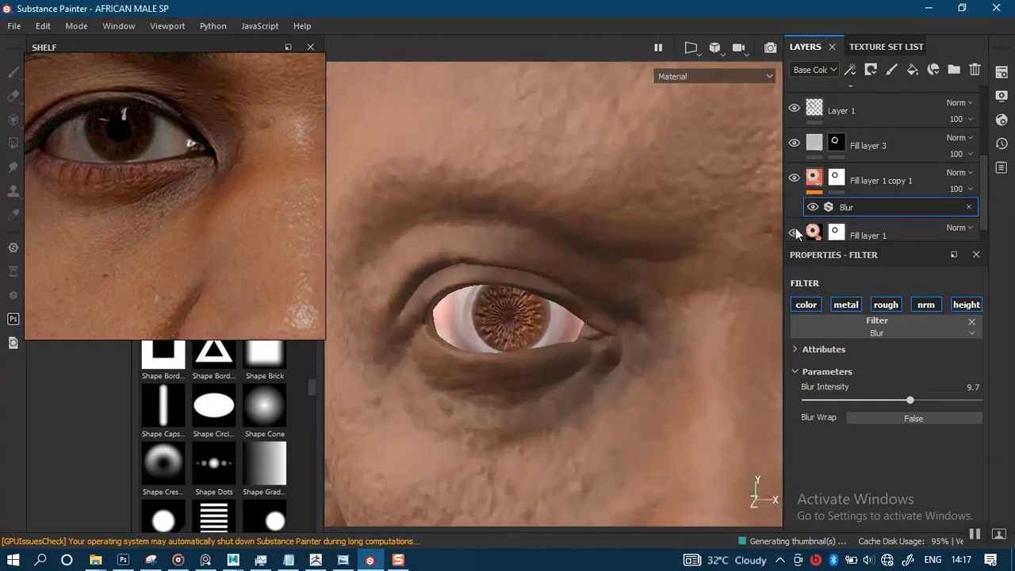
{"action": "left_click", "coordinate": [794, 180]}
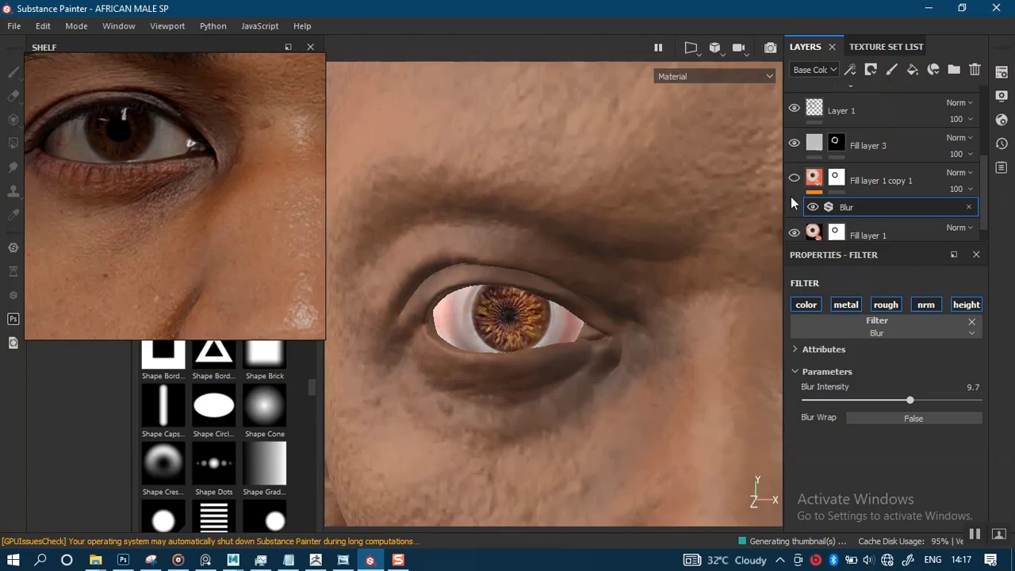
{"action": "scroll", "coordinate": [485, 400], "scroll_direction": "up", "scroll_amount": 2}
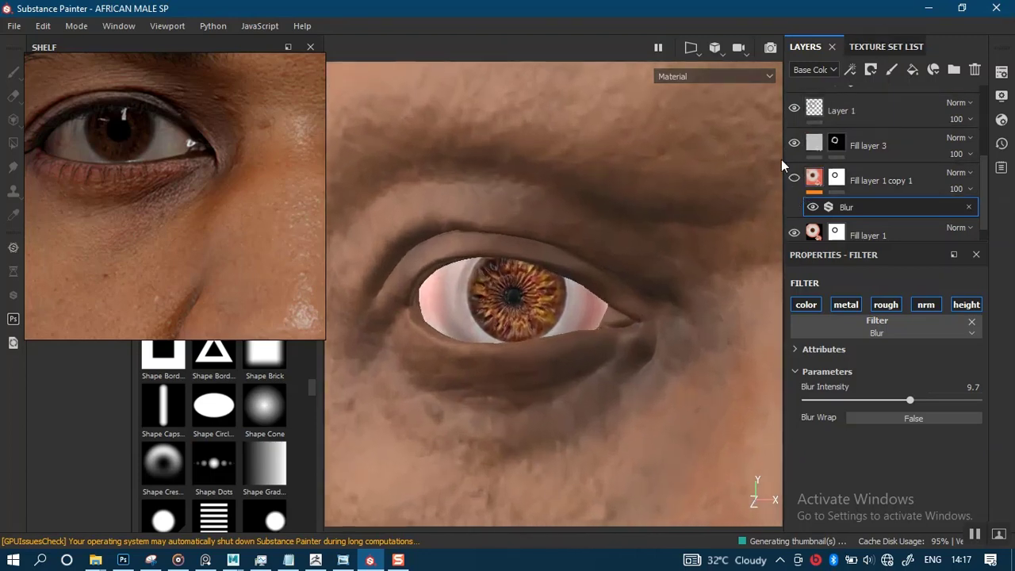
Step: Hide the AFRICA_MALE texture set to isolate the INNER_EYES6 eyeball
{"action": "left_click", "coordinate": [867, 46]}
{"action": "left_click", "coordinate": [796, 88]}
{"action": "scroll", "coordinate": [471, 358], "scroll_direction": "up", "scroll_amount": 5}
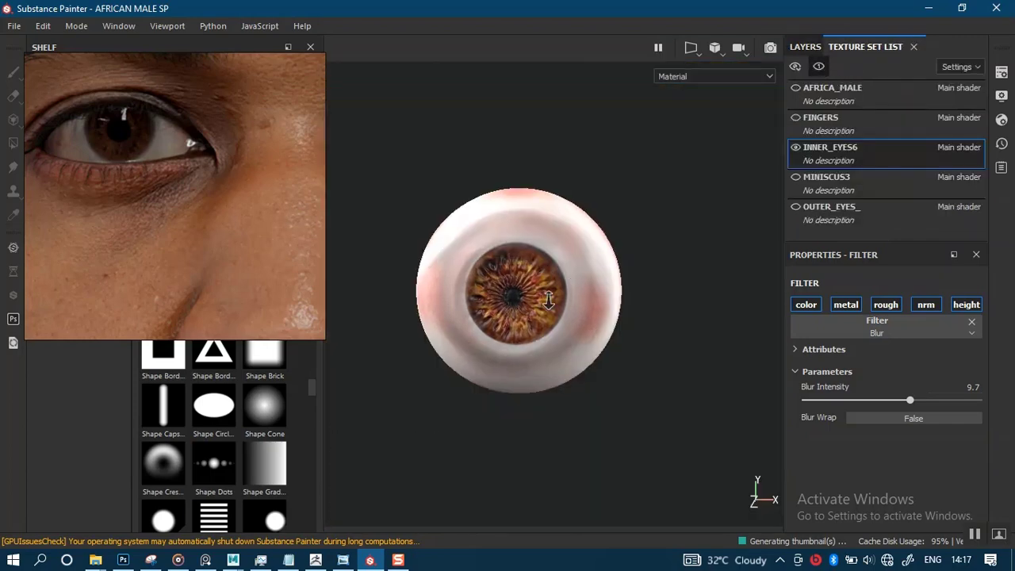
{"action": "scroll", "coordinate": [516, 294], "scroll_direction": "up", "scroll_amount": 4}
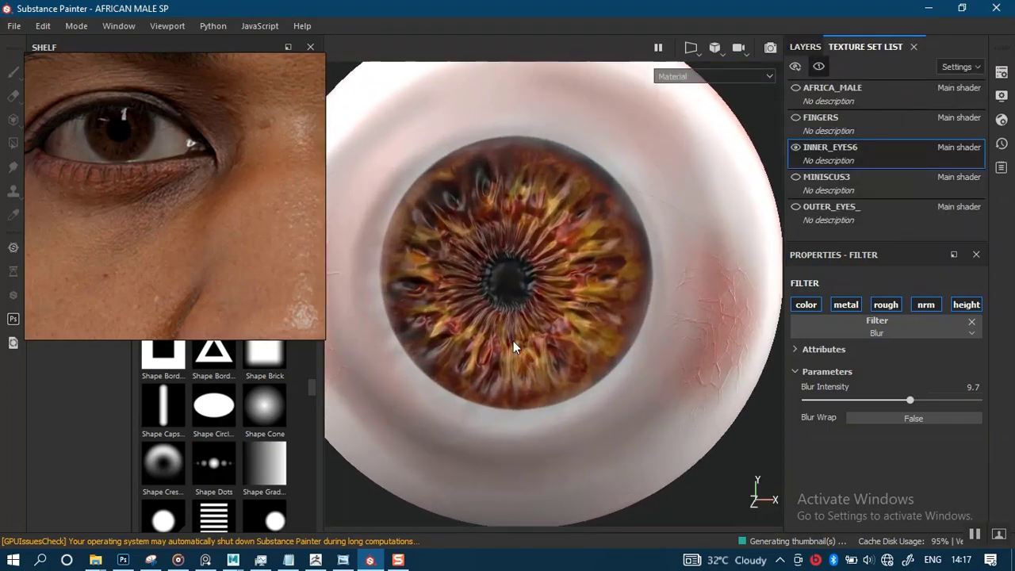
{"action": "mouse_move", "coordinate": [524, 338]}
{"action": "left_mouse_down", "text": "alt"}
{"action": "mouse_move", "coordinate": [530, 306]}
{"action": "mouse_move", "coordinate": [519, 266]}
{"action": "mouse_move", "coordinate": [524, 336]}
{"action": "left_mouse_up", "text": "alt"}
{"action": "scroll", "coordinate": [584, 309], "scroll_direction": "down", "scroll_amount": 3}
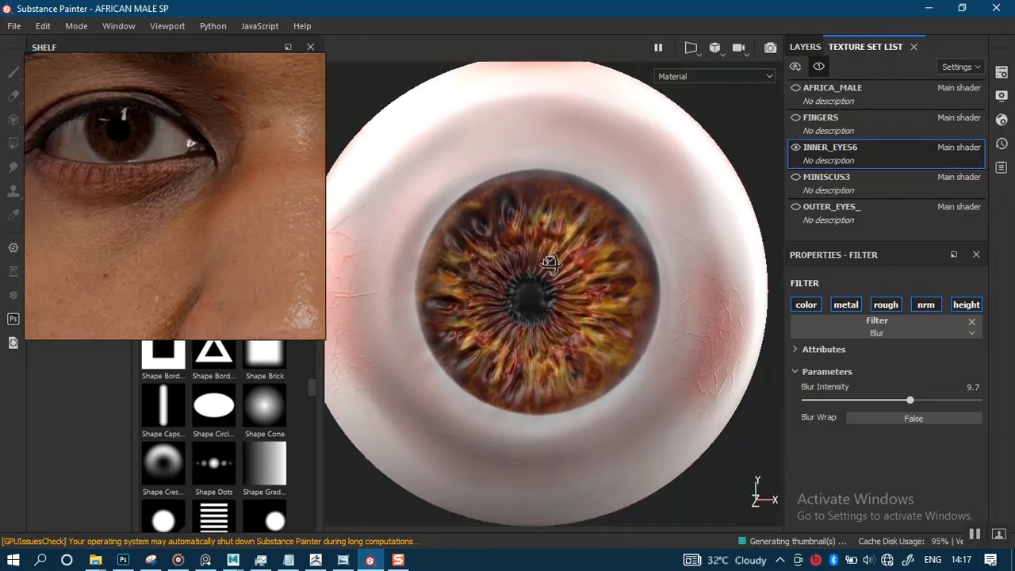
Step: Examine the isolated eyeball and its iris texture from several angles and distances
{"action": "left_click", "coordinate": [805, 46]}
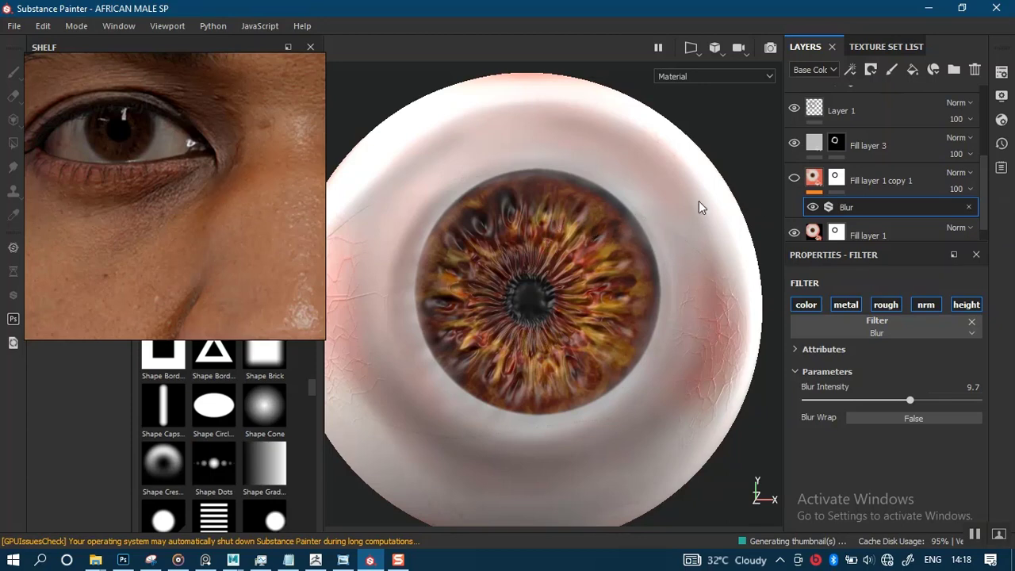
{"action": "left_click_drag", "start_coordinate": [576, 262], "coordinate": [573, 198], "text": "alt"}
{"action": "right_click_drag", "start_coordinate": [574, 198], "coordinate": [595, 287], "text": "alt"}
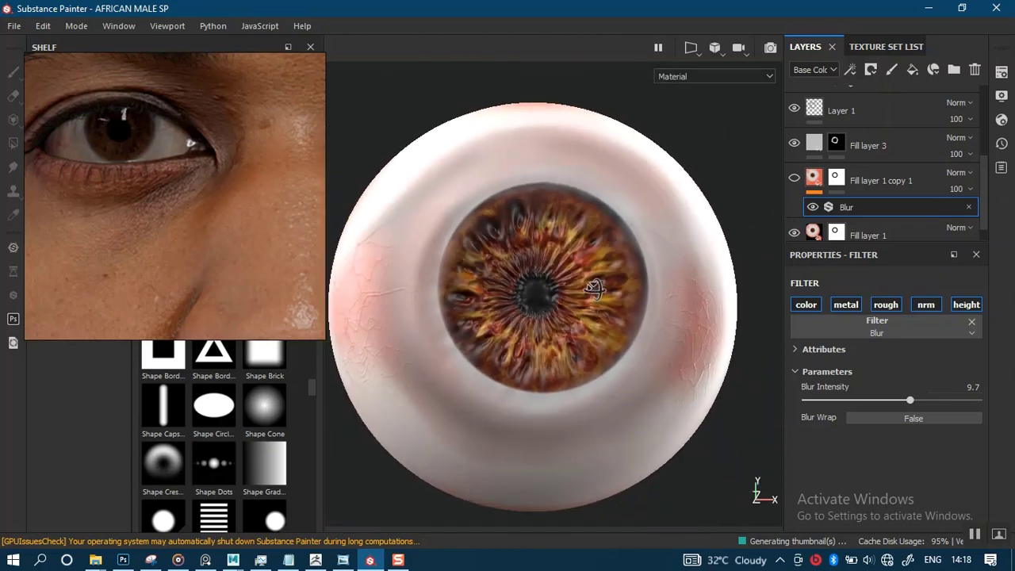
{"action": "mouse_move", "coordinate": [595, 288]}
{"action": "left_mouse_down", "text": "alt"}
{"action": "mouse_move", "coordinate": [588, 207]}
{"action": "mouse_move", "coordinate": [591, 284]}
{"action": "left_mouse_up", "text": "alt"}
{"action": "right_click_drag", "start_coordinate": [590, 284], "coordinate": [613, 287], "text": "alt"}
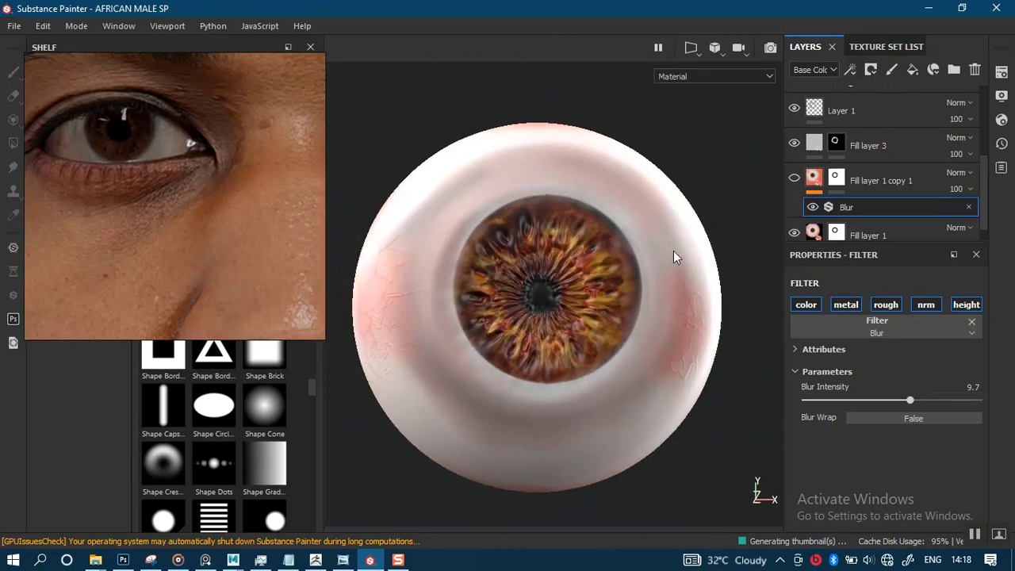
{"action": "right_click_drag", "start_coordinate": [558, 253], "coordinate": [556, 242], "text": "alt"}
{"action": "right_click_drag", "start_coordinate": [449, 224], "coordinate": [491, 176], "text": "alt"}
{"action": "left_click_drag", "start_coordinate": [491, 176], "coordinate": [508, 186], "text": "alt"}
{"action": "middle_click_drag", "start_coordinate": [508, 187], "coordinate": [456, 181], "text": "alt"}
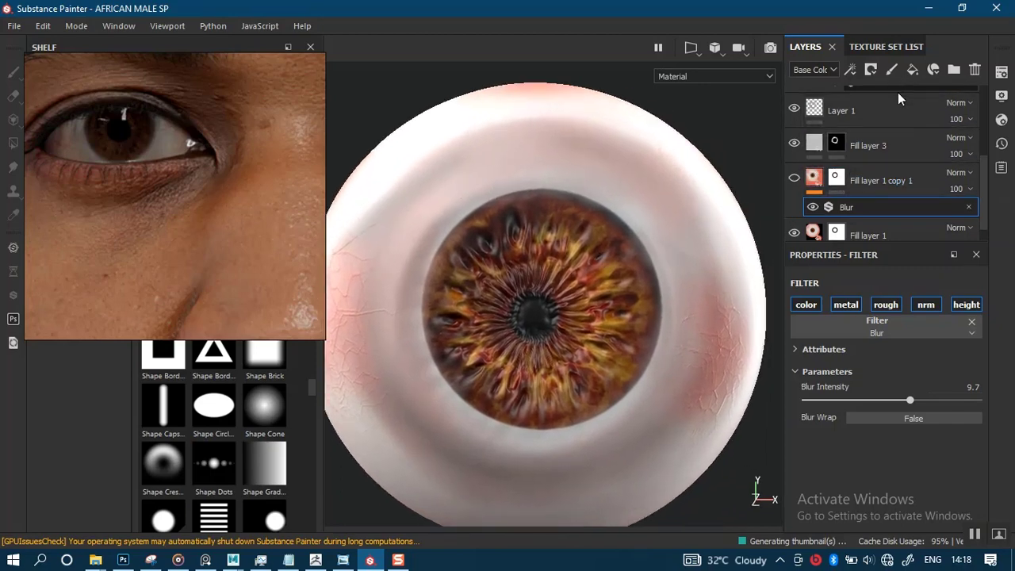
Step: Add a fill layer with a near-black base color of RGB 0.016 and move it to the top of the layer stack
{"action": "left_click", "coordinate": [877, 170]}
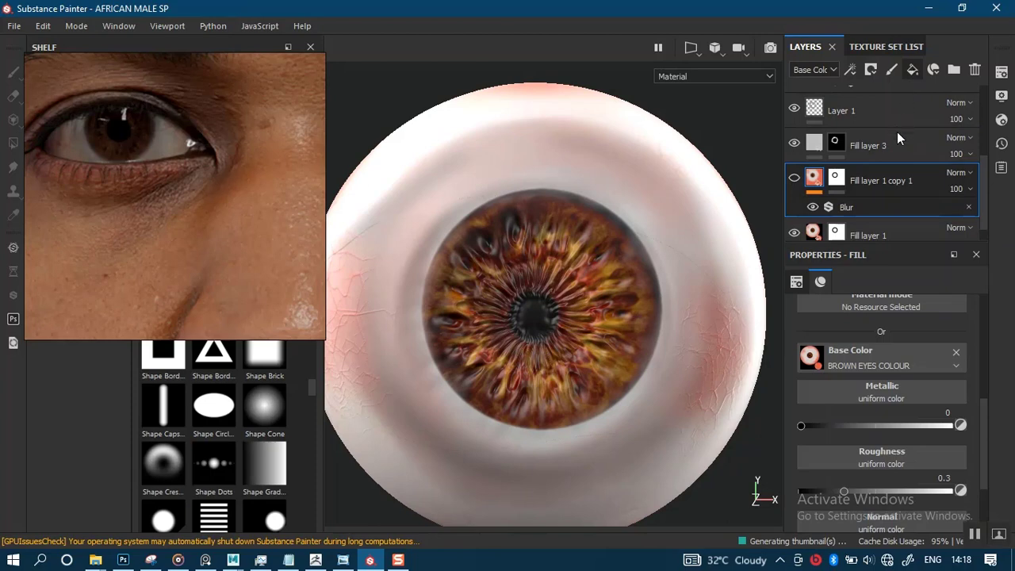
{"action": "left_click", "coordinate": [857, 378]}
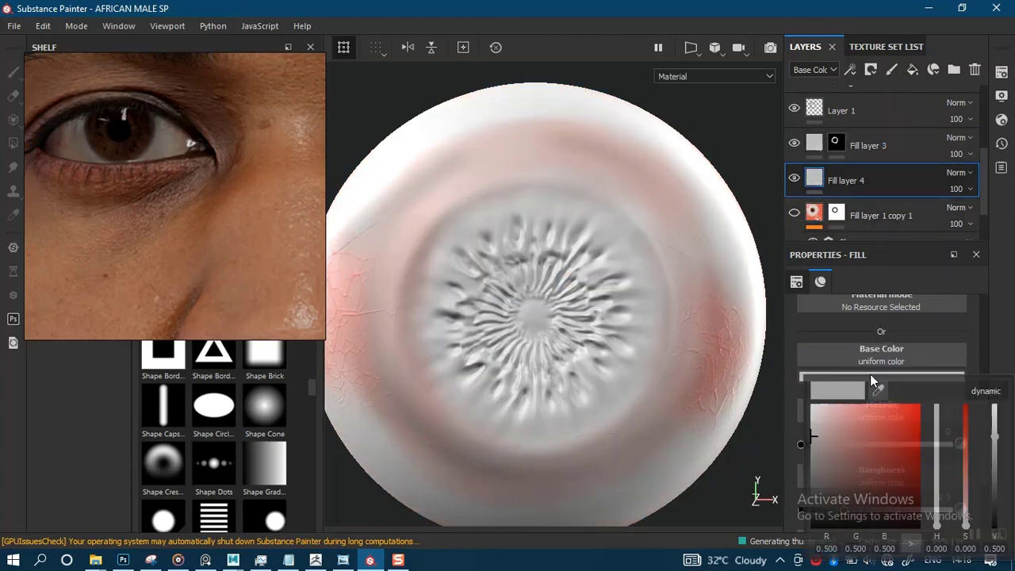
{"action": "left_click_drag", "start_coordinate": [837, 435], "coordinate": [811, 516]}
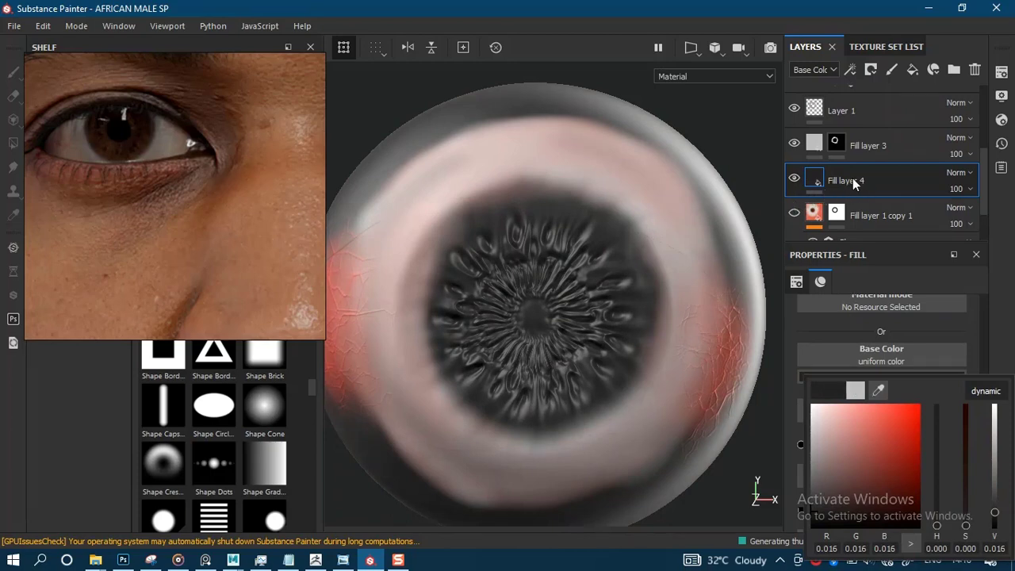
{"action": "left_click_drag", "start_coordinate": [854, 184], "coordinate": [853, 89]}
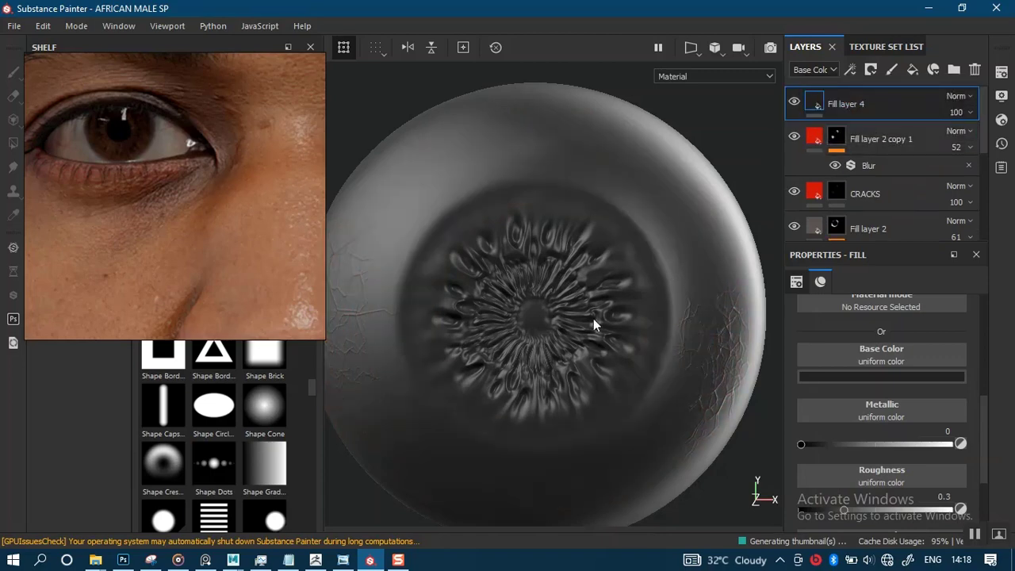
Step: Increase the roughness of Fill layer 4 and add a black mask to the layer
{"action": "right_click_drag", "start_coordinate": [551, 370], "coordinate": [572, 291], "text": "alt"}
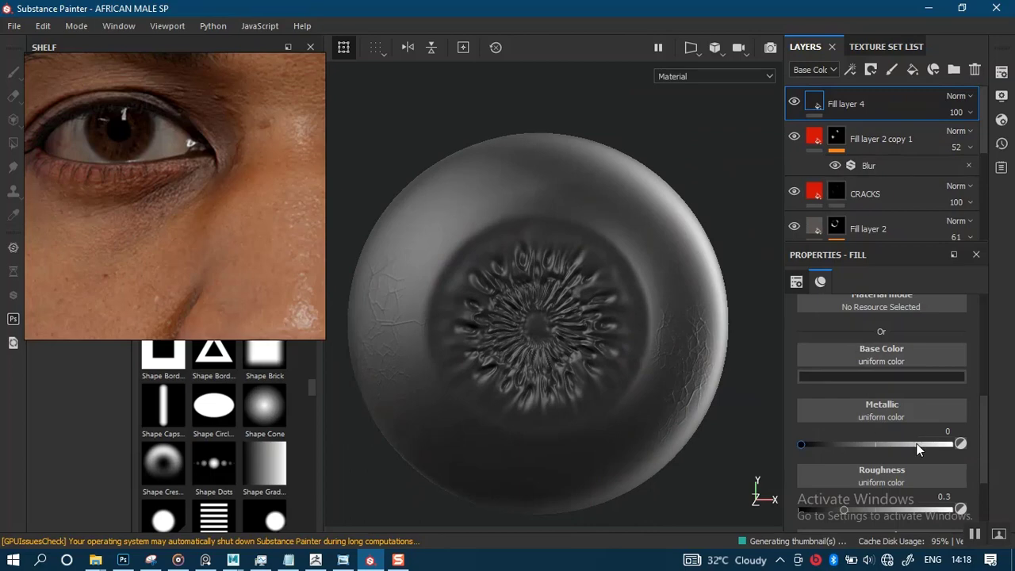
{"action": "left_click_drag", "start_coordinate": [869, 512], "coordinate": [886, 514]}
{"action": "right_click", "coordinate": [810, 103]}
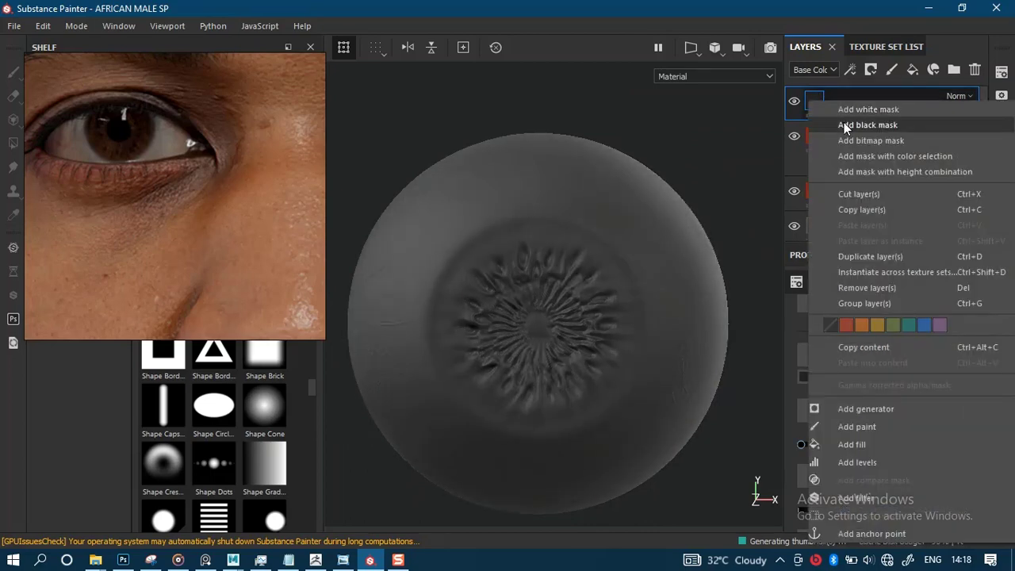
{"action": "left_click", "coordinate": [847, 125]}
Step: Move the reference photo off the alphas, choose the Shape Border Circle alpha for painting the mask, and enlarge the brush to 2.32
{"action": "key", "text": "1"}
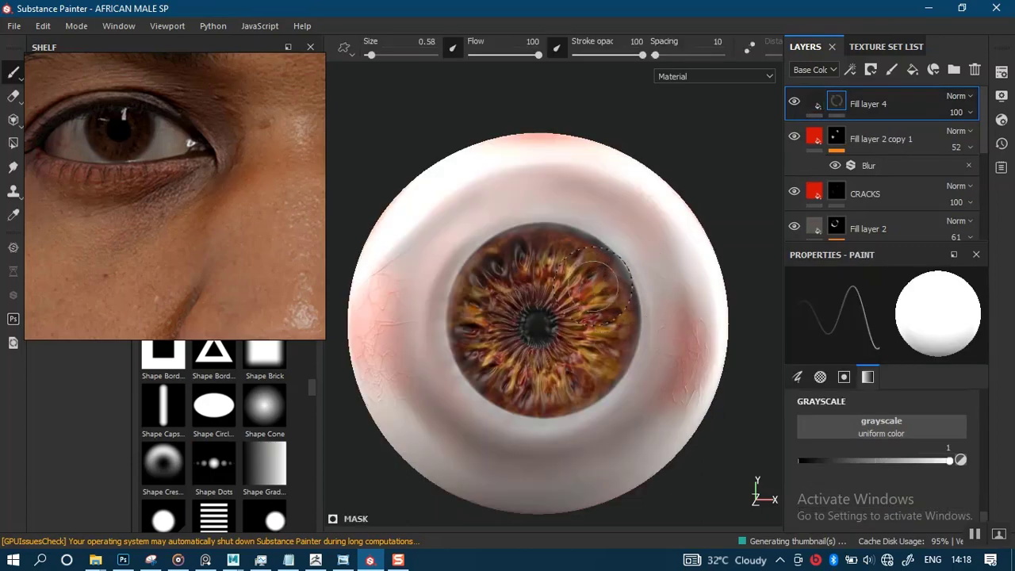
{"action": "right_click_drag", "start_coordinate": [608, 300], "coordinate": [597, 290], "text": "ctrl"}
{"action": "scroll", "coordinate": [580, 274], "scroll_direction": "up", "scroll_amount": 5}
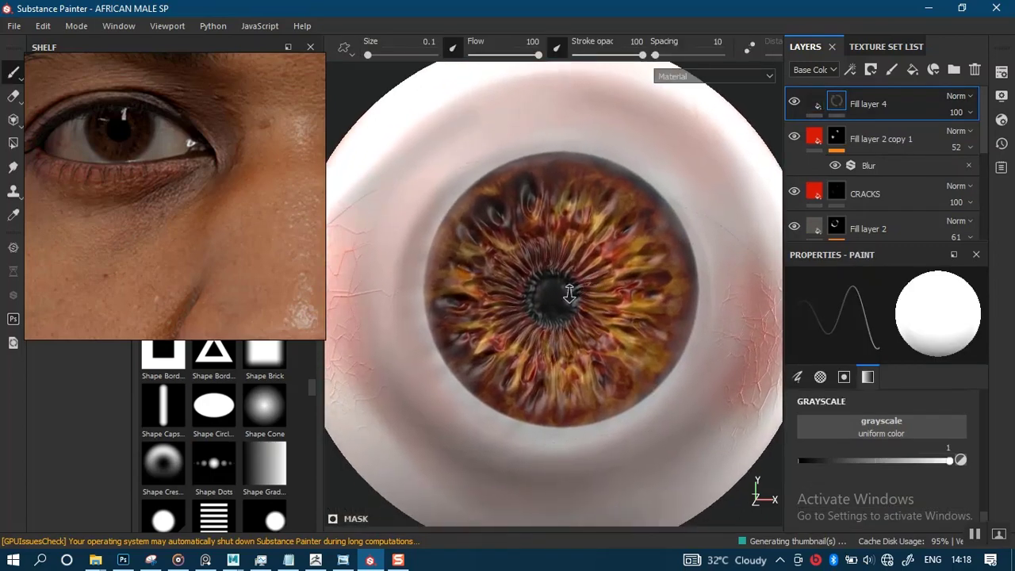
{"action": "scroll", "coordinate": [565, 298], "scroll_direction": "down", "scroll_amount": 5}
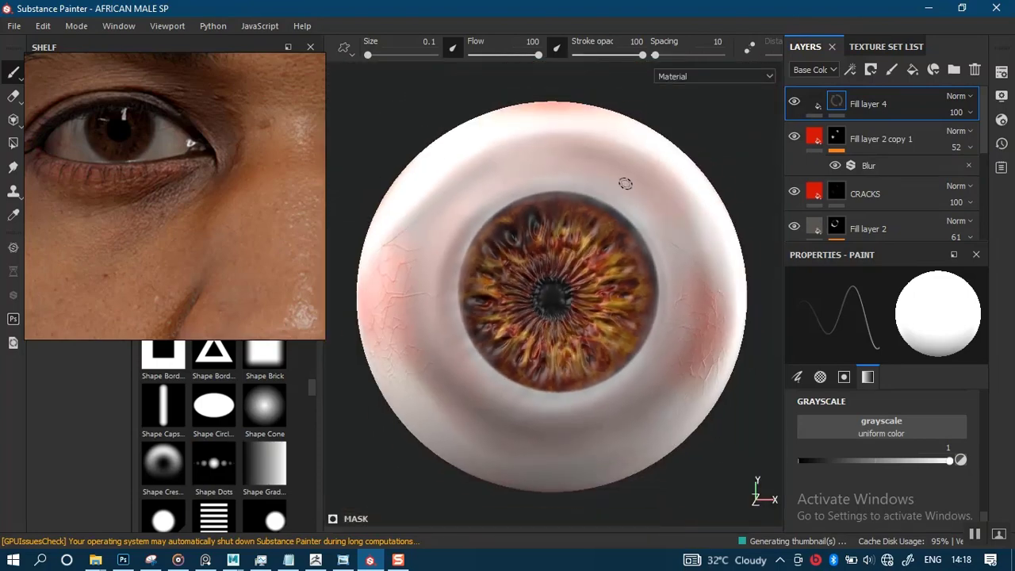
{"action": "left_click_drag", "start_coordinate": [309, 251], "coordinate": [799, 194]}
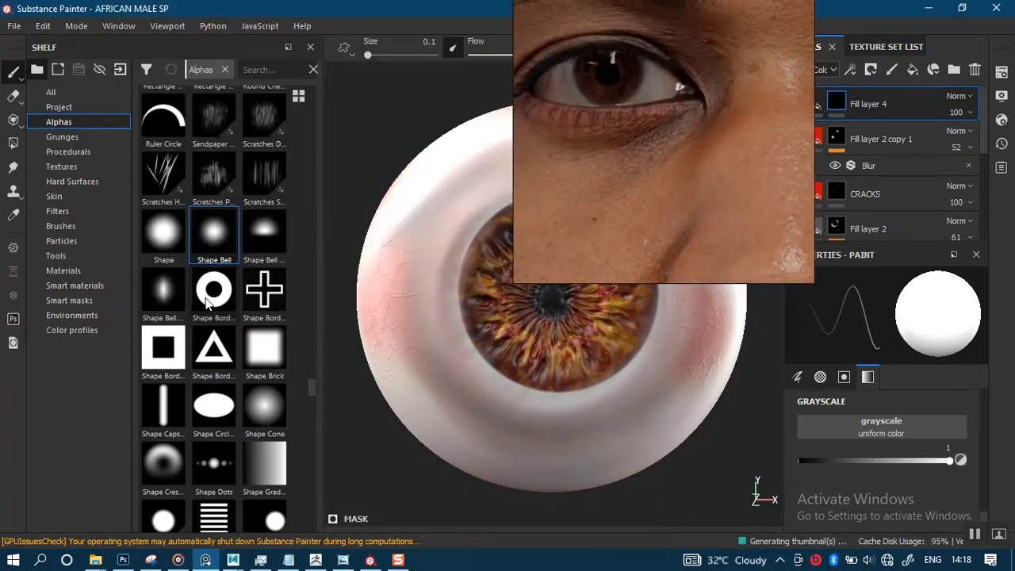
{"action": "left_click_drag", "start_coordinate": [567, 221], "coordinate": [113, 301]}
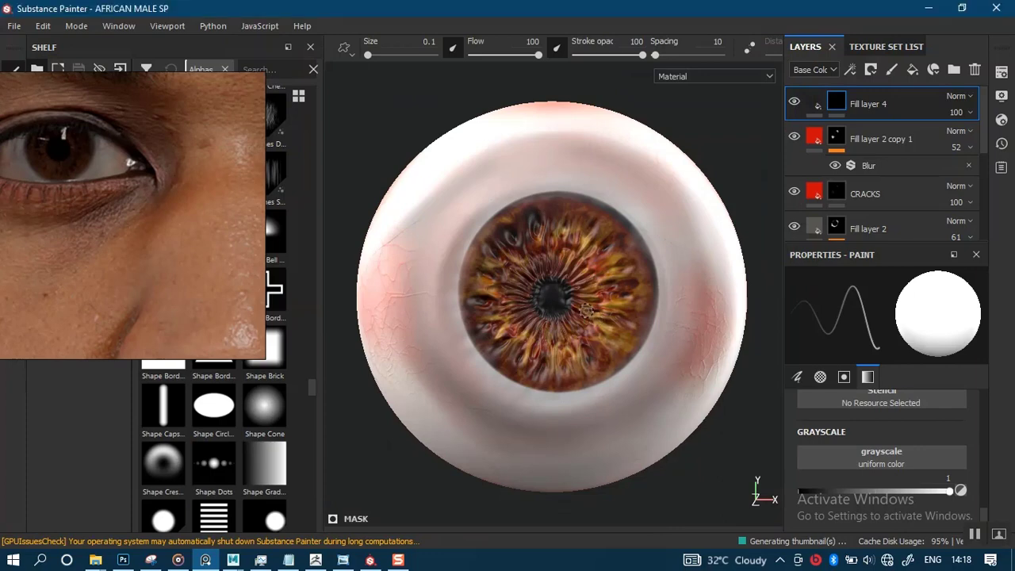
{"action": "scroll", "coordinate": [615, 332], "scroll_direction": "up", "scroll_amount": 1}
{"action": "right_click_drag", "start_coordinate": [573, 331], "coordinate": [658, 332], "text": "ctrl"}
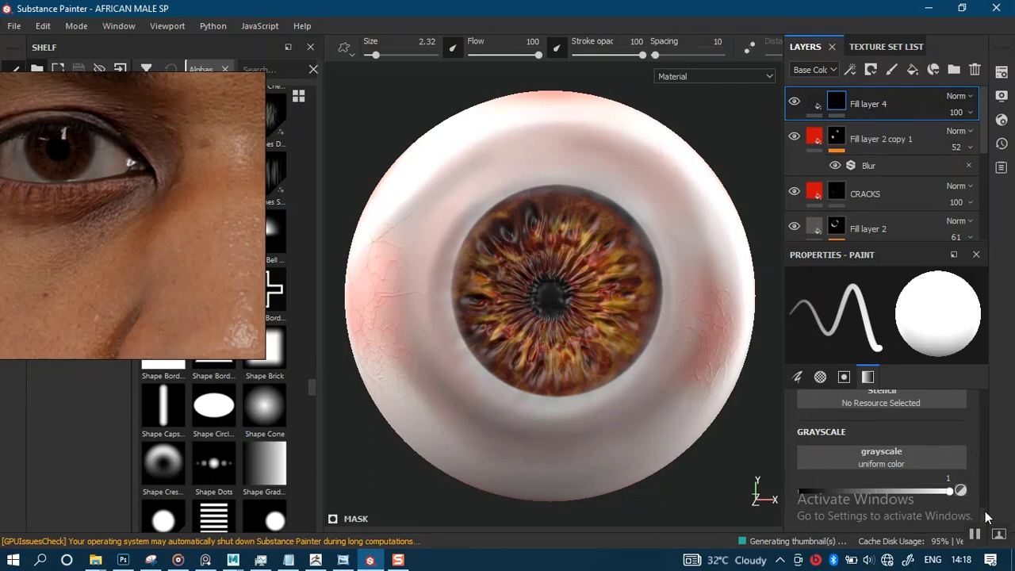
Step: Thin the ring alpha by setting its Border Width to 0.07, keeping Hardness at 1
{"action": "scroll", "coordinate": [982, 488], "scroll_direction": "up", "scroll_amount": 5}
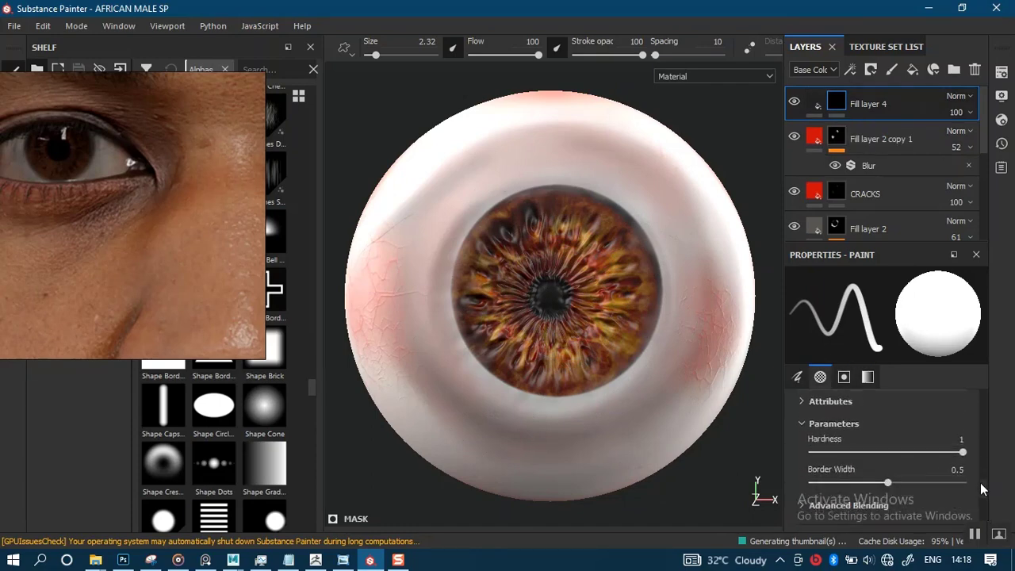
{"action": "scroll", "coordinate": [980, 489], "scroll_direction": "down", "scroll_amount": 1}
{"action": "left_click_drag", "start_coordinate": [870, 465], "coordinate": [846, 465]}
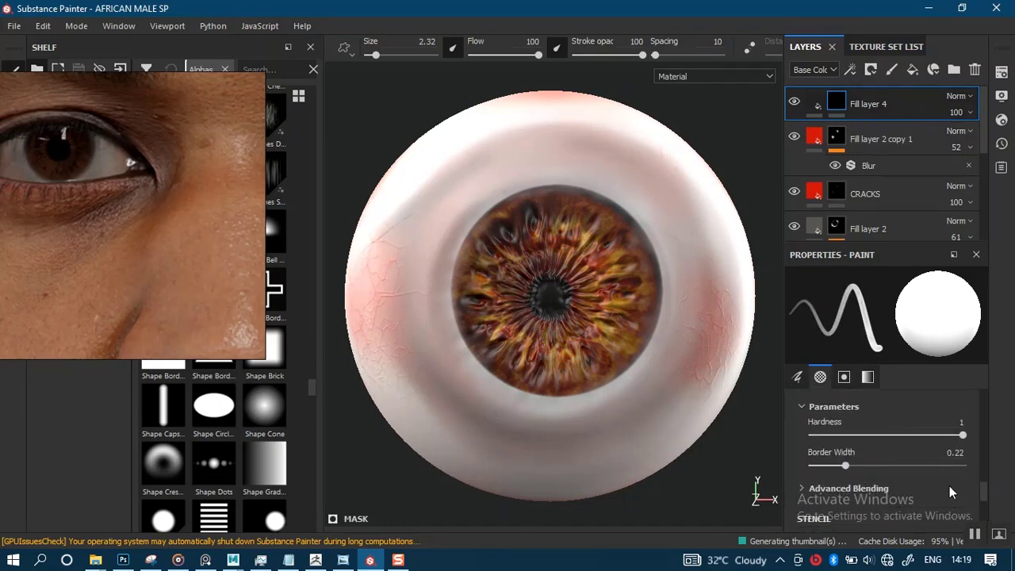
{"action": "scroll", "coordinate": [980, 492], "scroll_direction": "up", "scroll_amount": 2}
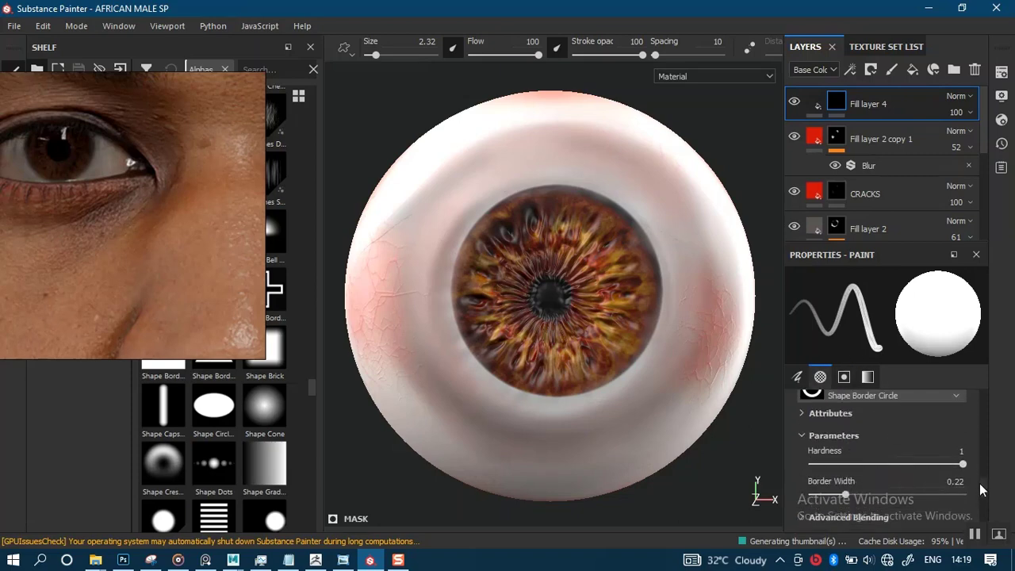
{"action": "scroll", "coordinate": [979, 489], "scroll_direction": "up", "scroll_amount": 1}
{"action": "mouse_move", "coordinate": [840, 506]}
{"action": "left_mouse_down"}
{"action": "mouse_move", "coordinate": [825, 507]}
{"action": "mouse_move", "coordinate": [833, 505]}
{"action": "left_mouse_up"}
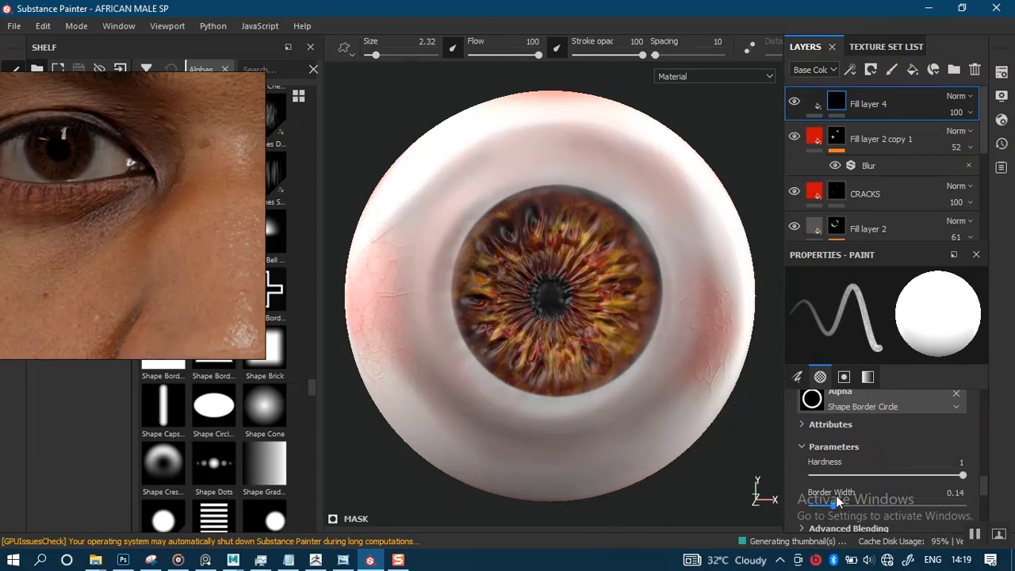
{"action": "left_click_drag", "start_coordinate": [831, 505], "coordinate": [821, 504]}
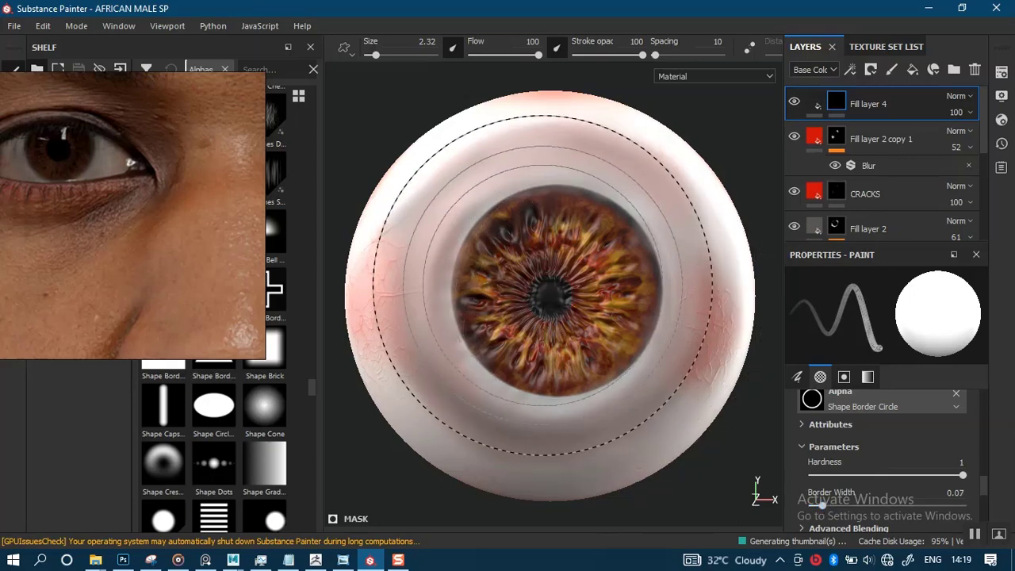
Step: Reduce the brush to size 1.75 and stamp a dark ring around the iris's outer edge on Fill layer 4's mask
{"action": "mouse_move", "coordinate": [548, 287]}
{"action": "right_mouse_down", "text": "ctrl"}
{"action": "mouse_move", "coordinate": [515, 287]}
{"action": "mouse_move", "coordinate": [567, 294]}
{"action": "right_mouse_up", "text": "ctrl"}
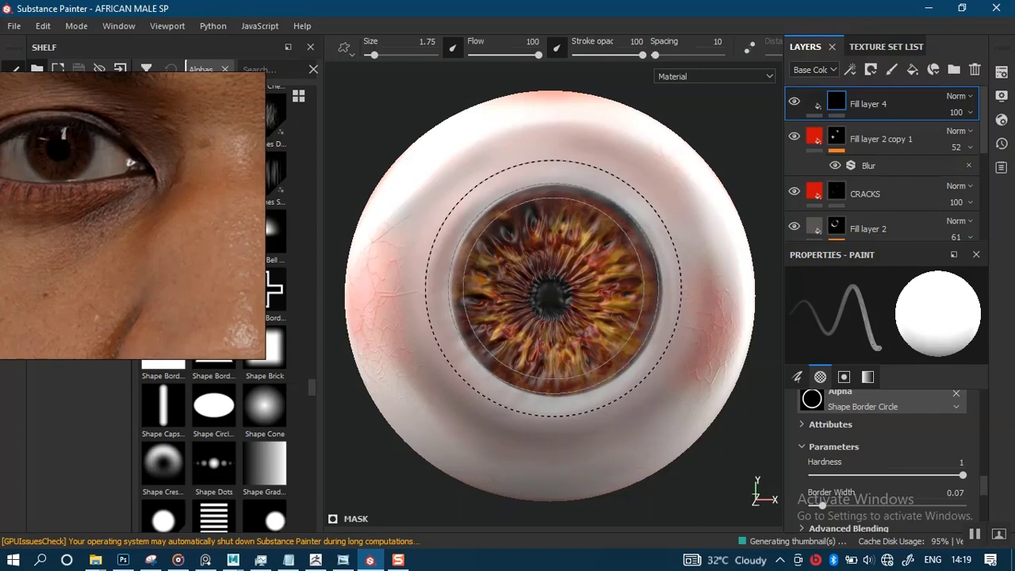
{"action": "mouse_move", "coordinate": [553, 288]}
{"action": "left_mouse_down"}
{"action": "mouse_move", "coordinate": [535, 357]}
{"action": "mouse_move", "coordinate": [557, 247]}
{"action": "left_mouse_up"}
{"action": "scroll", "coordinate": [557, 253], "scroll_direction": "down", "scroll_amount": 4}
{"action": "scroll", "coordinate": [591, 381], "scroll_direction": "up", "scroll_amount": 4}
{"action": "scroll", "coordinate": [602, 358], "scroll_direction": "down", "scroll_amount": 1}
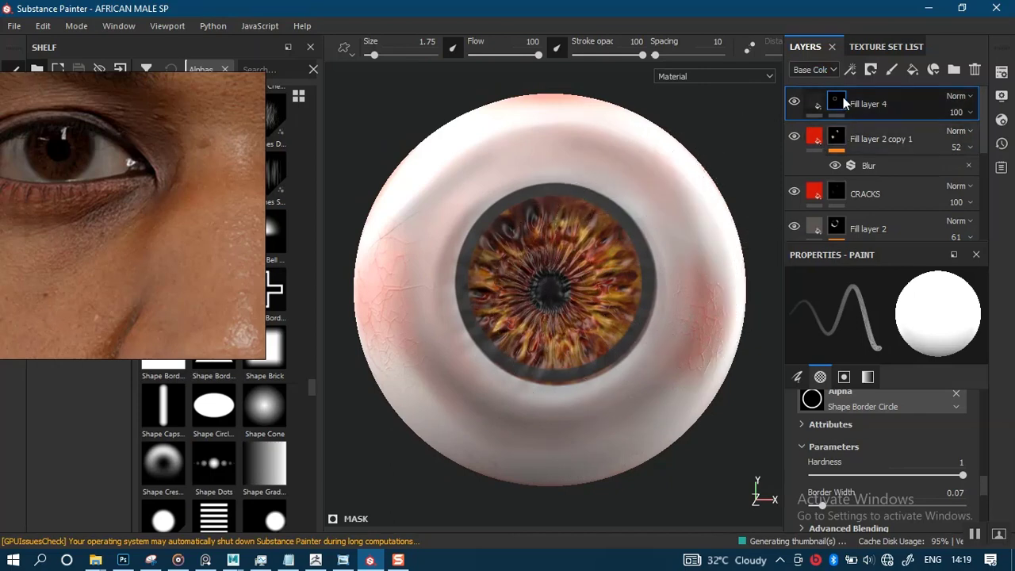
Step: Set the base color of Fill layer 4 to pure black, RGB 0.000
{"action": "right_click", "coordinate": [837, 104]}
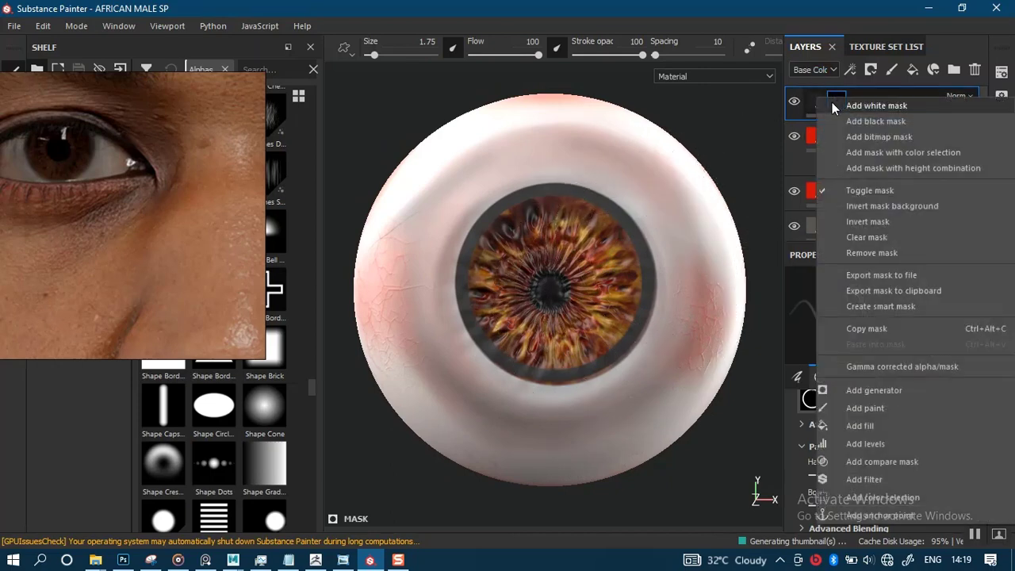
{"action": "left_click", "coordinate": [688, 286]}
{"action": "left_click", "coordinate": [814, 104]}
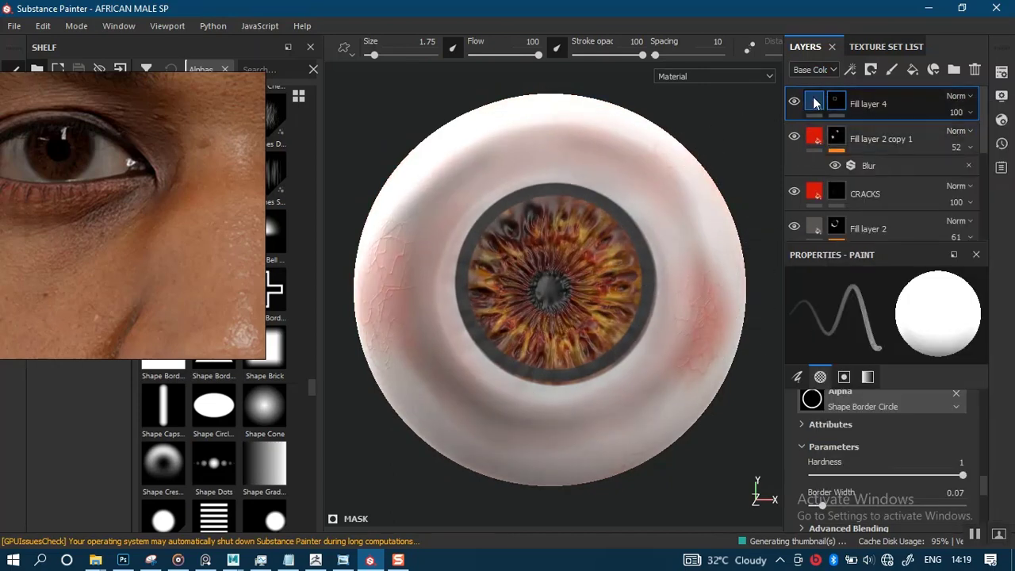
{"action": "left_click", "coordinate": [847, 376]}
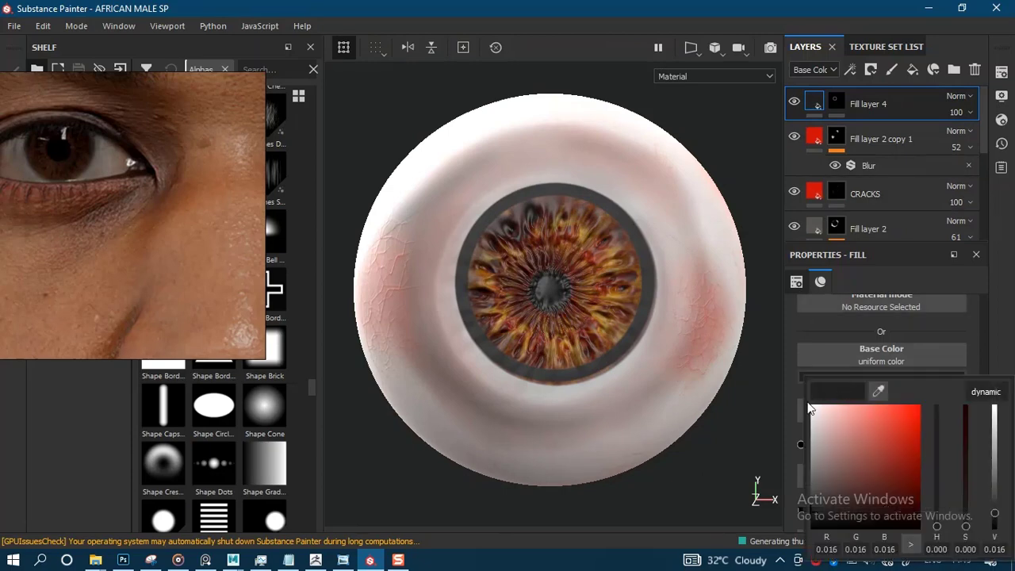
{"action": "left_click_drag", "start_coordinate": [825, 484], "coordinate": [808, 539]}
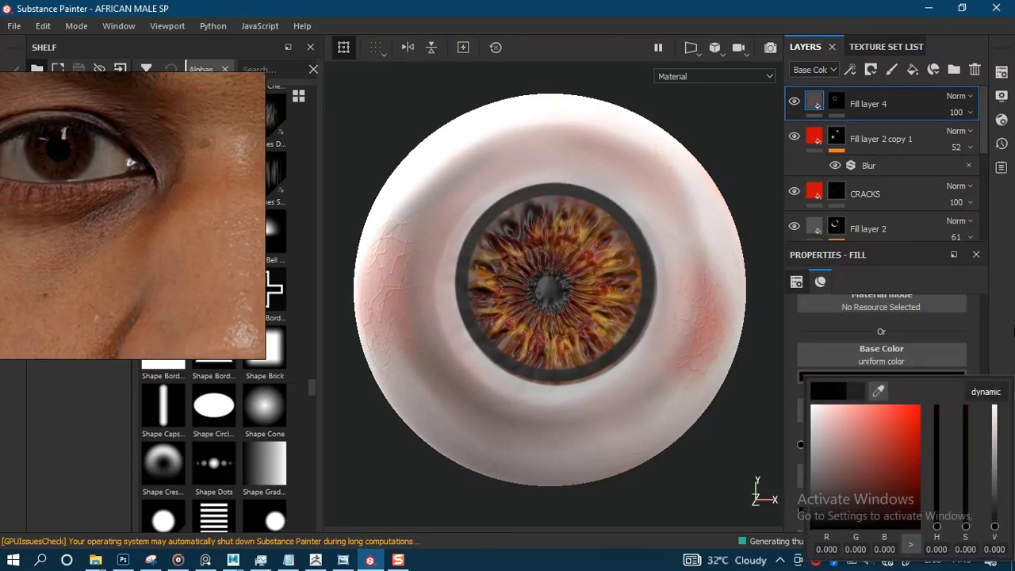
{"action": "left_click", "coordinate": [825, 305]}
Step: Add a Blur filter to the mask of Fill layer 4
{"action": "right_click", "coordinate": [810, 103]}
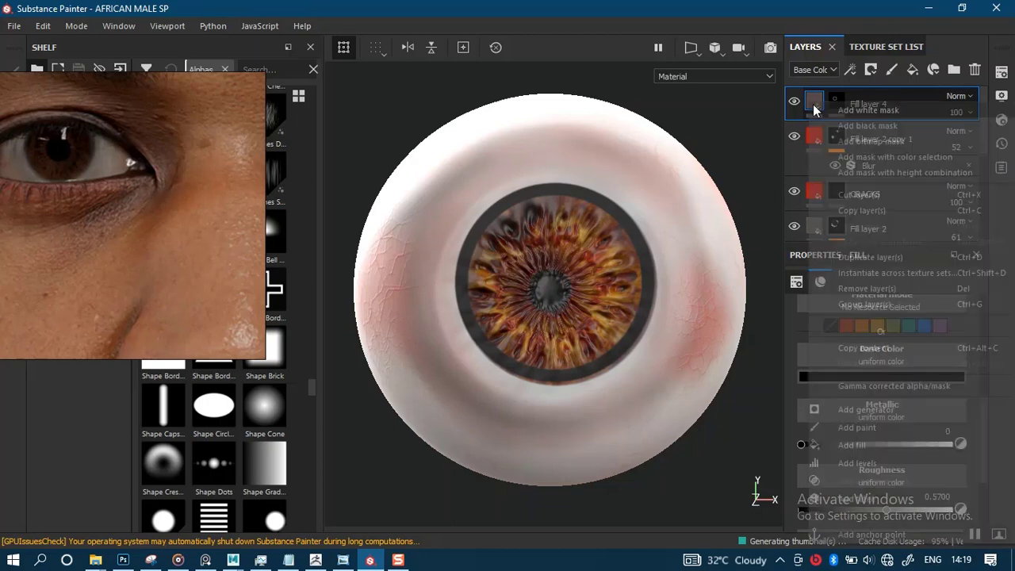
{"action": "left_click", "coordinate": [841, 99]}
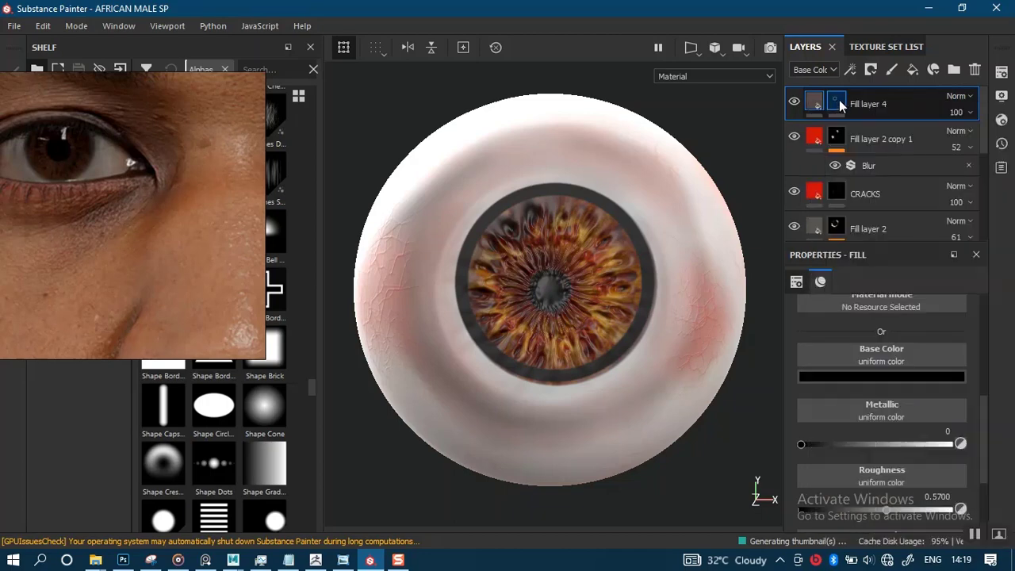
{"action": "right_click", "coordinate": [839, 100]}
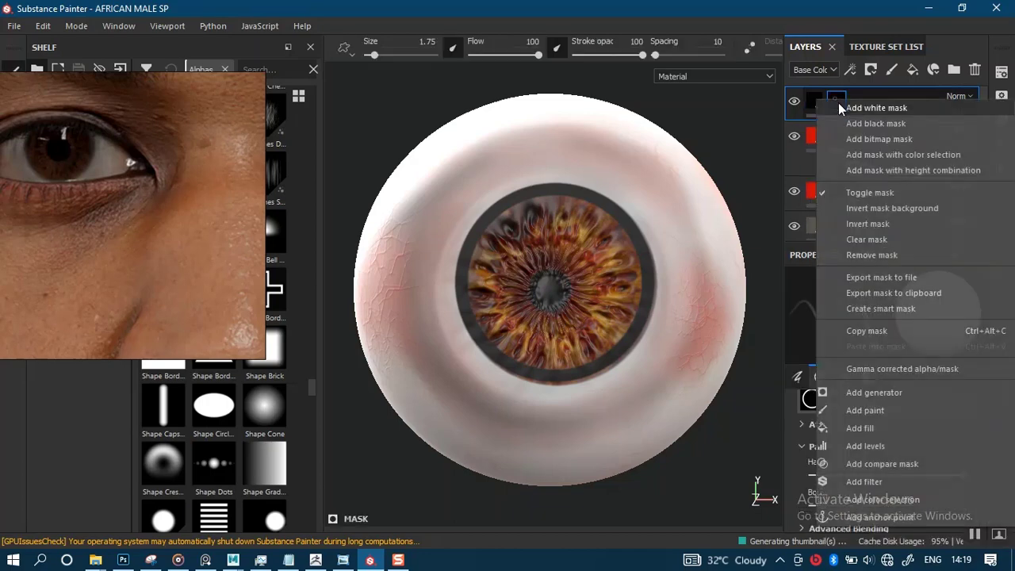
{"action": "left_click", "coordinate": [859, 482]}
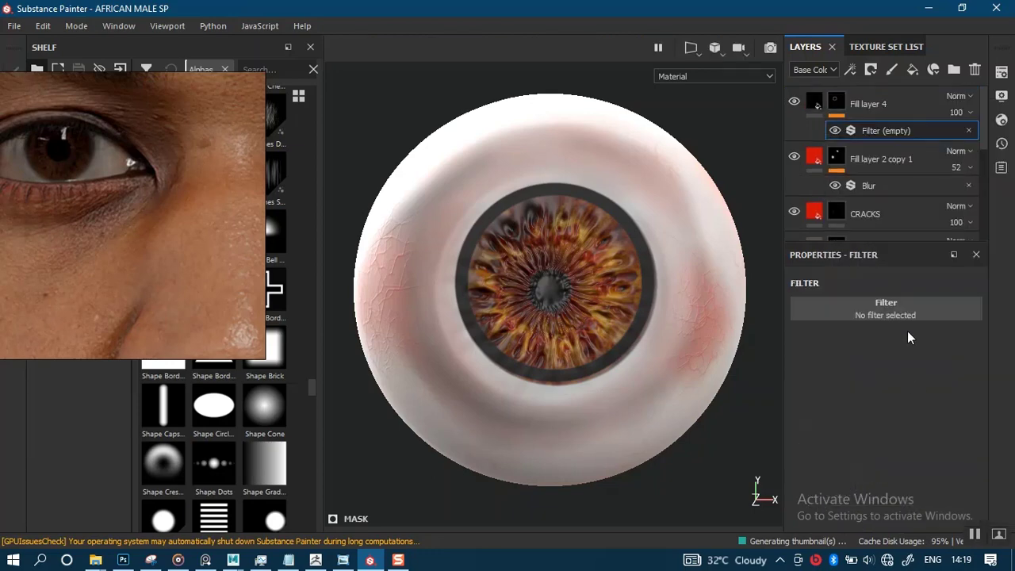
{"action": "left_click", "coordinate": [907, 315]}
{"action": "left_click", "coordinate": [939, 361]}
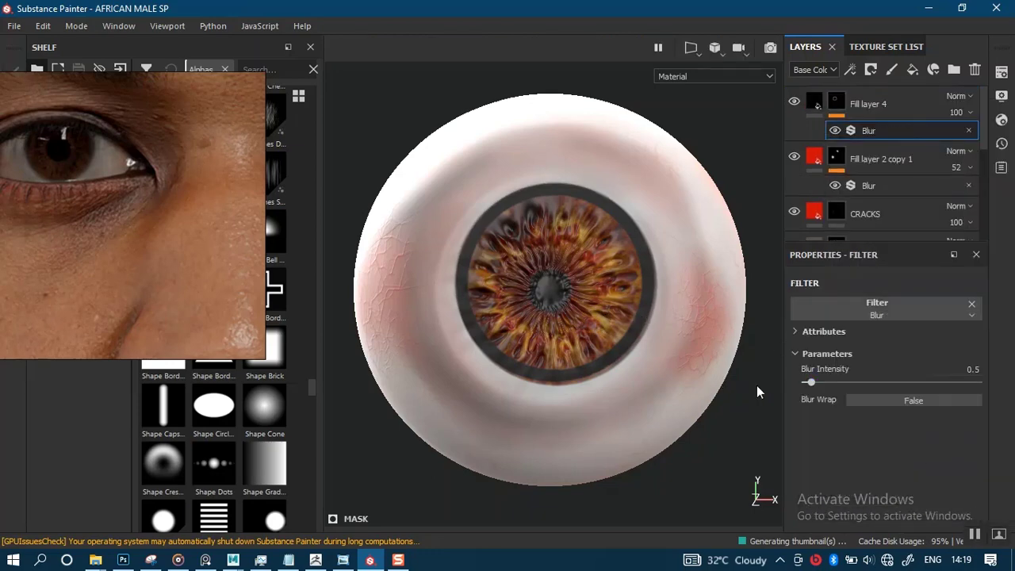
Step: Soften the dark ring by setting the mask's Blur Intensity to 2.22, and check the iris edge
{"action": "left_click_drag", "start_coordinate": [809, 382], "coordinate": [822, 388]}
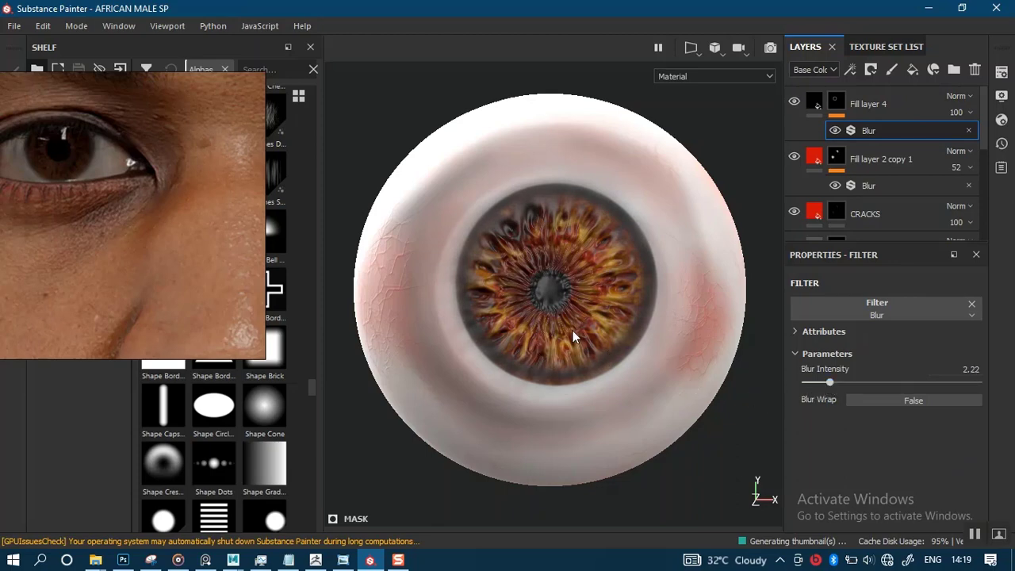
{"action": "scroll", "coordinate": [574, 337], "scroll_direction": "up", "scroll_amount": 5}
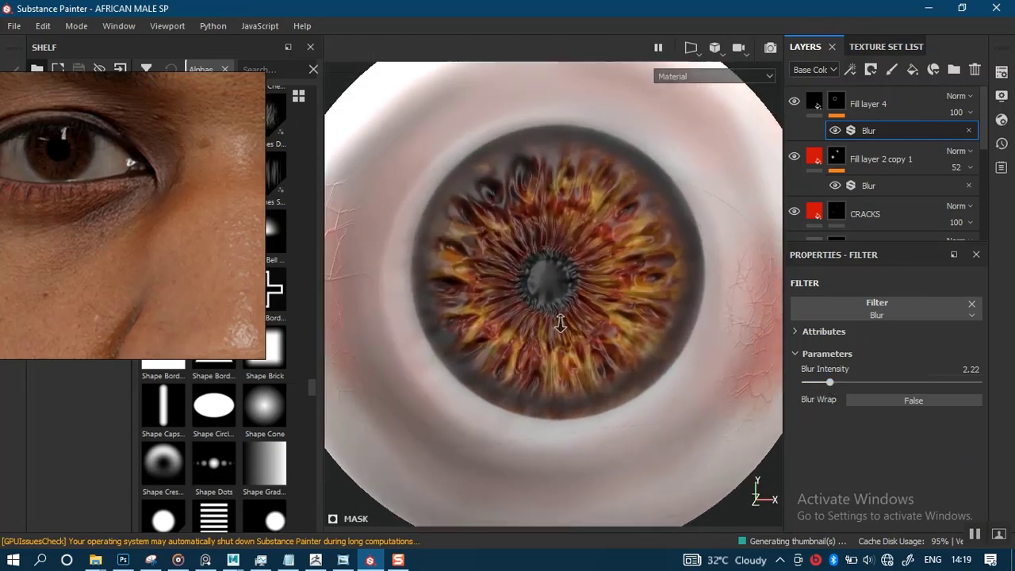
{"action": "scroll", "coordinate": [560, 322], "scroll_direction": "down", "scroll_amount": 4}
{"action": "scroll", "coordinate": [587, 343], "scroll_direction": "up", "scroll_amount": 3}
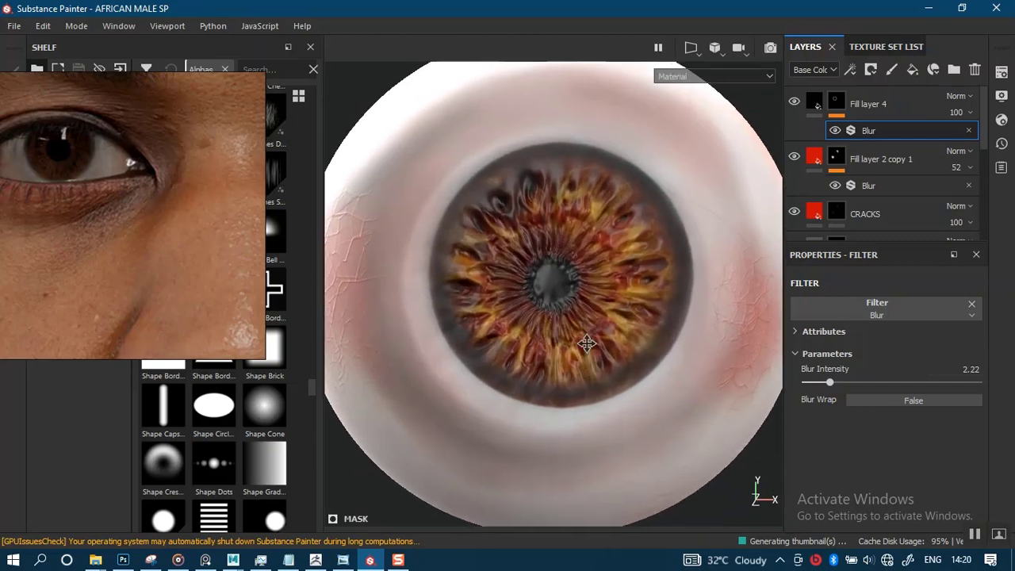
{"action": "middle_click_drag", "start_coordinate": [587, 343], "coordinate": [577, 301], "text": "alt"}
{"action": "right_click_drag", "start_coordinate": [574, 311], "coordinate": [611, 414], "text": "alt"}
{"action": "mouse_move", "coordinate": [597, 337]}
{"action": "right_mouse_down", "text": "alt"}
{"action": "mouse_move", "coordinate": [597, 381]}
{"action": "mouse_move", "coordinate": [587, 333]}
{"action": "right_mouse_up", "text": "alt"}
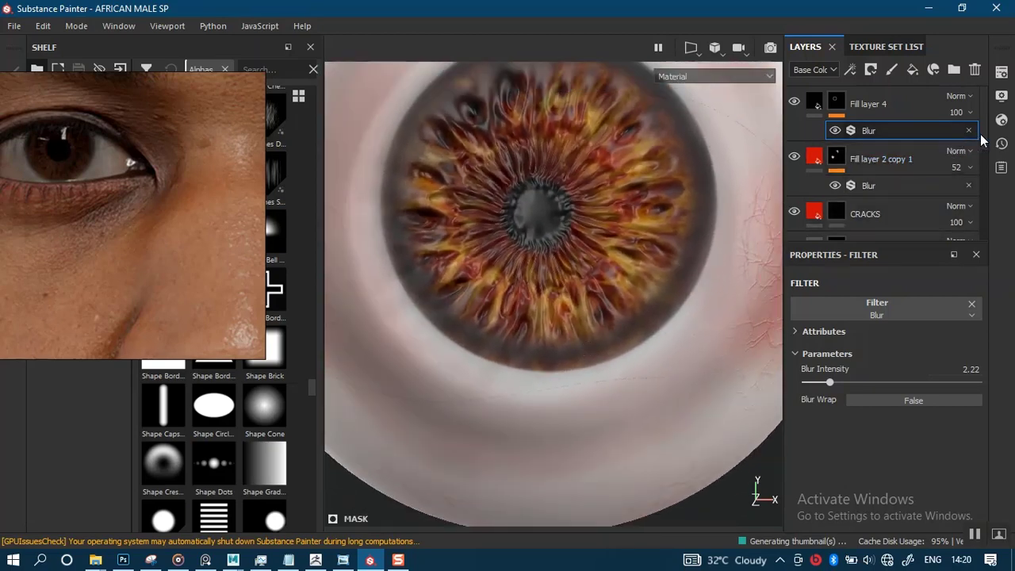
Step: Duplicate Layer 1 and move the copy beneath Fill layer 1 at the bottom of the layer stack
{"action": "left_click_drag", "start_coordinate": [981, 140], "coordinate": [980, 225]}
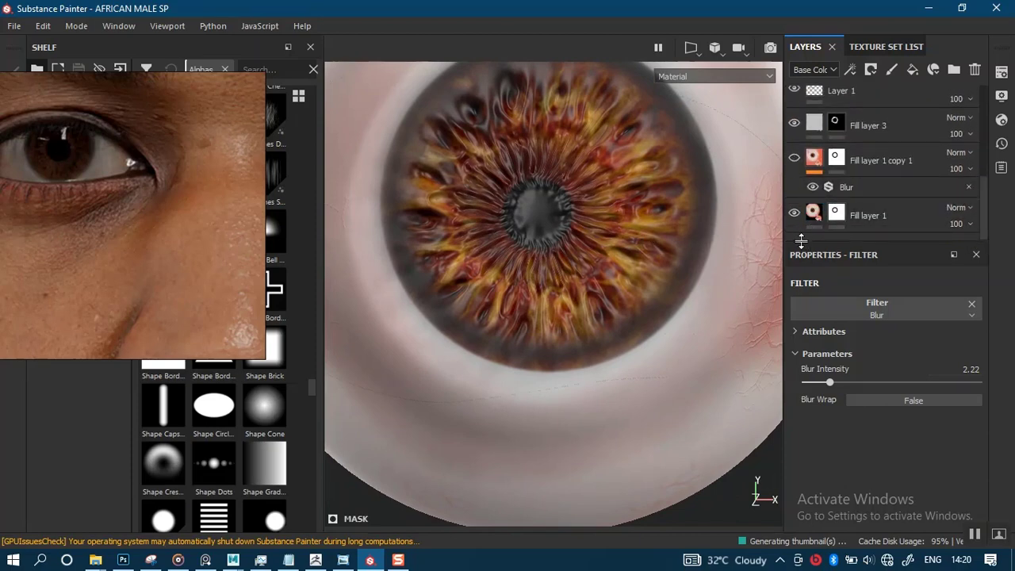
{"action": "left_click", "coordinate": [877, 127]}
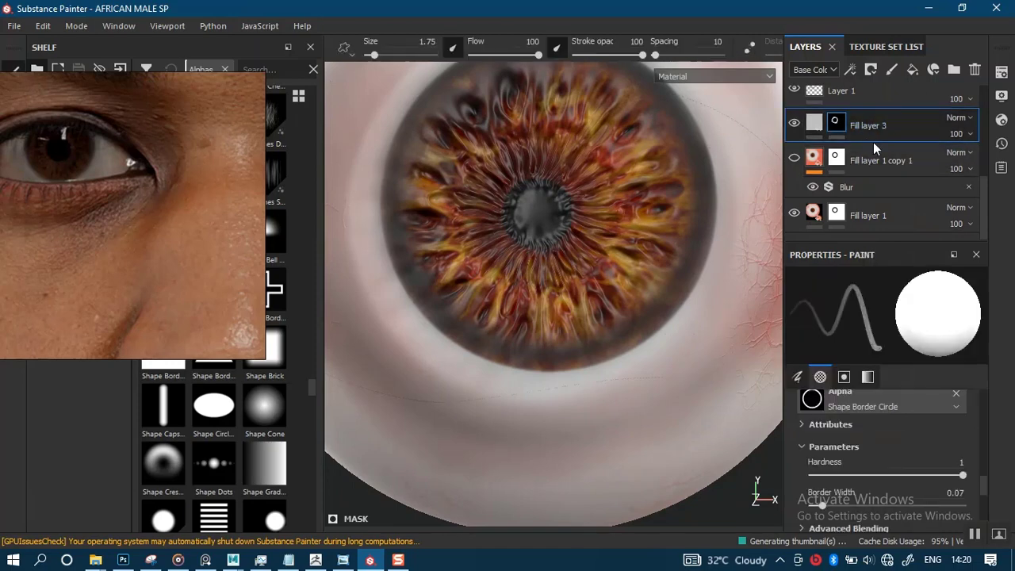
{"action": "left_click", "coordinate": [870, 100]}
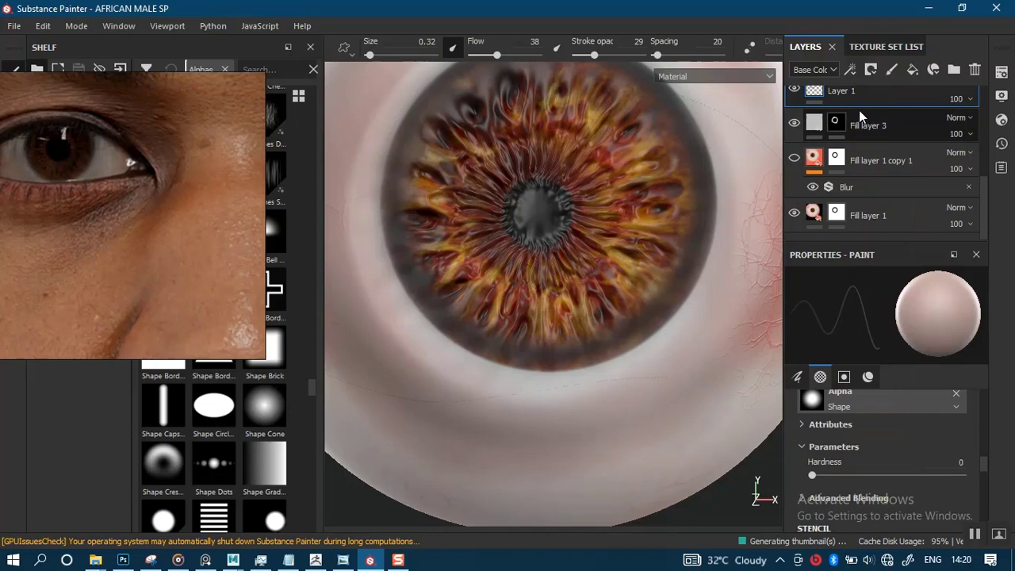
{"action": "key", "text": "ctrl+d"}
{"action": "left_click_drag", "start_coordinate": [866, 101], "coordinate": [868, 238]}
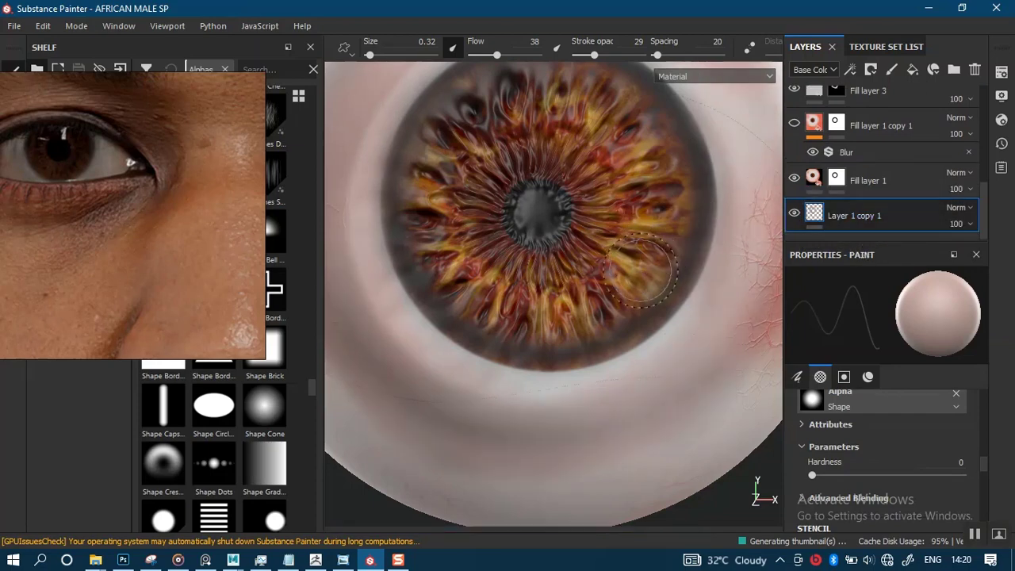
Step: Hide the blurred dark ring of Fill layer 4 around the iris
{"action": "right_click_drag", "start_coordinate": [611, 269], "coordinate": [652, 240], "text": "alt"}
{"action": "middle_click_drag", "start_coordinate": [652, 240], "coordinate": [647, 260], "text": "alt"}
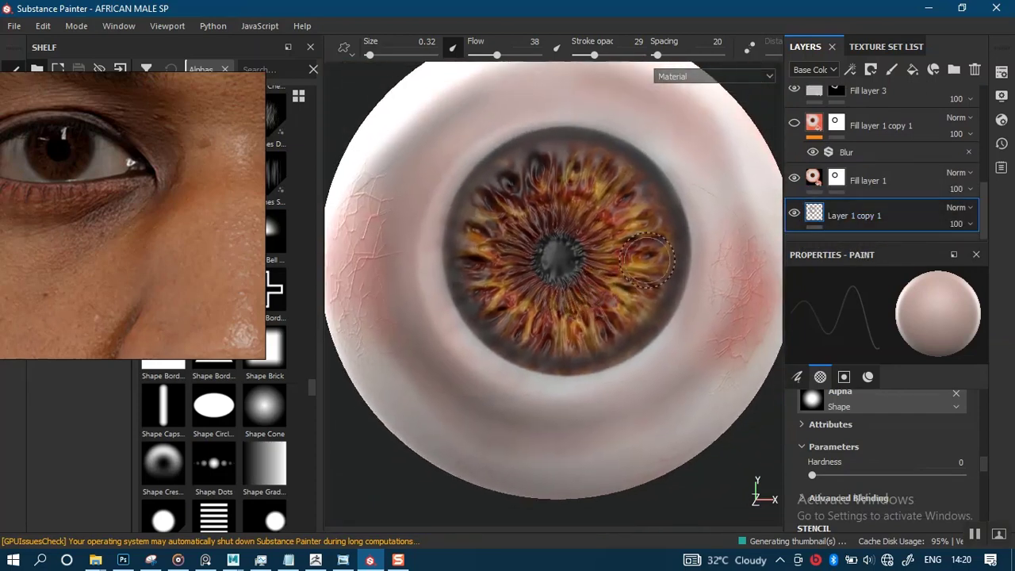
{"action": "scroll", "coordinate": [983, 215], "scroll_direction": "up", "scroll_amount": 4}
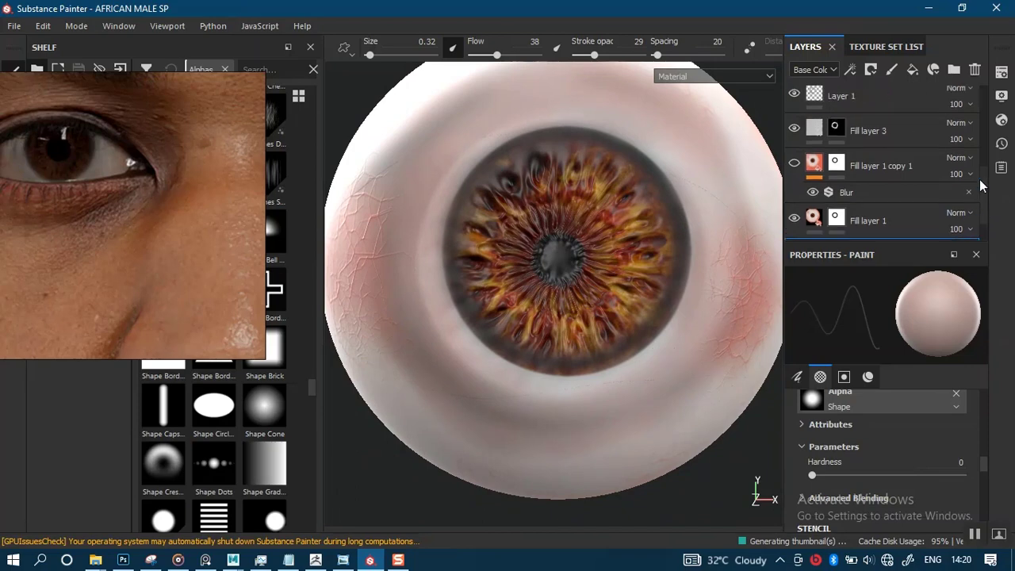
{"action": "scroll", "coordinate": [980, 175], "scroll_direction": "down", "scroll_amount": 5}
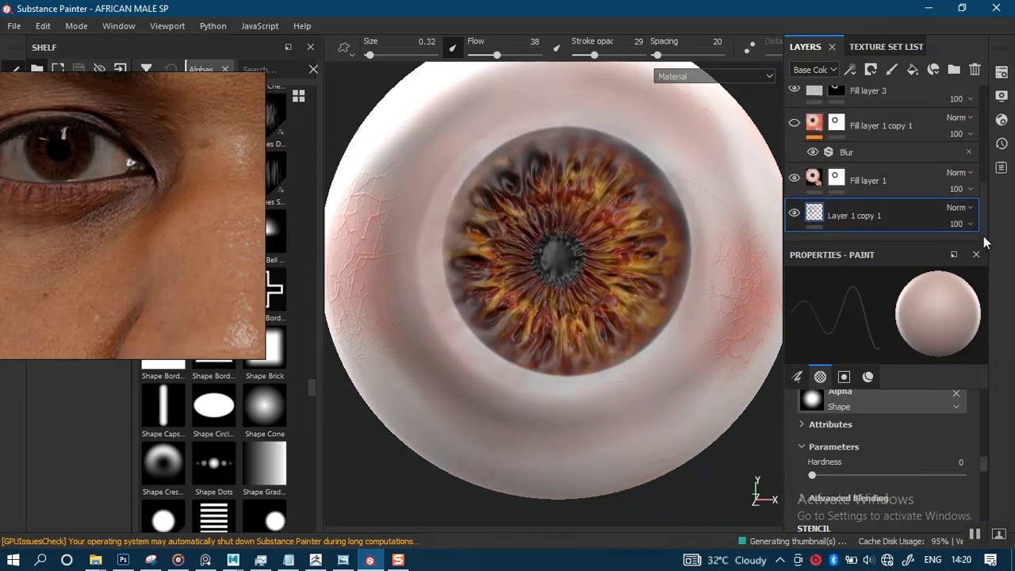
Step: Select Fill layer 1's mask and set its brush to stroke opacity 46, flow 54 and size 1.8
{"action": "left_click", "coordinate": [836, 180]}
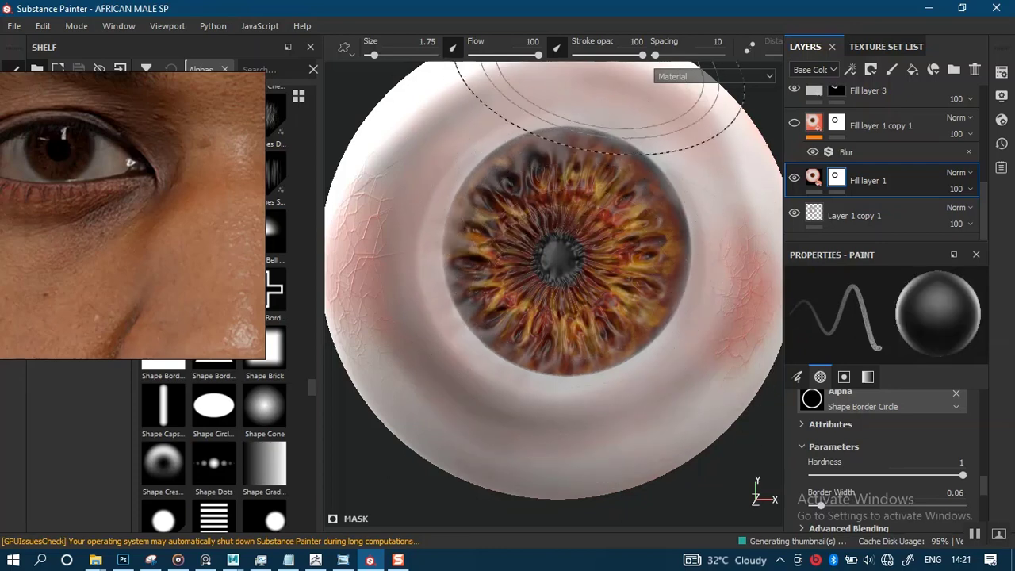
{"action": "left_click_drag", "start_coordinate": [611, 56], "coordinate": [602, 55]}
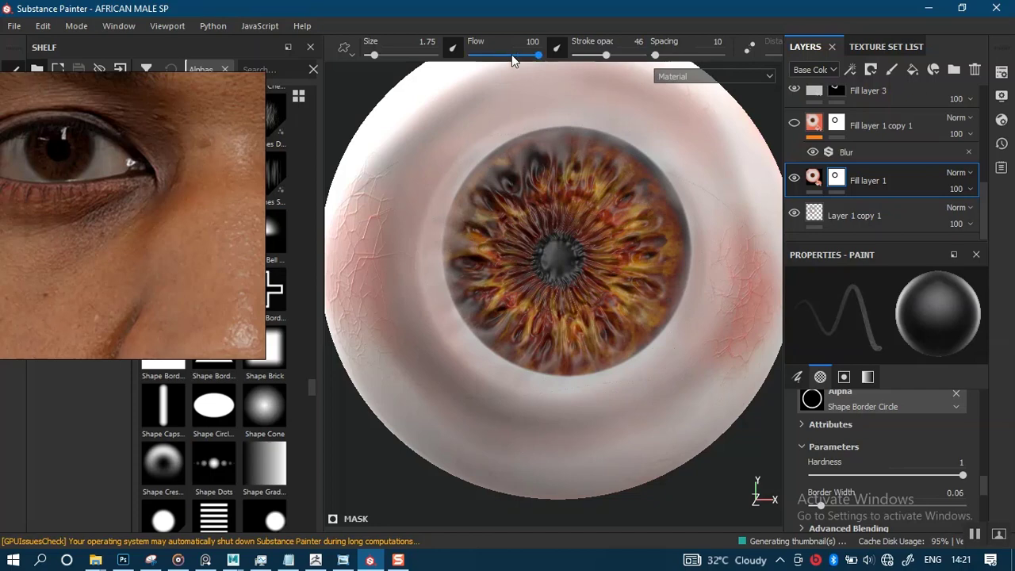
{"action": "left_click_drag", "start_coordinate": [511, 56], "coordinate": [506, 56]}
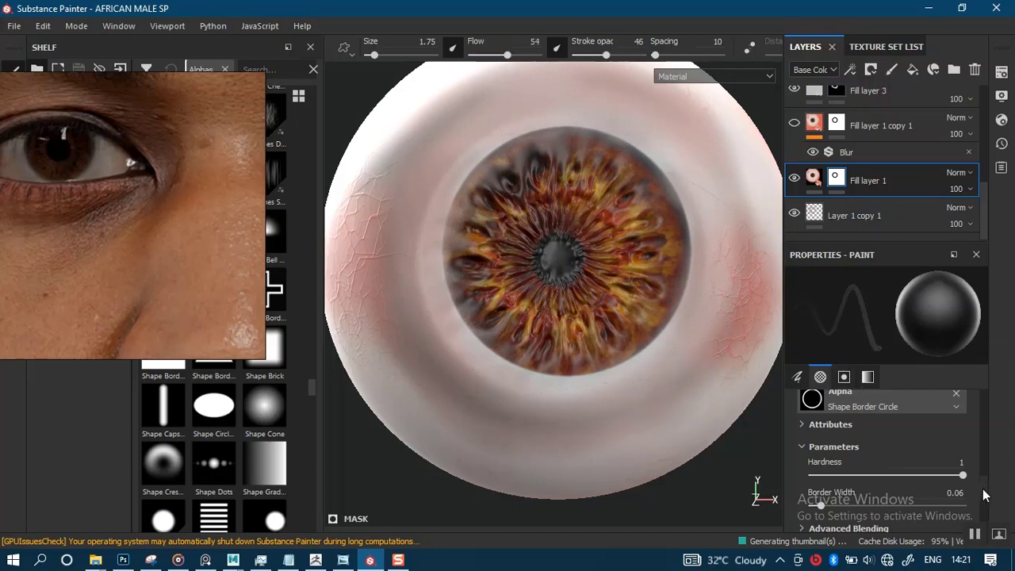
{"action": "left_click_drag", "start_coordinate": [983, 494], "coordinate": [980, 425]}
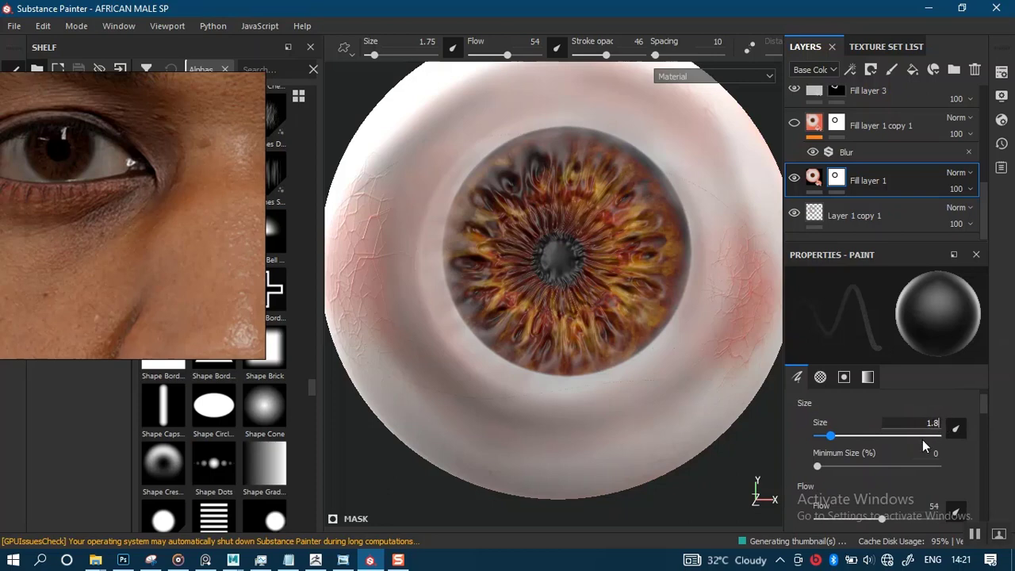
{"action": "type", "text": "1.8"}
{"action": "key", "text": "Return"}
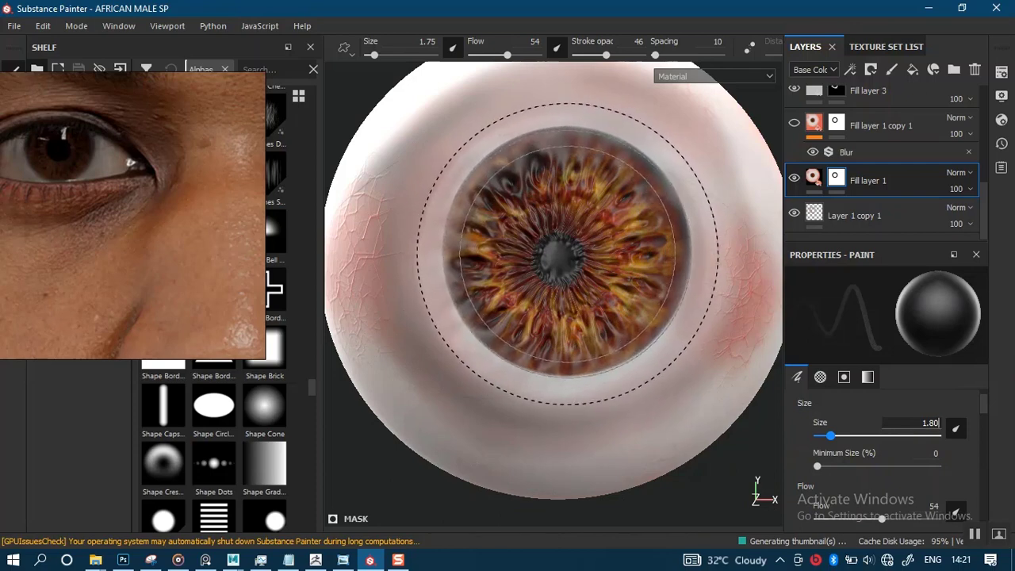
Step: Try to stamp the ring-shaped alpha around the iris edge in the Fill layer 1 mask at brush size 1.8
{"action": "key", "text": "bracketright"}
{"action": "key", "text": "bracketright"}
{"action": "key", "text": "bracketright"}
{"action": "key", "text": "bracketright"}
{"action": "key", "text": "bracketright"}
{"action": "key", "text": "bracketright"}
{"action": "key", "text": "bracketright"}
{"action": "key", "text": "bracketright"}
{"action": "key", "text": "bracketright"}
{"action": "key", "text": "bracketright"}
{"action": "key", "text": "bracketright"}
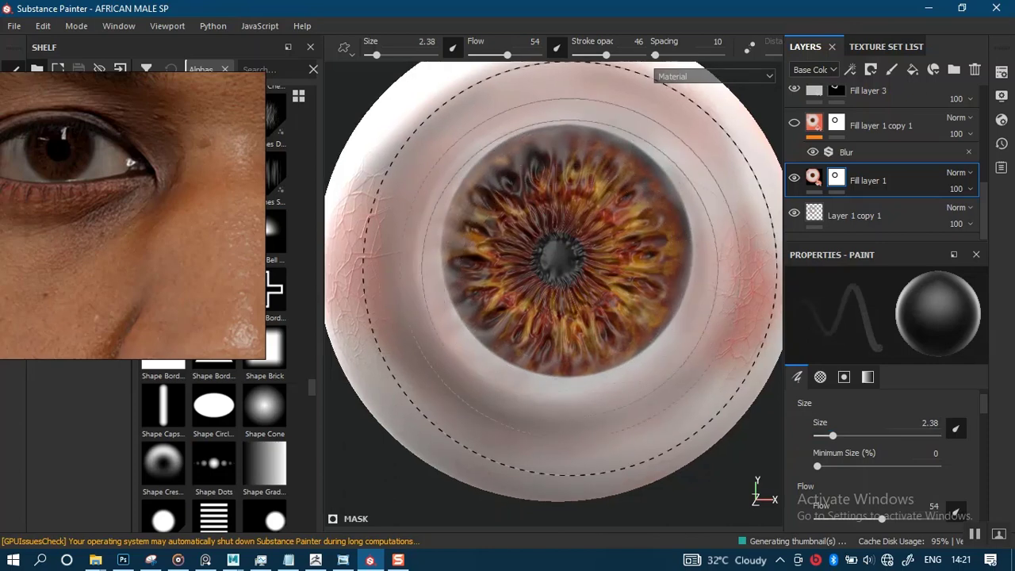
{"action": "key", "text": "bracketleft"}
{"action": "key", "text": "bracketleft"}
{"action": "key", "text": "bracketleft"}
{"action": "key", "text": "bracketleft"}
{"action": "key", "text": "bracketleft"}
{"action": "key", "text": "bracketleft"}
{"action": "key", "text": "bracketleft"}
{"action": "key", "text": "bracketleft"}
{"action": "key", "text": "bracketleft"}
{"action": "key", "text": "bracketleft"}
{"action": "key", "text": "bracketleft"}
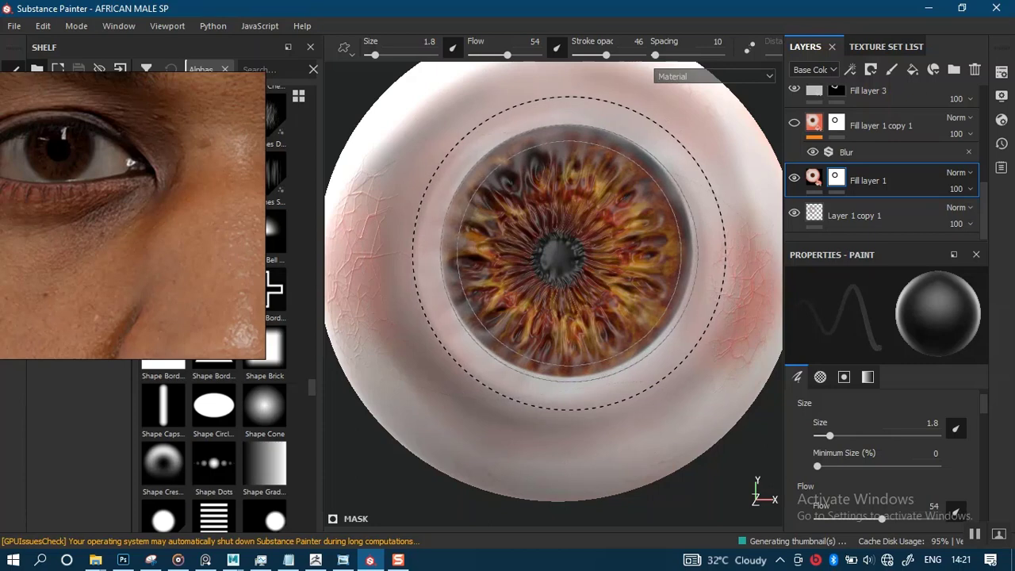
{"action": "left_click", "coordinate": [569, 251]}
{"action": "mouse_move", "coordinate": [569, 251]}
{"action": "left_mouse_down"}
{"action": "mouse_move", "coordinate": [556, 365]}
{"action": "mouse_move", "coordinate": [555, 321]}
{"action": "left_mouse_up"}
{"action": "key", "text": "ctrl+z"}
{"action": "key", "text": "ctrl+z"}
{"action": "key", "text": "ctrl+z"}
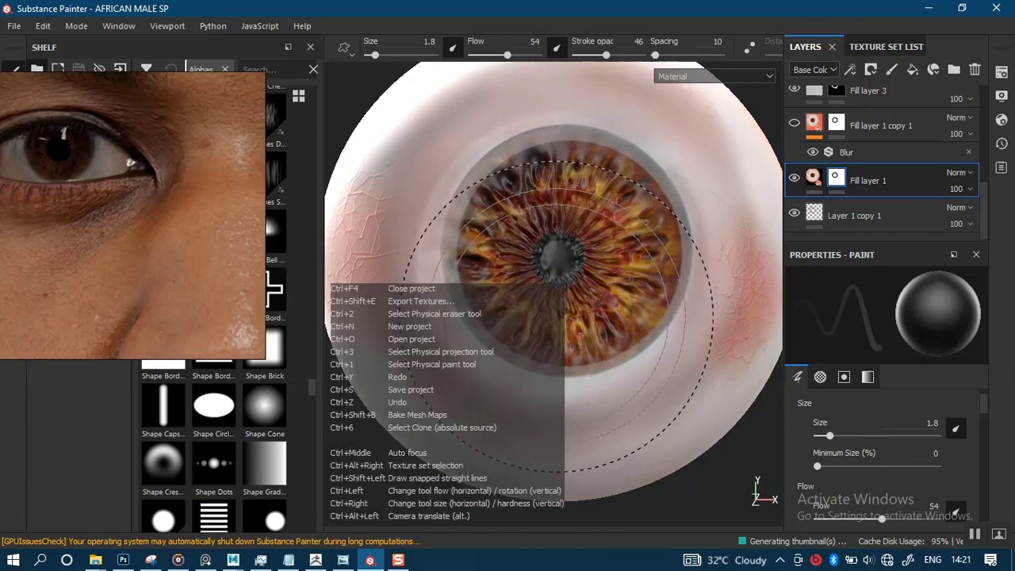
{"action": "mouse_move", "coordinate": [565, 253]}
{"action": "left_mouse_down"}
{"action": "mouse_move", "coordinate": [478, 265]}
{"action": "mouse_move", "coordinate": [502, 260]}
{"action": "left_mouse_up"}
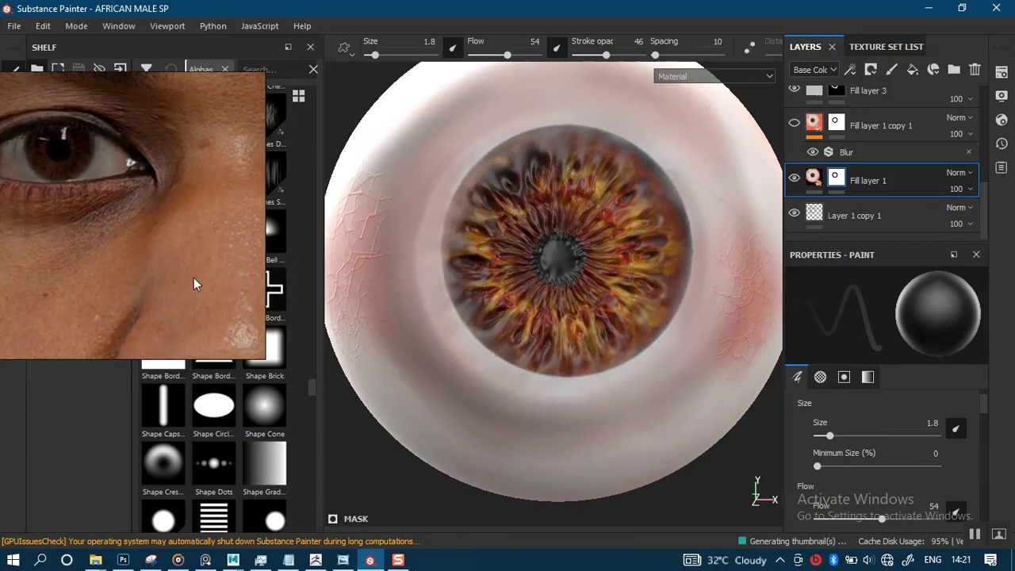
Step: Search the brushes for "DIRT" and choose the Dirt 1 brush, moving the eye reference photo clear of the work areas
{"action": "left_click_drag", "start_coordinate": [193, 278], "coordinate": [730, 221]}
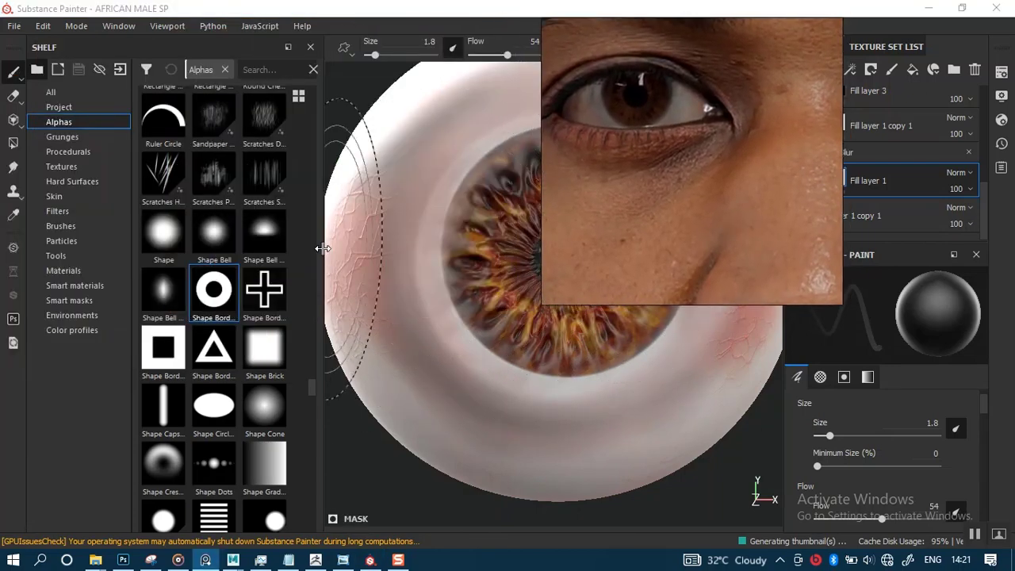
{"action": "left_click", "coordinate": [164, 240]}
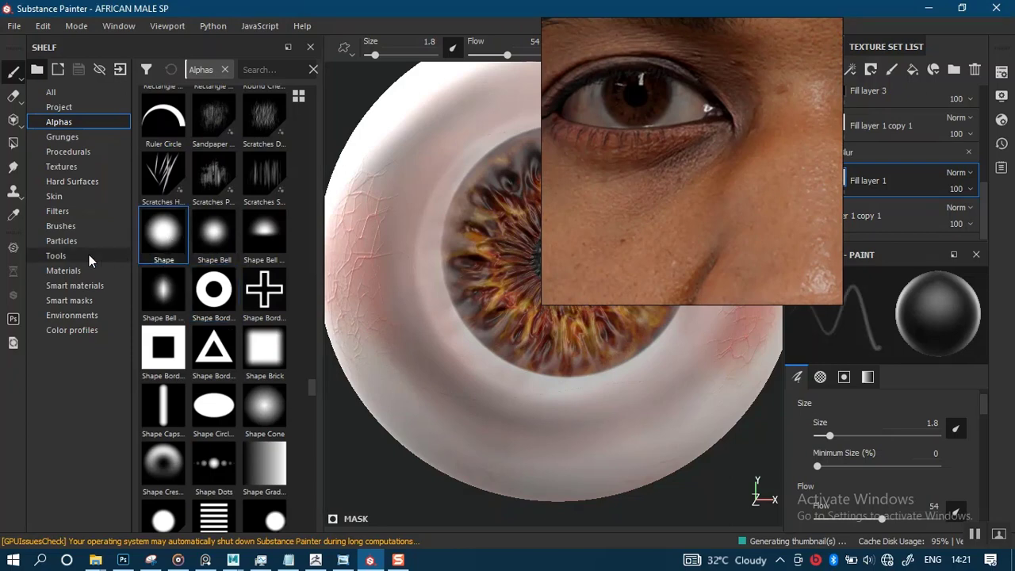
{"action": "left_click", "coordinate": [61, 227]}
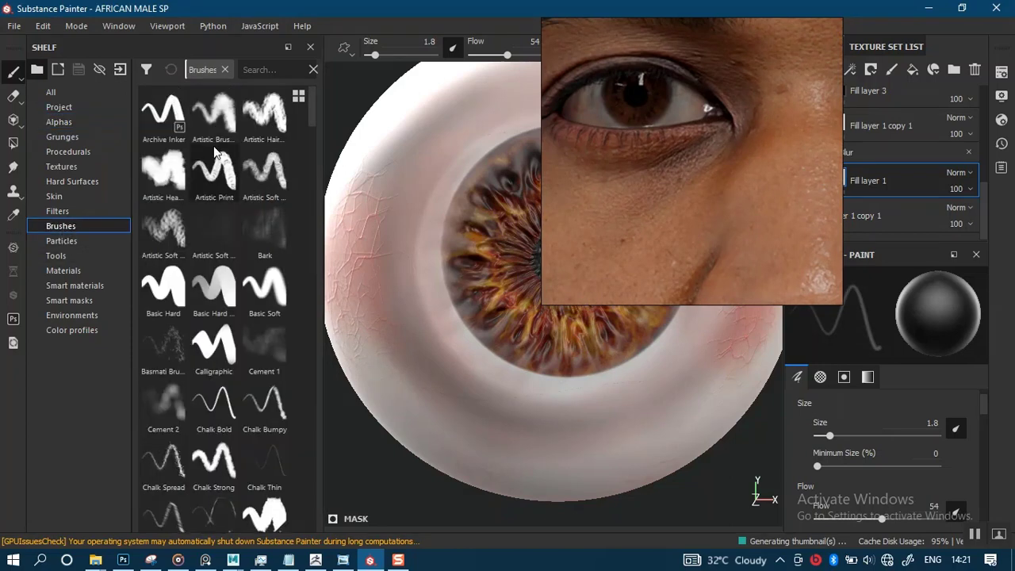
{"action": "left_click", "coordinate": [264, 71]}
{"action": "type", "text": "DIRT"}
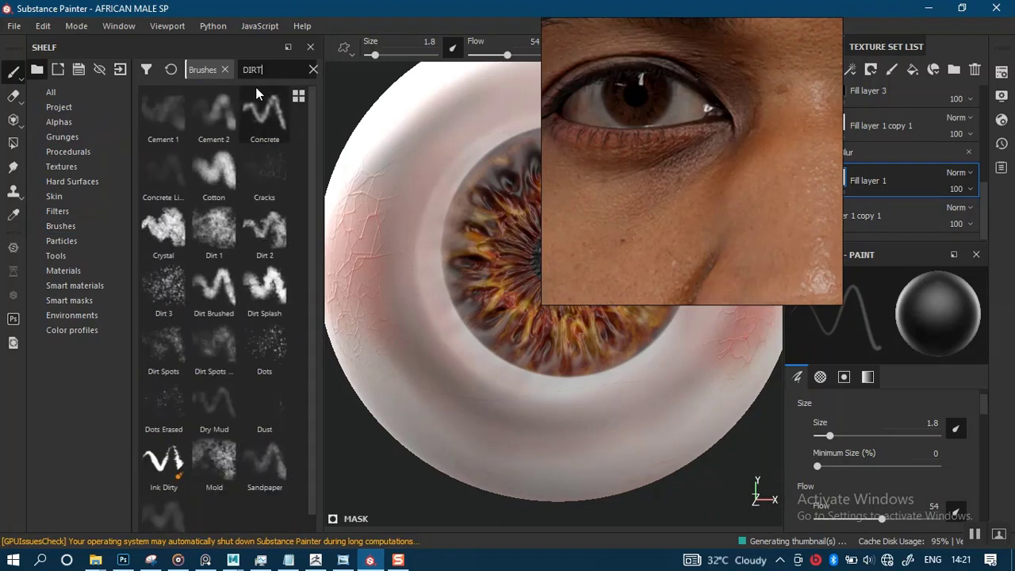
{"action": "left_click", "coordinate": [208, 226]}
{"action": "mouse_move", "coordinate": [659, 198]}
{"action": "left_mouse_down"}
{"action": "mouse_move", "coordinate": [135, 317]}
{"action": "mouse_move", "coordinate": [121, 274]}
{"action": "left_mouse_up"}
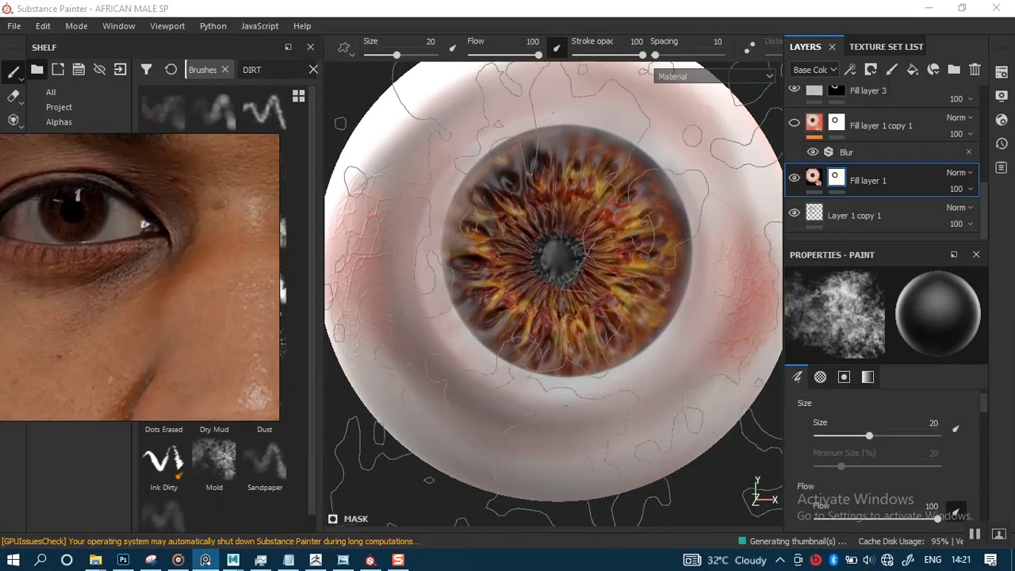
Step: Set the dirt brush to size 0.1, flow 52 and stroke opacity 43 for detailing the iris rim
{"action": "right_click_drag", "start_coordinate": [634, 270], "coordinate": [548, 273], "text": "alt"}
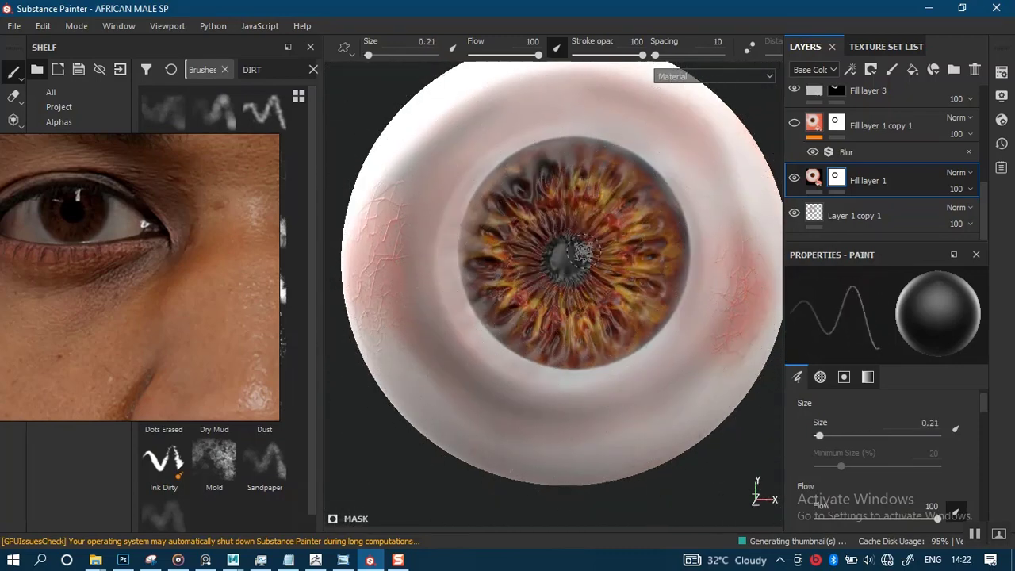
{"action": "scroll", "coordinate": [559, 159], "scroll_direction": "up", "scroll_amount": 5}
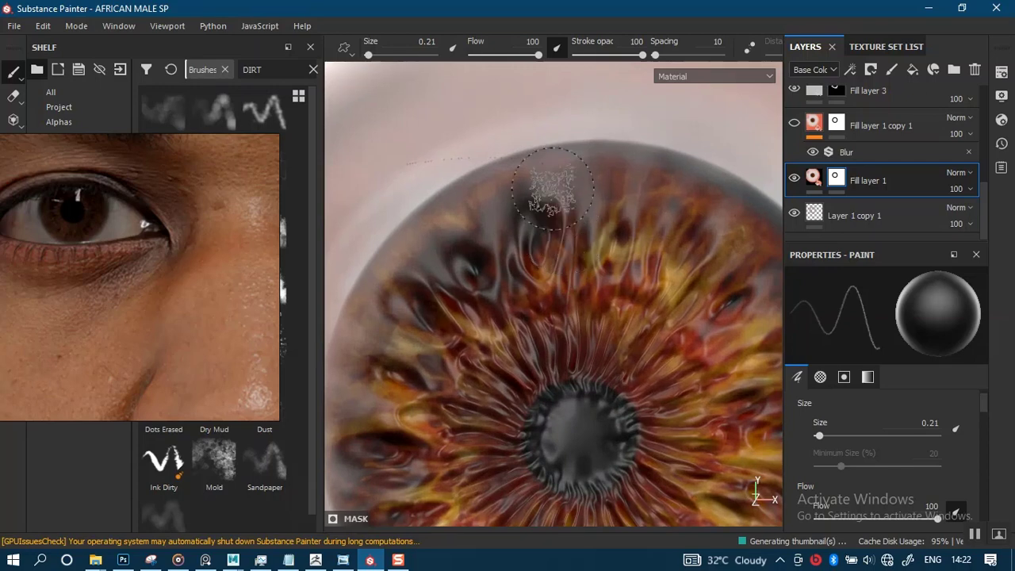
{"action": "right_click_drag", "start_coordinate": [571, 184], "coordinate": [566, 184], "text": "ctrl"}
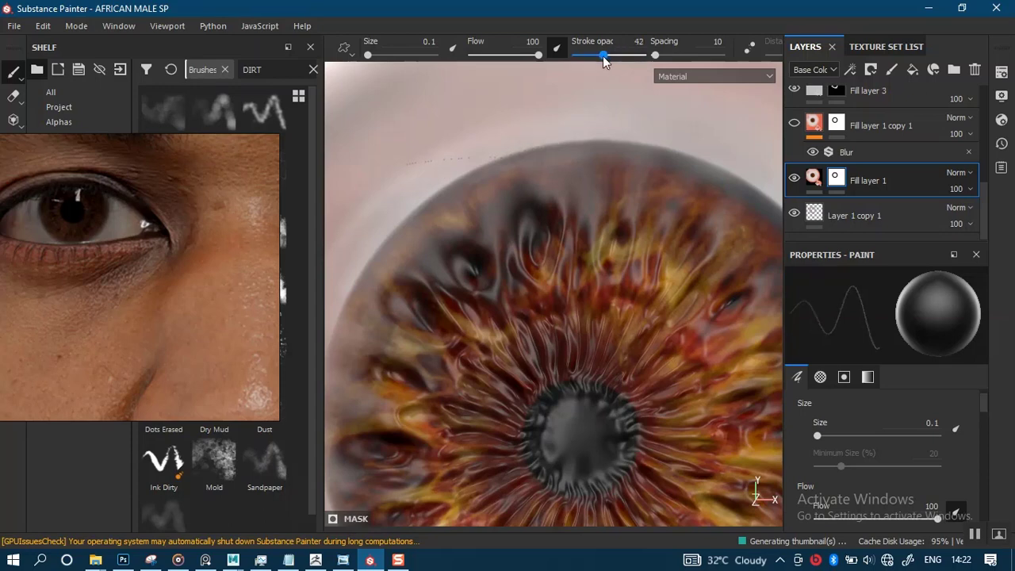
{"action": "left_click_drag", "start_coordinate": [538, 55], "coordinate": [506, 55]}
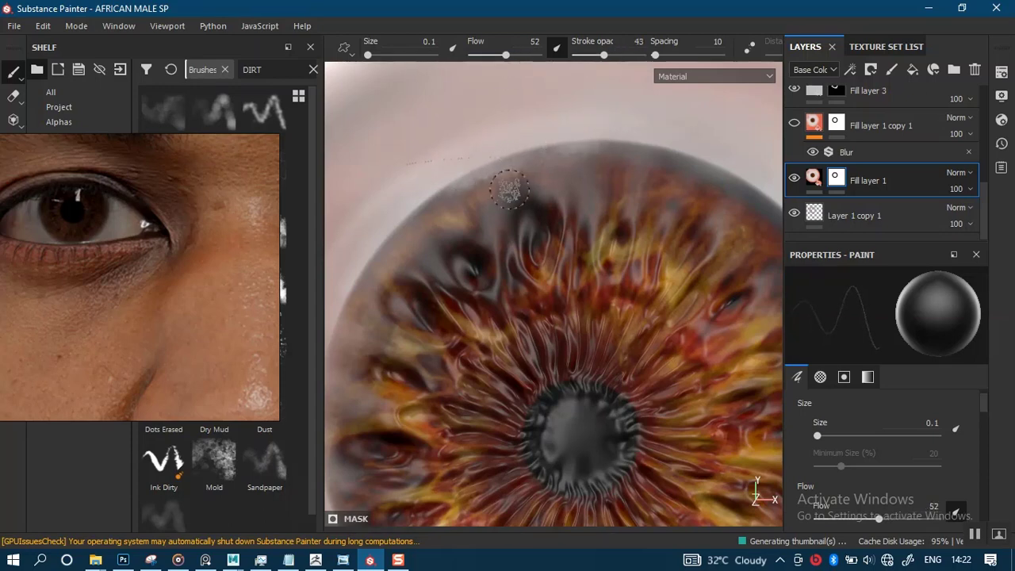
Step: Paint dirt strokes all around the outer iris rim on the Fill layer 1 mask to break up its hard edge
{"action": "scroll", "coordinate": [509, 189], "scroll_direction": "up", "scroll_amount": 2}
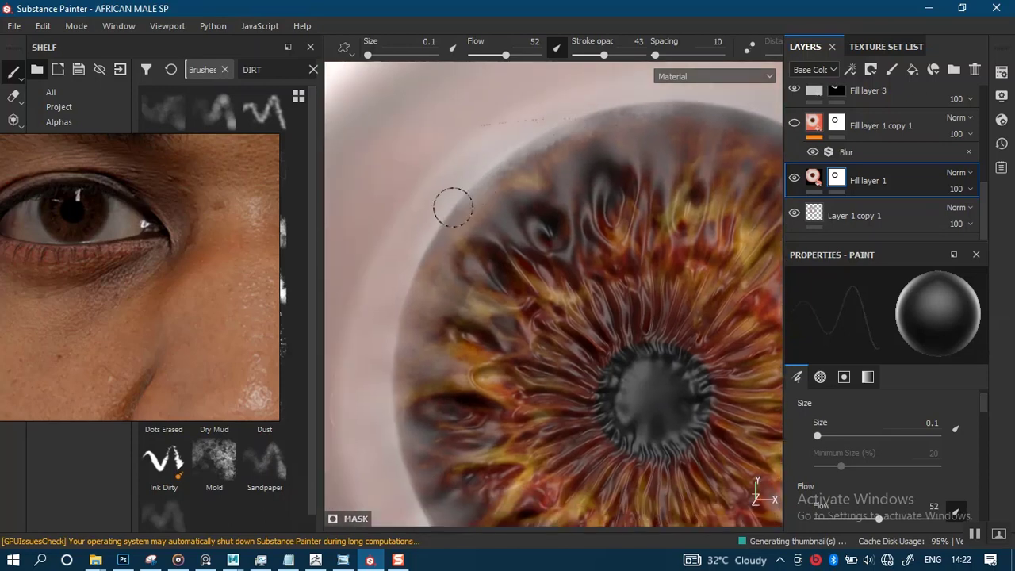
{"action": "middle_click_drag", "start_coordinate": [430, 243], "coordinate": [451, 163]}
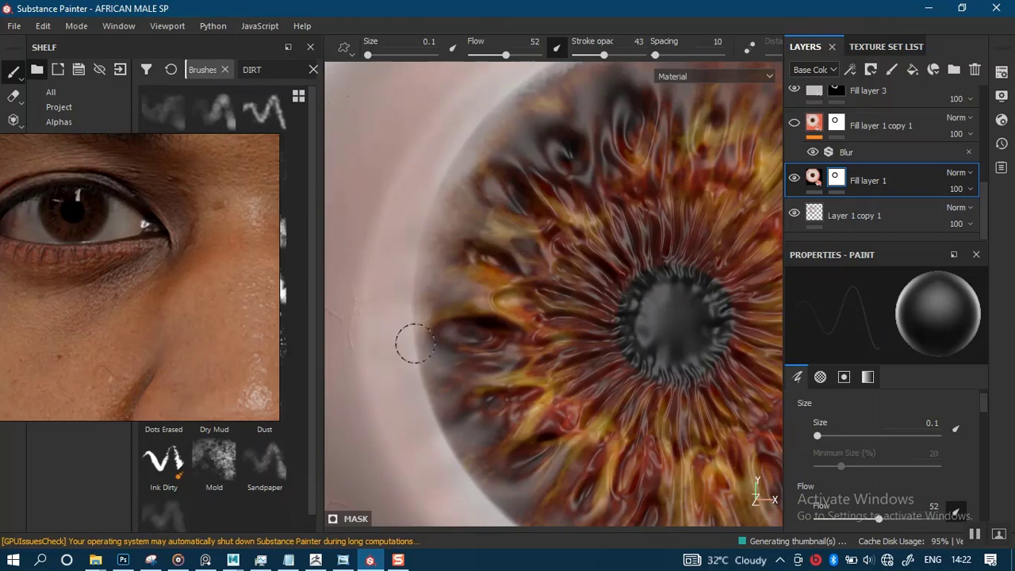
{"action": "middle_click_drag", "start_coordinate": [490, 337], "coordinate": [437, 281]}
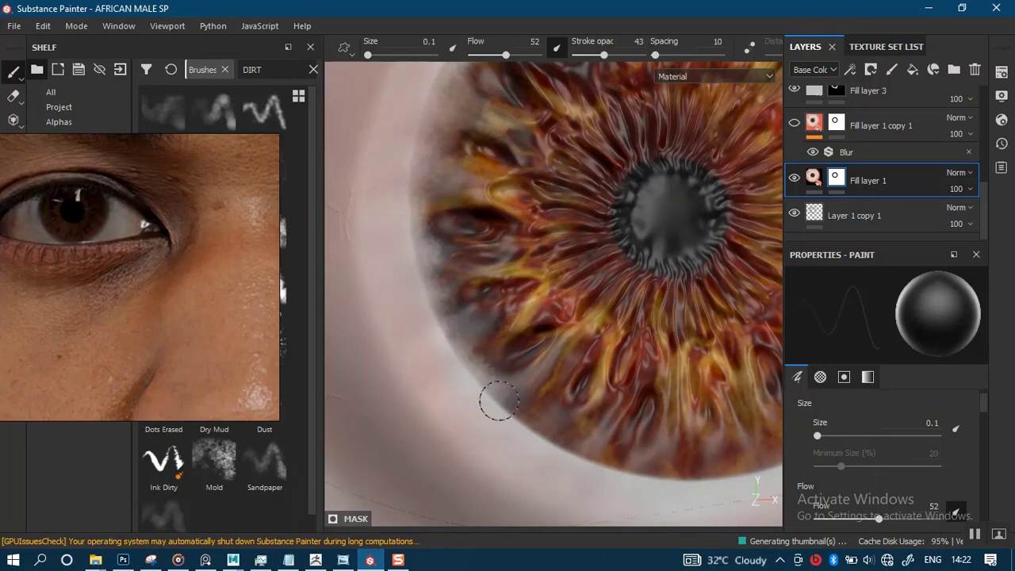
{"action": "middle_click_drag", "start_coordinate": [511, 416], "coordinate": [507, 327]}
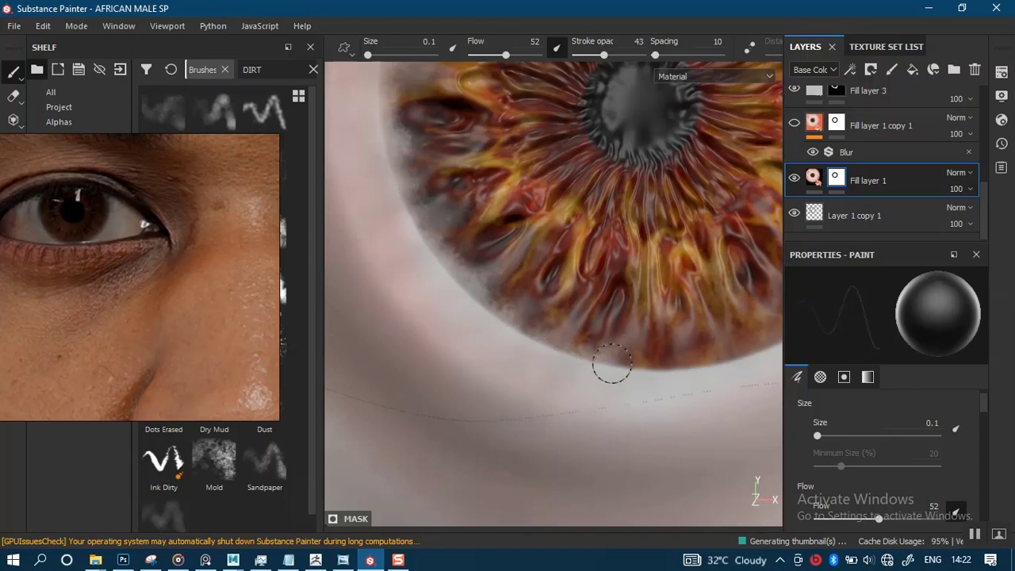
{"action": "middle_click_drag", "start_coordinate": [677, 372], "coordinate": [495, 397]}
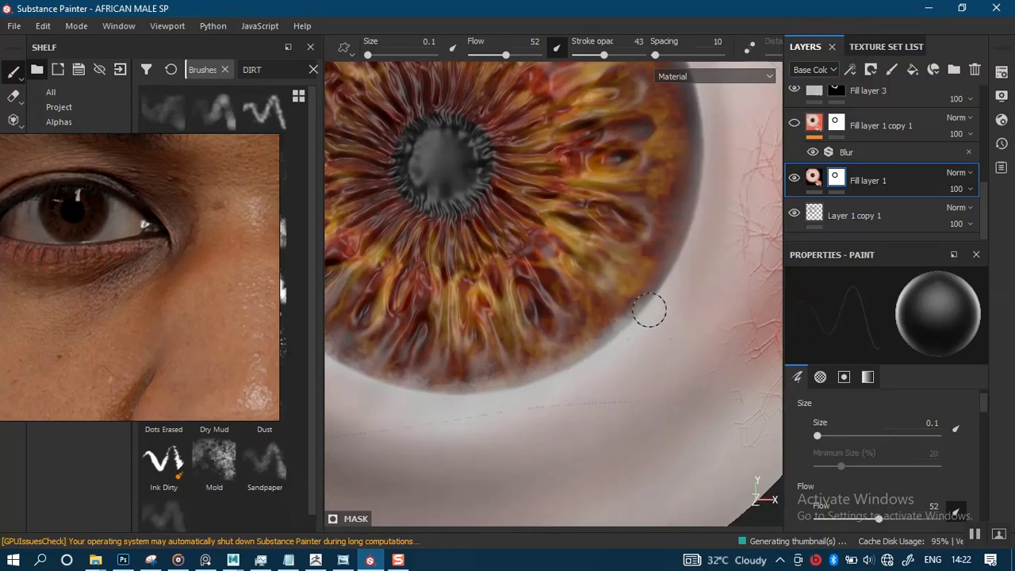
{"action": "middle_click_drag", "start_coordinate": [694, 178], "coordinate": [669, 313]}
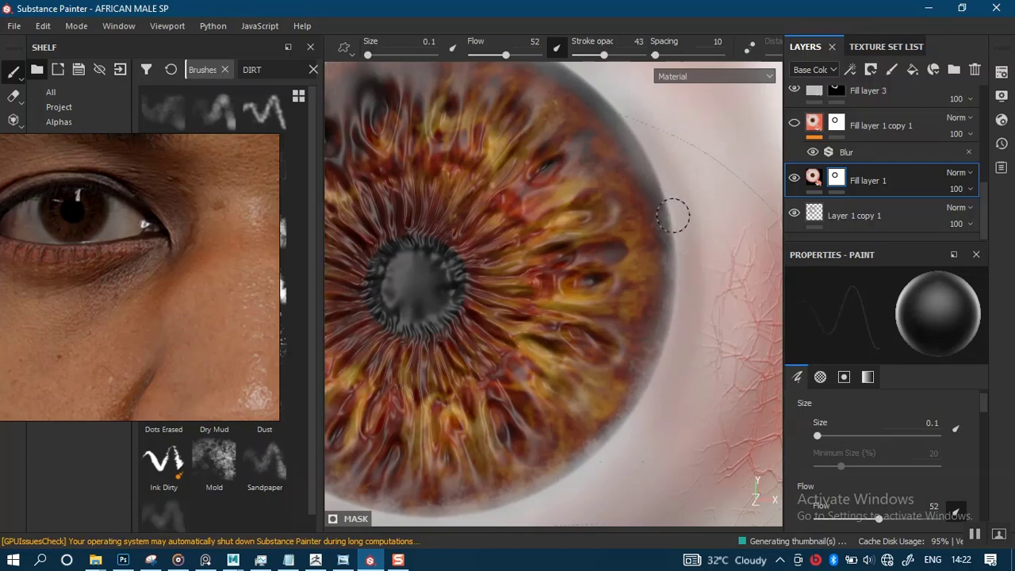
{"action": "middle_click_drag", "start_coordinate": [643, 235], "coordinate": [661, 233]}
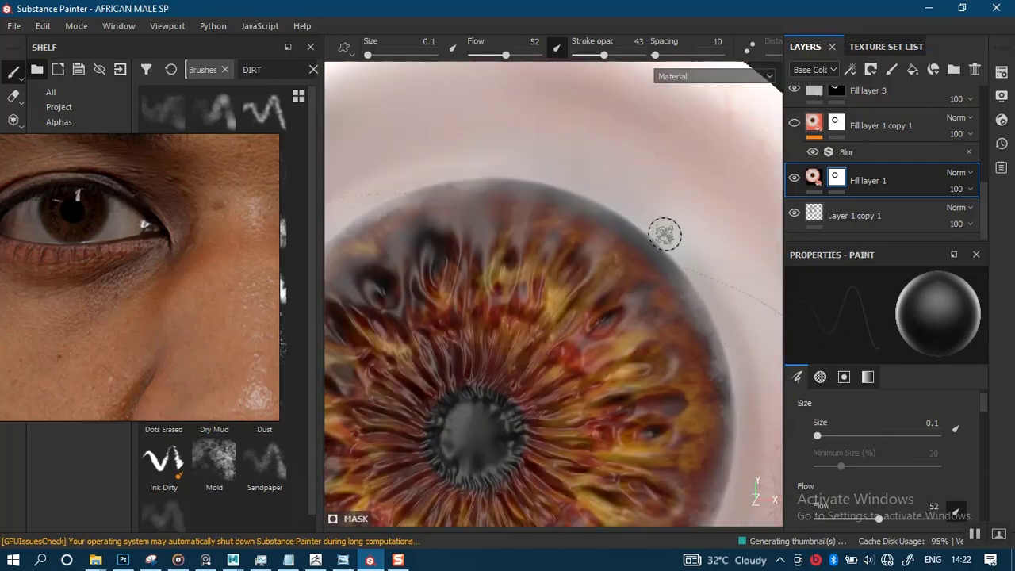
{"action": "mouse_move", "coordinate": [610, 205]}
{"action": "left_mouse_down"}
{"action": "mouse_move", "coordinate": [564, 184]}
{"action": "mouse_move", "coordinate": [478, 174]}
{"action": "mouse_move", "coordinate": [547, 172]}
{"action": "mouse_move", "coordinate": [597, 191]}
{"action": "mouse_move", "coordinate": [669, 243]}
{"action": "mouse_move", "coordinate": [643, 232]}
{"action": "left_mouse_up"}
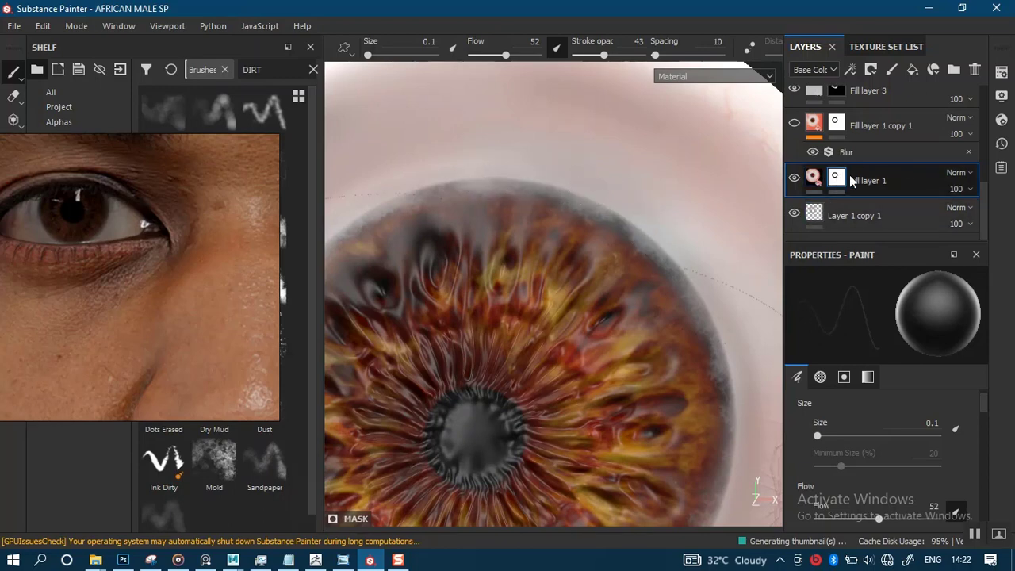
Step: Add a Blur filter to the Fill layer 1 mask and check the softened iris edge
{"action": "right_click", "coordinate": [839, 180]}
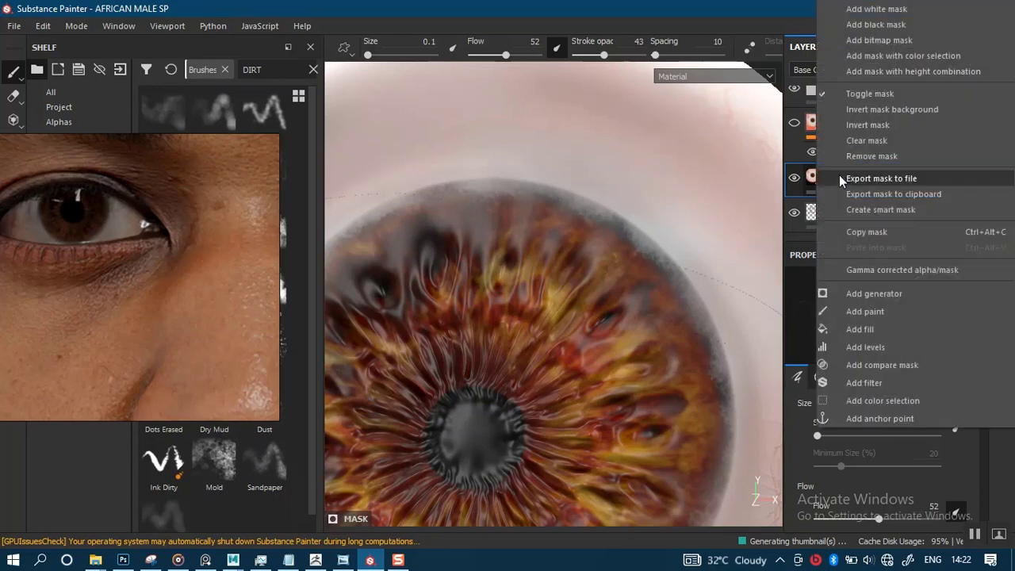
{"action": "left_click", "coordinate": [865, 382]}
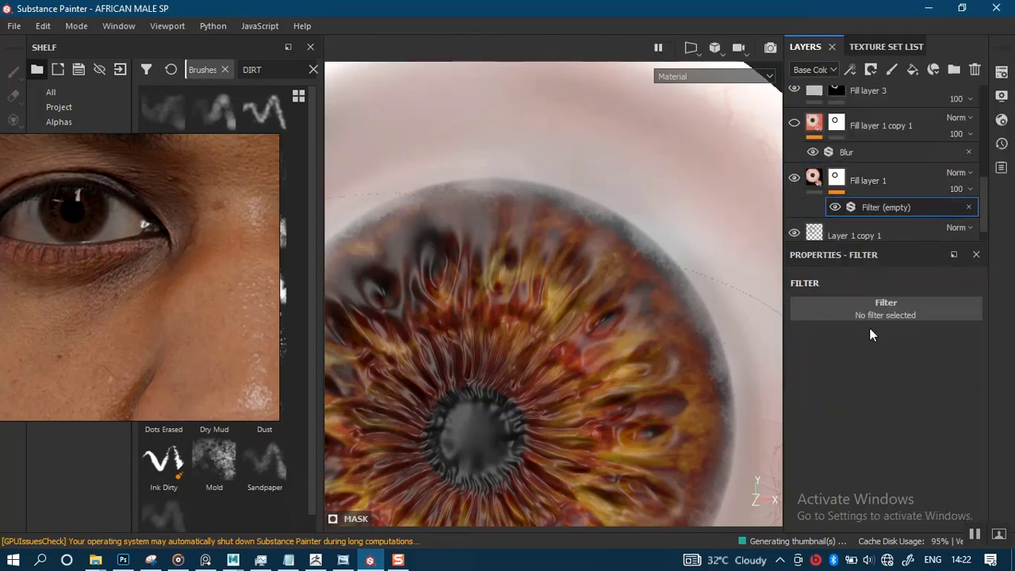
{"action": "left_click", "coordinate": [876, 315]}
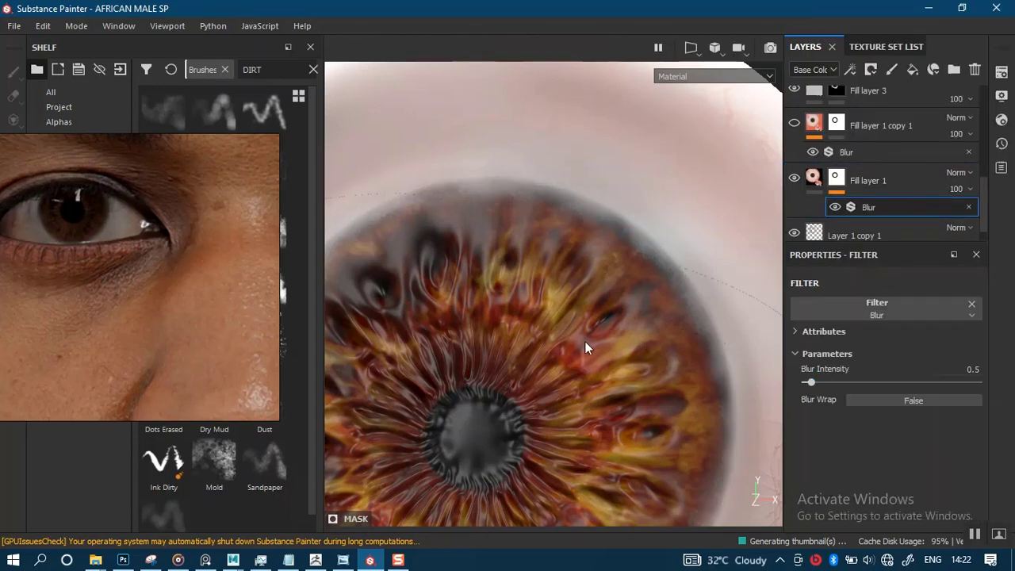
{"action": "right_click_drag", "start_coordinate": [571, 327], "coordinate": [576, 389], "text": "alt"}
{"action": "middle_click_drag", "start_coordinate": [576, 389], "coordinate": [579, 271], "text": "alt"}
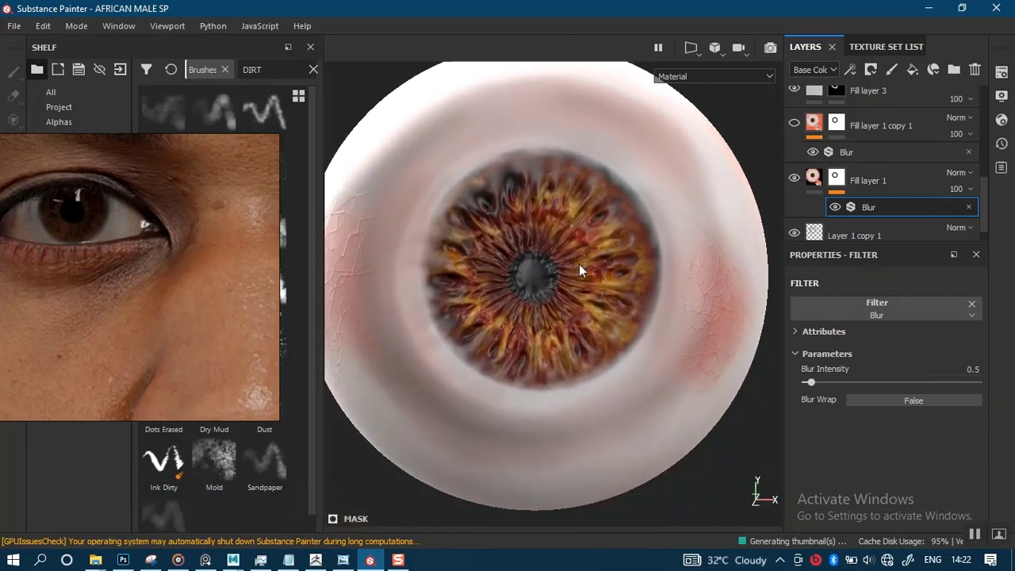
Step: Show Fill layer 4, the dark ring around the iris, and lower its opacity to 70
{"action": "left_click_drag", "start_coordinate": [983, 189], "coordinate": [975, 91]}
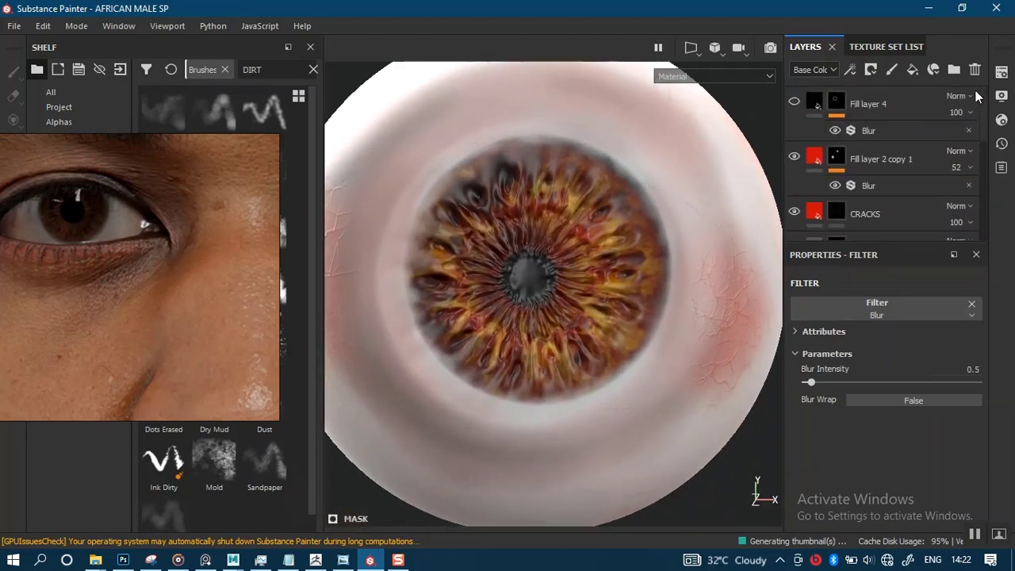
{"action": "left_click", "coordinate": [794, 104]}
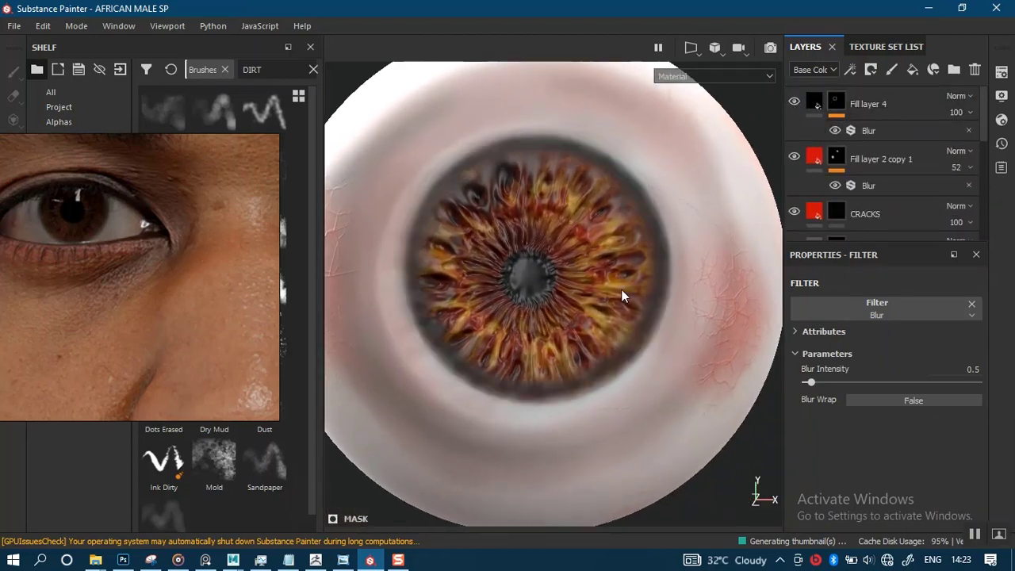
{"action": "right_click_drag", "start_coordinate": [621, 288], "coordinate": [523, 326], "text": "alt"}
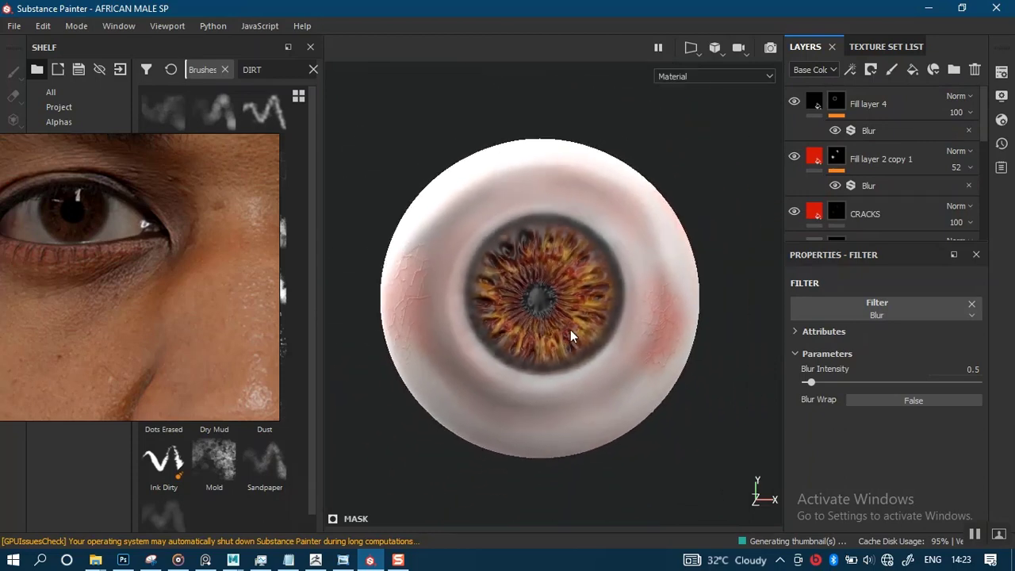
{"action": "left_click", "coordinate": [969, 112]}
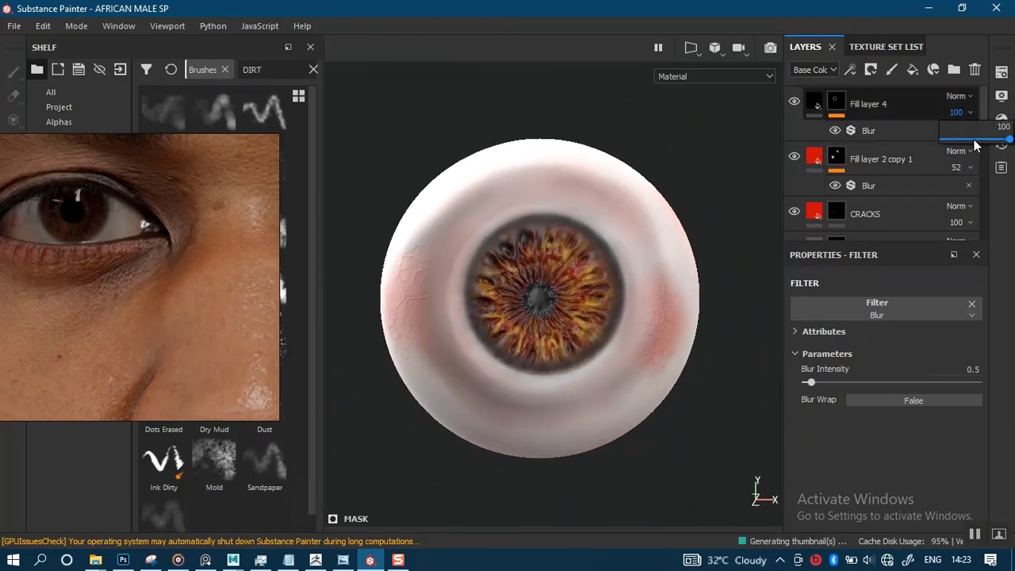
{"action": "left_click", "coordinate": [974, 140]}
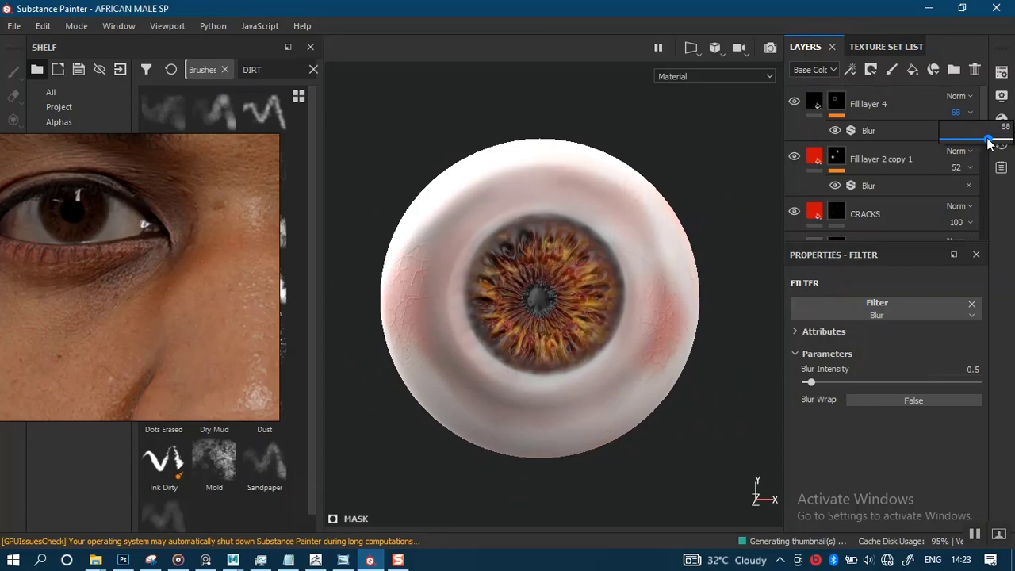
Step: Display the AFRICA_MALE head together with the INNER_EYES6 texture set and examine both eyes in the face, returning to the layer stack
{"action": "right_click_drag", "start_coordinate": [600, 211], "coordinate": [508, 232], "text": "alt"}
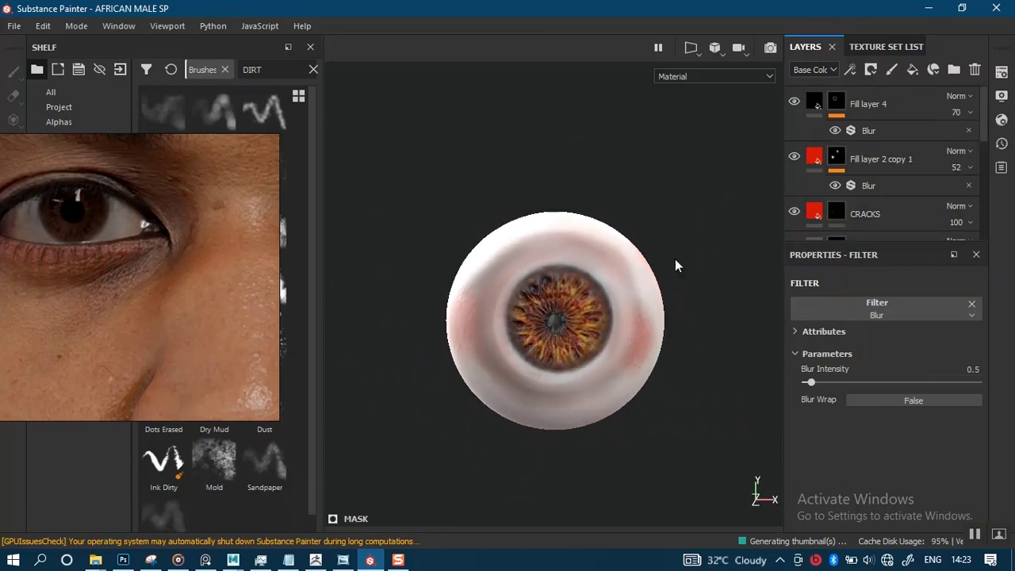
{"action": "left_click", "coordinate": [883, 47]}
{"action": "left_click", "coordinate": [820, 66]}
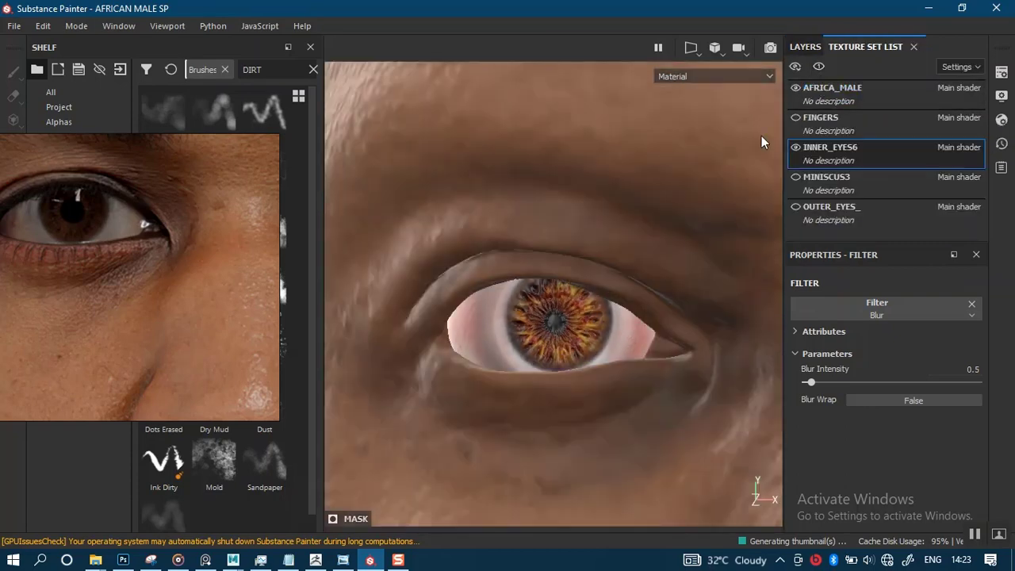
{"action": "right_click_drag", "start_coordinate": [554, 229], "coordinate": [581, 527], "text": "alt"}
{"action": "middle_click_drag", "start_coordinate": [581, 526], "coordinate": [533, 336], "text": "alt"}
{"action": "right_click_drag", "start_coordinate": [533, 336], "coordinate": [577, 479], "text": "alt"}
{"action": "mouse_move", "coordinate": [539, 394]}
{"action": "right_mouse_down", "text": "alt"}
{"action": "mouse_move", "coordinate": [552, 449]}
{"action": "mouse_move", "coordinate": [539, 382]}
{"action": "right_mouse_up", "text": "alt"}
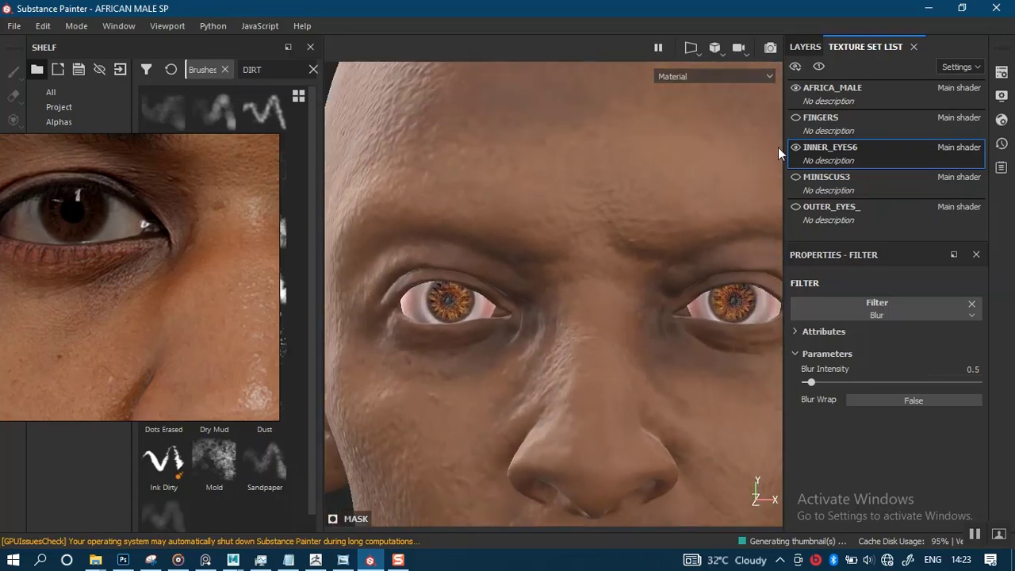
{"action": "left_click", "coordinate": [809, 46]}
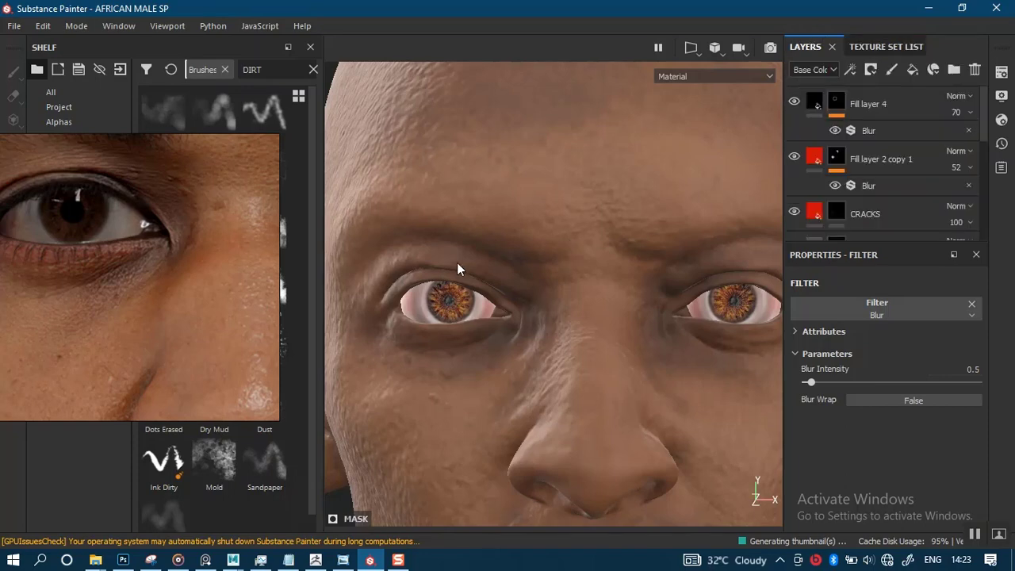
{"action": "right_click_drag", "start_coordinate": [488, 328], "coordinate": [467, 349], "text": "alt"}
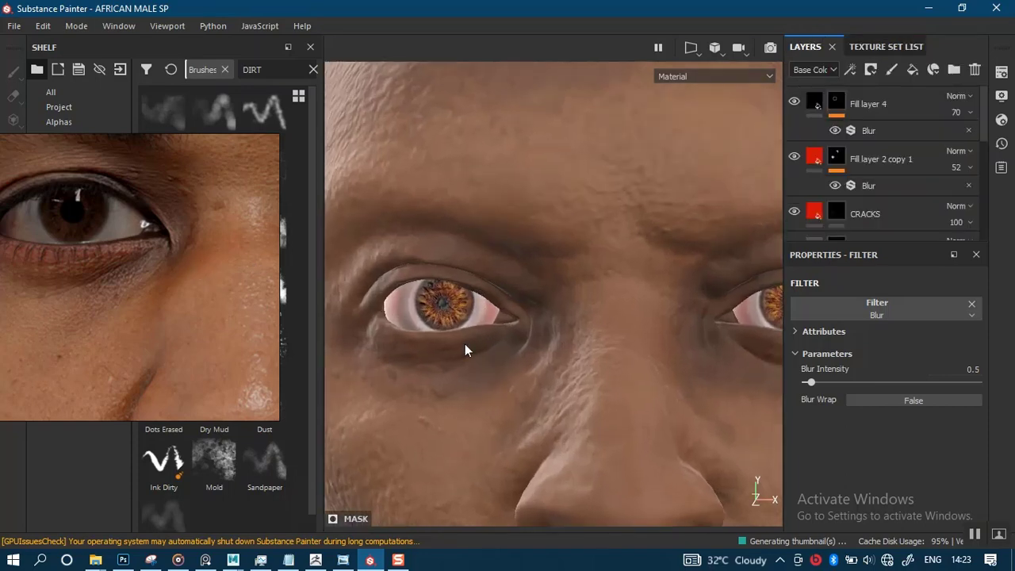
Step: Rename Fill layer 4, the dark ring around the iris, as RING EYE EDGE
{"action": "middle_click_drag", "start_coordinate": [467, 349], "coordinate": [501, 337], "text": "alt"}
{"action": "right_click_drag", "start_coordinate": [496, 247], "coordinate": [491, 476], "text": "alt"}
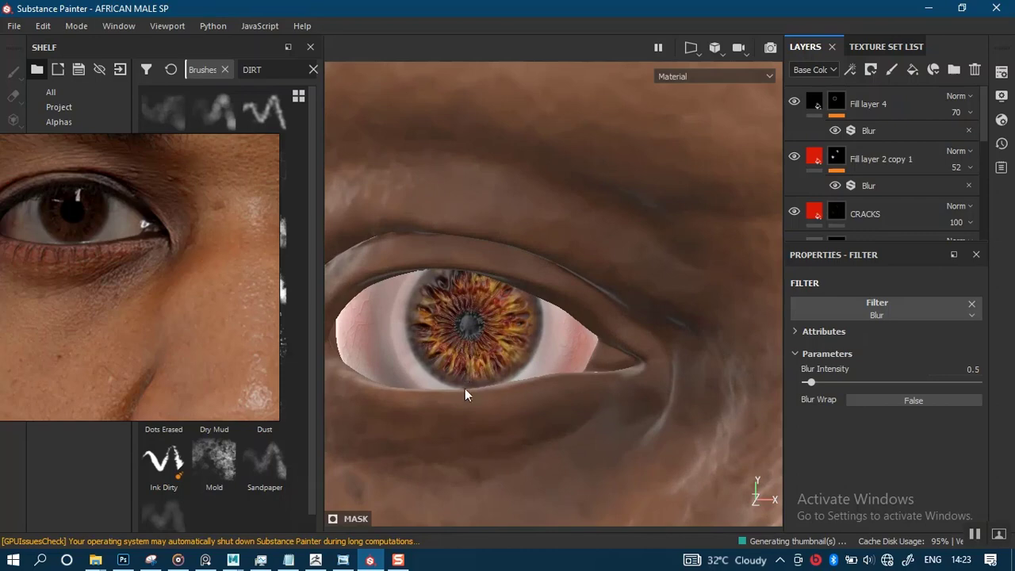
{"action": "middle_click_drag", "start_coordinate": [464, 395], "coordinate": [498, 344], "text": "alt"}
{"action": "right_click_drag", "start_coordinate": [498, 344], "coordinate": [545, 413], "text": "alt"}
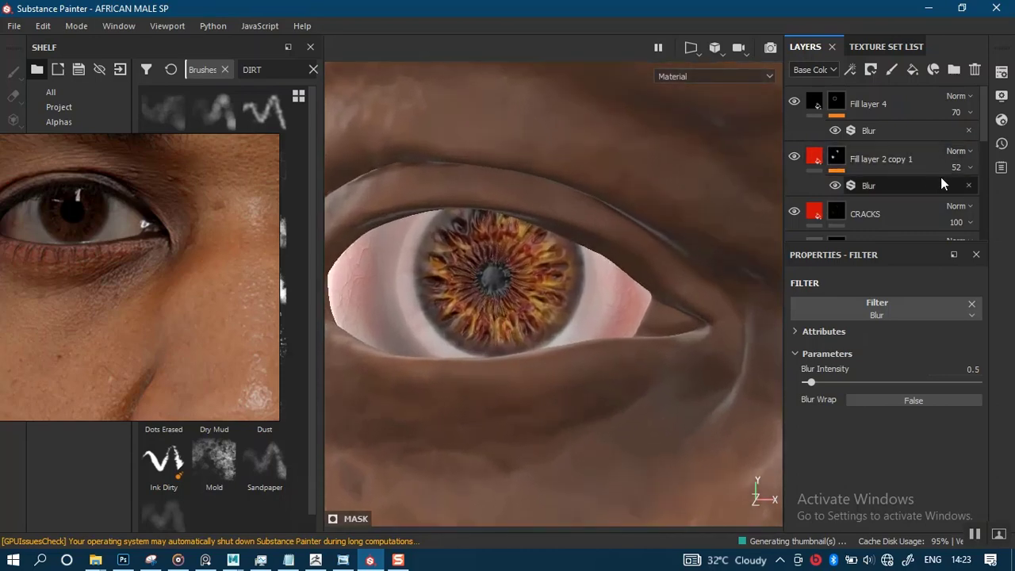
{"action": "double_click", "coordinate": [869, 103]}
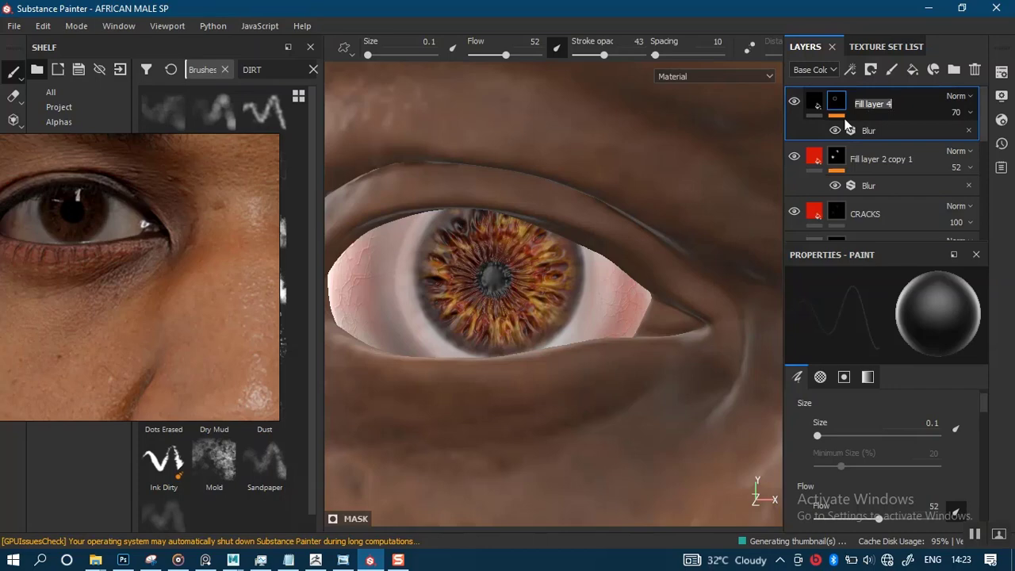
{"action": "type", "text": "RING EYE EDGE"}
{"action": "key", "text": "Return"}
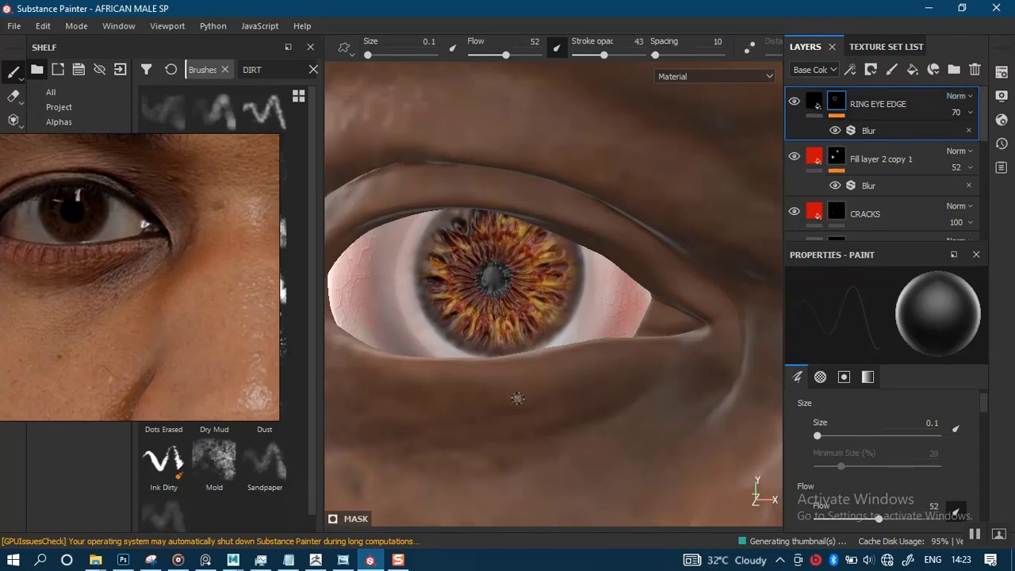
Step: Move the eye reference photo off the brush shelf, shorten the brush search to "D" and choose the Basic Hard brush
{"action": "scroll", "coordinate": [517, 364], "scroll_direction": "down", "scroll_amount": 4}
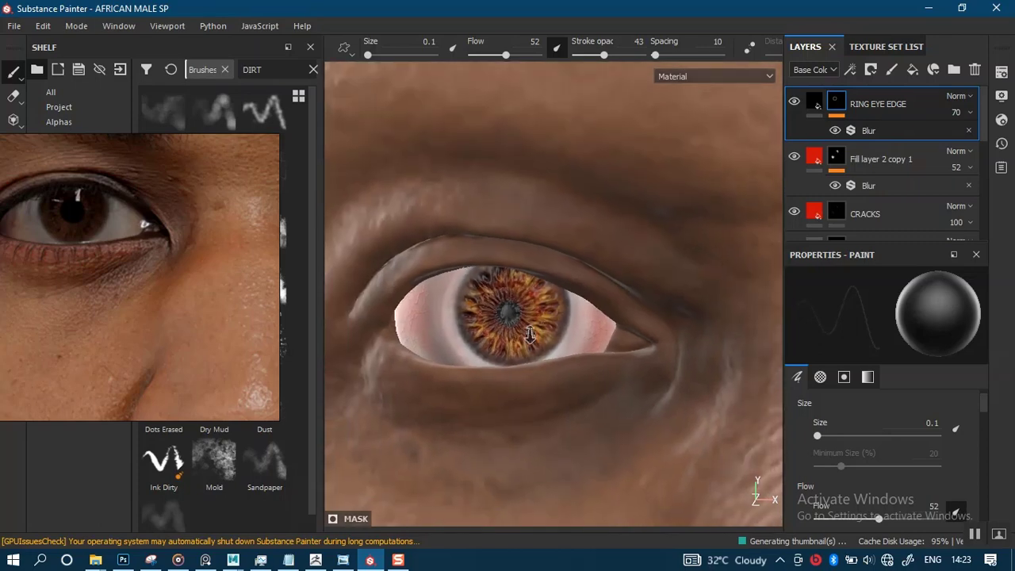
{"action": "scroll", "coordinate": [516, 366], "scroll_direction": "up", "scroll_amount": 3}
{"action": "middle_click_drag", "start_coordinate": [517, 369], "coordinate": [523, 349], "text": "alt"}
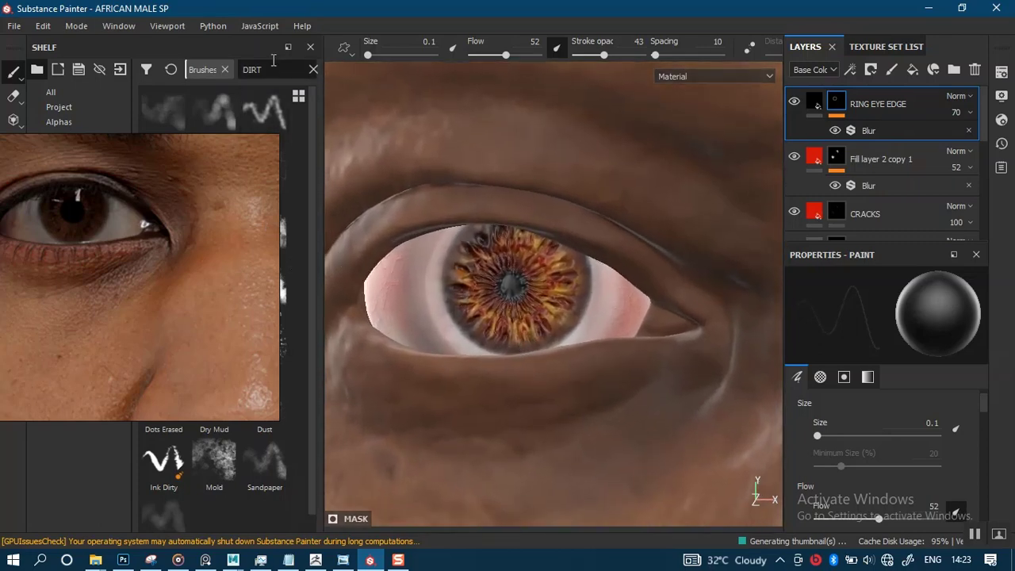
{"action": "left_click_drag", "start_coordinate": [270, 48], "coordinate": [244, 50]}
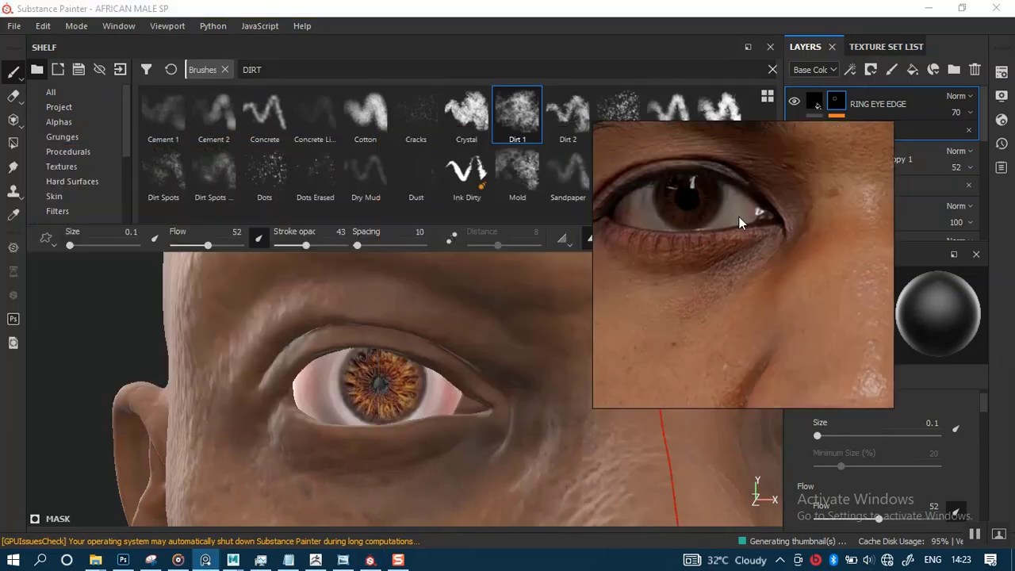
{"action": "left_click_drag", "start_coordinate": [49, 56], "coordinate": [132, 144]}
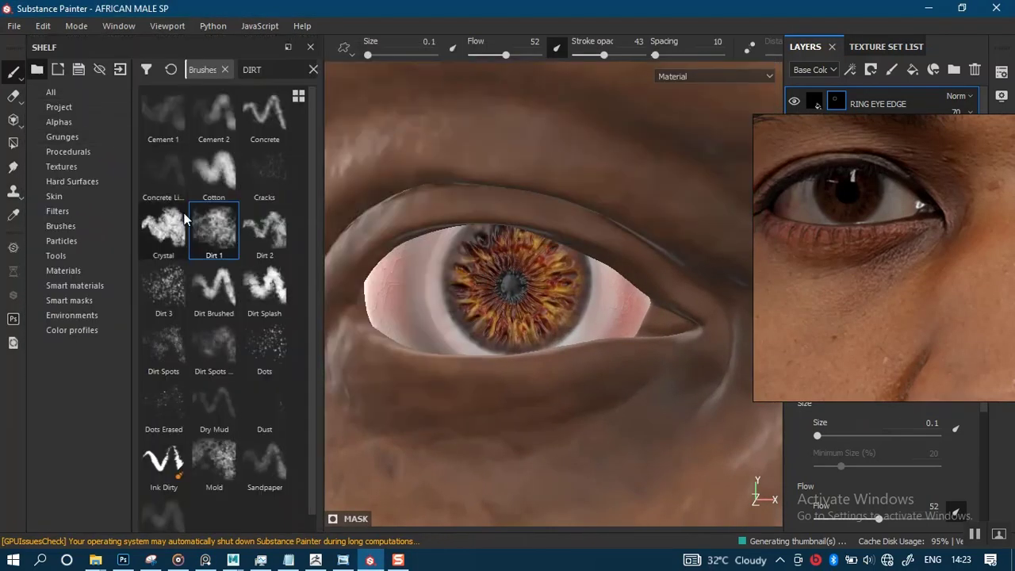
{"action": "left_click", "coordinate": [267, 69]}
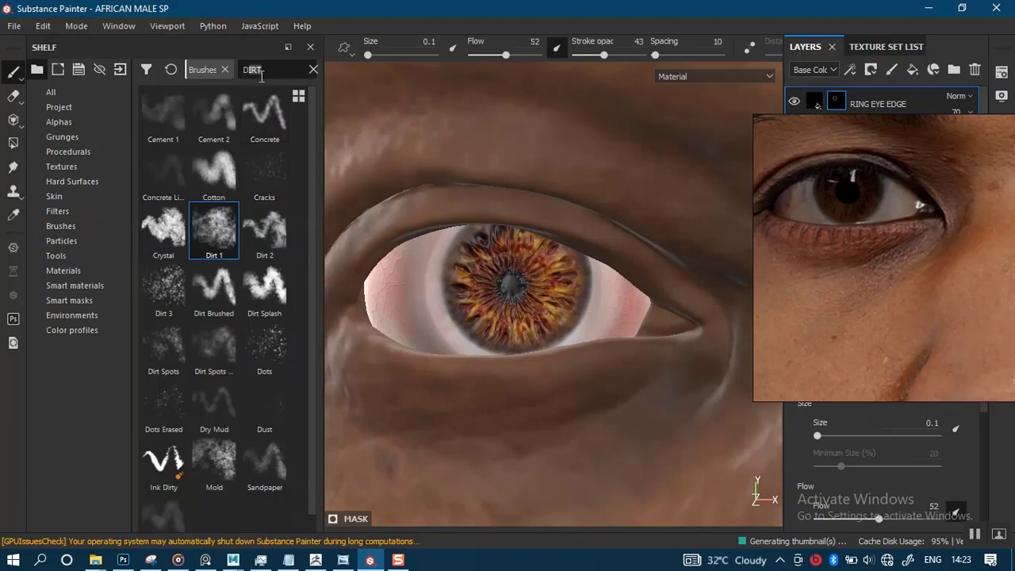
{"action": "key", "text": "BackSpace"}
{"action": "key", "text": "BackSpace"}
{"action": "key", "text": "BackSpace"}
{"action": "left_click", "coordinate": [222, 123]}
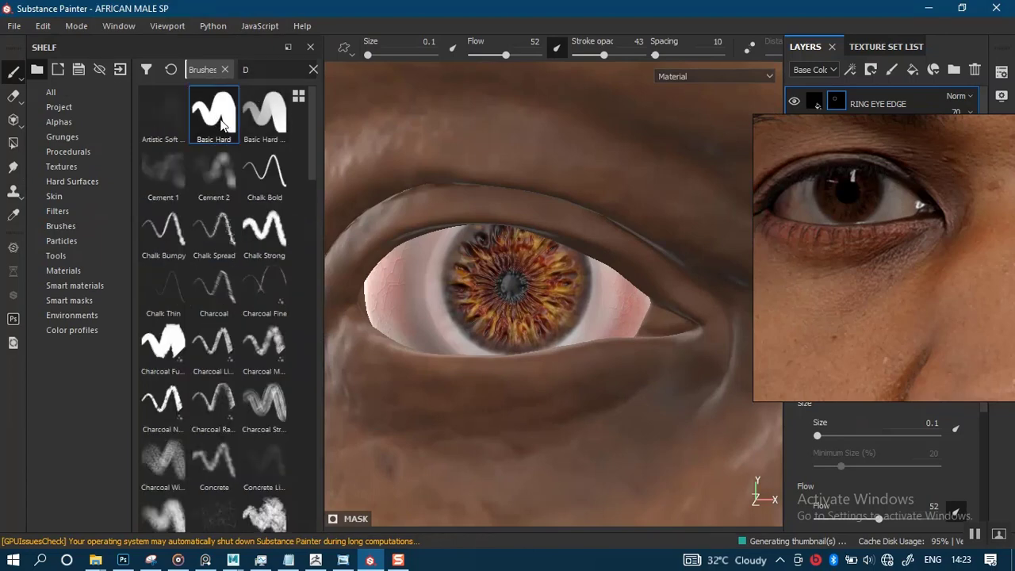
Step: Reduce the Basic Hard brush size to 0.58 and move the reference photo back beside the eye model
{"action": "key", "text": "bracketleft"}
{"action": "key", "text": "bracketleft"}
{"action": "key", "text": "bracketleft"}
{"action": "key", "text": "bracketleft"}
{"action": "key", "text": "bracketleft"}
{"action": "key", "text": "bracketleft"}
{"action": "key", "text": "bracketleft"}
{"action": "key", "text": "bracketleft"}
{"action": "key", "text": "bracketleft"}
{"action": "key", "text": "bracketleft"}
{"action": "key", "text": "bracketleft"}
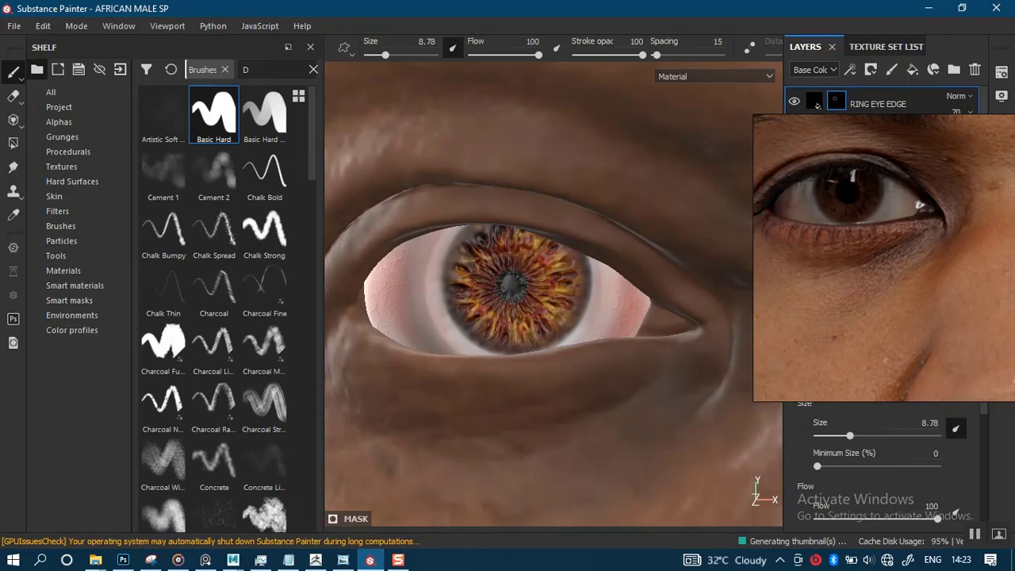
{"action": "key", "text": "bracketleft"}
{"action": "key", "text": "bracketleft"}
{"action": "mouse_move", "coordinate": [861, 296]}
{"action": "left_mouse_down"}
{"action": "mouse_move", "coordinate": [380, 328]}
{"action": "mouse_move", "coordinate": [95, 312]}
{"action": "left_mouse_up"}
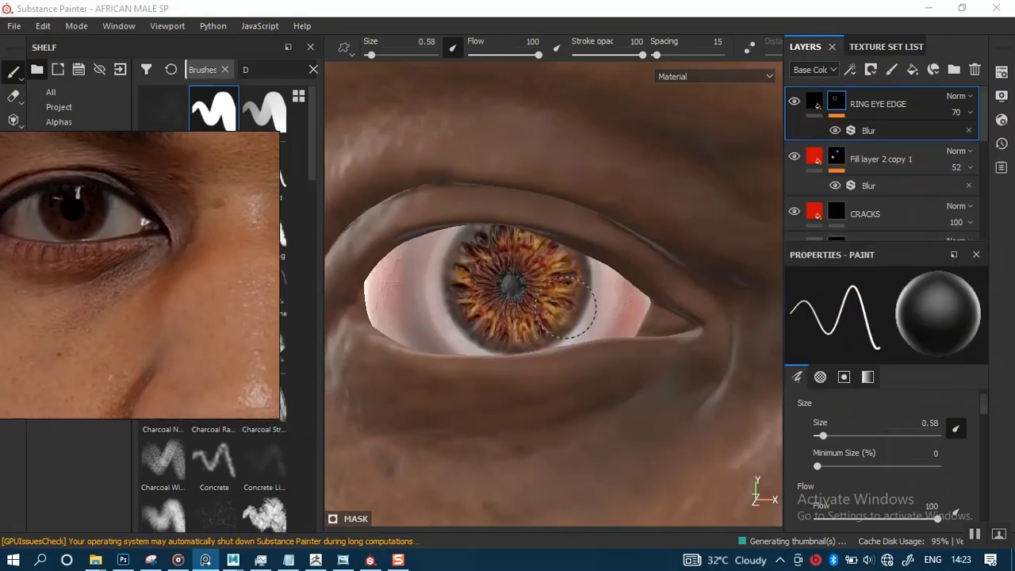
Step: Add a fill layer above RING EYE EDGE, set its base color to black and give it a black mask
{"action": "right_click_drag", "start_coordinate": [572, 300], "coordinate": [567, 301], "text": "alt"}
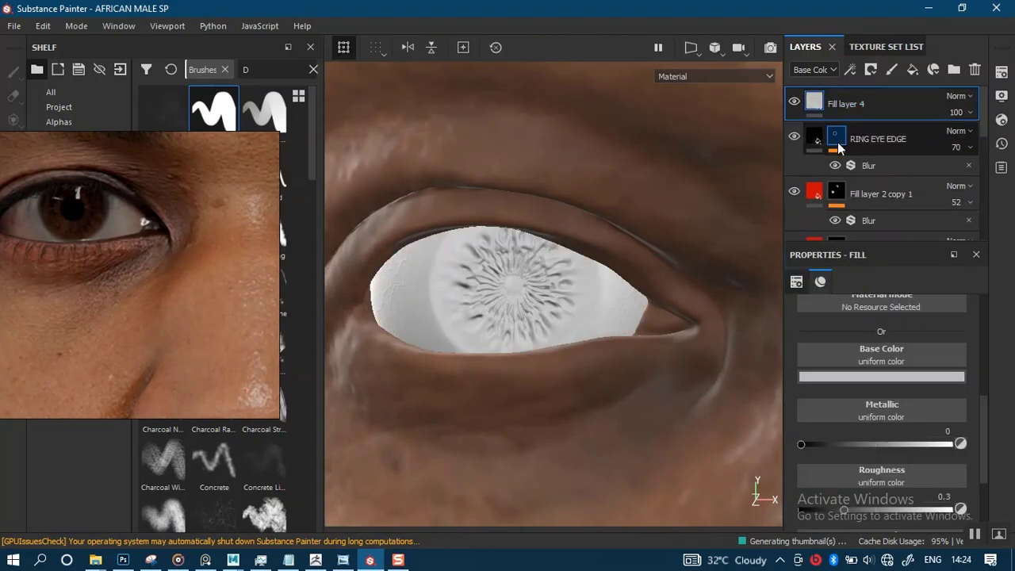
{"action": "left_click", "coordinate": [858, 377]}
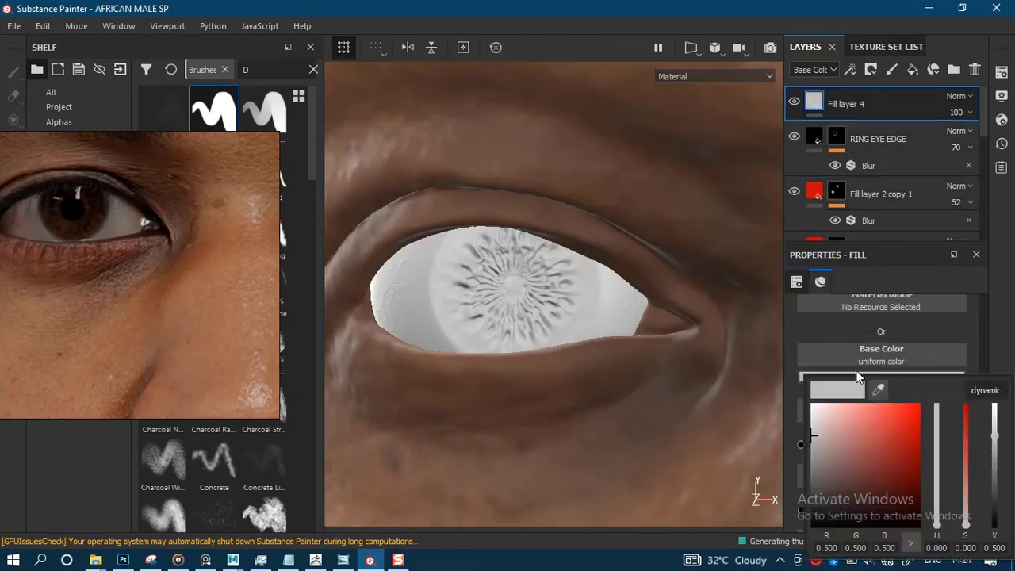
{"action": "left_click_drag", "start_coordinate": [846, 428], "coordinate": [801, 485]}
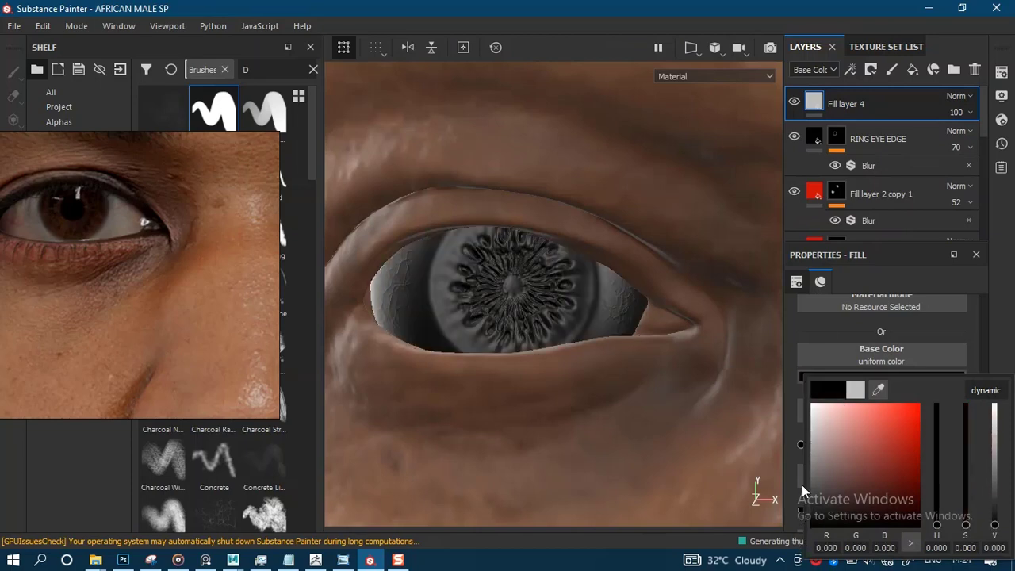
{"action": "right_click", "coordinate": [814, 102]}
{"action": "left_click", "coordinate": [841, 119]}
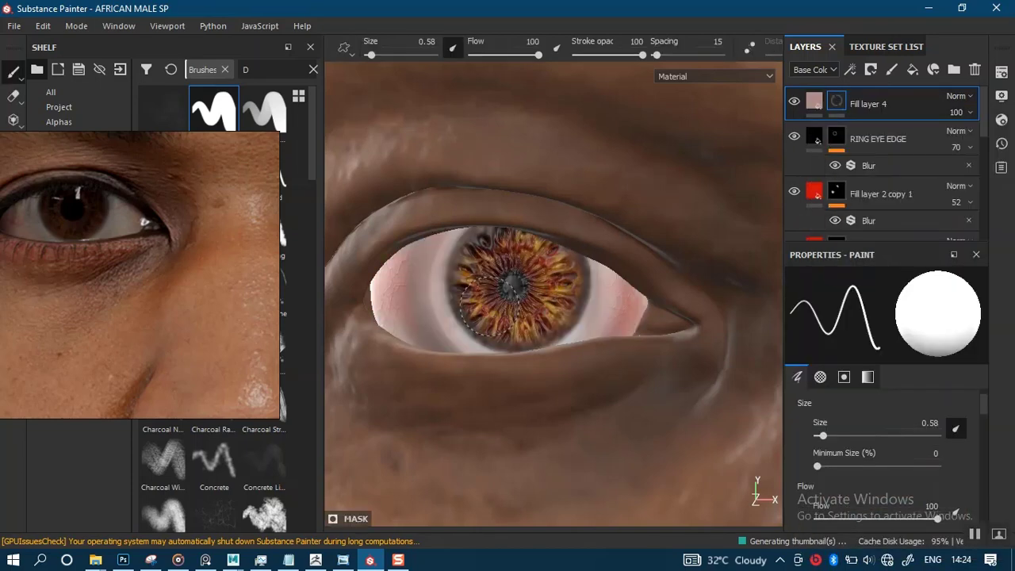
Step: Set the brush size to 0.38 and paint the pupil at the iris centre on the new black layer's mask
{"action": "scroll", "coordinate": [509, 280], "scroll_direction": "up", "scroll_amount": 3}
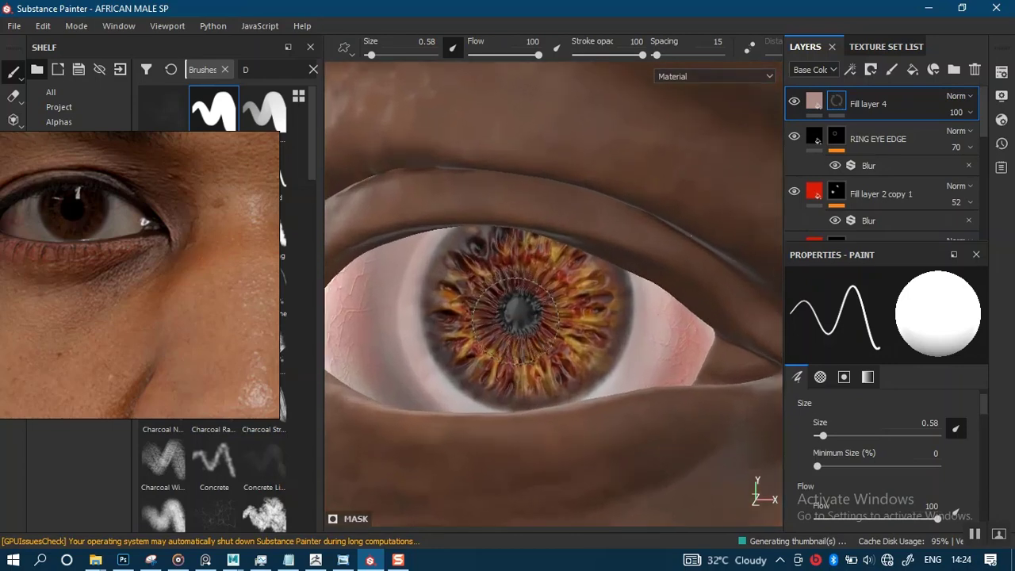
{"action": "mouse_move", "coordinate": [520, 314]}
{"action": "right_mouse_down", "text": "ctrl"}
{"action": "mouse_move", "coordinate": [504, 313]}
{"action": "mouse_move", "coordinate": [520, 311]}
{"action": "right_mouse_up", "text": "ctrl"}
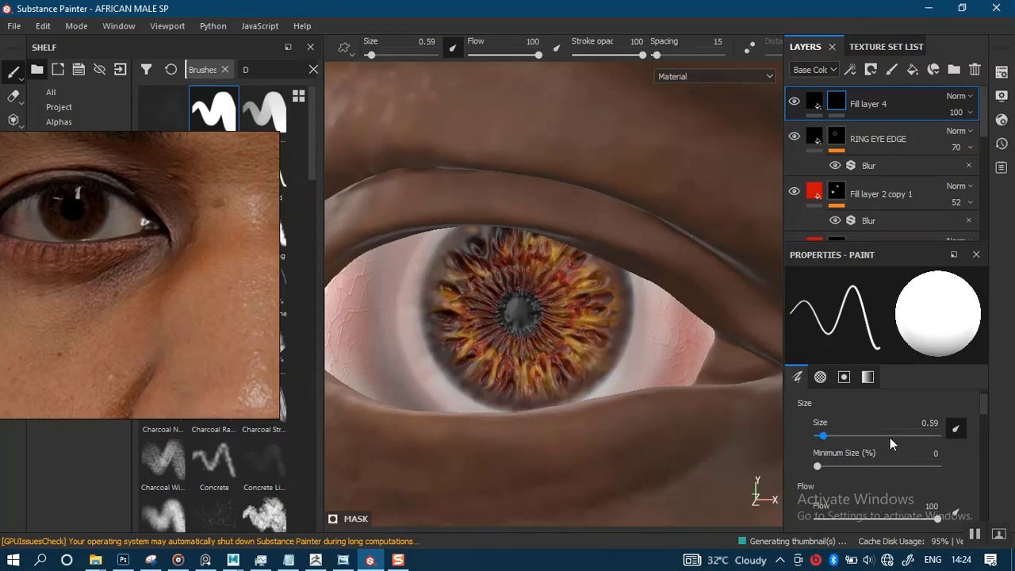
{"action": "left_click_drag", "start_coordinate": [822, 435], "coordinate": [820, 436]}
{"action": "left_click", "coordinate": [521, 310]}
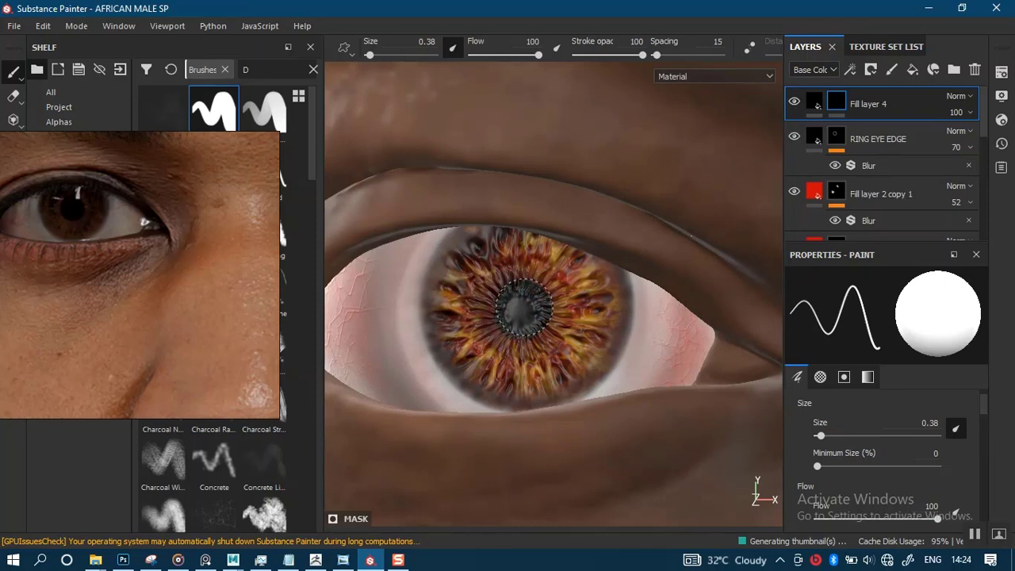
{"action": "left_click_drag", "start_coordinate": [524, 308], "coordinate": [522, 309]}
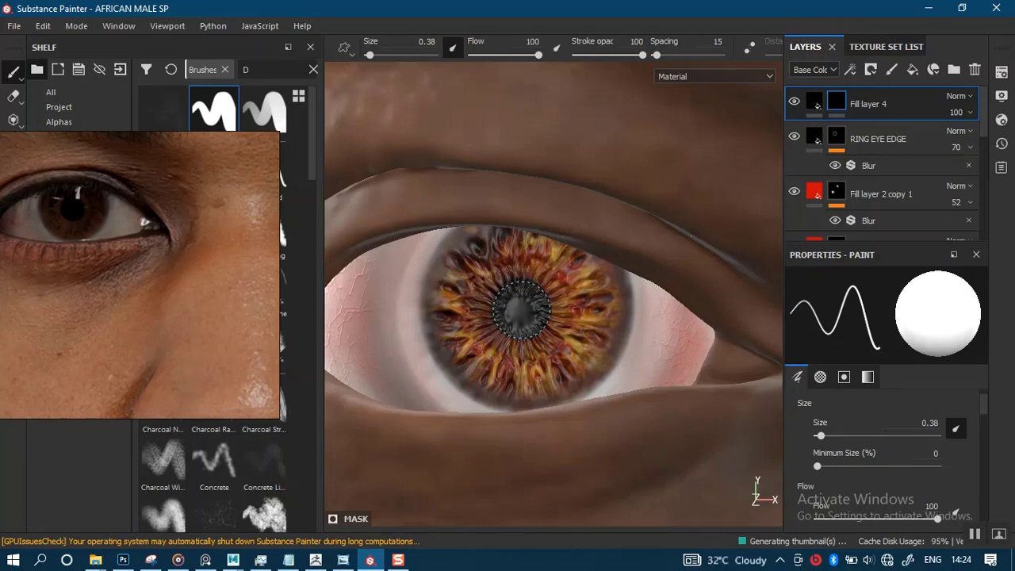
Step: Add a fill layer on top of the stack with only the roughness channel enabled and set its roughness to 1
{"action": "scroll", "coordinate": [593, 389], "scroll_direction": "down", "scroll_amount": 5}
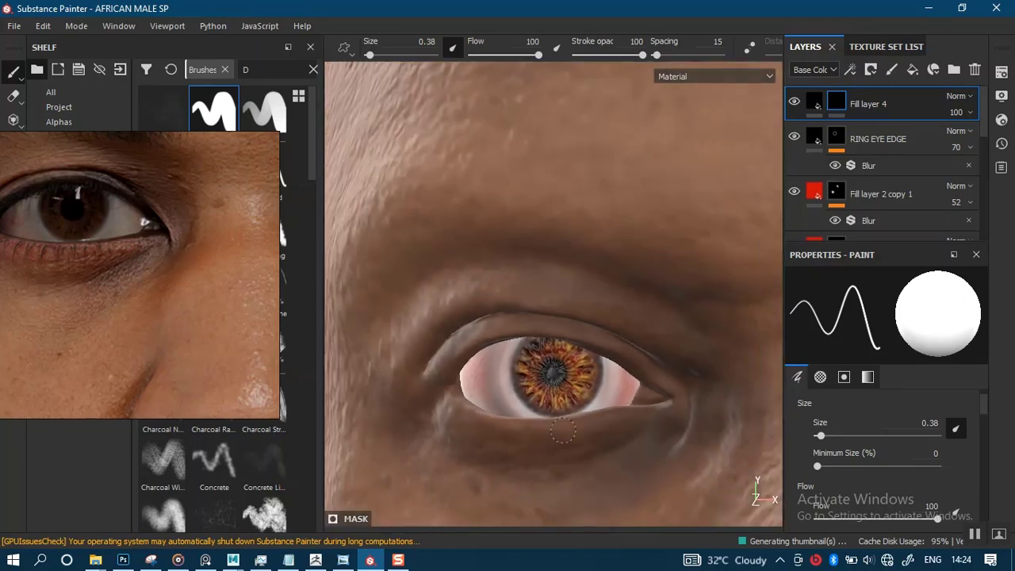
{"action": "right_click_drag", "start_coordinate": [563, 430], "coordinate": [569, 195], "text": "alt"}
{"action": "middle_click_drag", "start_coordinate": [573, 380], "coordinate": [501, 290], "text": "alt"}
{"action": "right_click_drag", "start_coordinate": [500, 292], "coordinate": [555, 390], "text": "alt"}
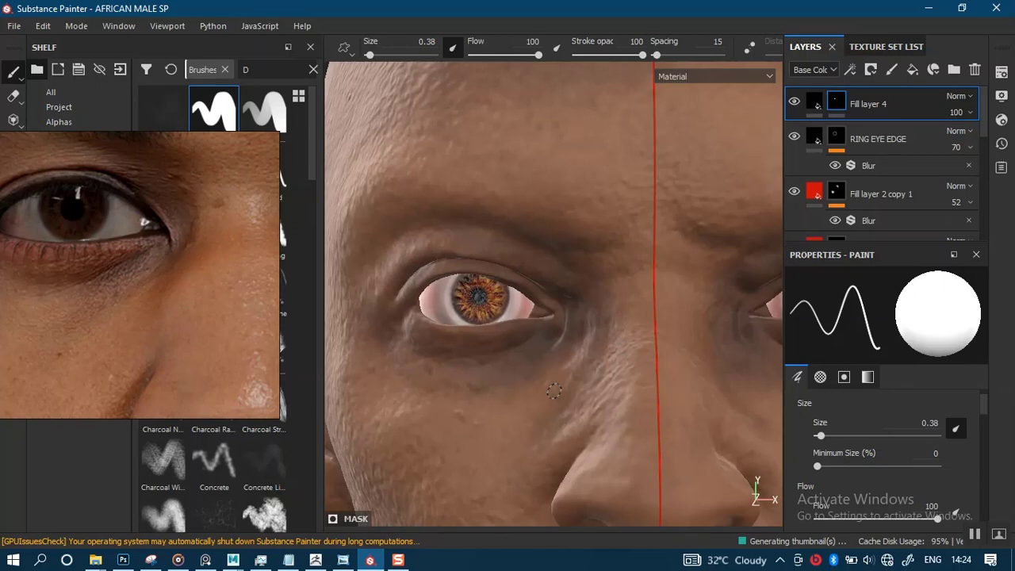
{"action": "left_click", "coordinate": [913, 69]}
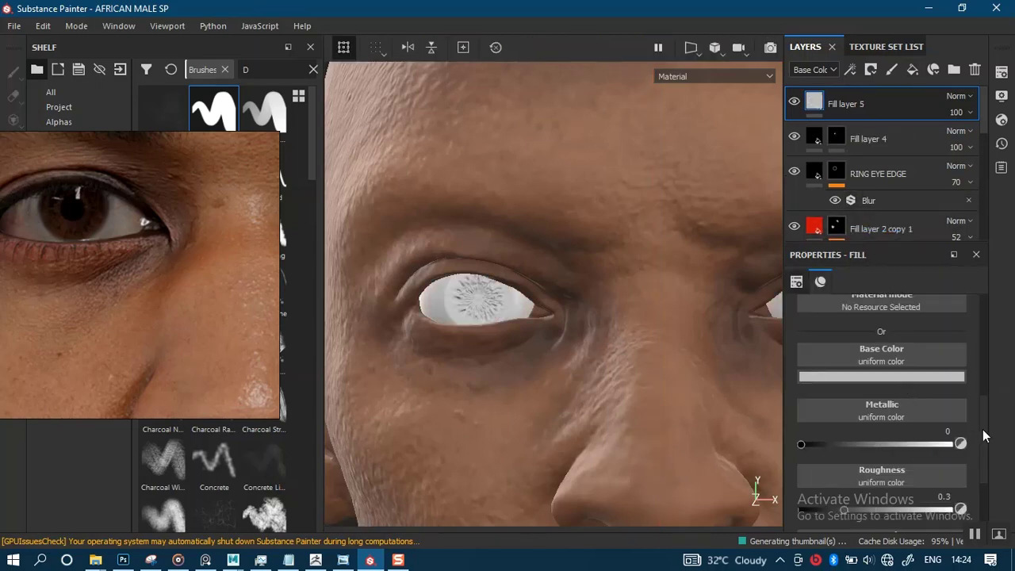
{"action": "left_click_drag", "start_coordinate": [984, 436], "coordinate": [974, 376]}
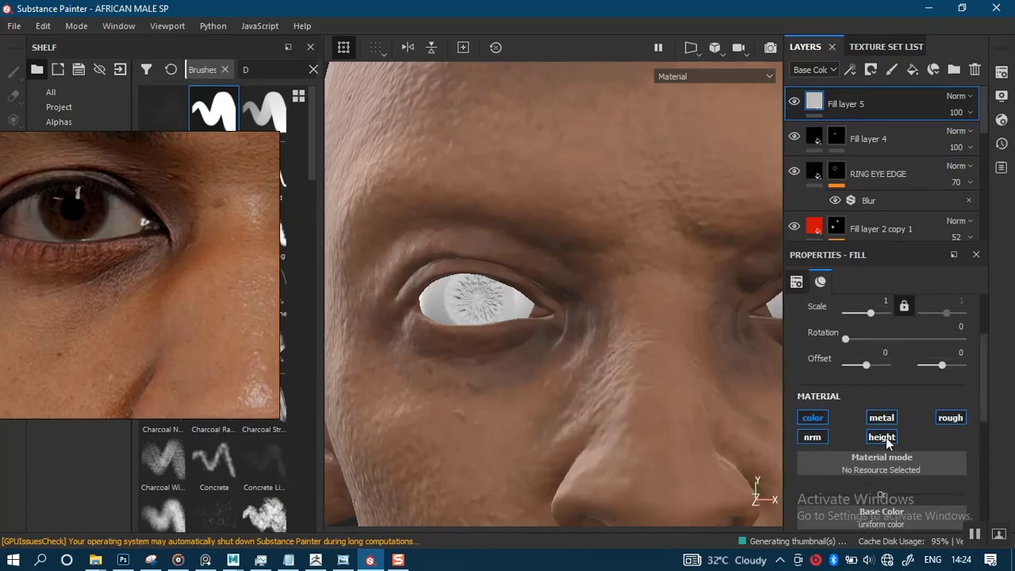
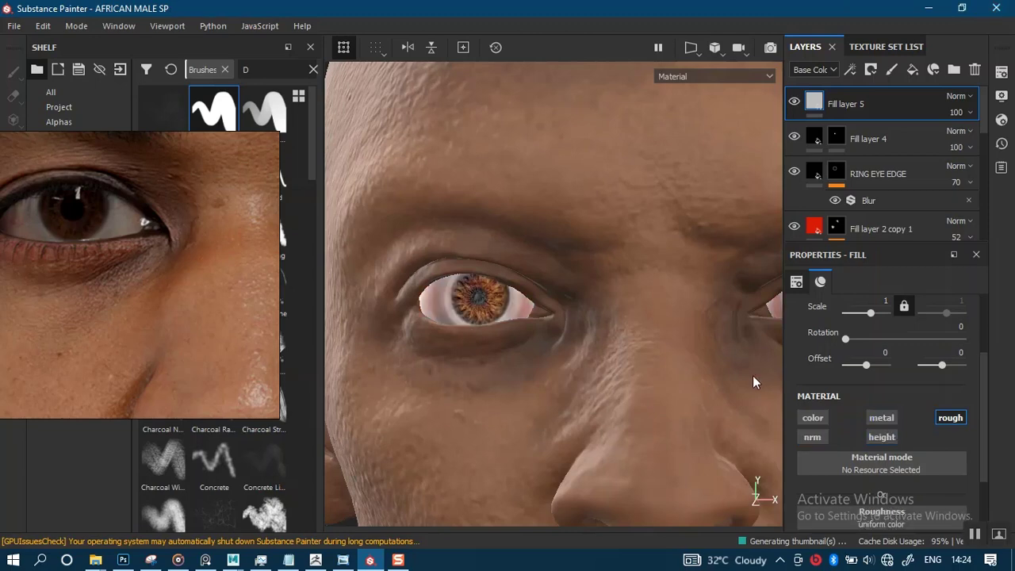
{"action": "scroll", "coordinate": [971, 457], "scroll_direction": "down", "scroll_amount": 3}
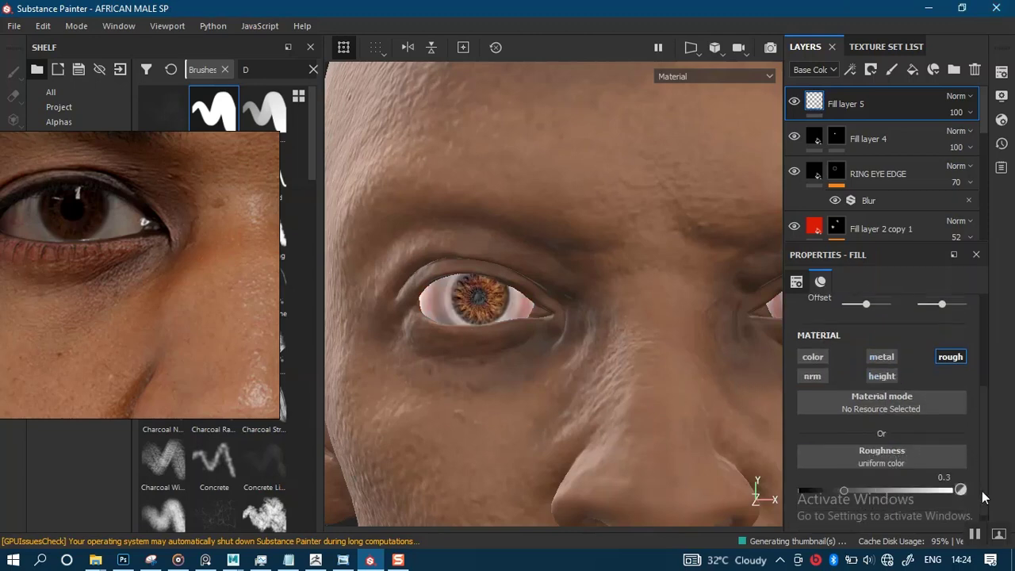
{"action": "left_click_drag", "start_coordinate": [845, 464], "coordinate": [963, 467]}
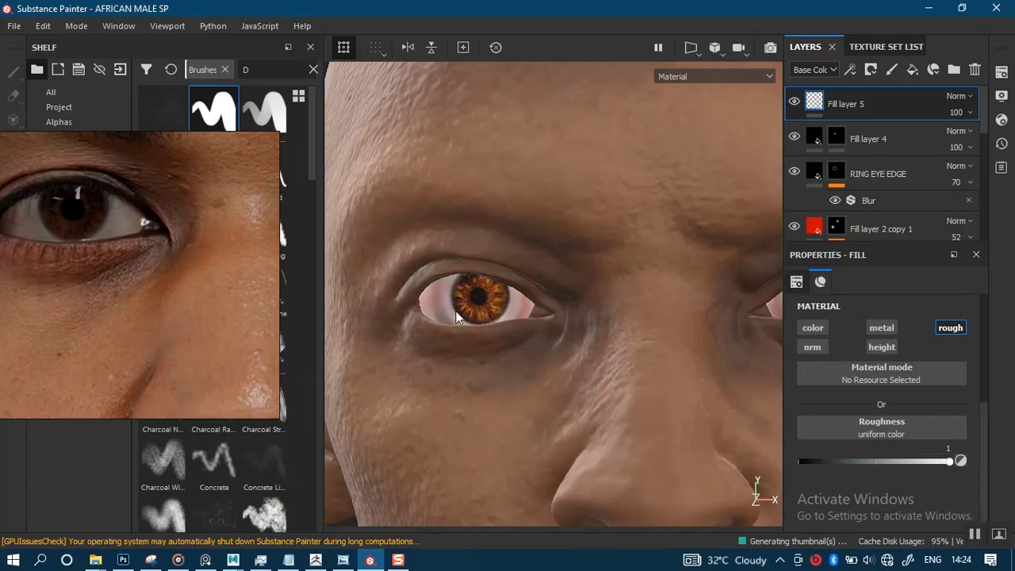
Step: Select the Fill layer 4 mask and examine the pupil and iris up close and within the whole face
{"action": "right_click_drag", "start_coordinate": [456, 311], "coordinate": [512, 429], "text": "alt"}
{"action": "right_click_drag", "start_coordinate": [505, 372], "coordinate": [637, 254], "text": "alt"}
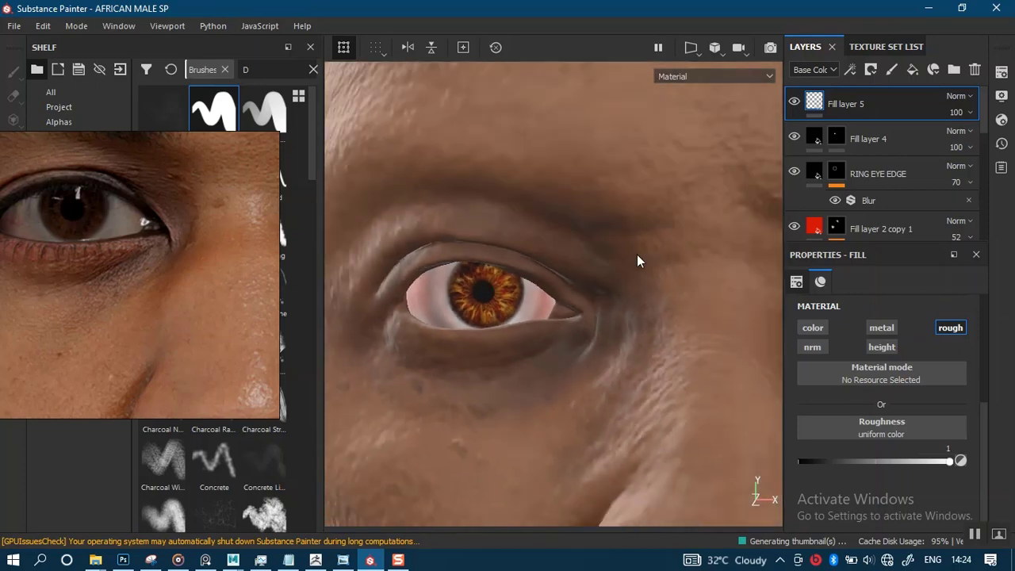
{"action": "right_click_drag", "start_coordinate": [533, 266], "coordinate": [662, 273], "text": "alt"}
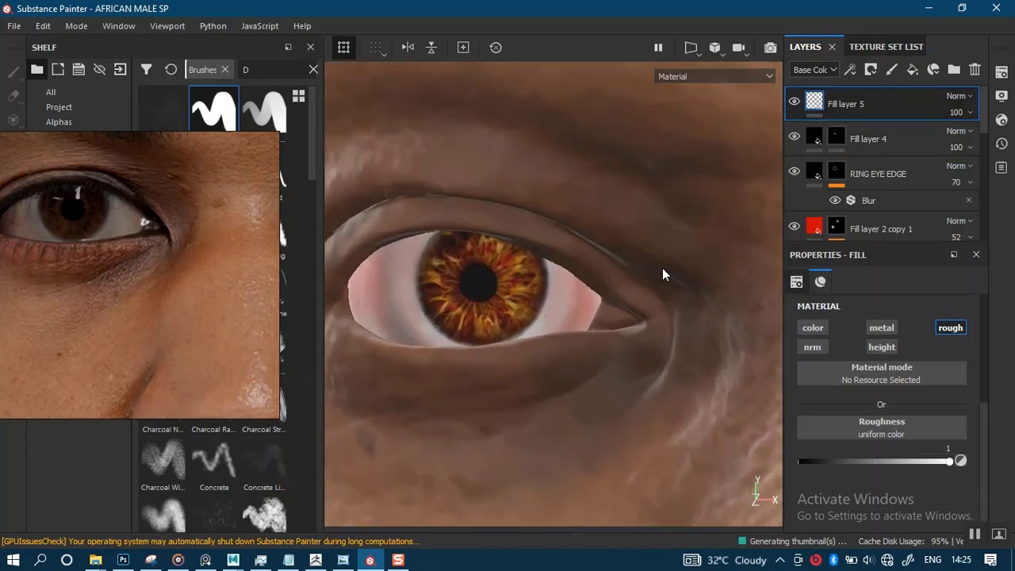
{"action": "left_click", "coordinate": [836, 138]}
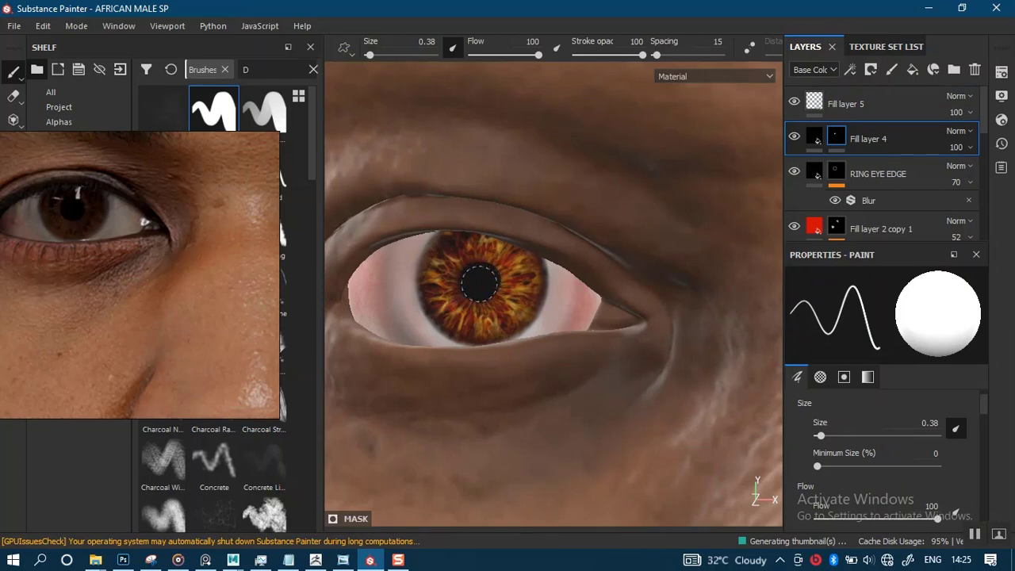
{"action": "scroll", "coordinate": [562, 355], "scroll_direction": "down", "scroll_amount": 6}
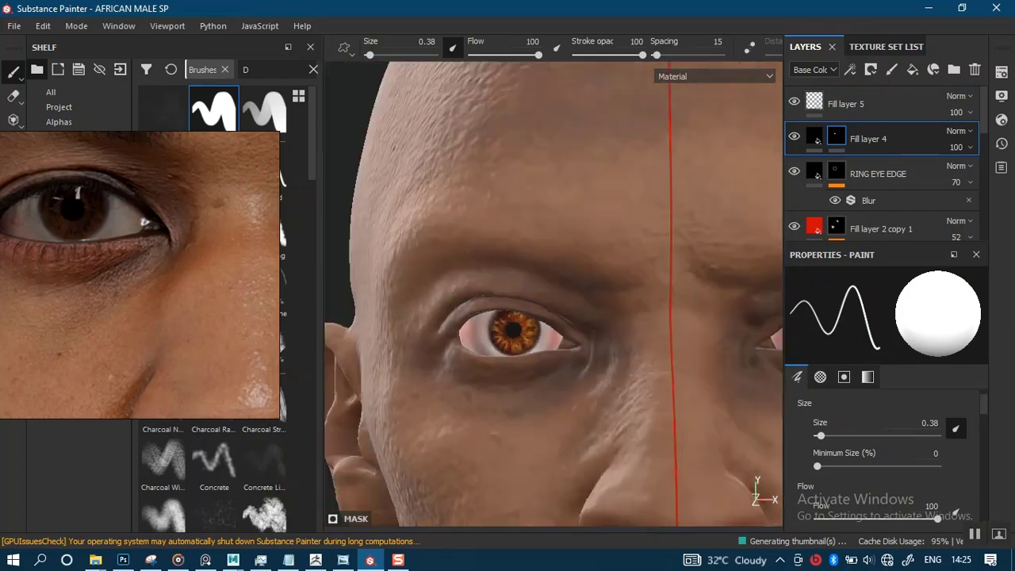
{"action": "middle_click_drag", "start_coordinate": [502, 348], "coordinate": [502, 226], "text": "alt"}
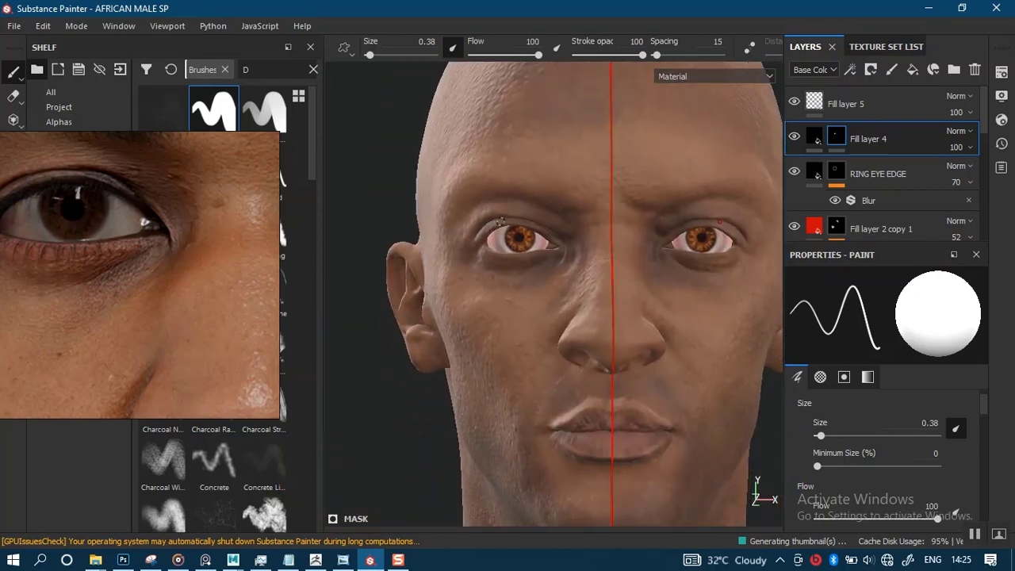
{"action": "right_click_drag", "start_coordinate": [505, 225], "coordinate": [551, 428], "text": "alt"}
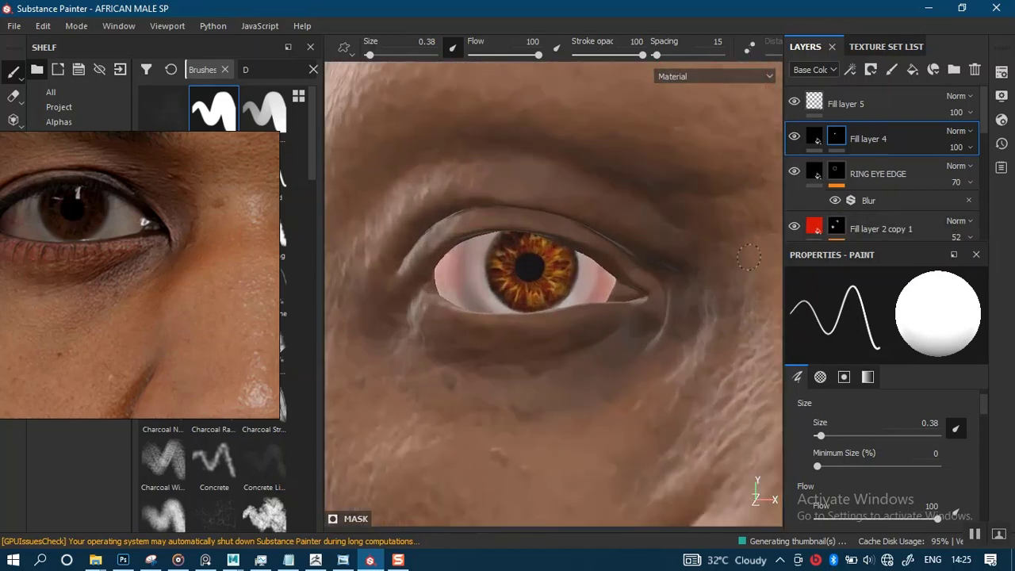
{"action": "right_click_drag", "start_coordinate": [536, 307], "coordinate": [538, 468], "text": "alt"}
{"action": "middle_click_drag", "start_coordinate": [532, 301], "coordinate": [525, 314], "text": "alt"}
{"action": "mouse_move", "coordinate": [523, 295]}
{"action": "right_mouse_down", "text": "alt"}
{"action": "mouse_move", "coordinate": [548, 450]}
{"action": "mouse_move", "coordinate": [539, 351]}
{"action": "mouse_move", "coordinate": [542, 435]}
{"action": "right_mouse_up", "text": "alt"}
{"action": "right_click_drag", "start_coordinate": [516, 321], "coordinate": [519, 260], "text": "alt"}
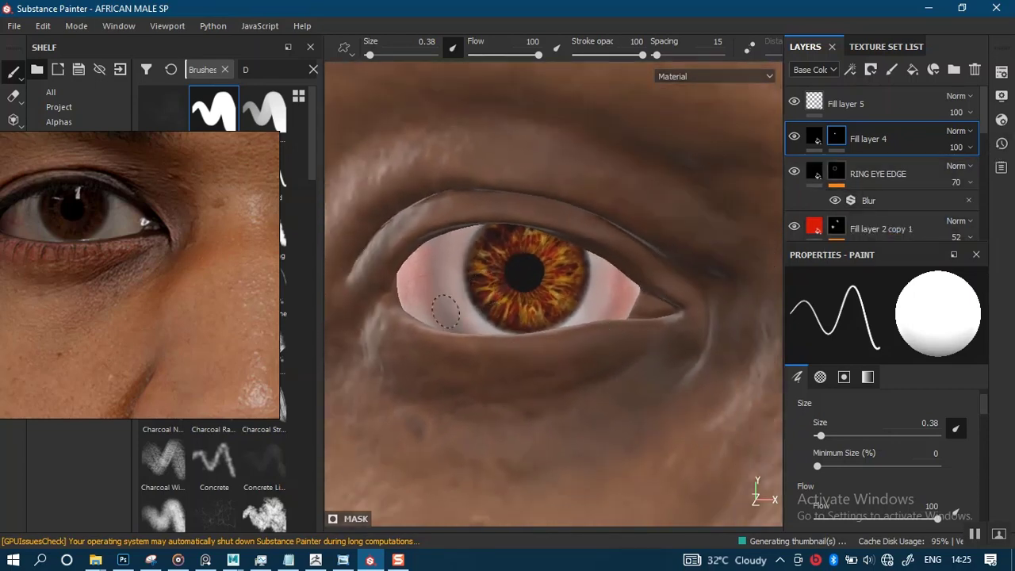
{"action": "mouse_move", "coordinate": [533, 342]}
{"action": "right_mouse_down", "text": "alt"}
{"action": "mouse_move", "coordinate": [537, 306]}
{"action": "mouse_move", "coordinate": [560, 424]}
{"action": "mouse_move", "coordinate": [571, 411]}
{"action": "right_mouse_up", "text": "alt"}
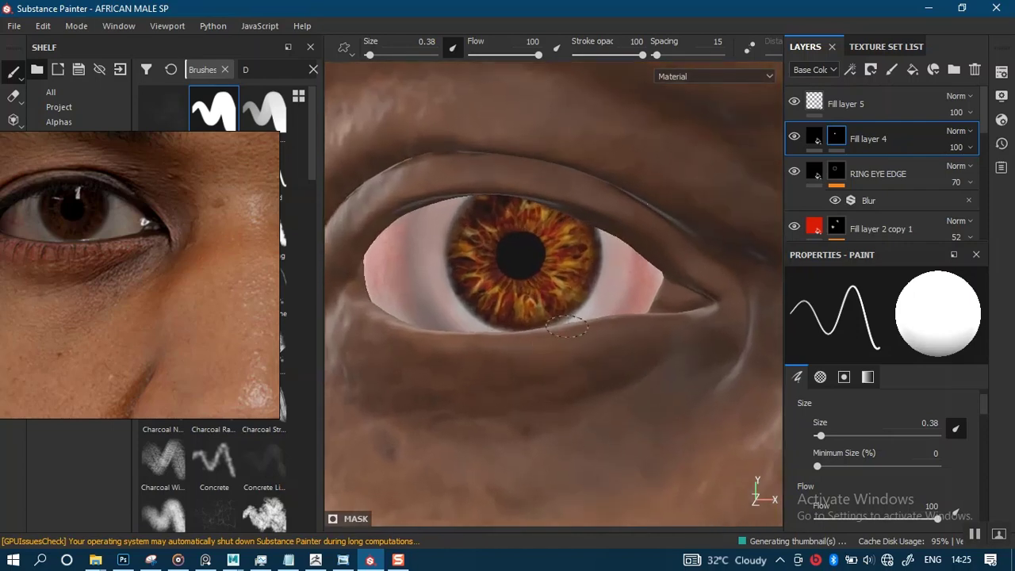
Step: Rename the Fill layer 4 layer as DARK CENTER
{"action": "double_click", "coordinate": [864, 139]}
{"action": "type", "text": "P"}
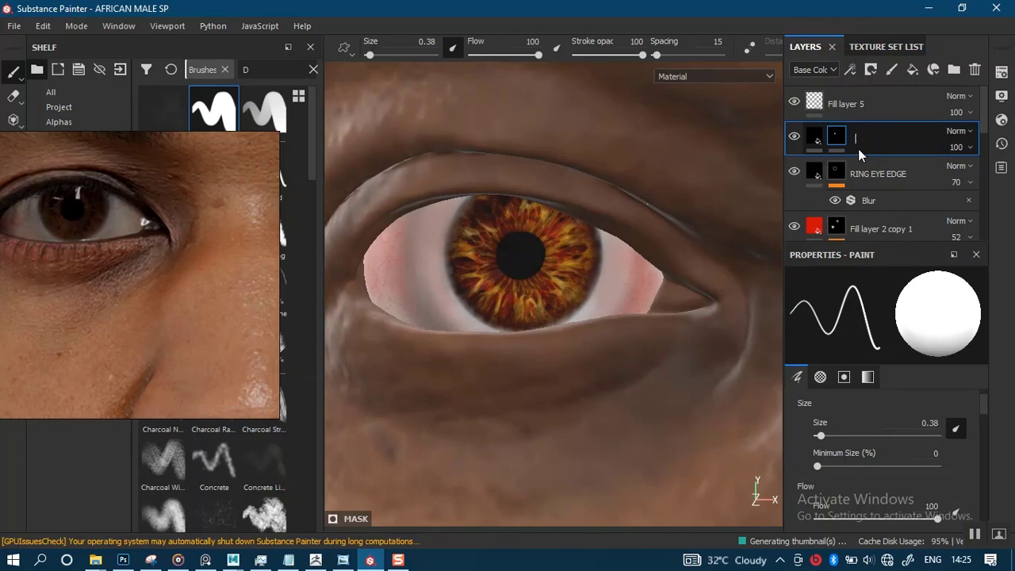
{"action": "type", "text": "DARK CENTER"}
{"action": "key", "text": "Return"}
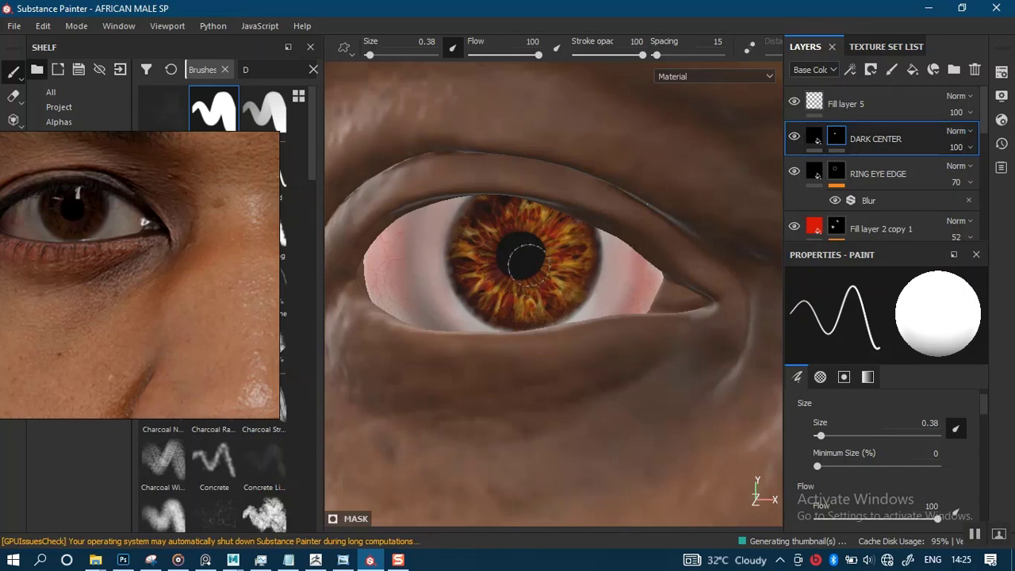
{"action": "mouse_move", "coordinate": [511, 256]}
{"action": "left_mouse_down"}
{"action": "mouse_move", "coordinate": [543, 278]}
{"action": "mouse_move", "coordinate": [555, 268]}
{"action": "left_mouse_up"}
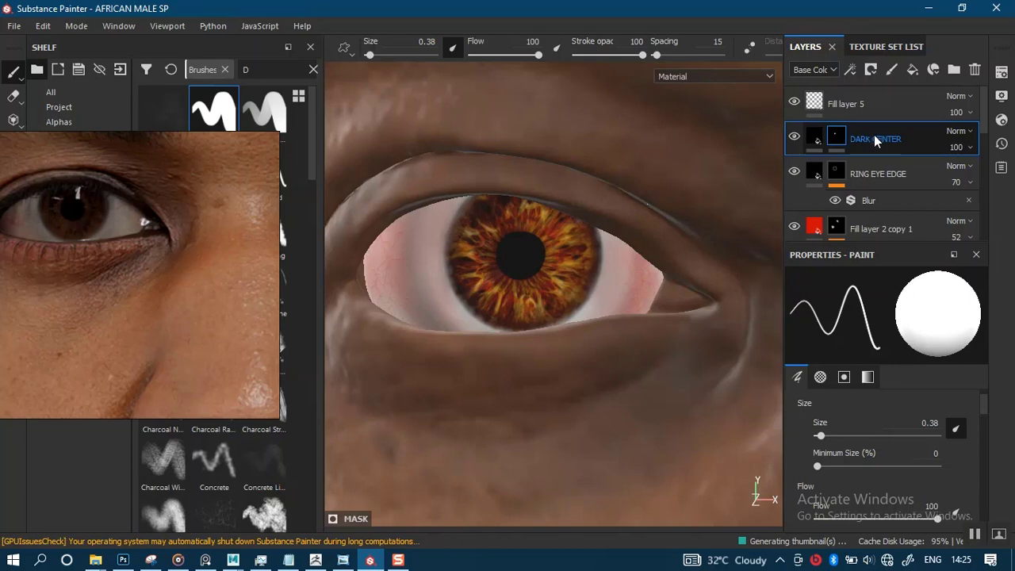
Step: Duplicate the DARK CENTER layer and clear the copy's mask to black
{"action": "key", "text": "ctrl+d"}
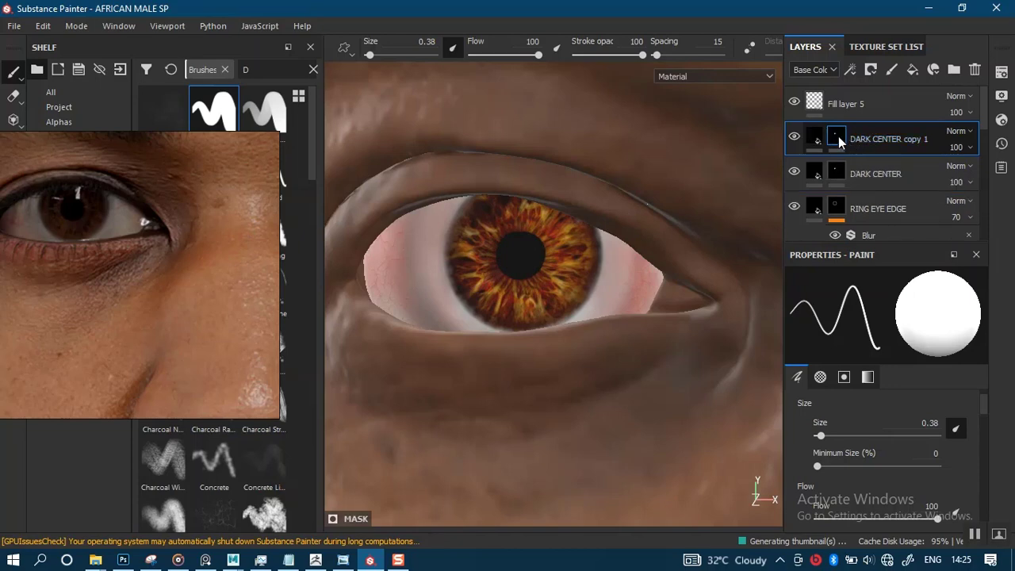
{"action": "right_click", "coordinate": [838, 136]}
{"action": "key", "text": "Escape"}
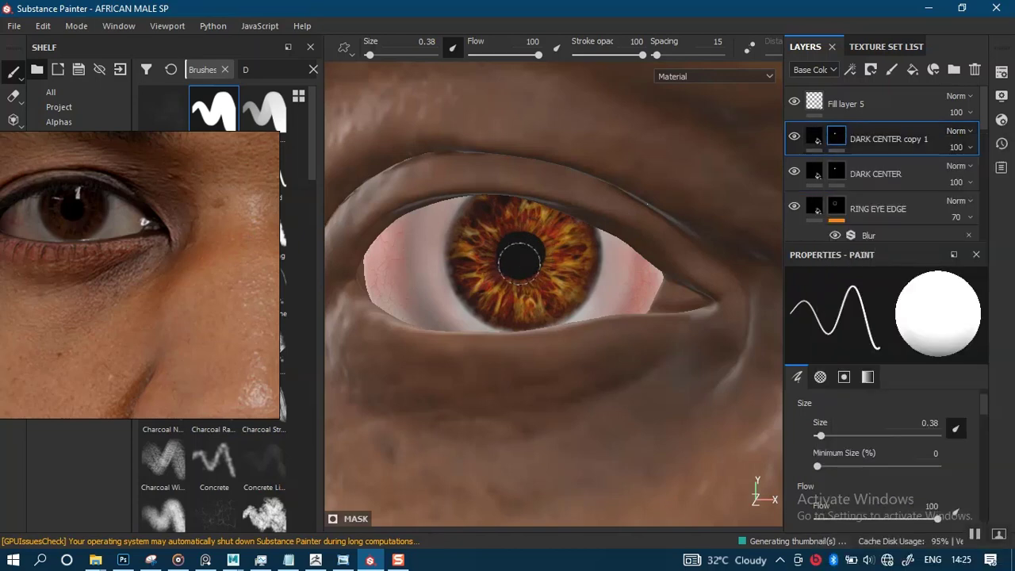
Step: Set the opacity of the RING EYE EDGE layer to 88
{"action": "left_click", "coordinate": [967, 218]}
{"action": "left_click_drag", "start_coordinate": [990, 245], "coordinate": [1000, 247]}
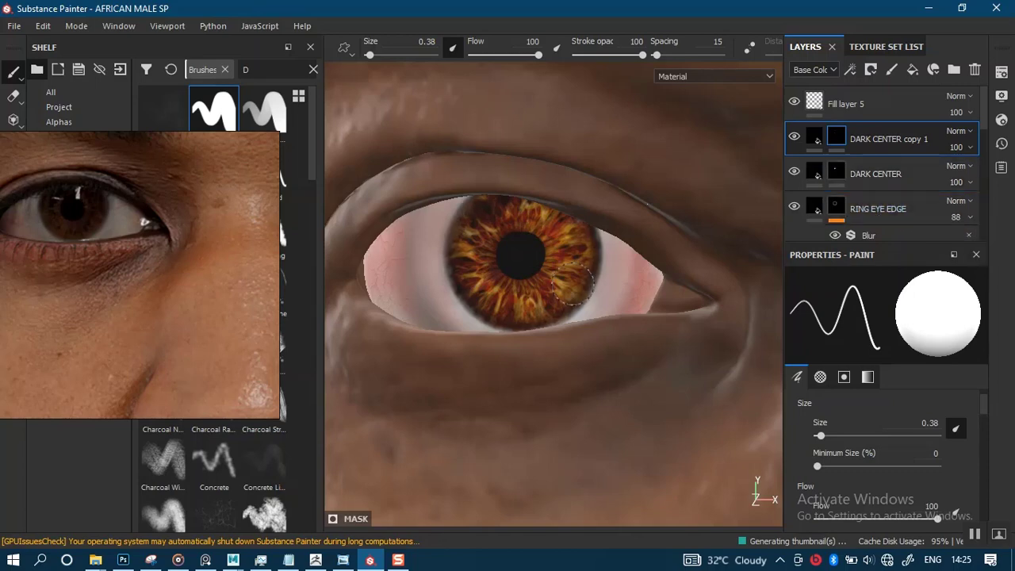
{"action": "scroll", "coordinate": [559, 288], "scroll_direction": "up", "scroll_amount": 1}
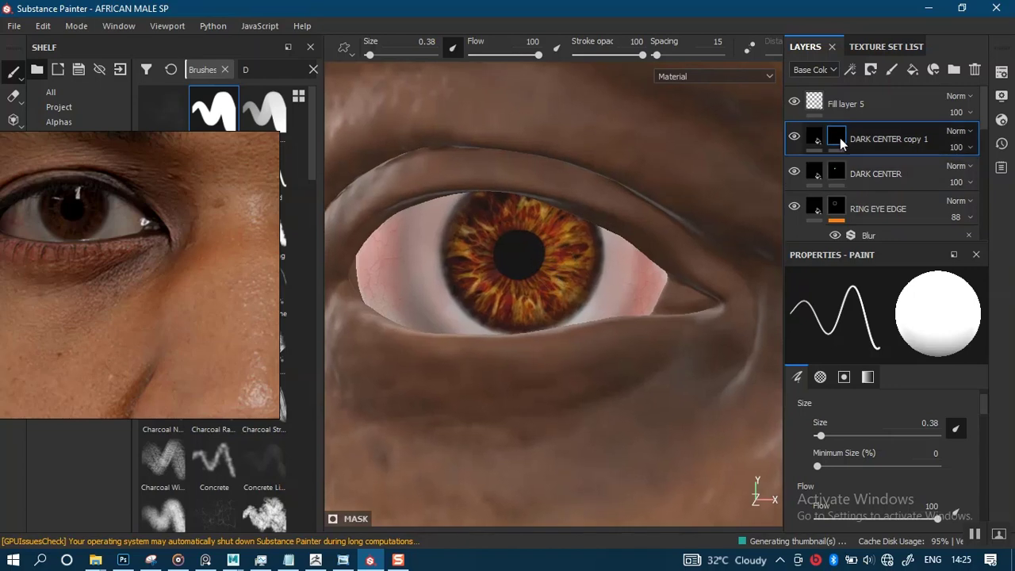
Step: Enlarge the mask brush to size 1.49 so that it covers the whole iris
{"action": "right_click_drag", "start_coordinate": [516, 264], "coordinate": [540, 263], "text": "ctrl"}
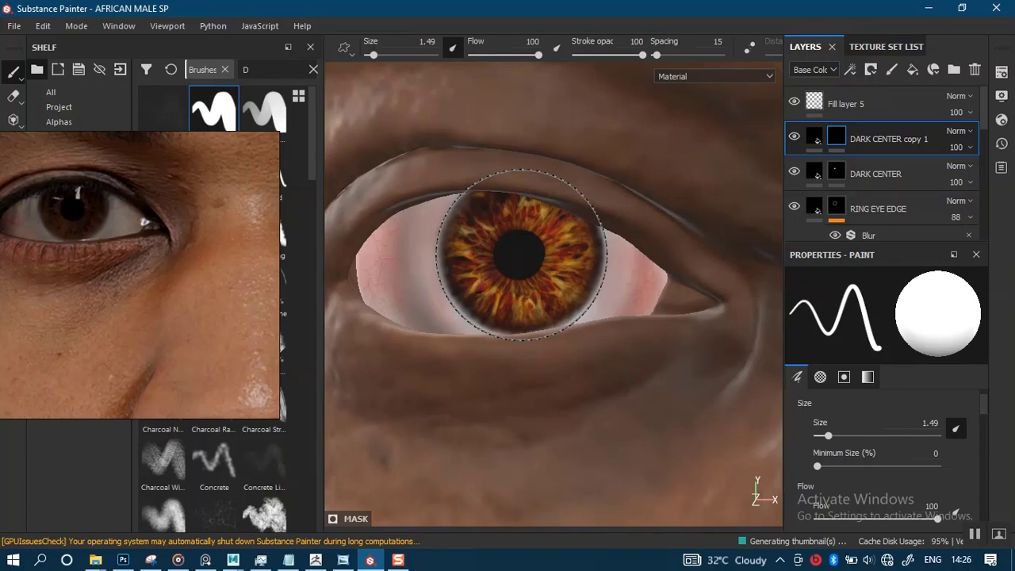
{"action": "key", "text": "bracketleft"}
{"action": "key", "text": "bracketleft"}
{"action": "key", "text": "bracketleft"}
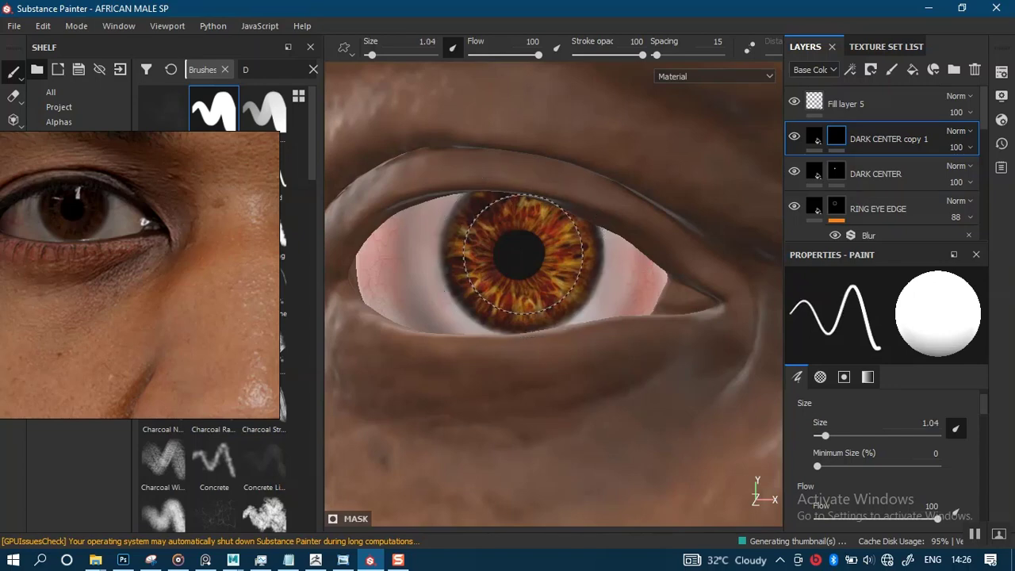
{"action": "key", "text": "bracketright"}
{"action": "key", "text": "bracketright"}
{"action": "key", "text": "bracketright"}
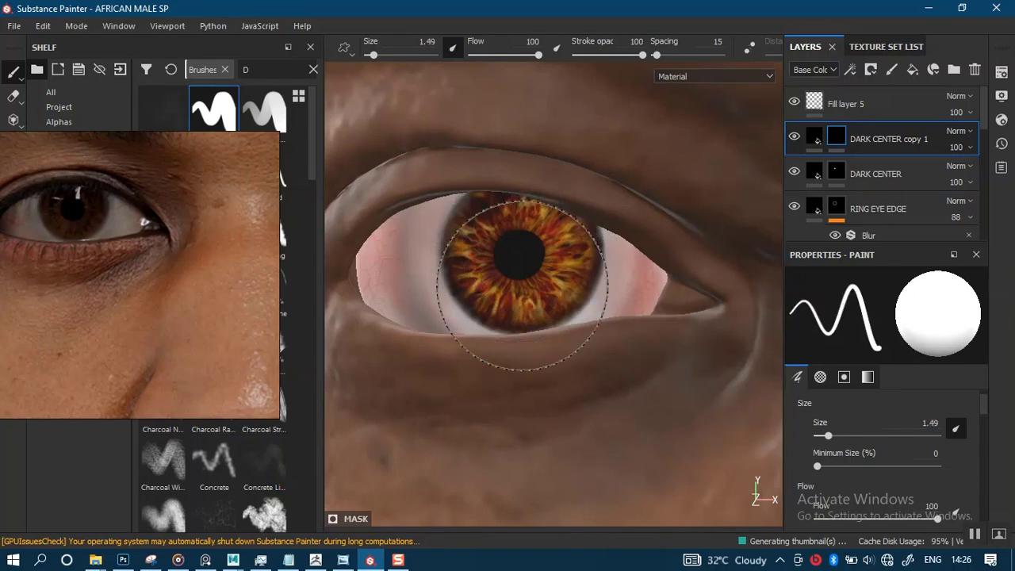
Step: Isolate the INNER_EYES6 texture set so that only the eyeball is displayed
{"action": "scroll", "coordinate": [522, 357], "scroll_direction": "down", "scroll_amount": 1}
{"action": "left_click", "coordinate": [885, 47]}
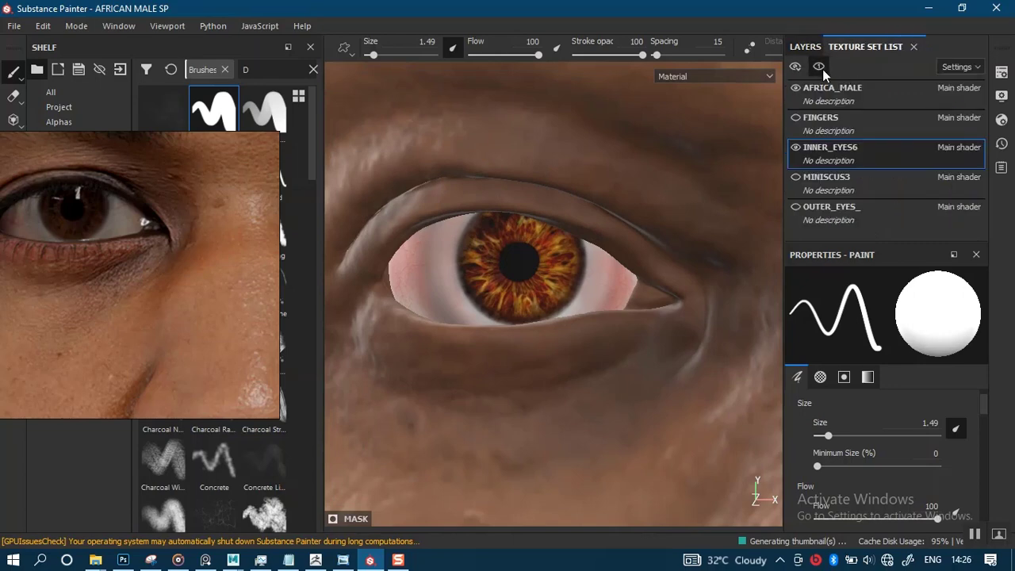
{"action": "left_click", "coordinate": [818, 67]}
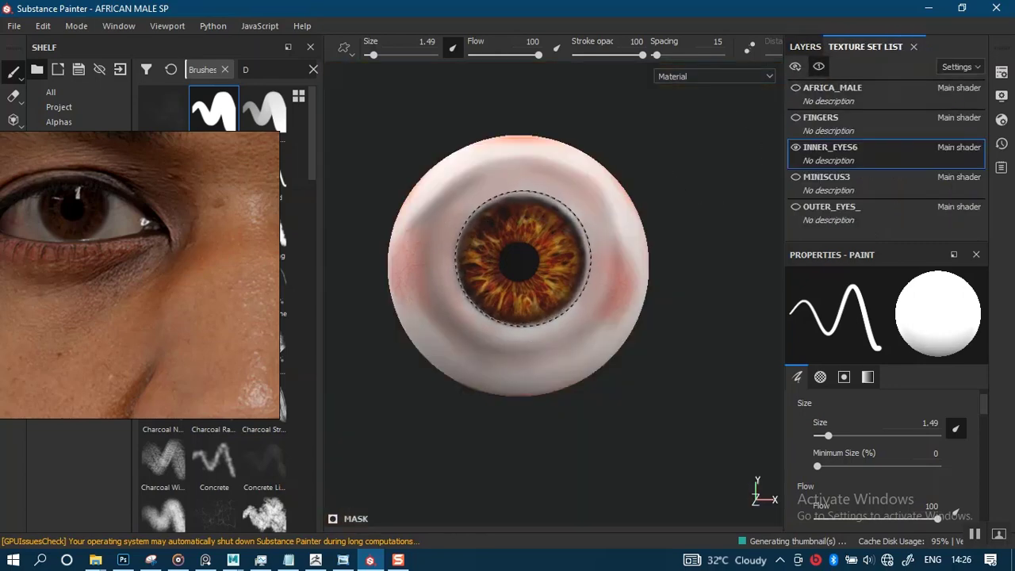
Step: Stamp a size 1.49 disc centred over the entire iris on the DARK CENTER copy 1 mask
{"action": "key", "text": "bracketleft"}
{"action": "key", "text": "bracketleft"}
{"action": "key", "text": "bracketleft"}
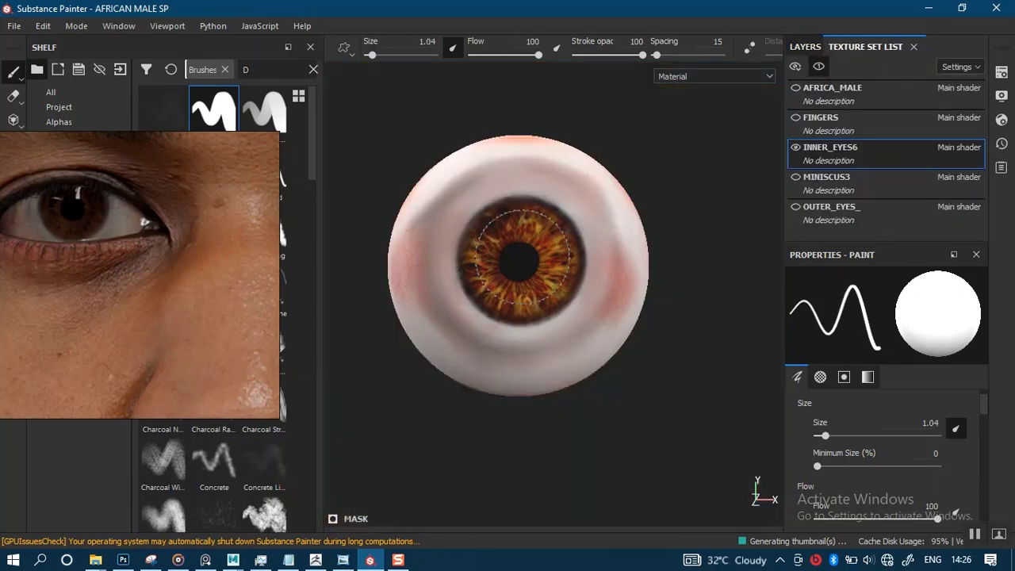
{"action": "key", "text": "bracketright"}
{"action": "key", "text": "bracketright"}
{"action": "key", "text": "bracketright"}
{"action": "left_click", "coordinate": [522, 257]}
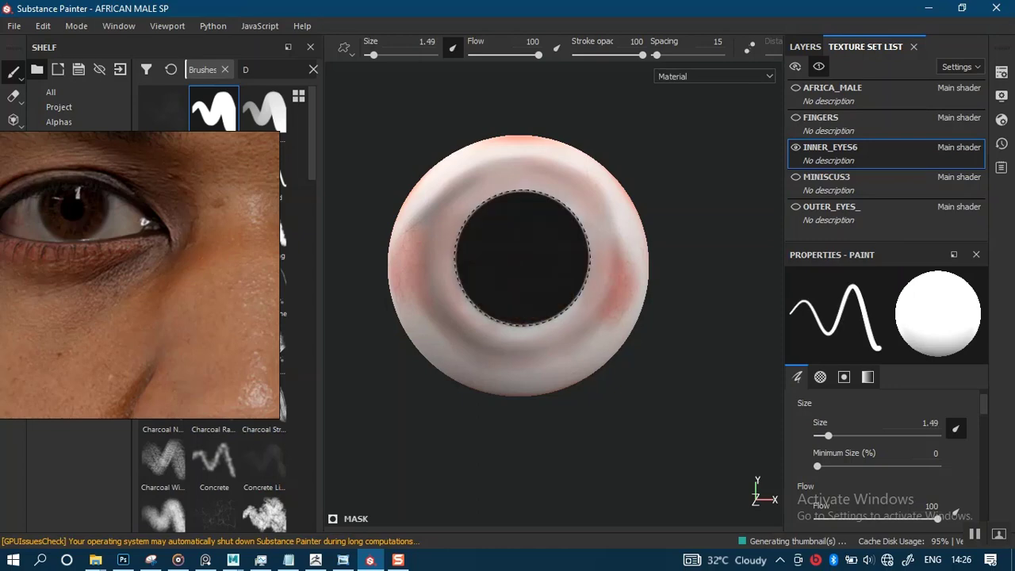
{"action": "key", "text": "ctrl+z"}
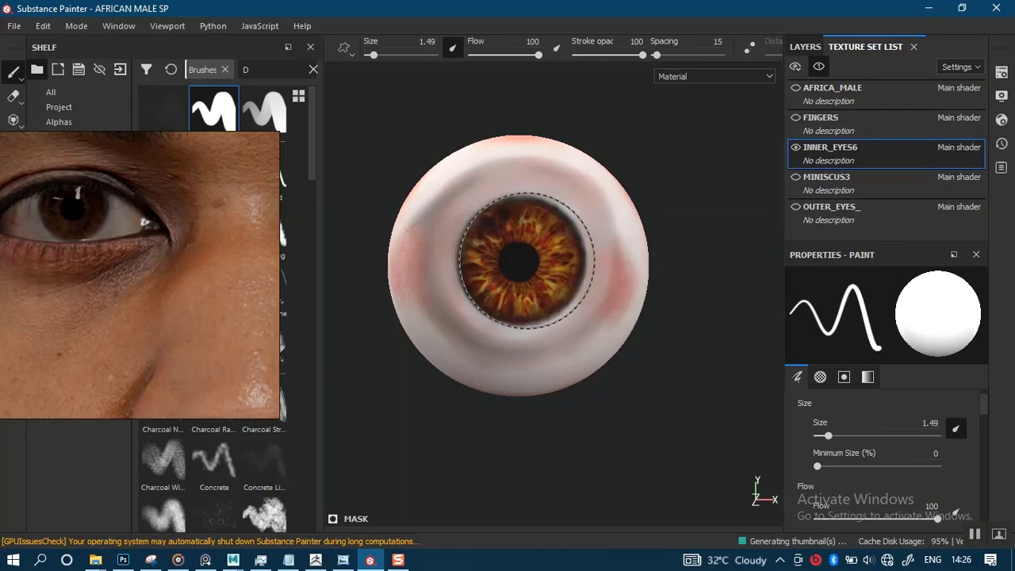
{"action": "left_click", "coordinate": [527, 260]}
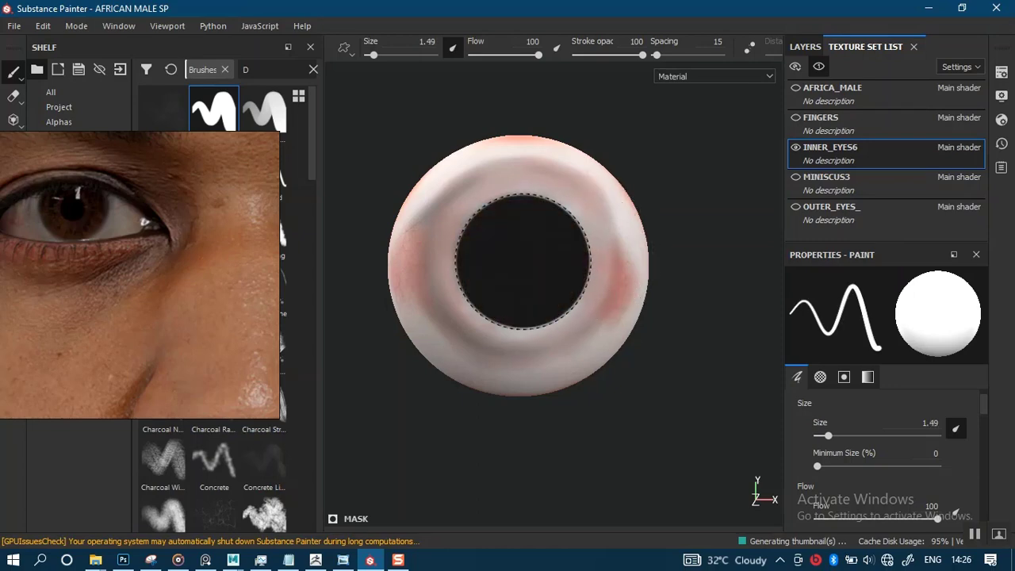
Step: Set the opacity of the DARK CENTER copy 1 layer to 72 and check the darkened iris from several distances
{"action": "left_click", "coordinate": [808, 50]}
{"action": "left_click", "coordinate": [969, 147]}
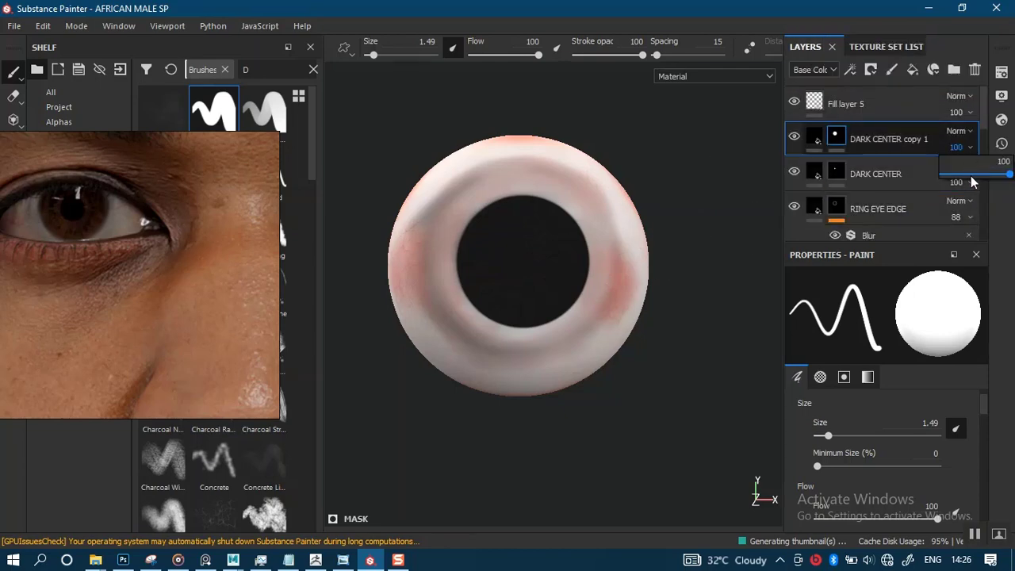
{"action": "left_click_drag", "start_coordinate": [972, 182], "coordinate": [977, 176]}
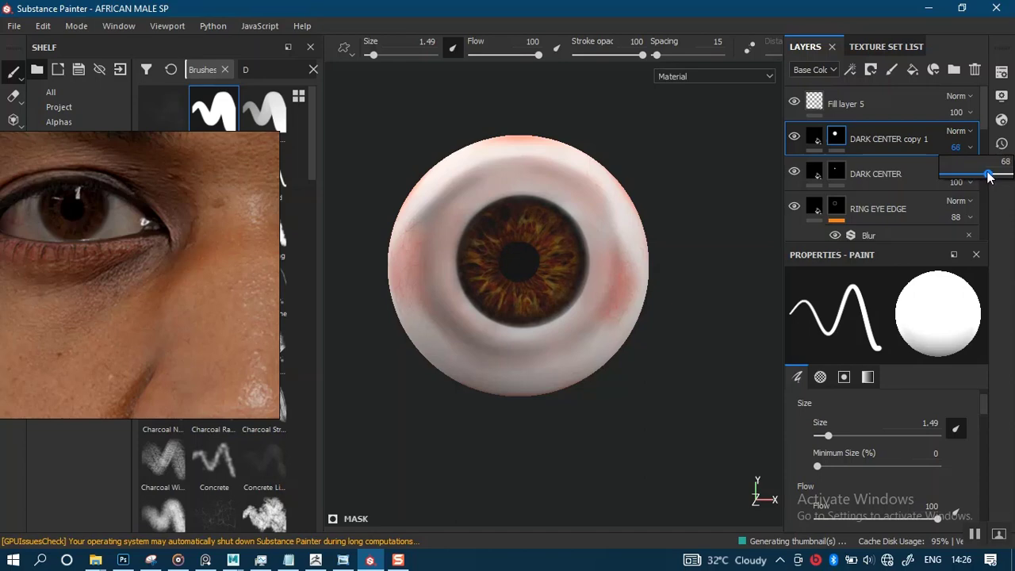
{"action": "scroll", "coordinate": [562, 256], "scroll_direction": "down", "scroll_amount": 5}
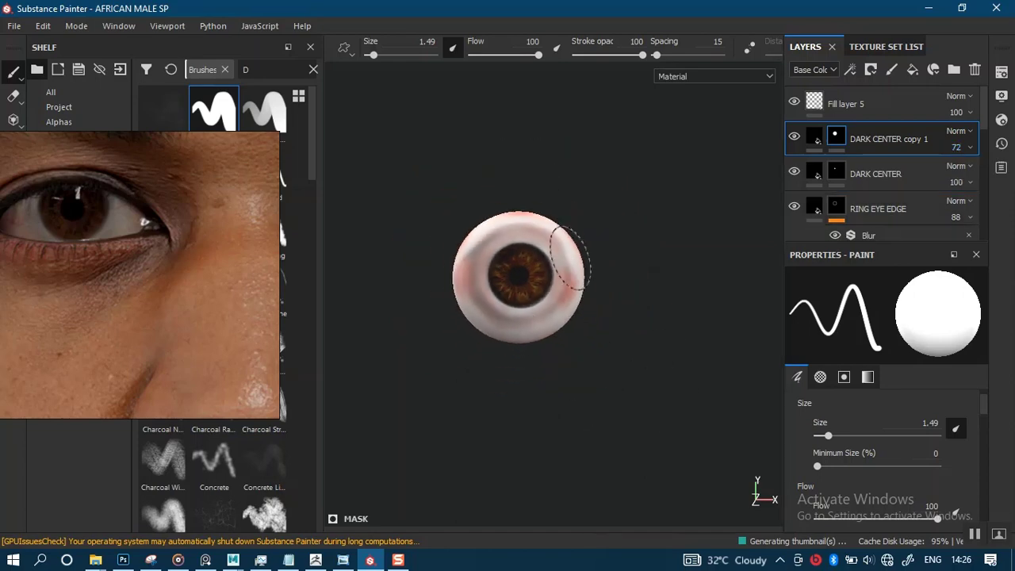
{"action": "scroll", "coordinate": [591, 309], "scroll_direction": "up", "scroll_amount": 4}
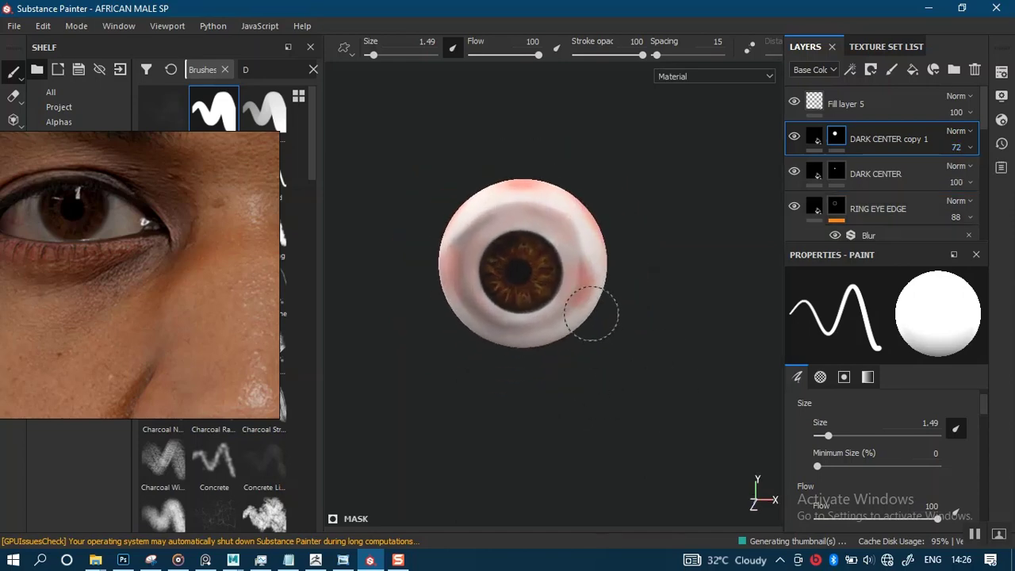
{"action": "scroll", "coordinate": [594, 324], "scroll_direction": "up", "scroll_amount": 2}
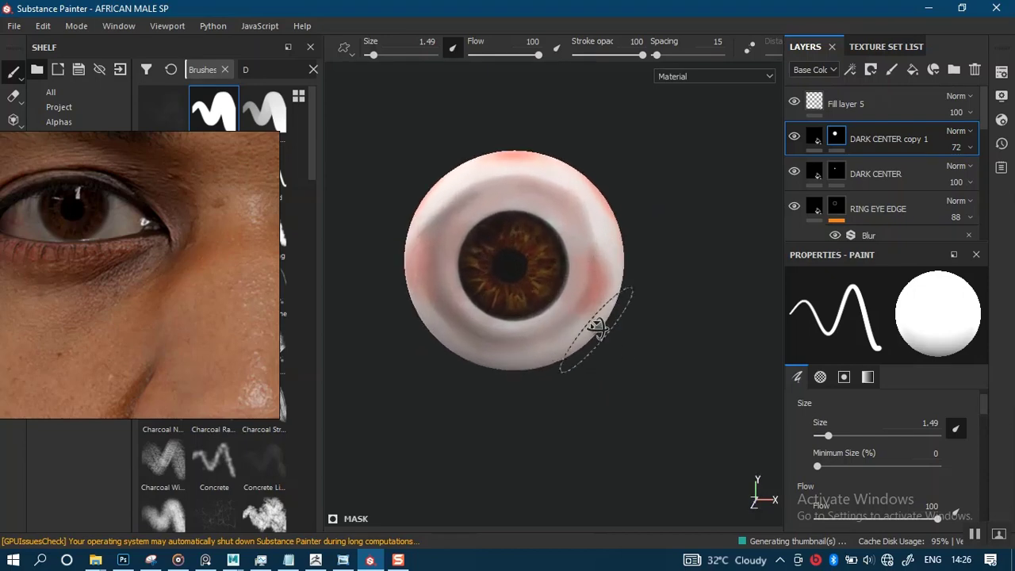
{"action": "middle_click_drag", "start_coordinate": [594, 318], "coordinate": [607, 316], "text": "alt"}
{"action": "scroll", "coordinate": [602, 325], "scroll_direction": "up", "scroll_amount": 1}
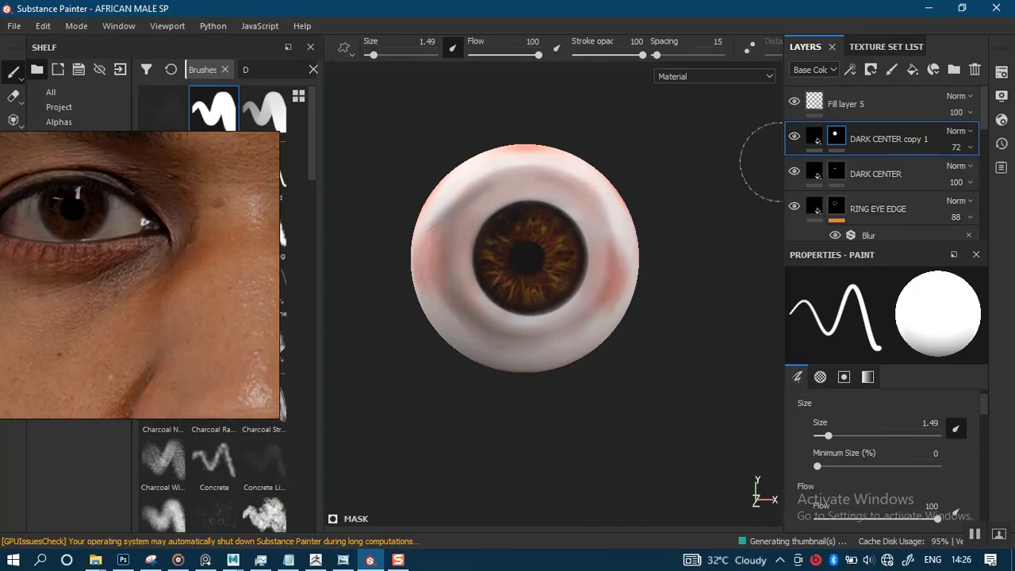
Step: Hide the DARK CENTER copy 1 layer and select Fill layer 1 at the base of the stack
{"action": "left_click", "coordinate": [793, 139]}
{"action": "left_click_drag", "start_coordinate": [984, 111], "coordinate": [980, 208]}
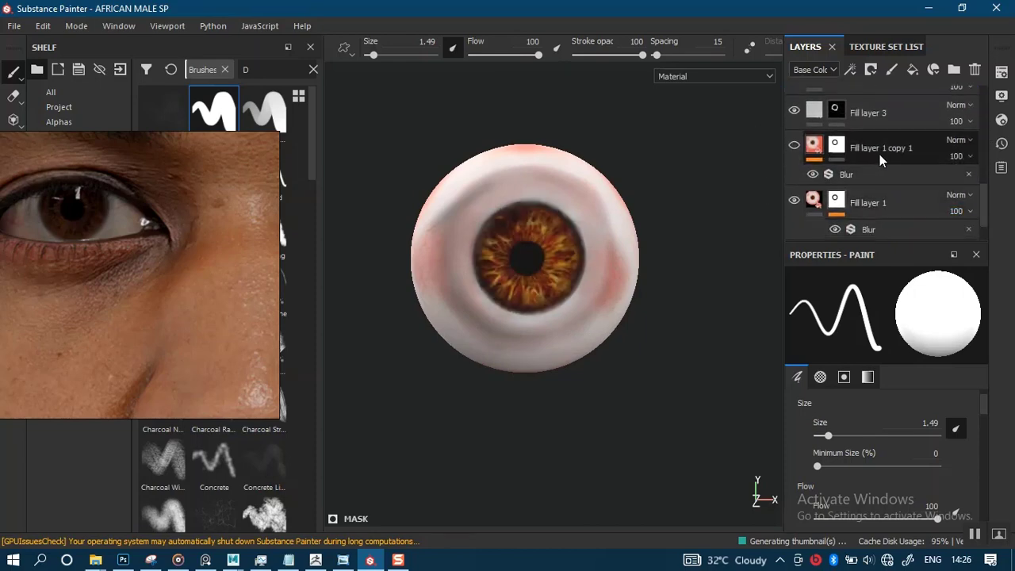
{"action": "left_click", "coordinate": [877, 155]}
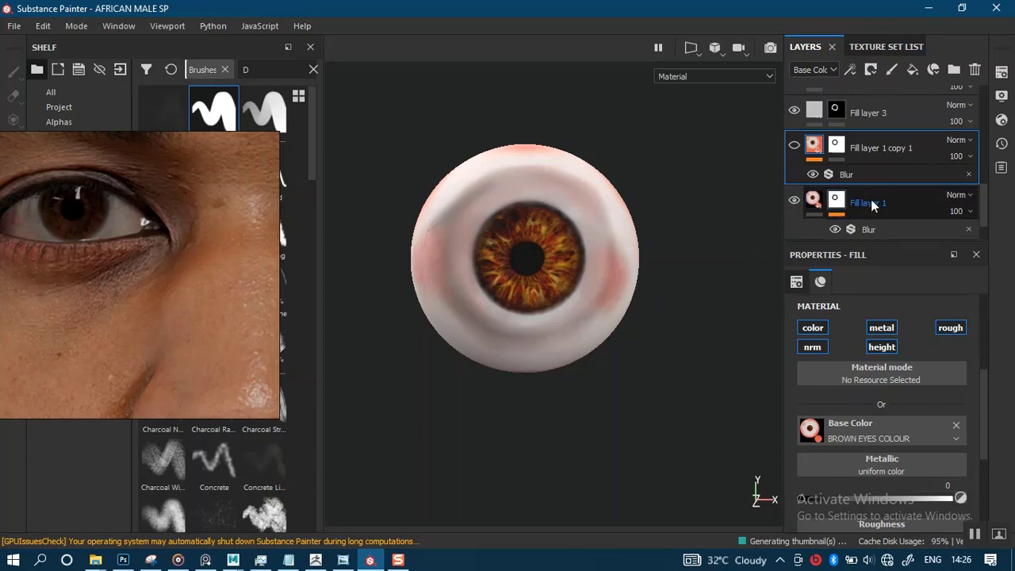
{"action": "left_click", "coordinate": [835, 202]}
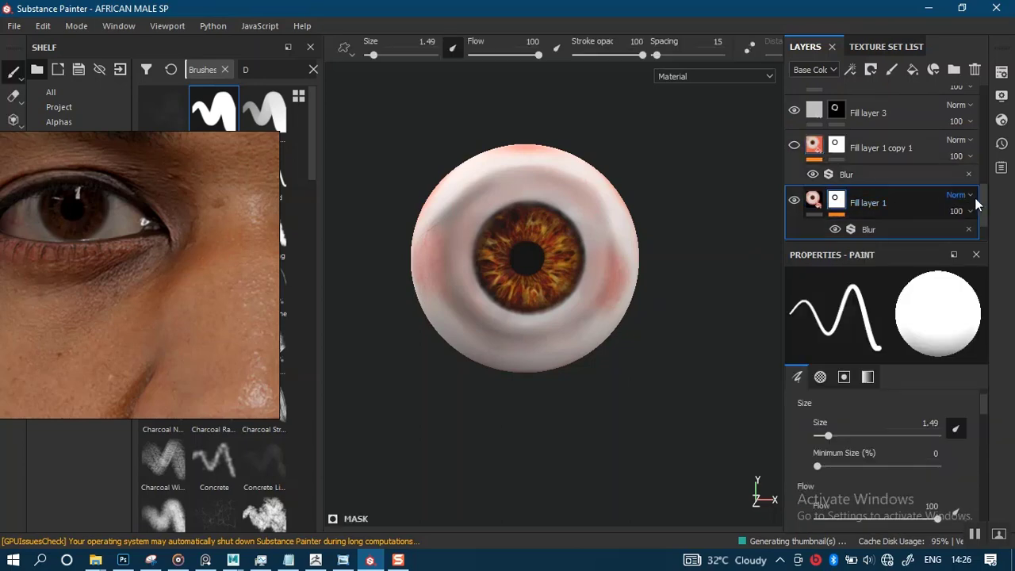
Step: Add an empty filter effect to the content of Fill layer 1, not to its mask
{"action": "left_click", "coordinate": [815, 202]}
{"action": "right_click", "coordinate": [818, 199]}
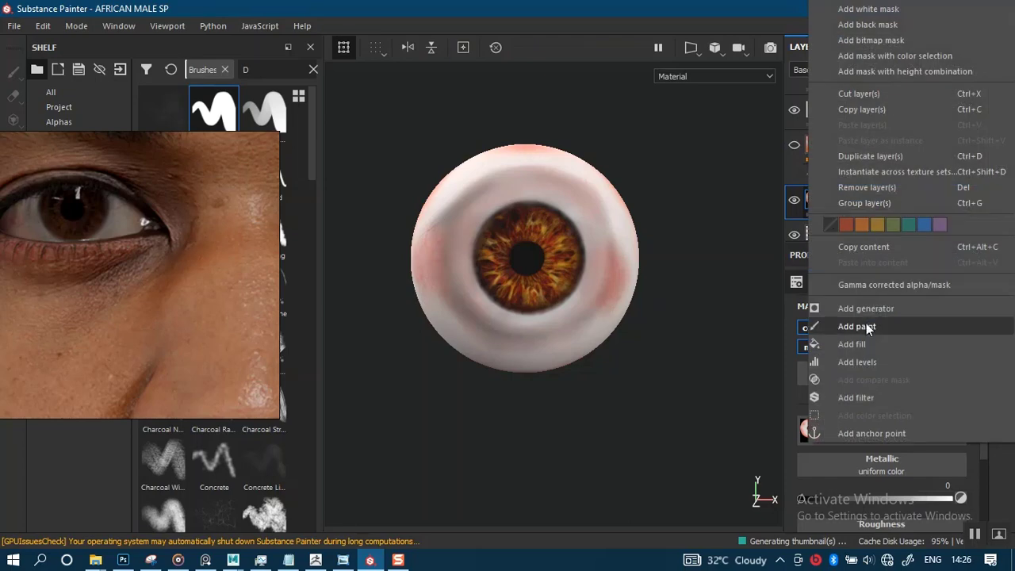
{"action": "left_click", "coordinate": [851, 397]}
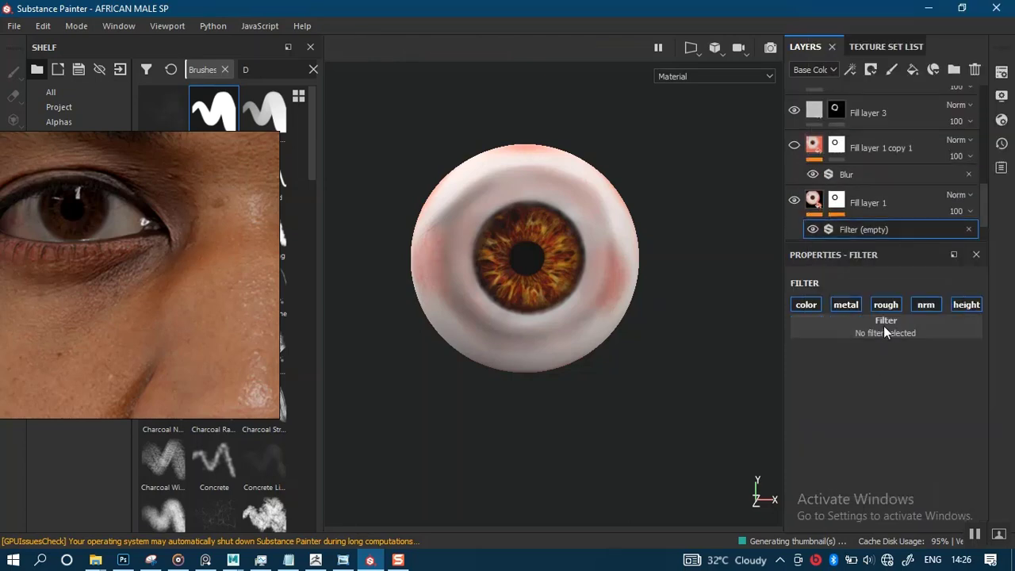
{"action": "left_click", "coordinate": [860, 323]}
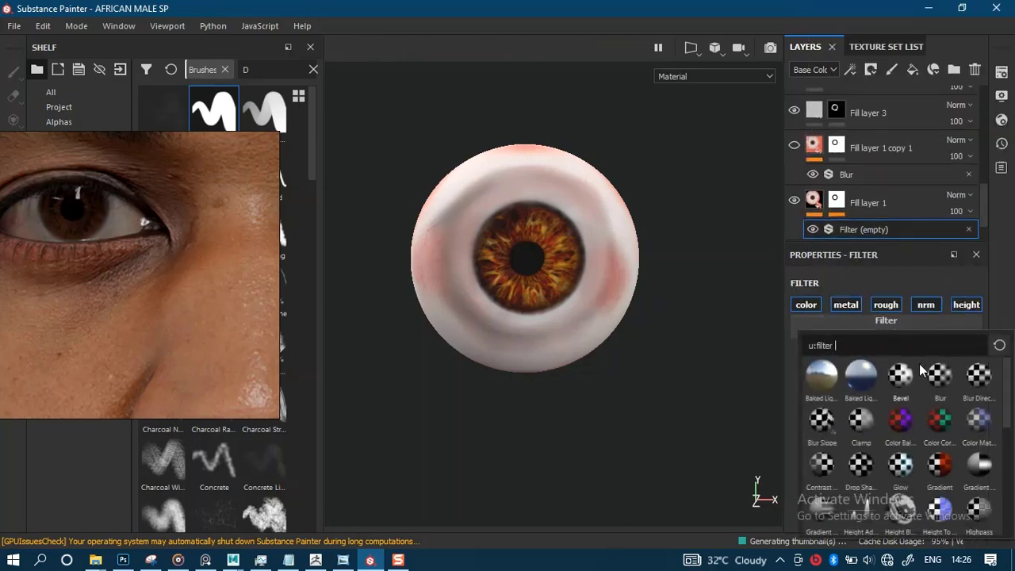
{"action": "left_click", "coordinate": [898, 427]}
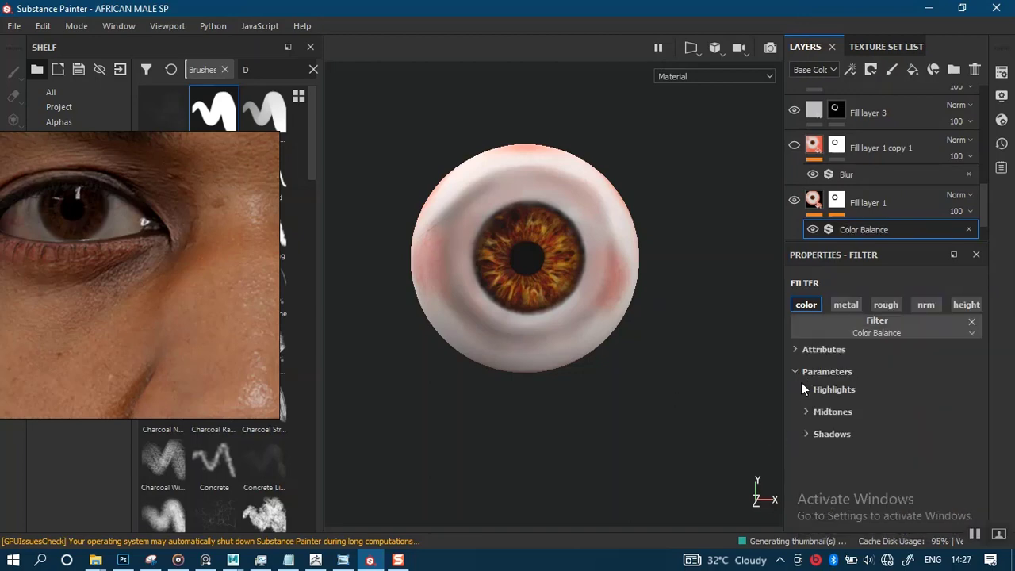
{"action": "left_click", "coordinate": [971, 321]}
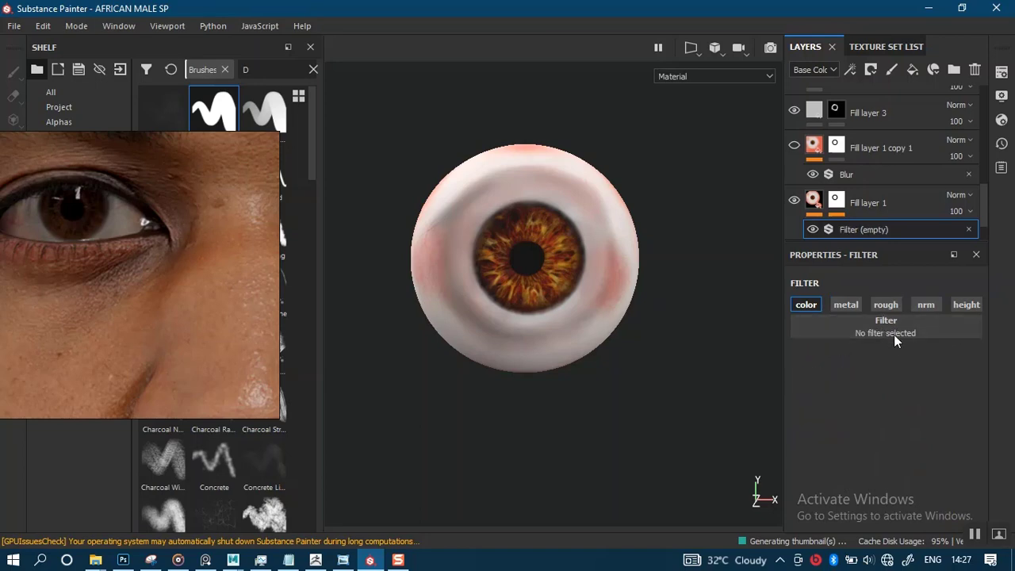
Step: Search the filters for HS and assign HSL Perceptive to the empty filter on Fill layer 1
{"action": "left_click", "coordinate": [904, 332]}
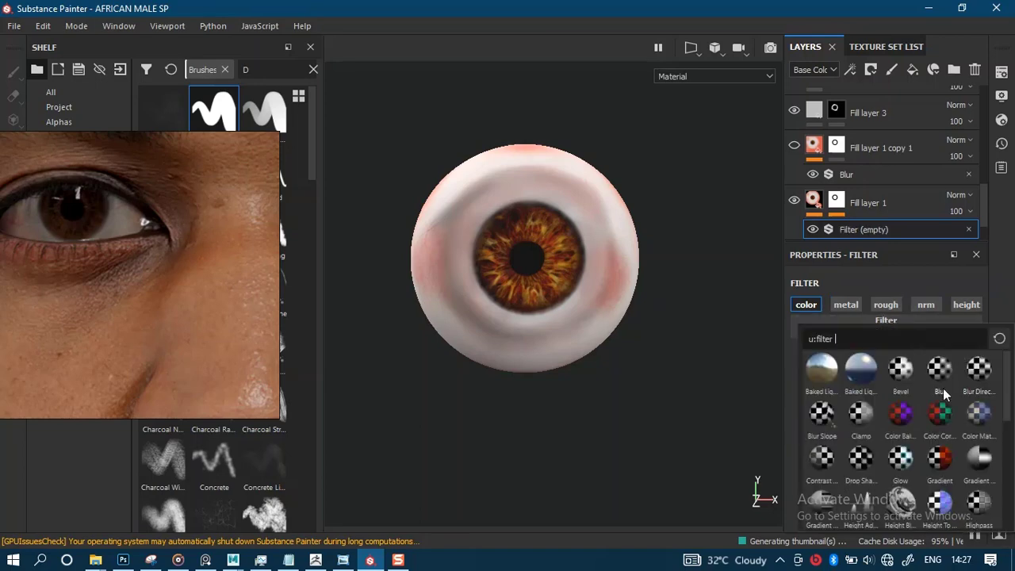
{"action": "type", "text": "HS"}
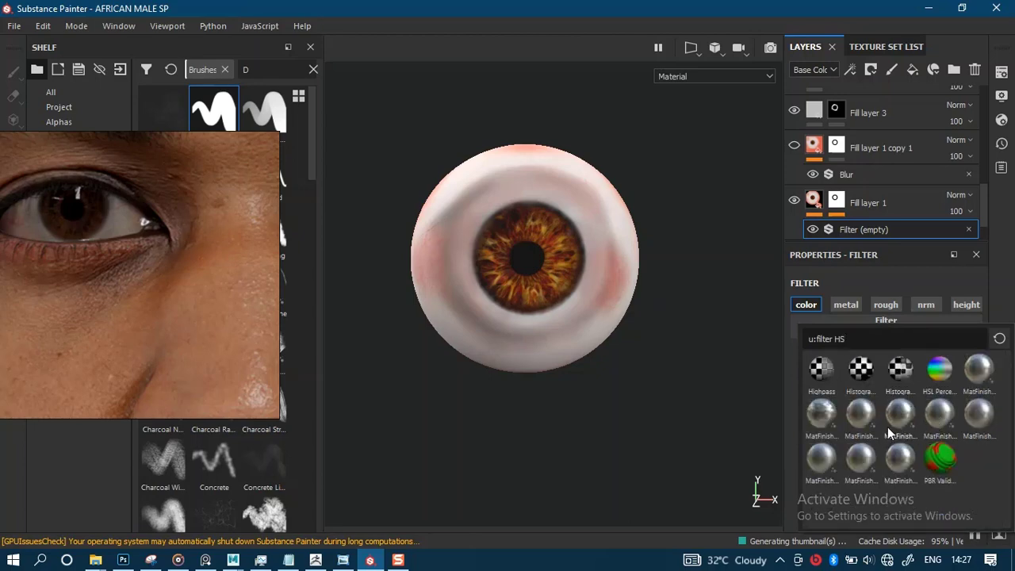
{"action": "left_click", "coordinate": [936, 372]}
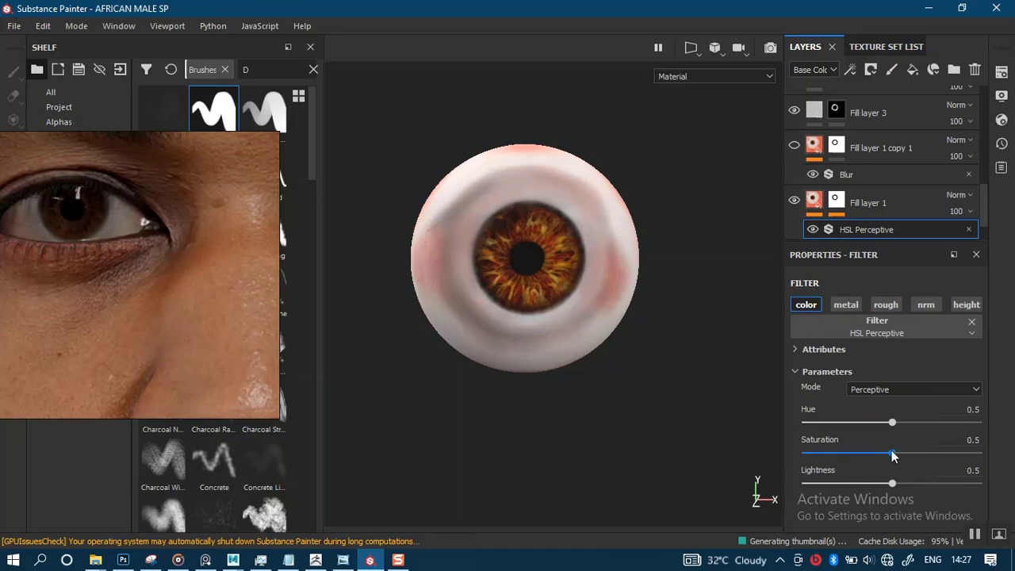
Step: Set the HSL Perceptive filter's saturation to 0.225 and its lightness to 0.333
{"action": "left_click_drag", "start_coordinate": [892, 458], "coordinate": [860, 457]}
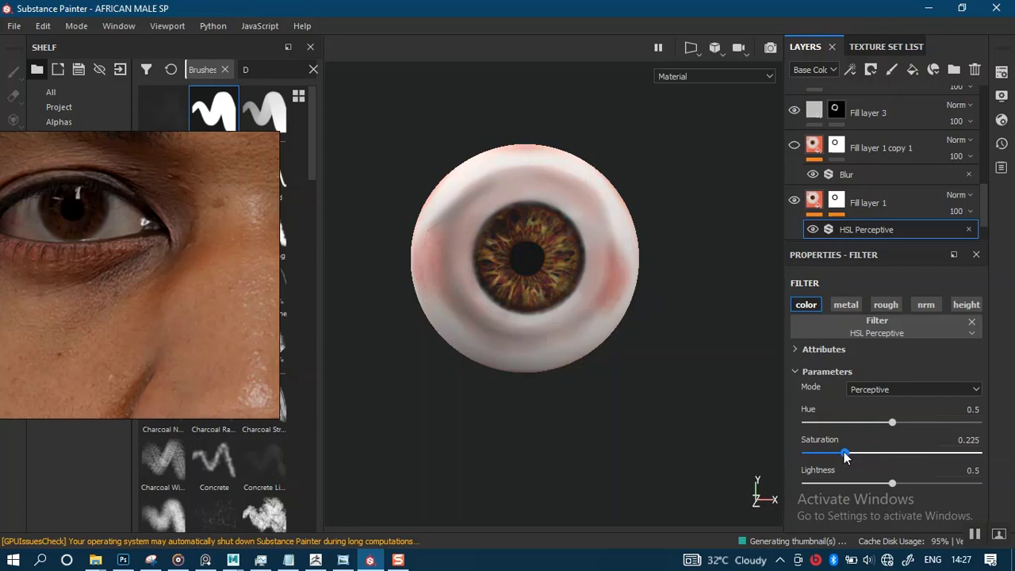
{"action": "mouse_move", "coordinate": [874, 452]}
{"action": "left_mouse_down"}
{"action": "mouse_move", "coordinate": [938, 452]}
{"action": "mouse_move", "coordinate": [887, 452]}
{"action": "left_mouse_up"}
{"action": "left_click_drag", "start_coordinate": [877, 453], "coordinate": [844, 458]}
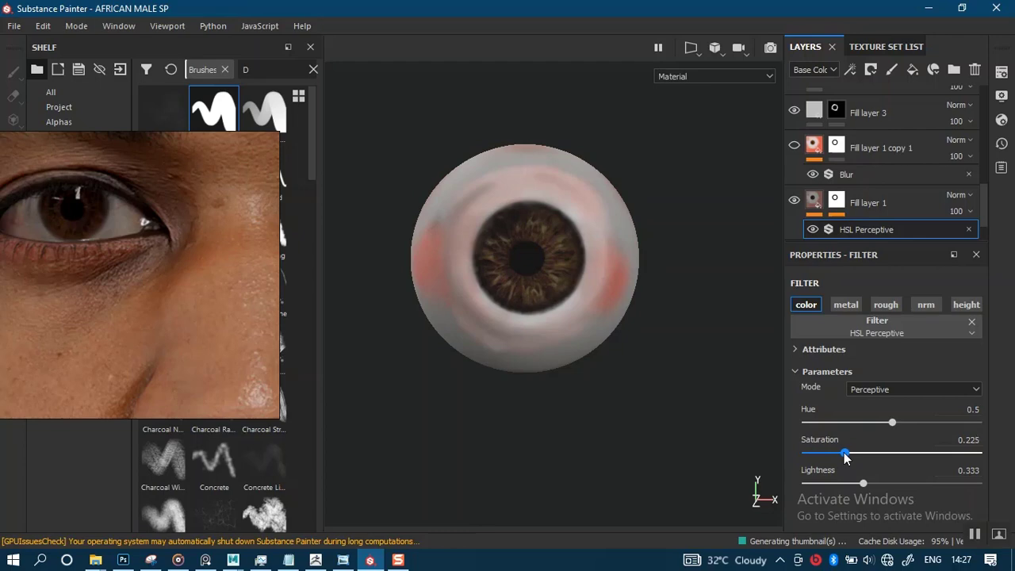
Step: Set the HSL Perceptive filter's saturation to 0.229 and turn off the filter on Fill layer 1
{"action": "left_click_drag", "start_coordinate": [845, 457], "coordinate": [845, 458]}
{"action": "right_click_drag", "start_coordinate": [607, 333], "coordinate": [611, 203], "text": "alt"}
{"action": "right_click_drag", "start_coordinate": [622, 279], "coordinate": [647, 424], "text": "alt"}
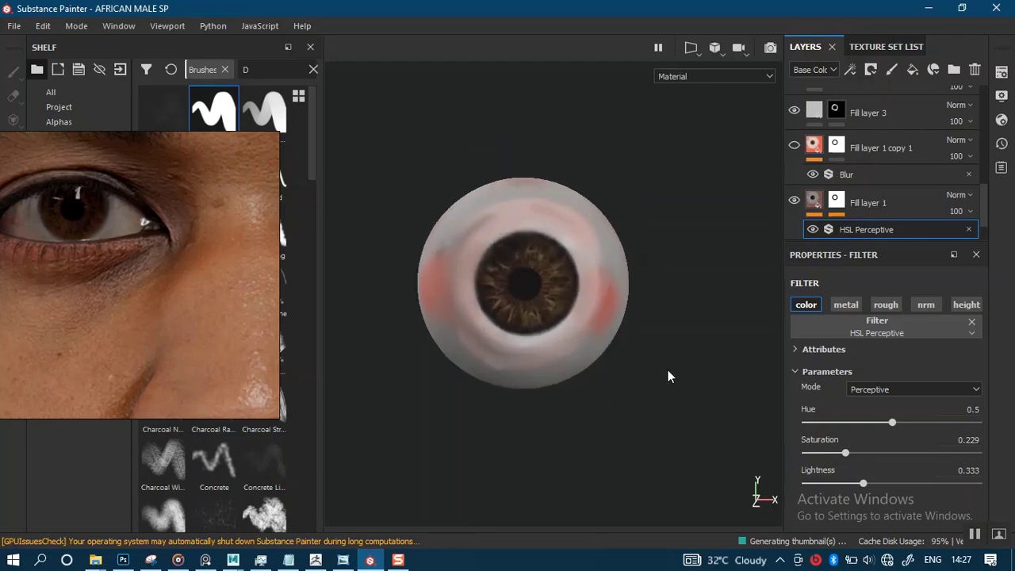
{"action": "left_click", "coordinate": [811, 230]}
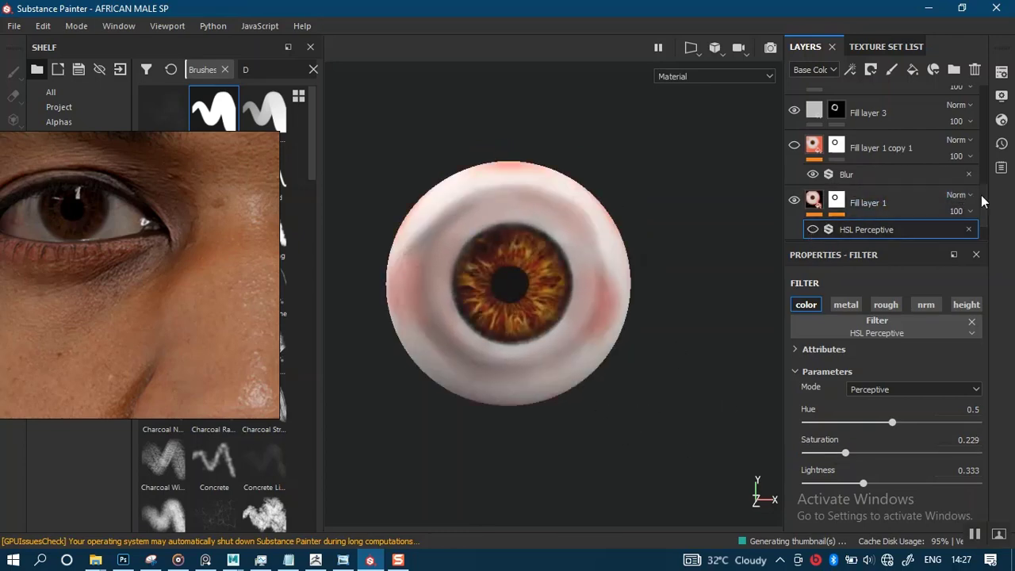
Step: Show the DARK CENTER copy 1 layer again over the iris and frame the whole eyeball
{"action": "left_click_drag", "start_coordinate": [982, 202], "coordinate": [985, 172]}
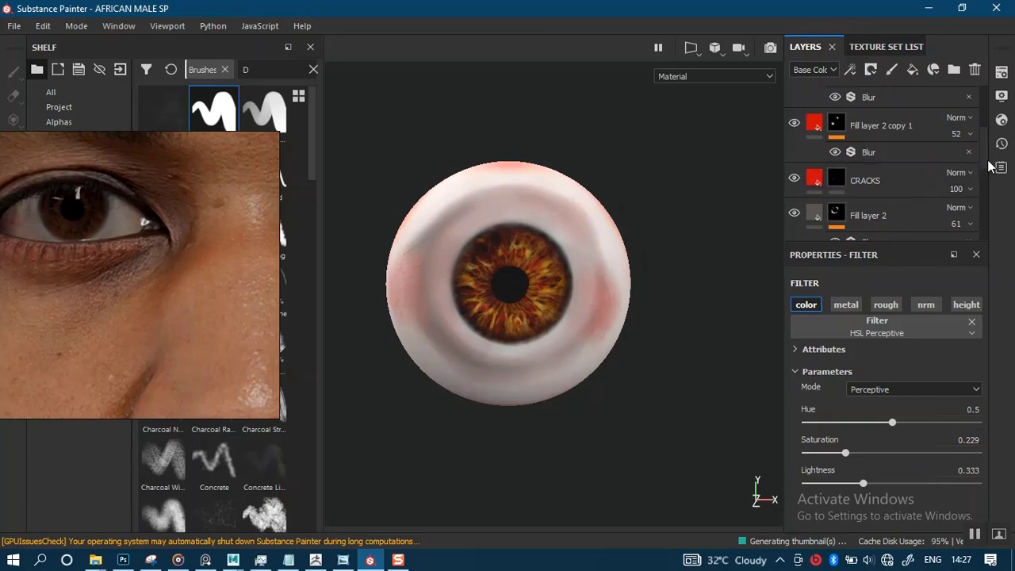
{"action": "scroll", "coordinate": [952, 165], "scroll_direction": "up", "scroll_amount": 5}
{"action": "left_click", "coordinate": [794, 135]}
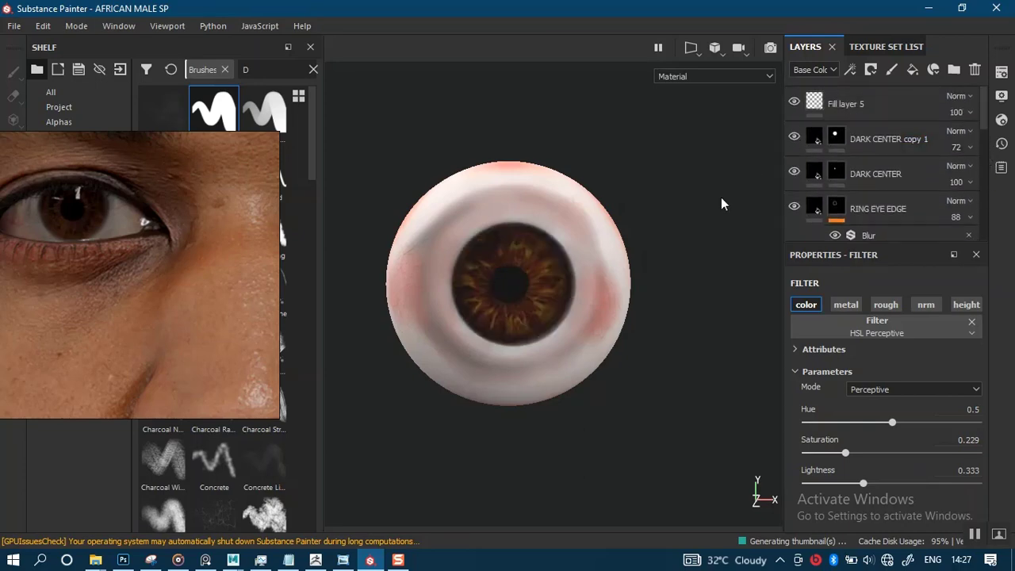
{"action": "scroll", "coordinate": [524, 341], "scroll_direction": "down", "scroll_amount": 5}
{"action": "middle_click_drag", "start_coordinate": [505, 291], "coordinate": [598, 323], "text": "alt"}
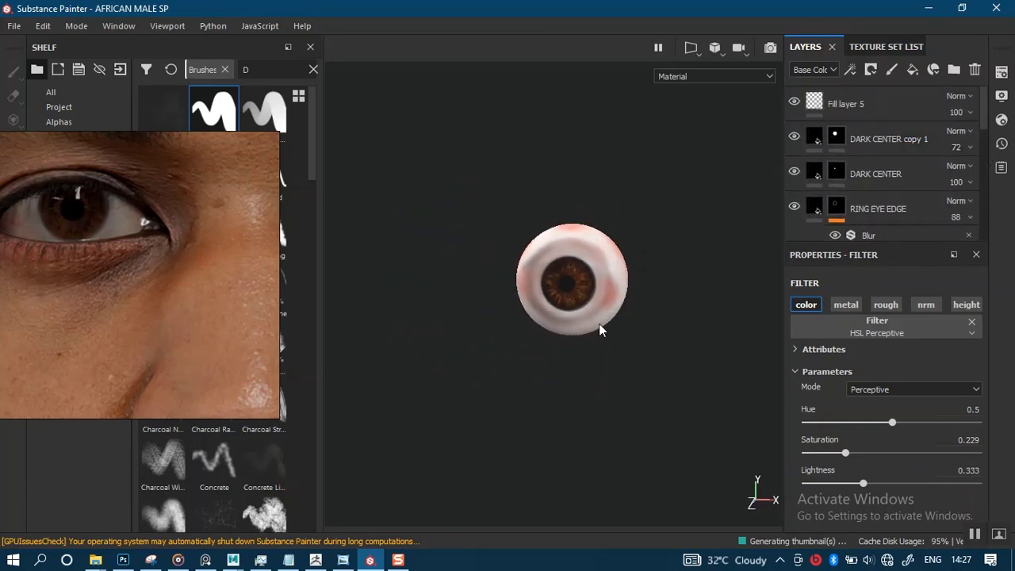
{"action": "key", "text": "f"}
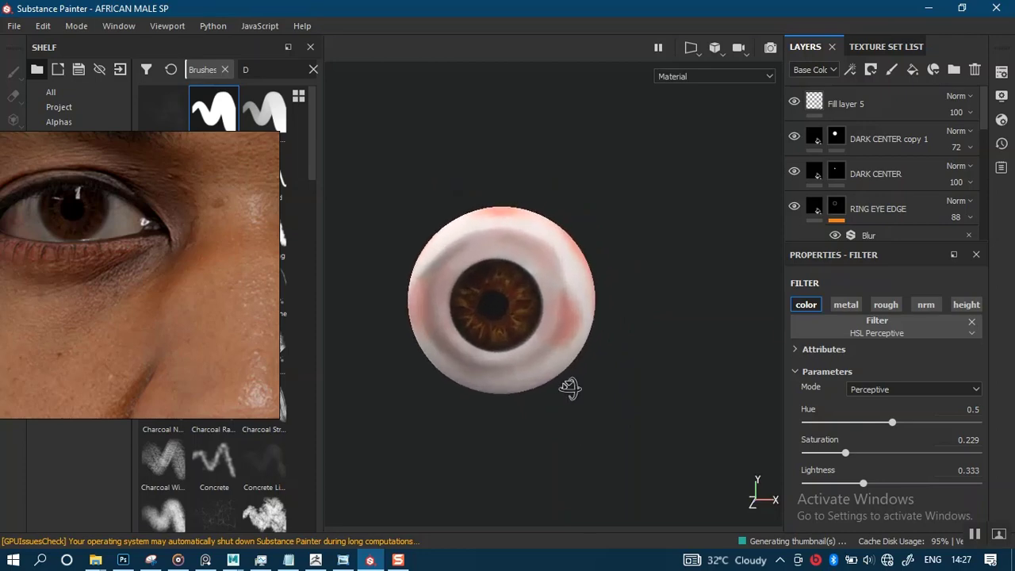
Step: Try the Multiply blend mode on the DARK CENTER copy 1 layer and return it to Normal
{"action": "left_click", "coordinate": [955, 132]}
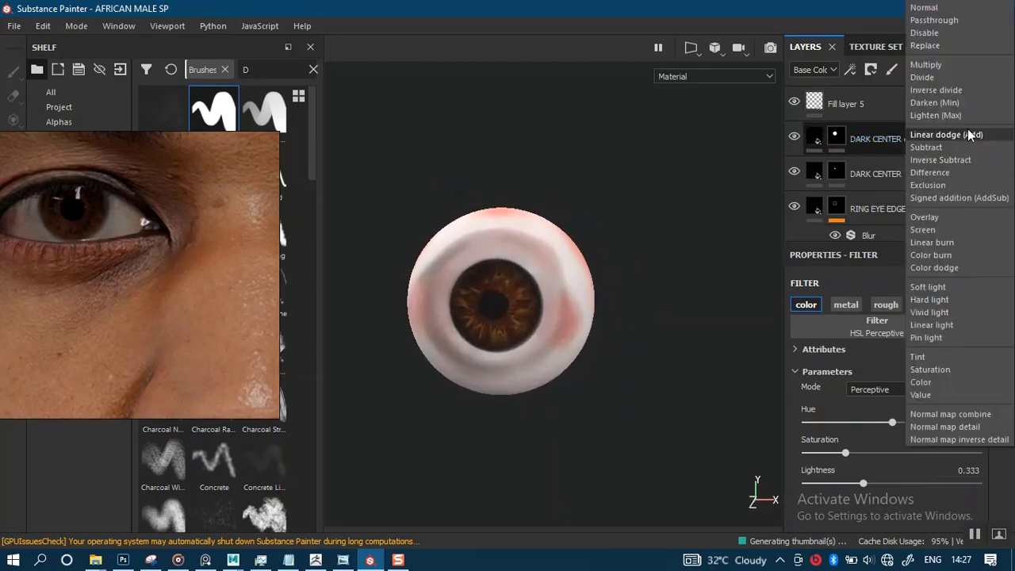
{"action": "left_click", "coordinate": [937, 64]}
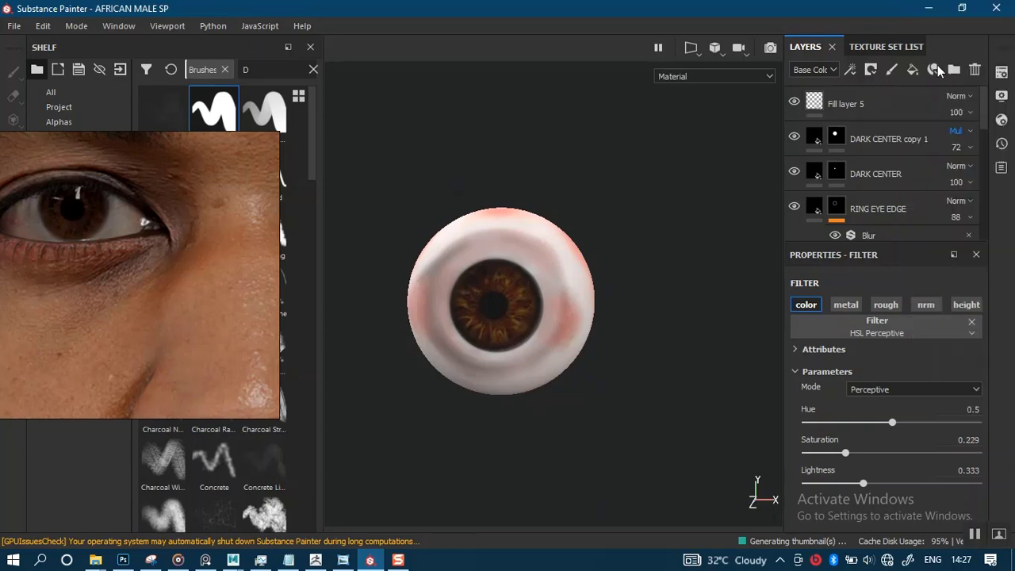
{"action": "scroll", "coordinate": [959, 133], "scroll_direction": "down", "scroll_amount": 5}
{"action": "left_click", "coordinate": [966, 133]}
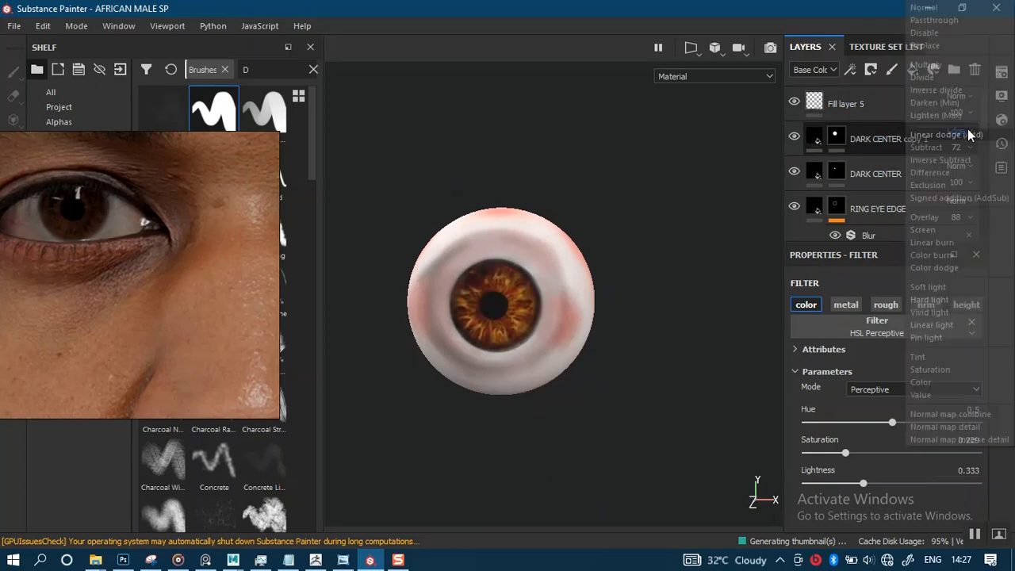
{"action": "left_click", "coordinate": [939, 10]}
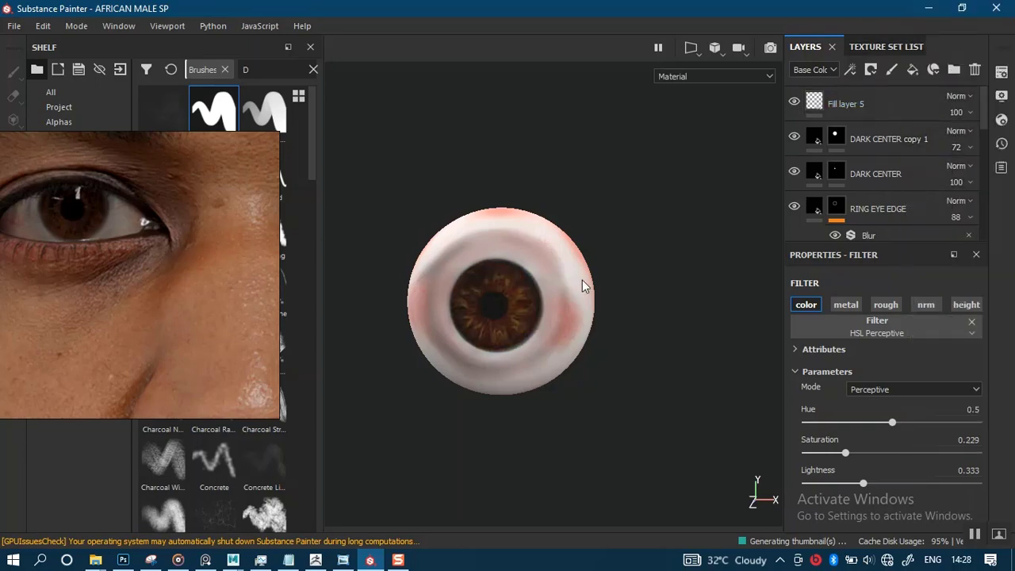
Step: Make the AFRICA_MALE texture set visible together with INNER_EYES6 and frame the character's head
{"action": "right_click_drag", "start_coordinate": [563, 262], "coordinate": [721, 120], "text": "alt"}
{"action": "left_click", "coordinate": [864, 49]}
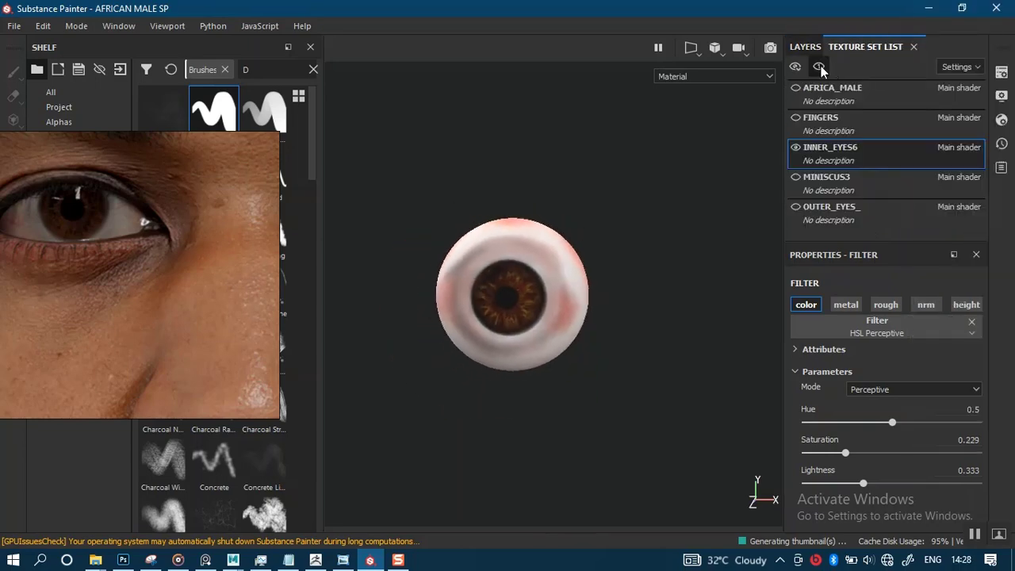
{"action": "left_click", "coordinate": [818, 66]}
{"action": "scroll", "coordinate": [555, 153], "scroll_direction": "down", "scroll_amount": 5}
{"action": "scroll", "coordinate": [540, 289], "scroll_direction": "down", "scroll_amount": 1}
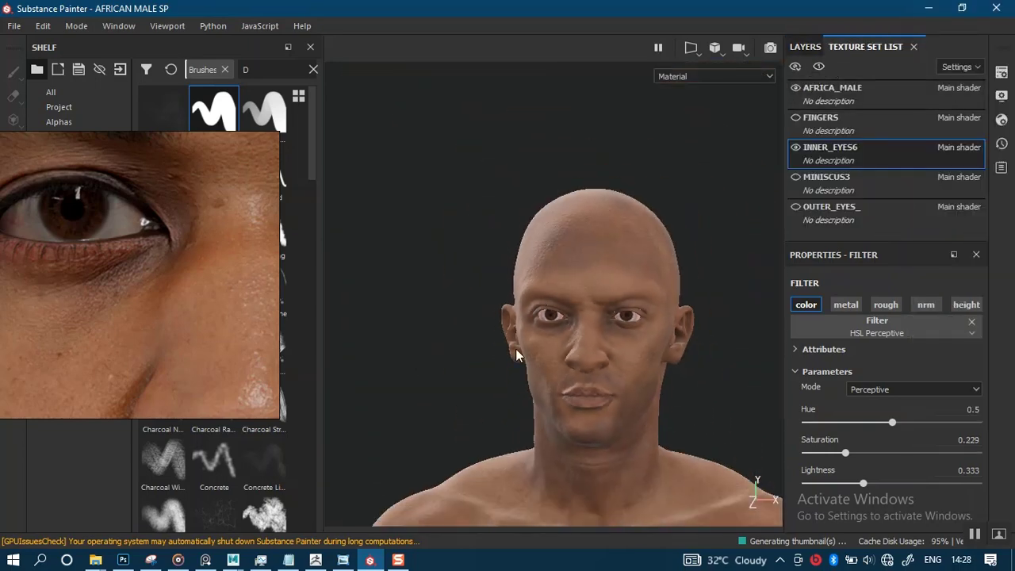
{"action": "middle_click_drag", "start_coordinate": [535, 358], "coordinate": [516, 330], "text": "alt"}
{"action": "scroll", "coordinate": [515, 330], "scroll_direction": "up", "scroll_amount": 1}
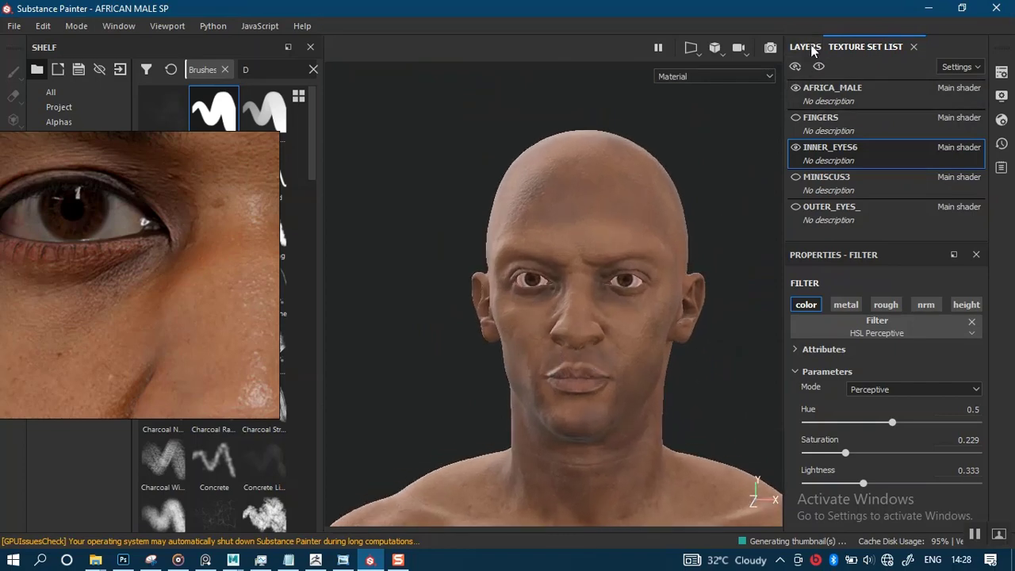
Step: Set the opacity of the DARK CENTER copy 1 layer to 81 and view the eyes on the full bust
{"action": "left_click", "coordinate": [804, 47]}
{"action": "left_click", "coordinate": [969, 148]}
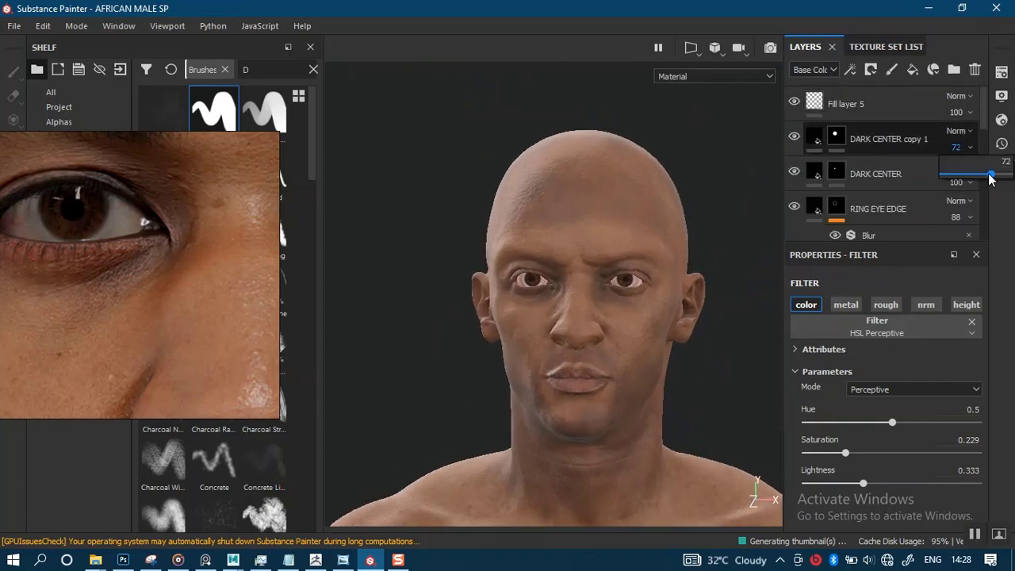
{"action": "left_click_drag", "start_coordinate": [990, 176], "coordinate": [998, 176]}
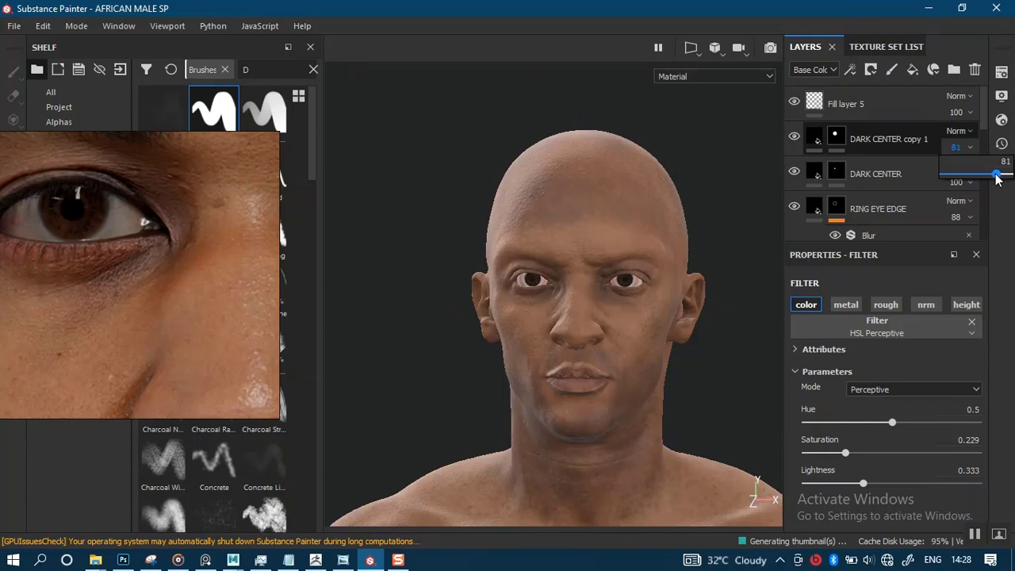
{"action": "scroll", "coordinate": [587, 363], "scroll_direction": "down", "scroll_amount": 3}
{"action": "middle_click_drag", "start_coordinate": [591, 390], "coordinate": [552, 339], "text": "alt"}
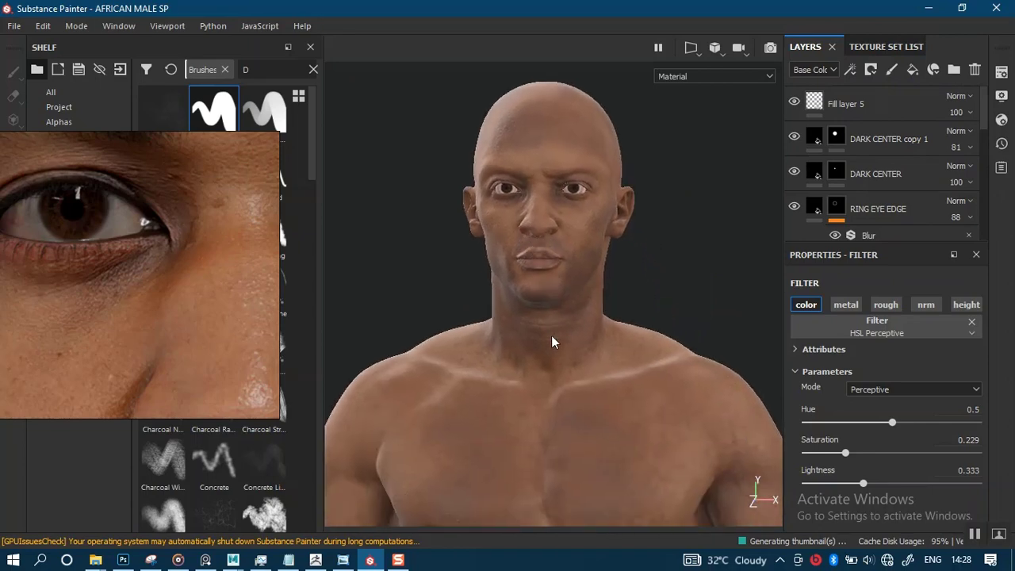
{"action": "scroll", "coordinate": [553, 341], "scroll_direction": "down", "scroll_amount": 1}
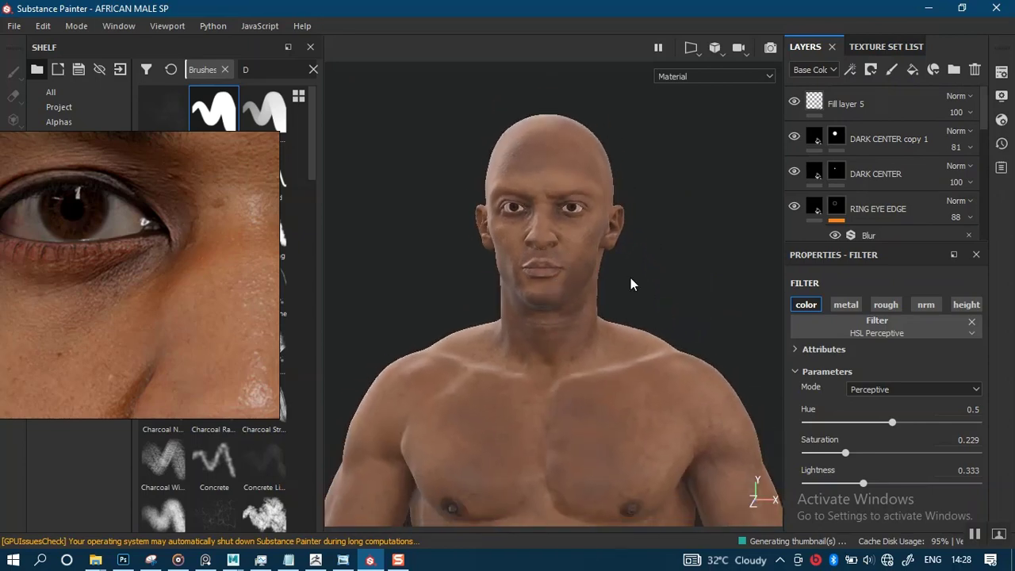
Step: Change the viewport's environment map to Mondarrain 3 in the display settings
{"action": "left_click", "coordinate": [1001, 72]}
{"action": "left_click", "coordinate": [1001, 96]}
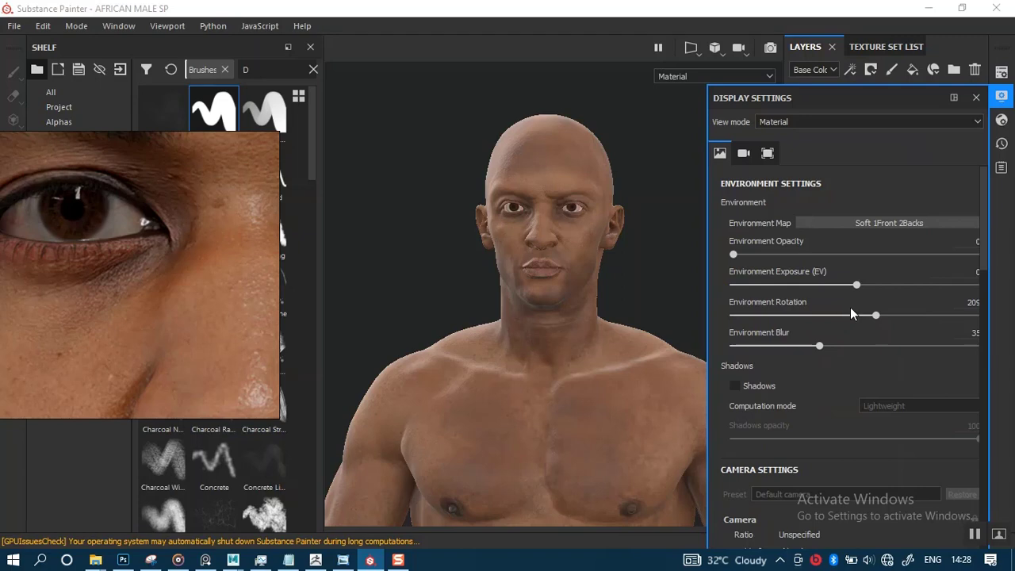
{"action": "left_click", "coordinate": [864, 223]}
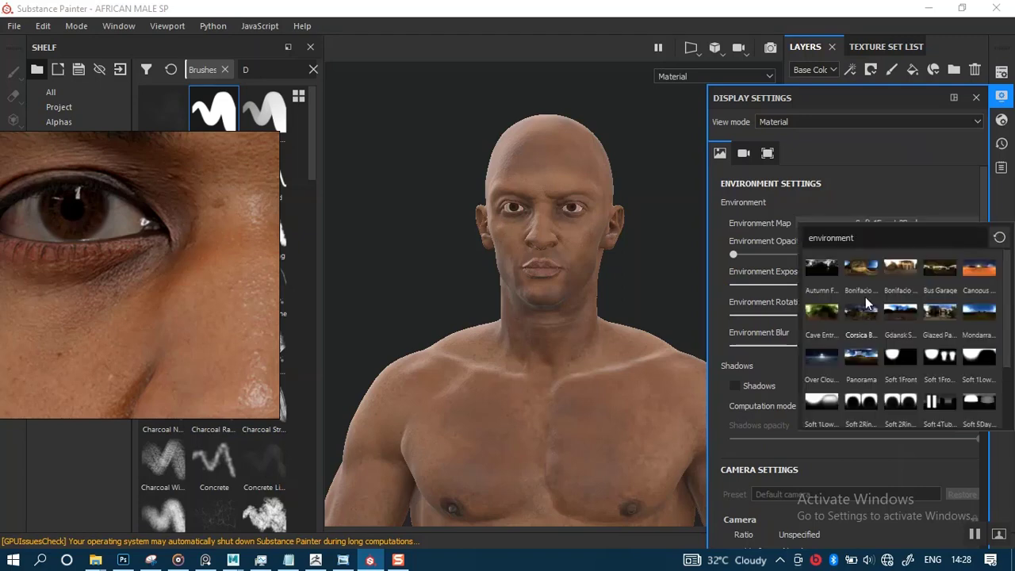
{"action": "left_click", "coordinate": [970, 314]}
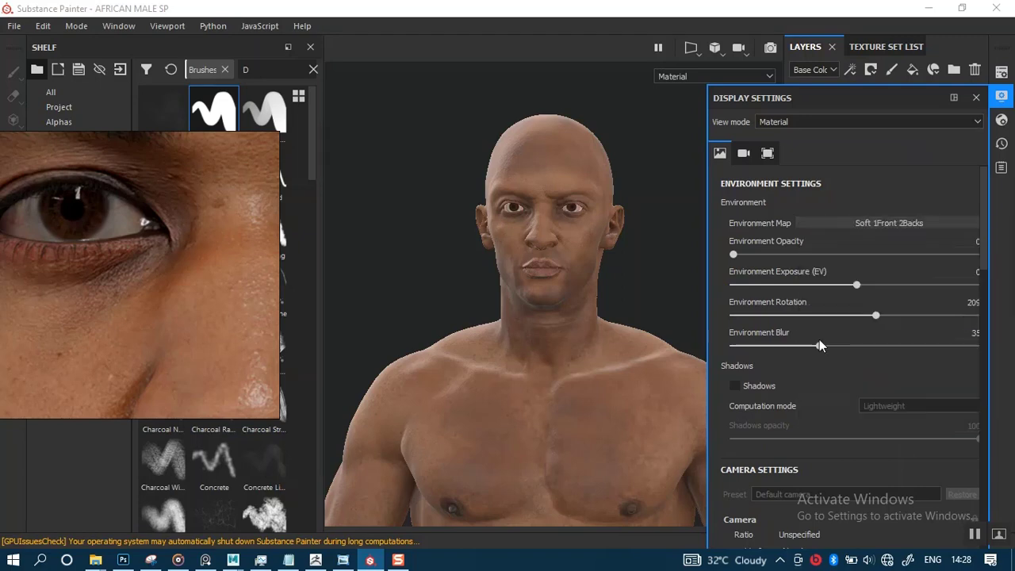
{"action": "left_click", "coordinate": [513, 308]}
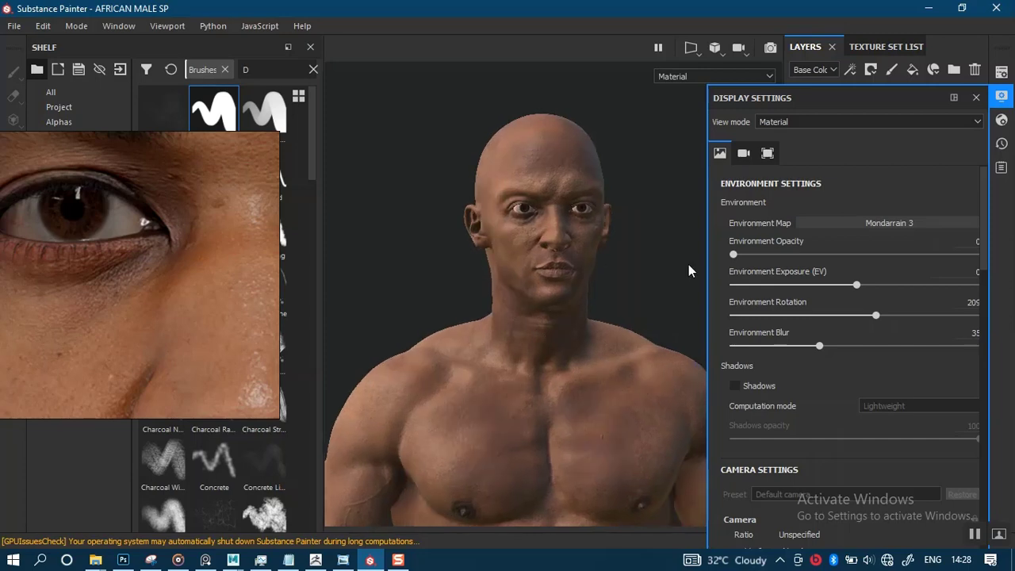
{"action": "left_click", "coordinate": [976, 98]}
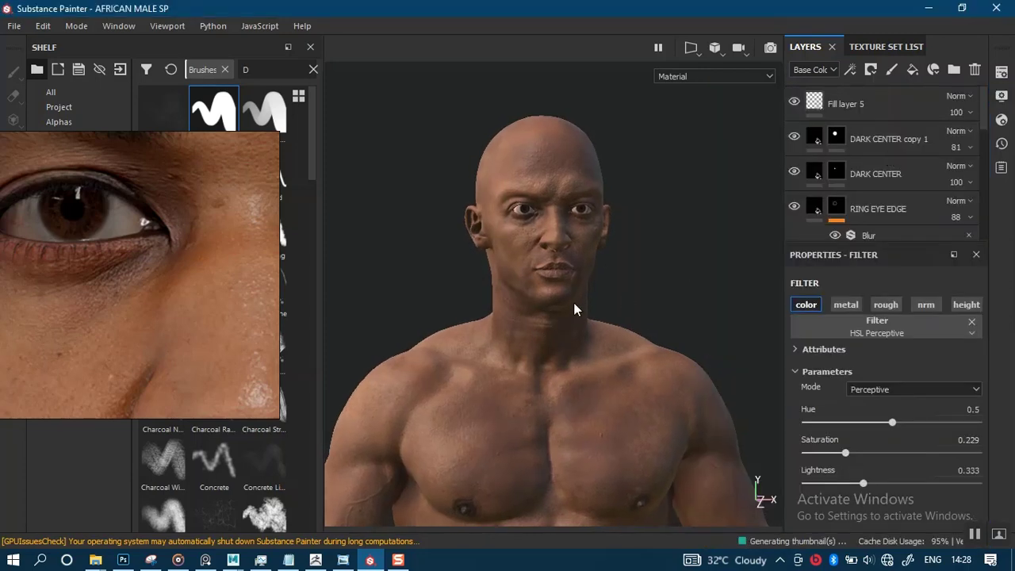
Step: Rotate the environment lighting so it lights the face and chest from the front, and save the project
{"action": "right_click_drag", "start_coordinate": [613, 304], "coordinate": [541, 341], "text": "shift"}
{"action": "middle_click_drag", "start_coordinate": [544, 357], "coordinate": [535, 252], "text": "alt"}
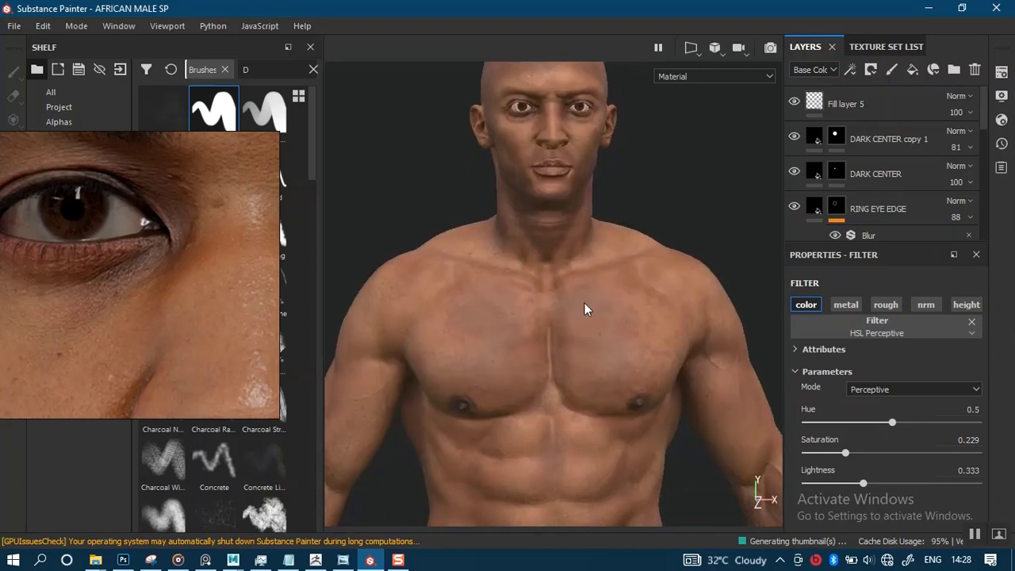
{"action": "right_click_drag", "start_coordinate": [599, 401], "coordinate": [600, 488], "text": "alt"}
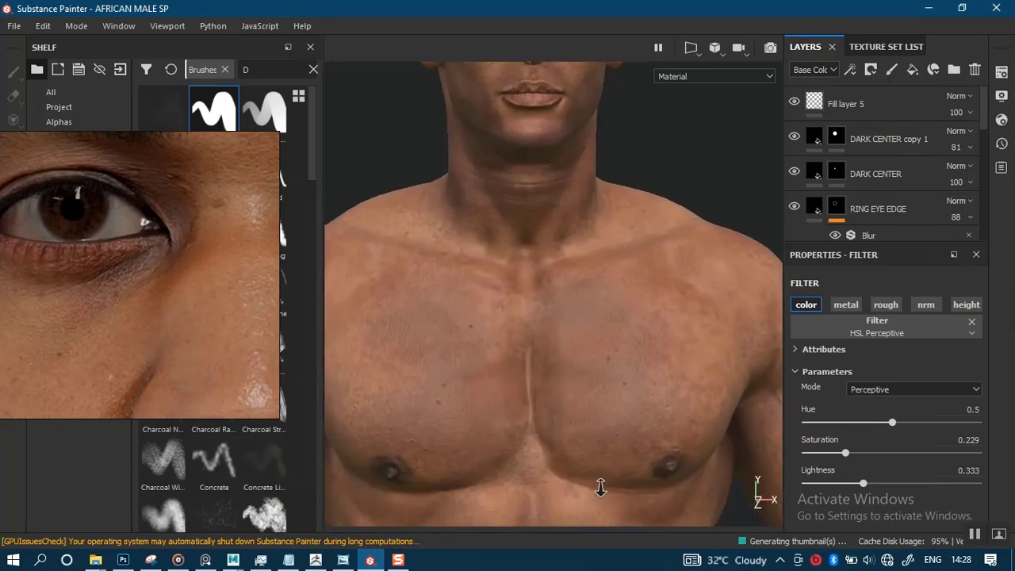
{"action": "middle_click_drag", "start_coordinate": [513, 367], "coordinate": [560, 286], "text": "alt"}
{"action": "mouse_move", "coordinate": [562, 346]}
{"action": "right_mouse_down", "text": "alt"}
{"action": "mouse_move", "coordinate": [573, 446]}
{"action": "mouse_move", "coordinate": [546, 281]}
{"action": "mouse_move", "coordinate": [550, 352]}
{"action": "right_mouse_up", "text": "alt"}
{"action": "middle_click_drag", "start_coordinate": [566, 322], "coordinate": [562, 332], "text": "alt"}
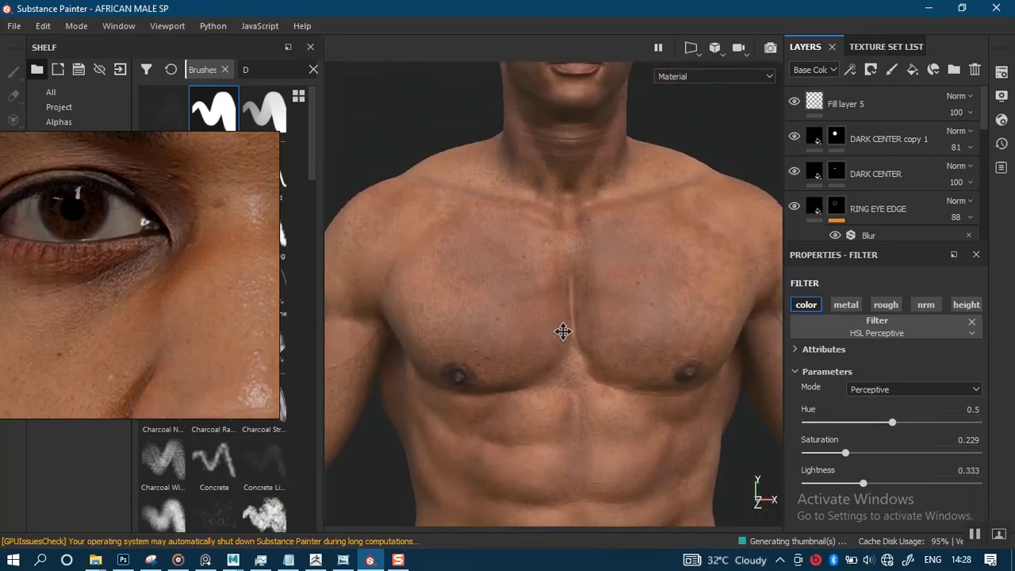
{"action": "key", "text": "ctrl+s"}
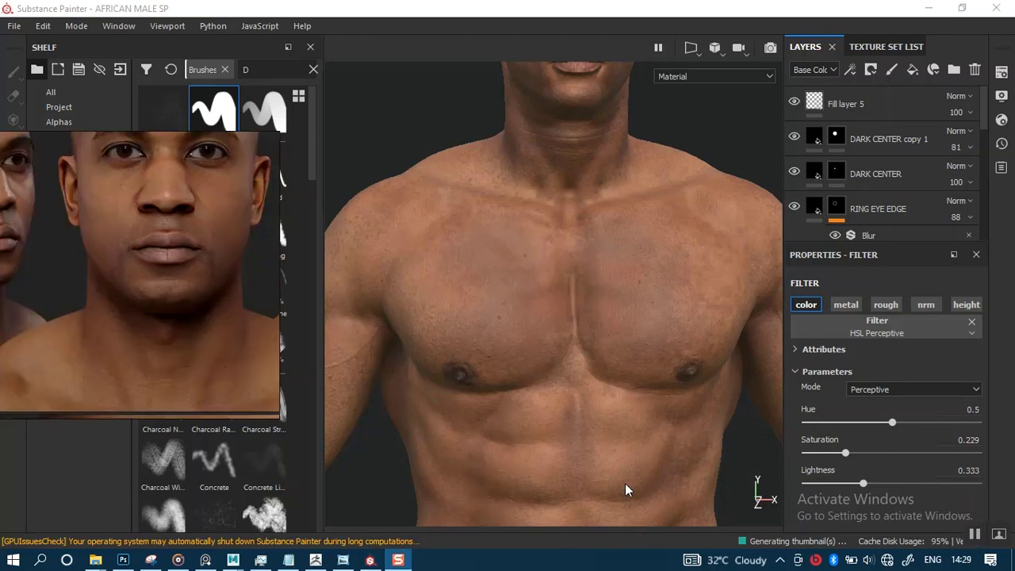
Step: Make AFRICA_MALE the active texture set and bring up its layer stack, with the chest in close view
{"action": "middle_click_drag", "start_coordinate": [603, 351], "coordinate": [562, 283], "text": "alt"}
{"action": "scroll", "coordinate": [544, 428], "scroll_direction": "up", "scroll_amount": 6}
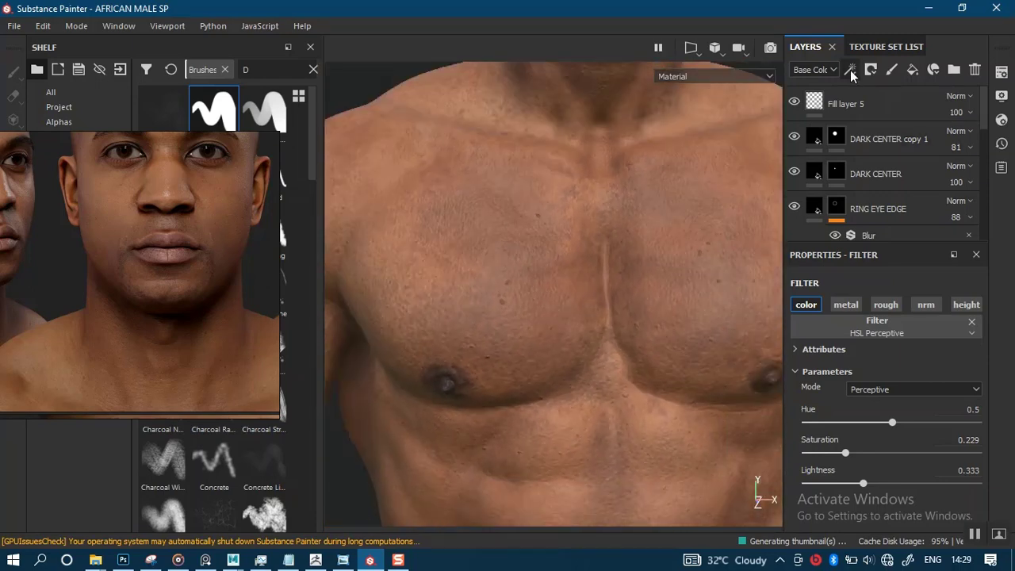
{"action": "left_click", "coordinate": [873, 46]}
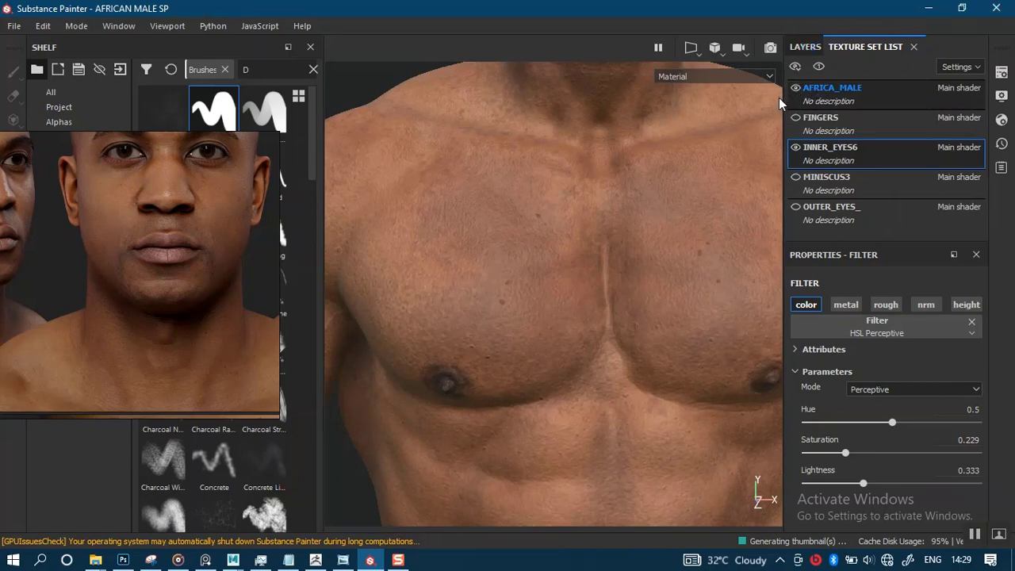
{"action": "left_click", "coordinate": [808, 48]}
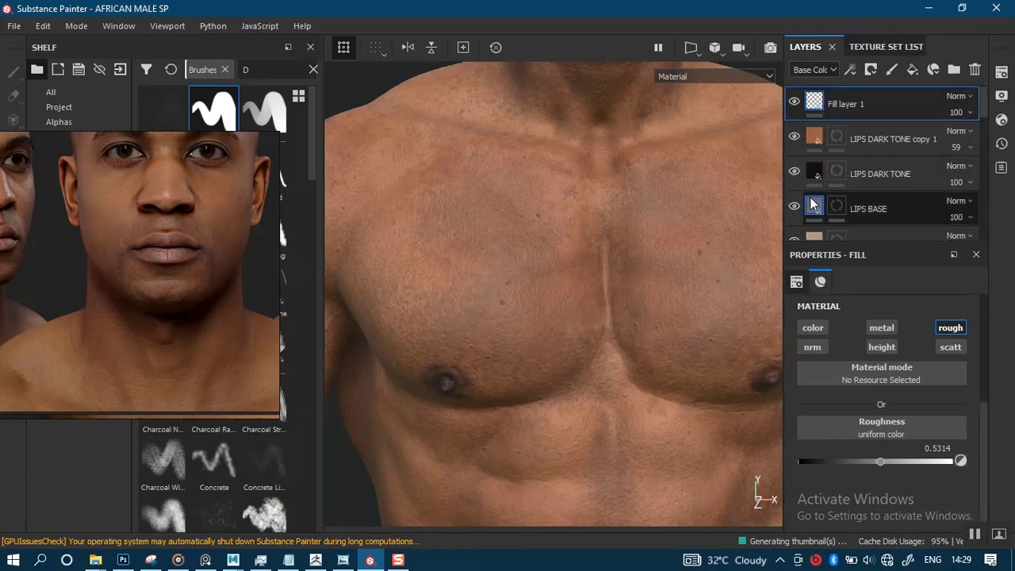
Step: Select the mask of the darkest PAINT DARK BROWN layer, the one with 42 opacity
{"action": "scroll", "coordinate": [985, 127], "scroll_direction": "down", "scroll_amount": 5}
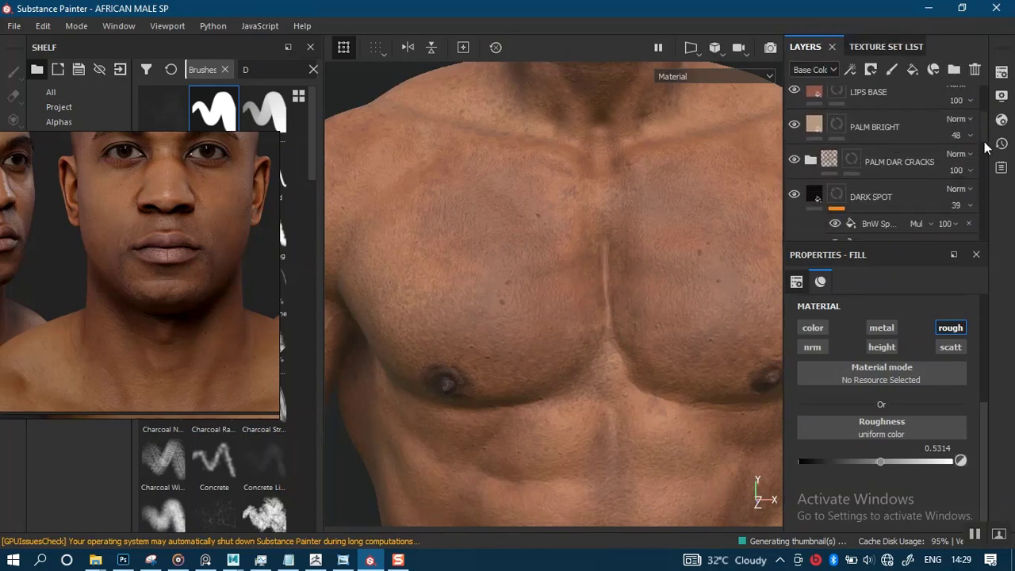
{"action": "scroll", "coordinate": [983, 144], "scroll_direction": "down", "scroll_amount": 1}
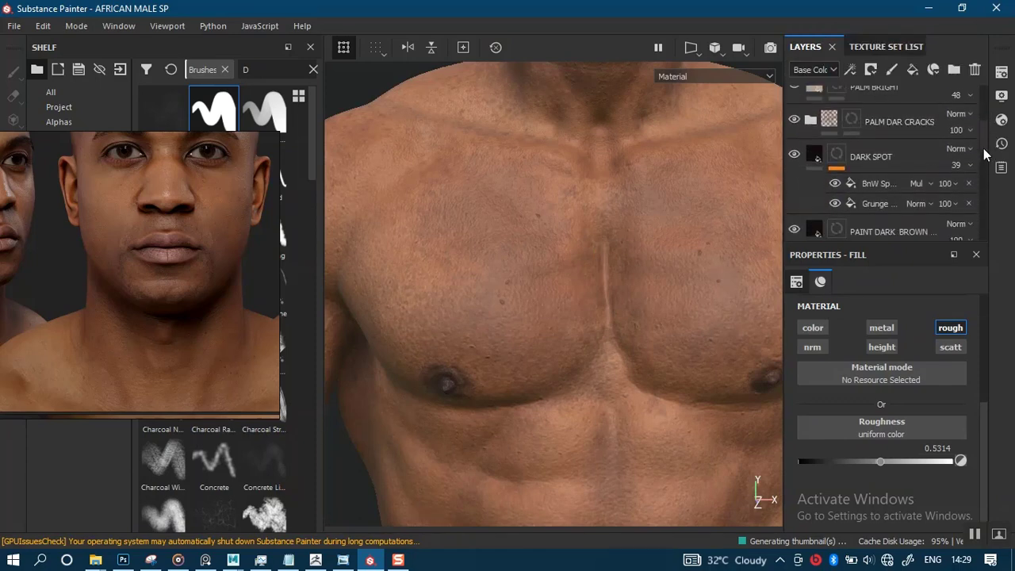
{"action": "scroll", "coordinate": [983, 150], "scroll_direction": "down", "scroll_amount": 5}
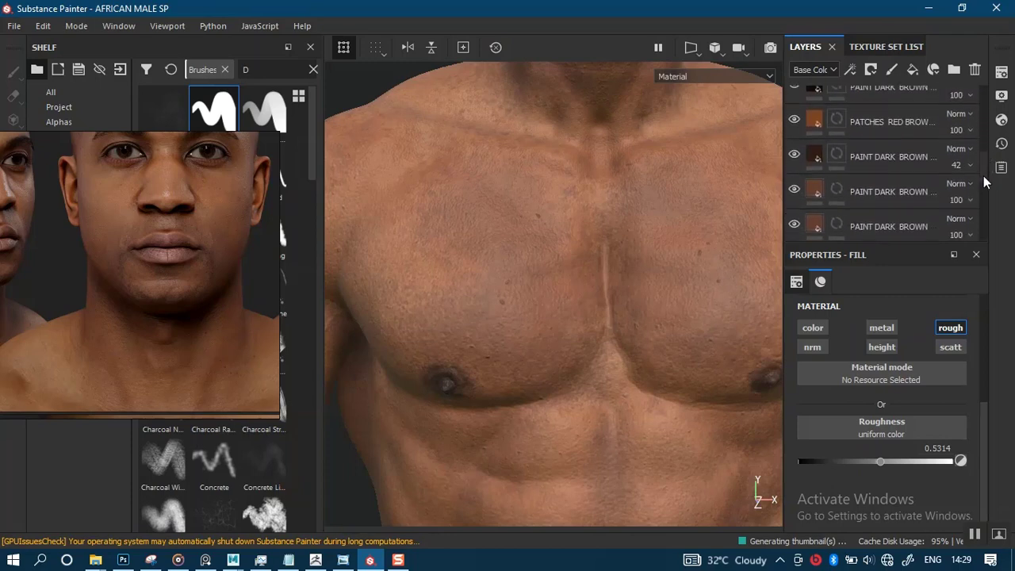
{"action": "scroll", "coordinate": [983, 190], "scroll_direction": "up", "scroll_amount": 1}
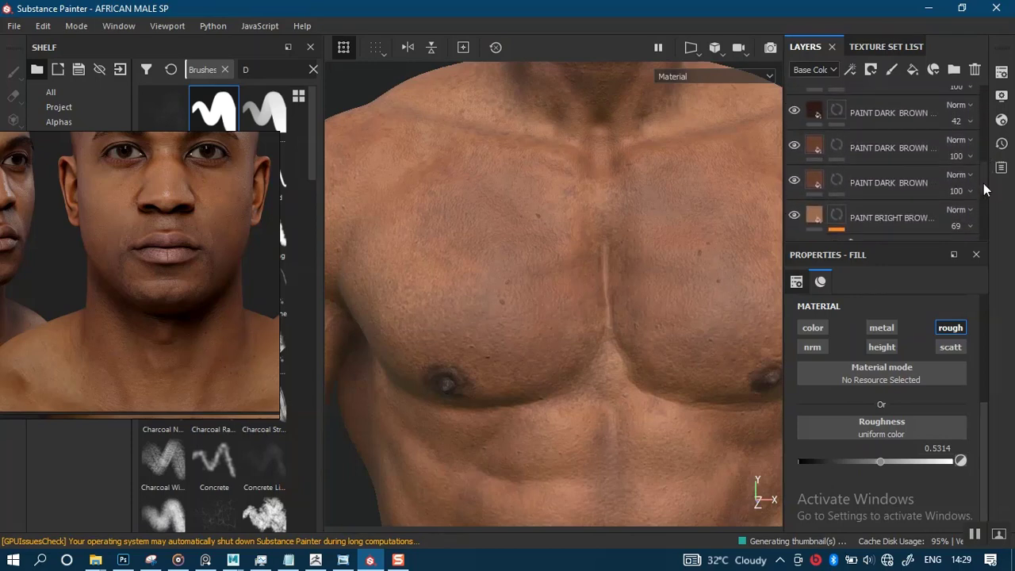
{"action": "scroll", "coordinate": [984, 191], "scroll_direction": "down", "scroll_amount": 1}
{"action": "scroll", "coordinate": [985, 179], "scroll_direction": "up", "scroll_amount": 2}
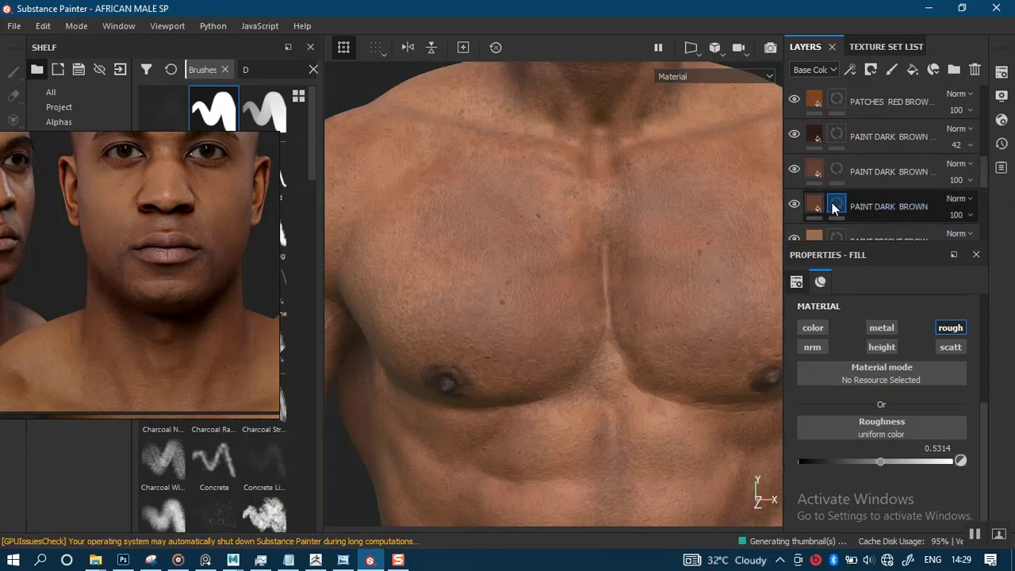
{"action": "left_click", "coordinate": [834, 137]}
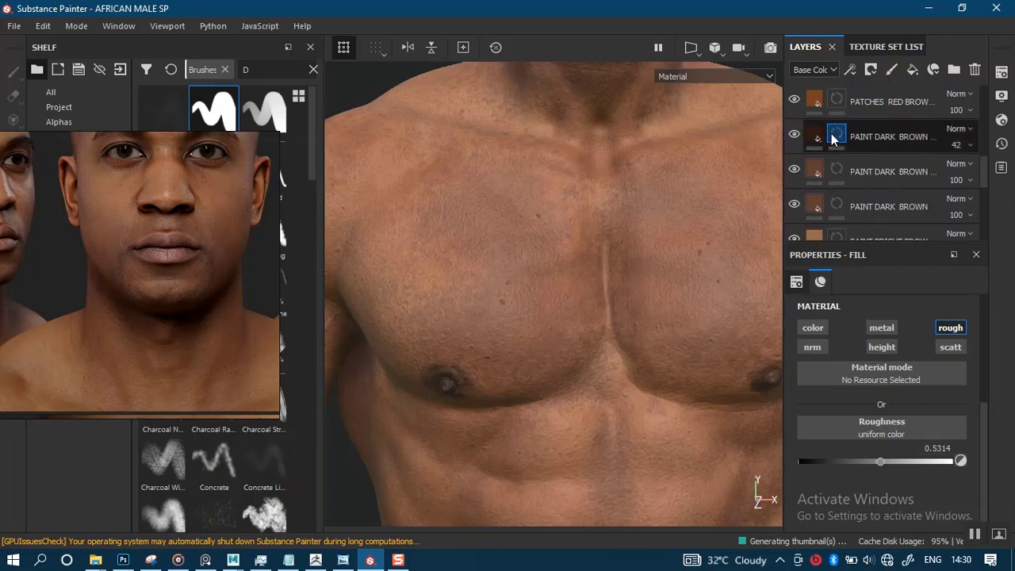
Step: Add a Blur filter to the mask of the PAINT DARK BROWN layer that has 42 opacity
{"action": "left_click", "coordinate": [849, 146]}
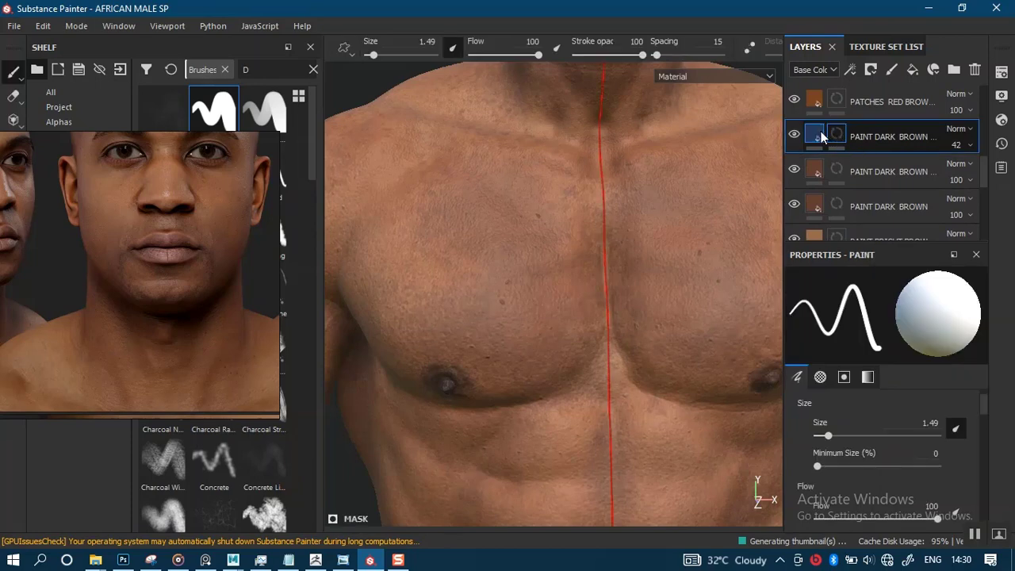
{"action": "right_click", "coordinate": [842, 138]}
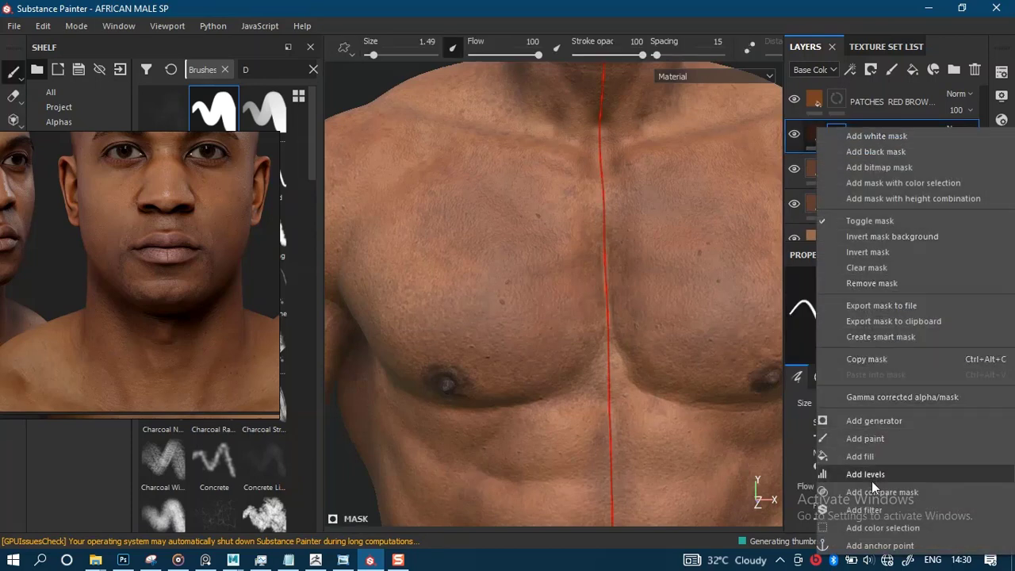
{"action": "left_click", "coordinate": [870, 511]}
{"action": "left_click", "coordinate": [887, 304]}
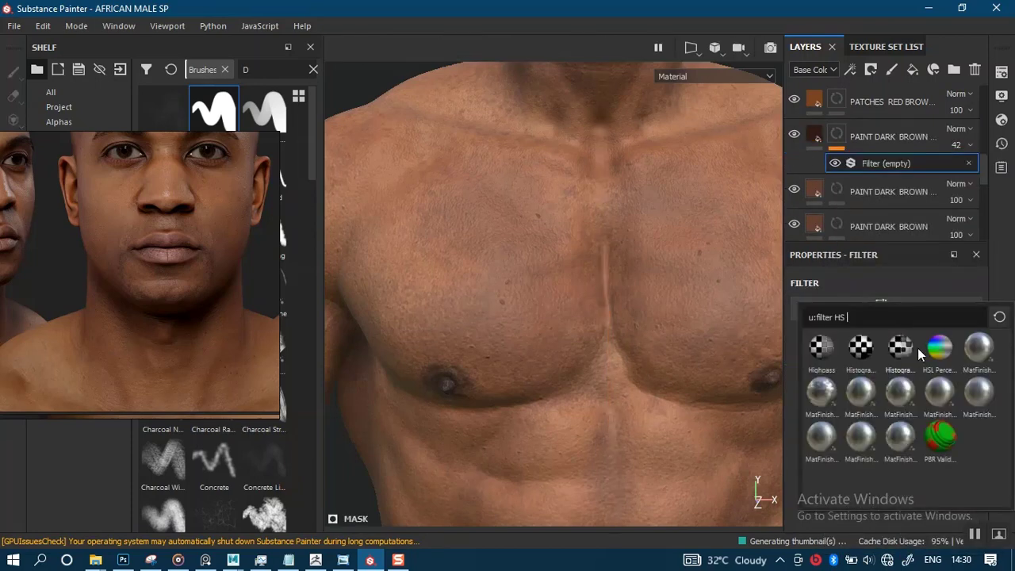
{"action": "key", "text": "BackSpace"}
{"action": "key", "text": "BackSpace"}
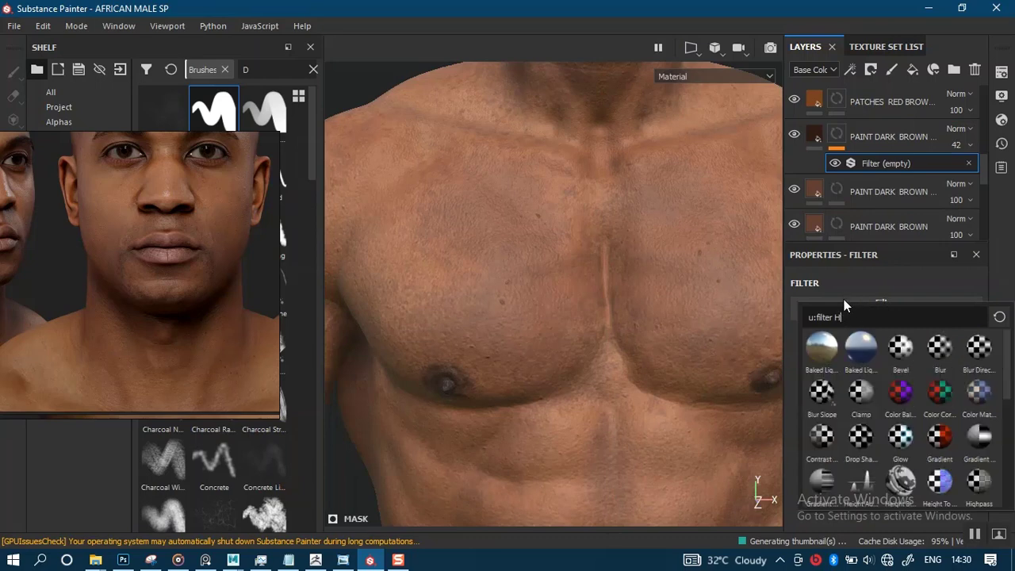
{"action": "left_click", "coordinate": [940, 347]}
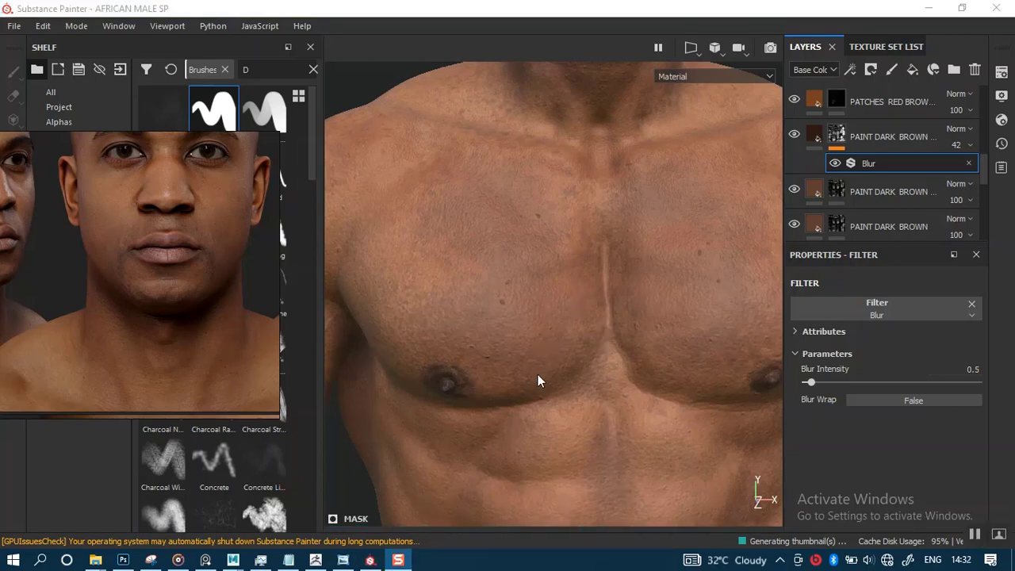
Step: Examine the blurred dark brown tones on the chest, shoulders and abdomen from close up and farther away
{"action": "left_click_drag", "start_coordinate": [552, 351], "coordinate": [583, 368], "text": "alt"}
{"action": "middle_click_drag", "start_coordinate": [555, 409], "coordinate": [649, 322], "text": "alt"}
{"action": "middle_click_drag", "start_coordinate": [613, 356], "coordinate": [686, 256], "text": "alt"}
{"action": "mouse_move", "coordinate": [609, 349]}
{"action": "middle_mouse_down", "text": "alt"}
{"action": "mouse_move", "coordinate": [678, 243]}
{"action": "mouse_move", "coordinate": [560, 394]}
{"action": "mouse_move", "coordinate": [600, 344]}
{"action": "mouse_move", "coordinate": [536, 339]}
{"action": "mouse_move", "coordinate": [574, 403]}
{"action": "mouse_move", "coordinate": [537, 389]}
{"action": "mouse_move", "coordinate": [585, 352]}
{"action": "middle_mouse_up", "text": "alt"}
{"action": "right_click_drag", "start_coordinate": [562, 354], "coordinate": [568, 468], "text": "alt"}
{"action": "middle_click_drag", "start_coordinate": [539, 359], "coordinate": [607, 388], "text": "alt"}
{"action": "right_click_drag", "start_coordinate": [606, 388], "coordinate": [606, 119], "text": "alt"}
{"action": "middle_click_drag", "start_coordinate": [620, 379], "coordinate": [513, 307], "text": "alt"}
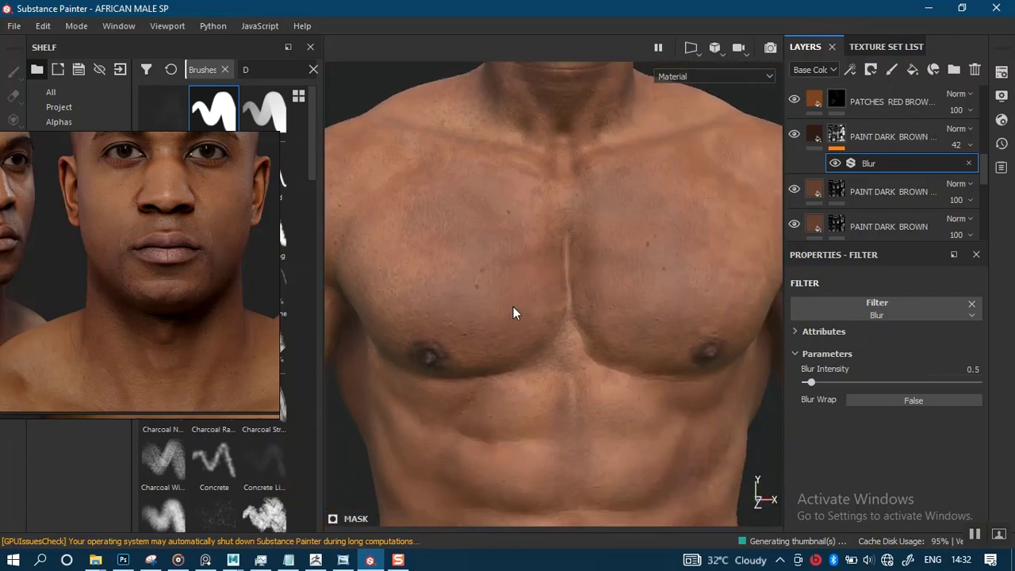
{"action": "right_click_drag", "start_coordinate": [513, 307], "coordinate": [527, 218], "text": "alt"}
{"action": "middle_click_drag", "start_coordinate": [567, 324], "coordinate": [544, 217], "text": "alt"}
{"action": "middle_click_drag", "start_coordinate": [565, 351], "coordinate": [609, 441], "text": "alt"}
{"action": "right_click_drag", "start_coordinate": [577, 337], "coordinate": [583, 380], "text": "alt"}
{"action": "middle_click_drag", "start_coordinate": [577, 321], "coordinate": [589, 345], "text": "alt"}
{"action": "right_click_drag", "start_coordinate": [585, 349], "coordinate": [573, 404], "text": "alt"}
{"action": "middle_click_drag", "start_coordinate": [557, 385], "coordinate": [578, 387], "text": "alt"}
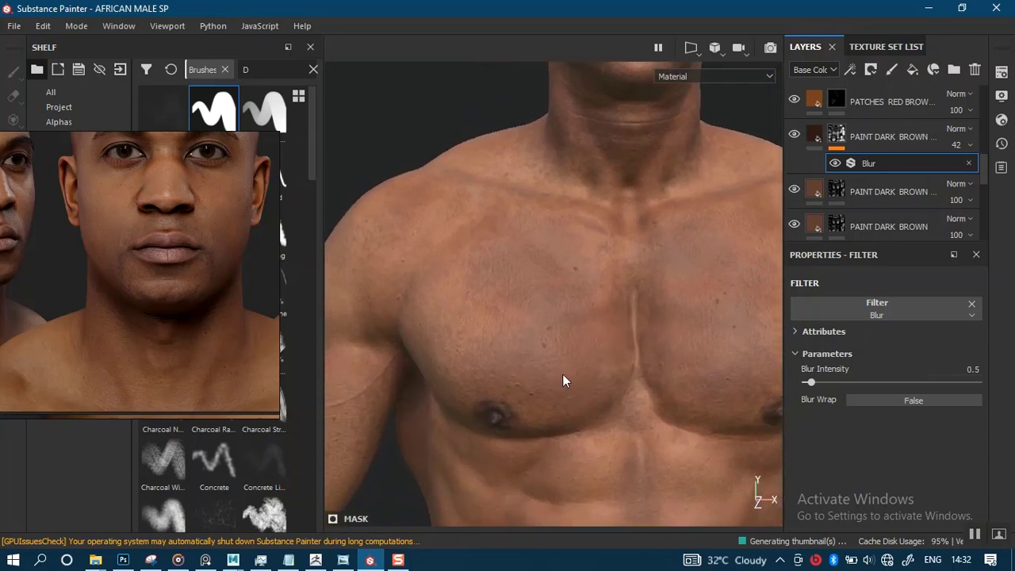
{"action": "left_click_drag", "start_coordinate": [563, 373], "coordinate": [472, 309], "text": "alt"}
Step: Clear the side panels and the floating reference photo away from the torso, and save the project
{"action": "key", "text": "Tab"}
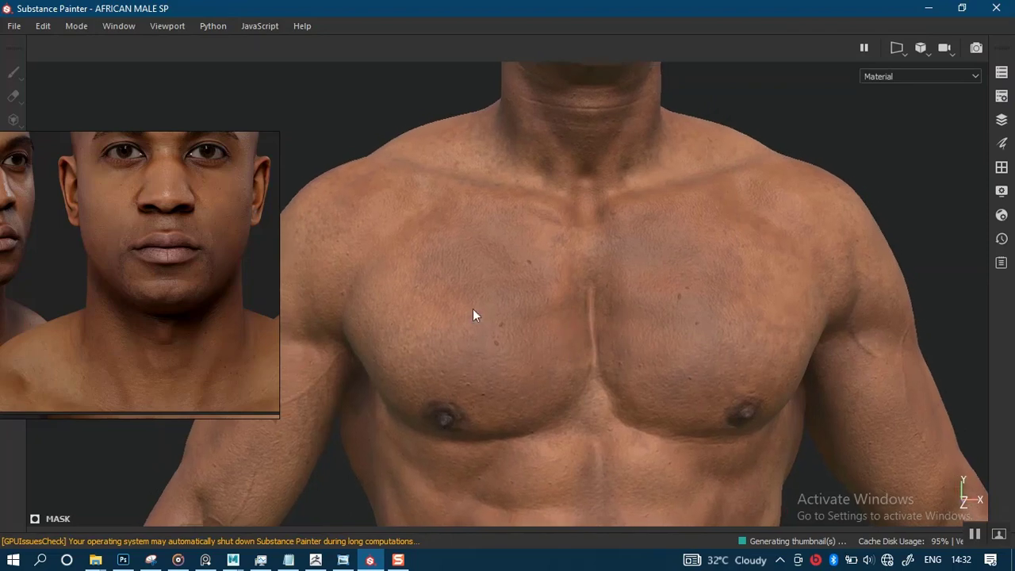
{"action": "left_click_drag", "start_coordinate": [162, 355], "coordinate": [242, 111]}
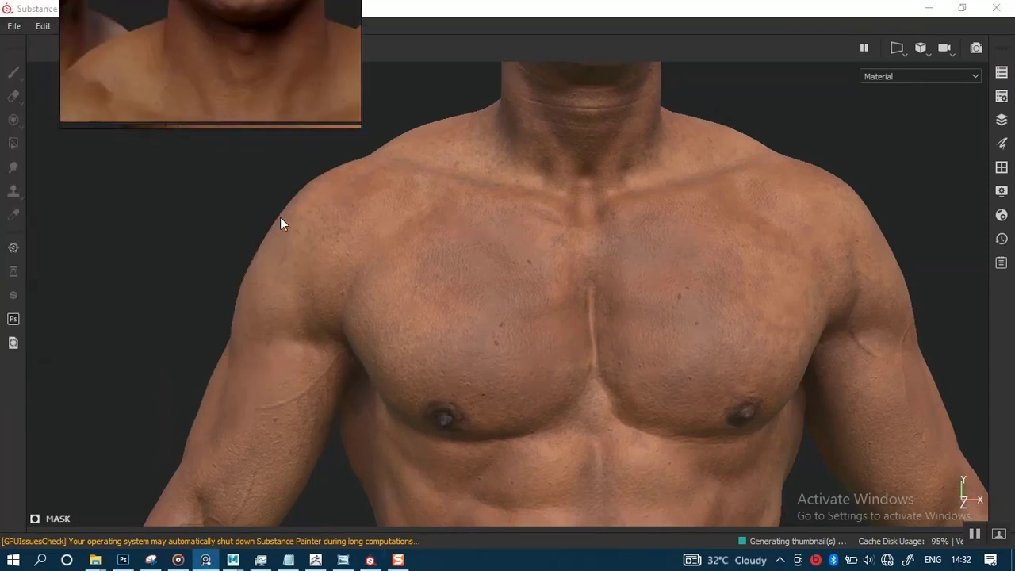
{"action": "left_click_drag", "start_coordinate": [426, 291], "coordinate": [444, 249], "text": "alt"}
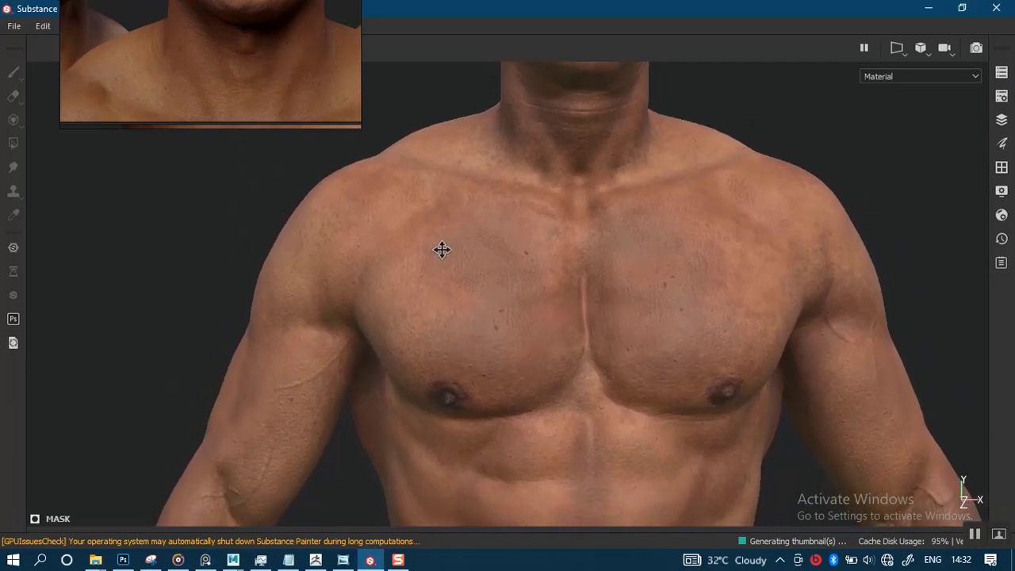
{"action": "left_click", "coordinate": [266, 97]}
{"action": "left_click_drag", "start_coordinate": [265, 97], "coordinate": [235, 48]}
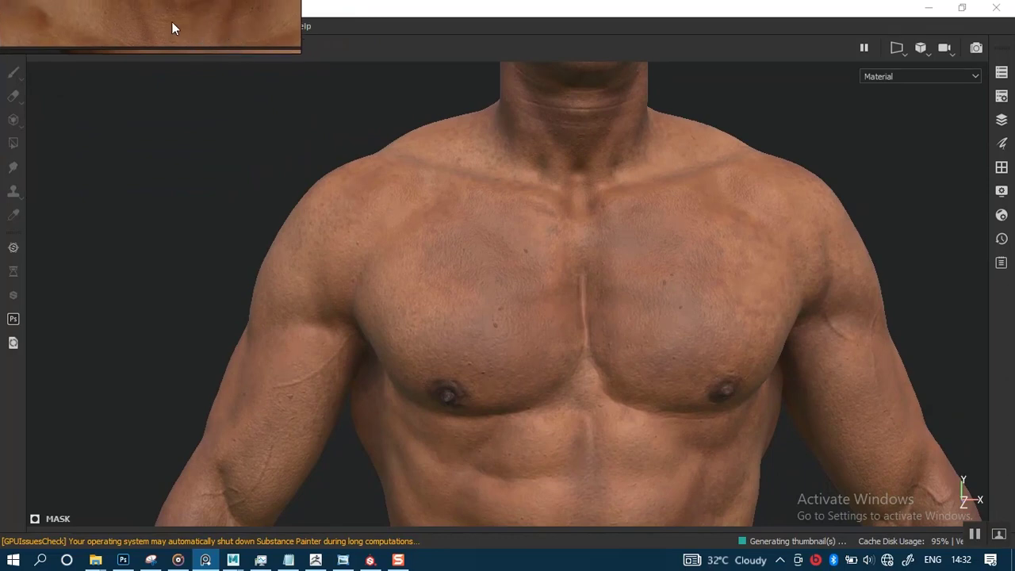
{"action": "left_click", "coordinate": [193, 147]}
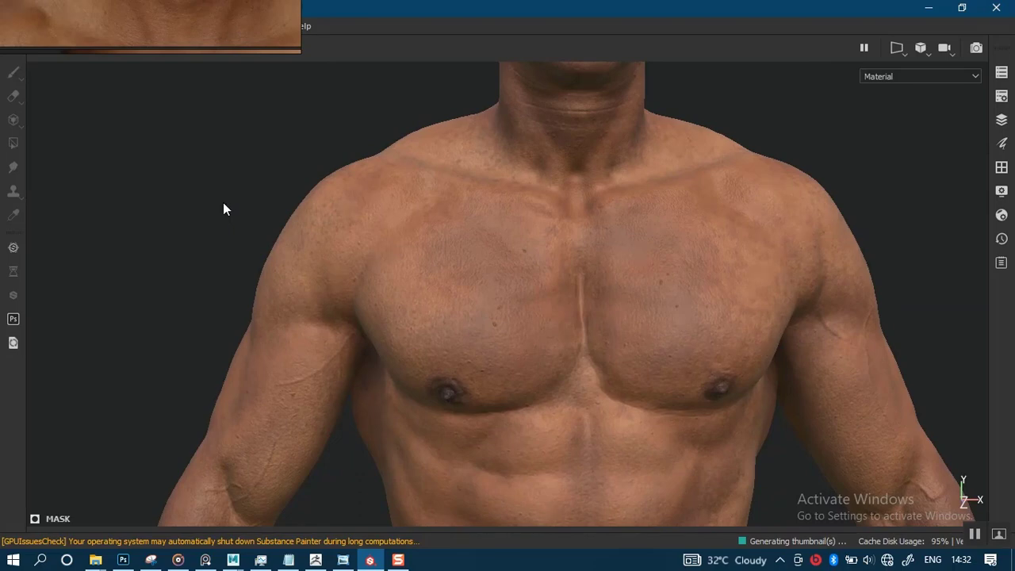
{"action": "key", "text": "ctrl+s"}
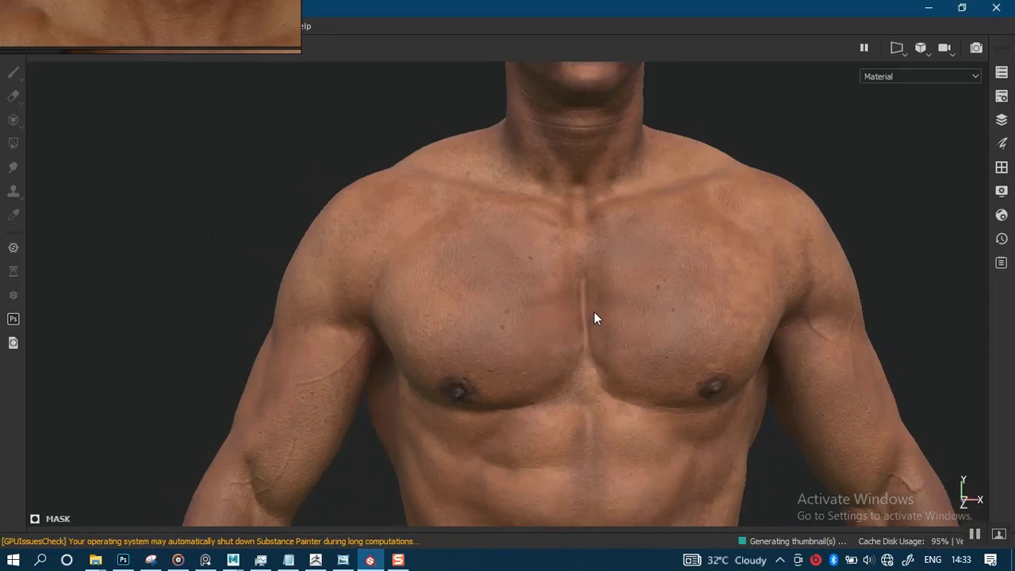
Step: Restore the side panels, bring the head into view, and make all the texture sets visible
{"action": "key", "text": "Tab"}
{"action": "middle_click_drag", "start_coordinate": [594, 332], "coordinate": [548, 368], "text": "alt"}
{"action": "right_click_drag", "start_coordinate": [548, 343], "coordinate": [550, 285], "text": "alt"}
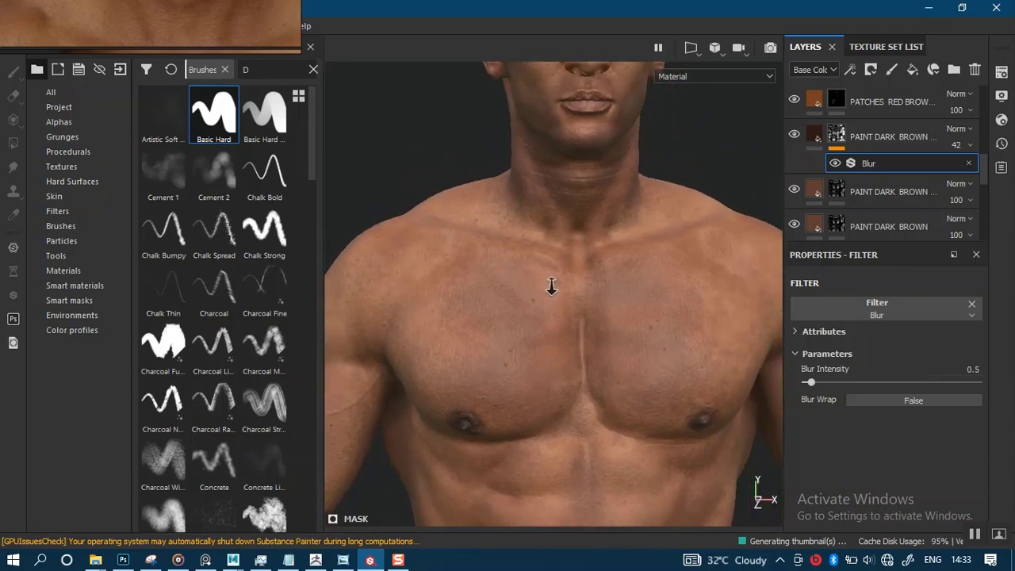
{"action": "middle_click_drag", "start_coordinate": [549, 295], "coordinate": [549, 408], "text": "alt"}
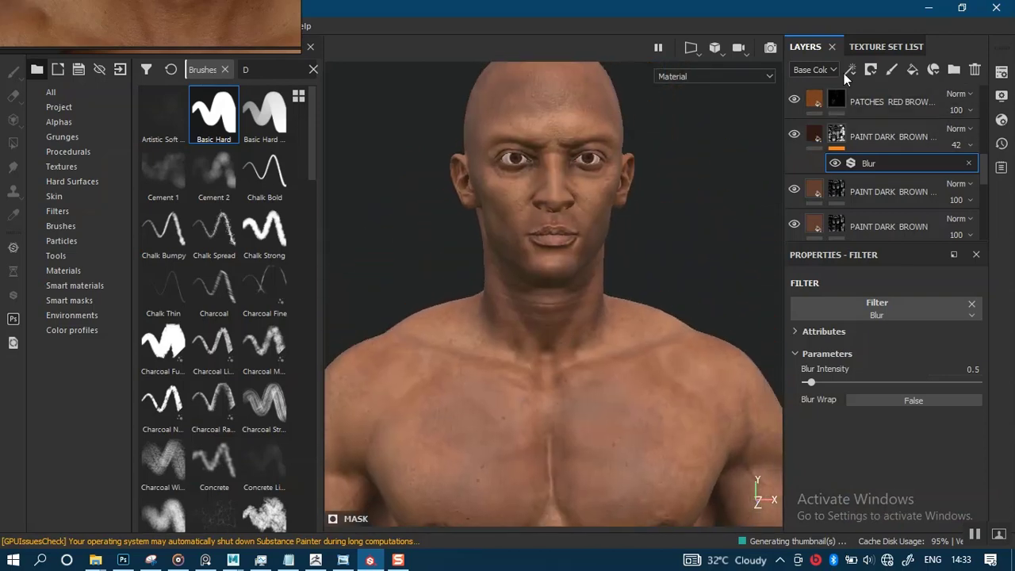
{"action": "left_click", "coordinate": [879, 47]}
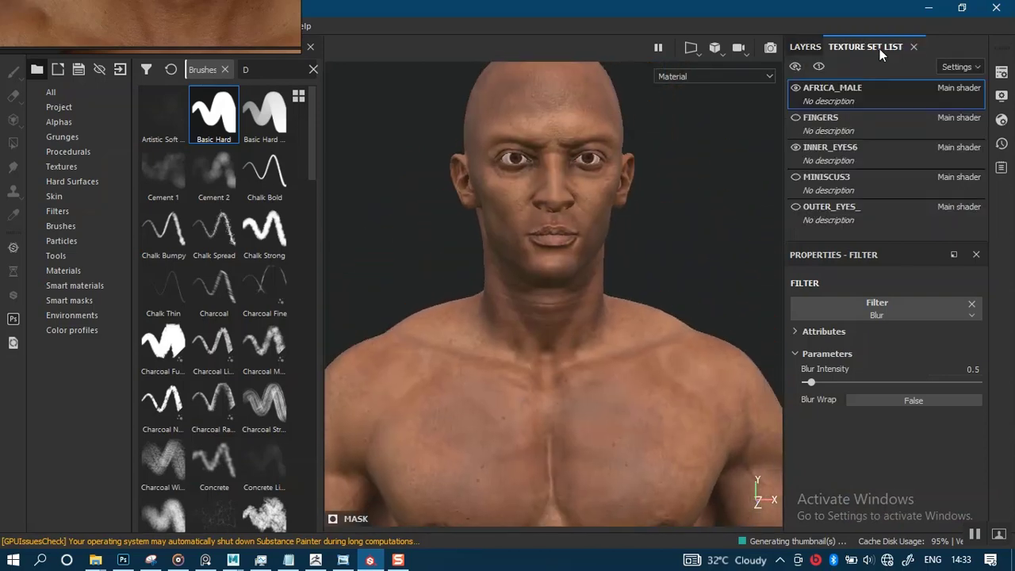
{"action": "left_click", "coordinate": [819, 69]}
{"action": "left_click", "coordinate": [806, 67]}
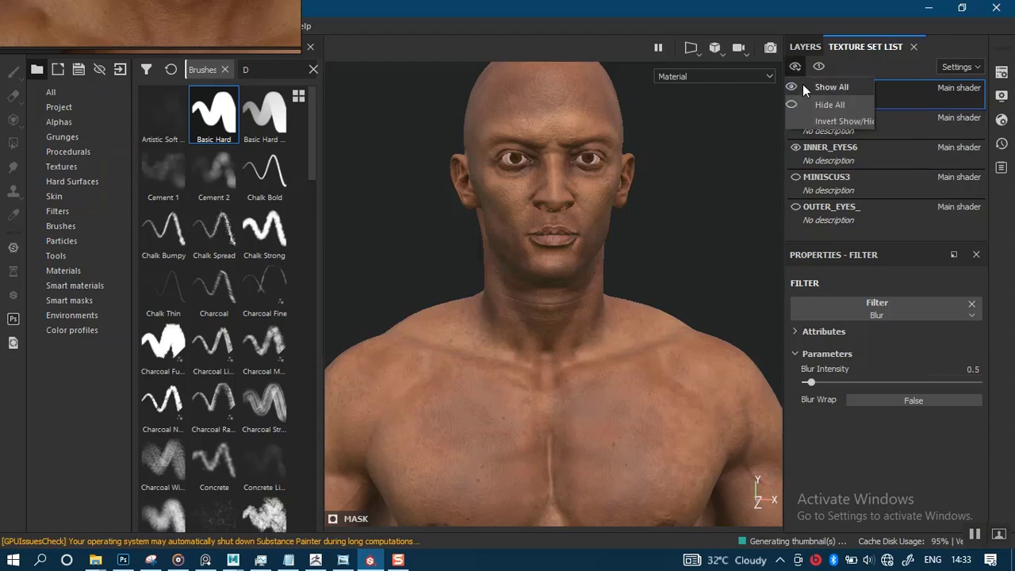
{"action": "left_click", "coordinate": [804, 103]}
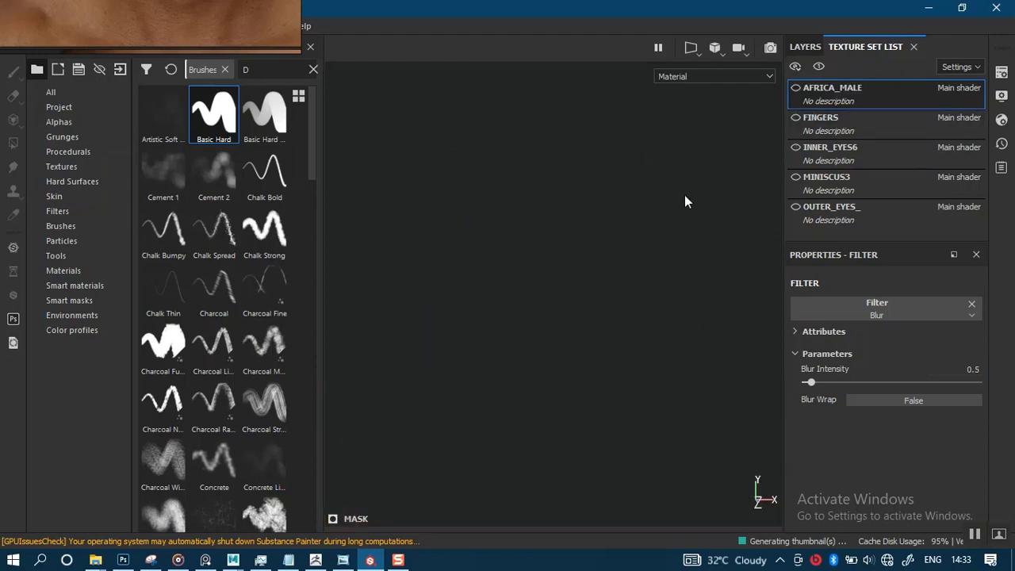
{"action": "left_click", "coordinate": [798, 67]}
{"action": "left_click", "coordinate": [802, 86]}
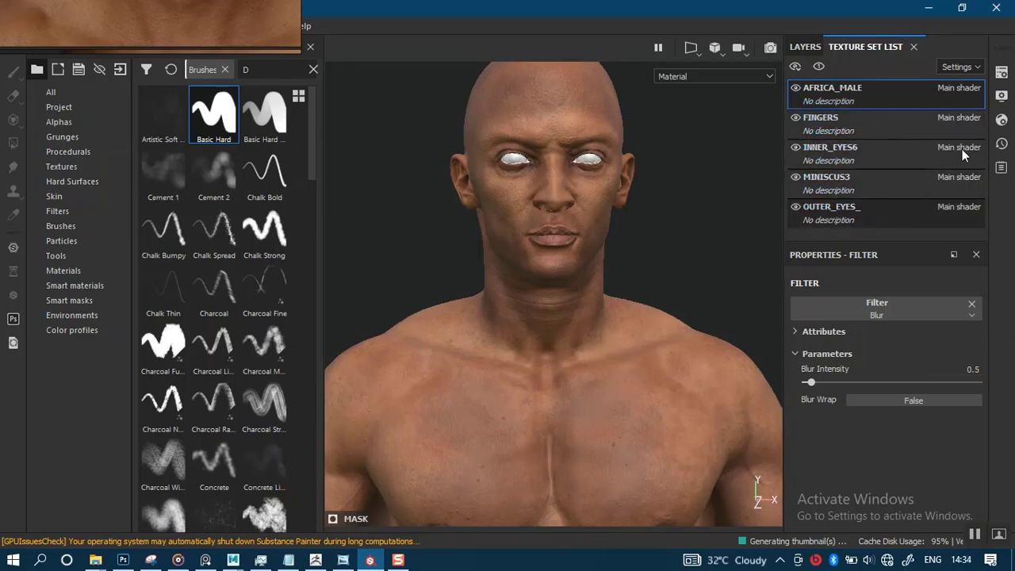
Step: With the OUTER_EYES_ texture set active, change the Main shader to pbr-metal-rough-with-alpha-blending
{"action": "left_click", "coordinate": [921, 225]}
{"action": "left_click", "coordinate": [1001, 72]}
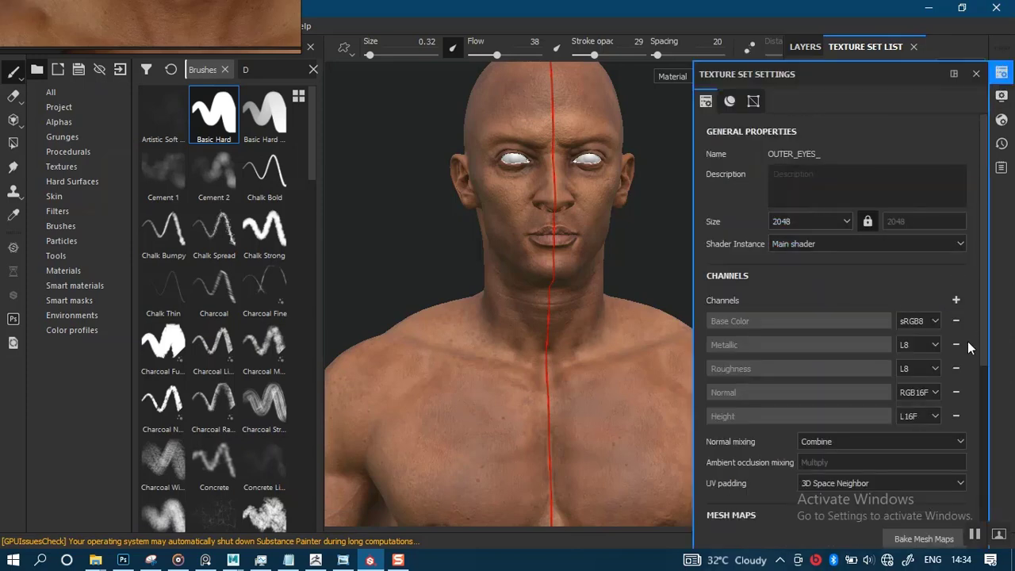
{"action": "scroll", "coordinate": [977, 383], "scroll_direction": "down", "scroll_amount": 4}
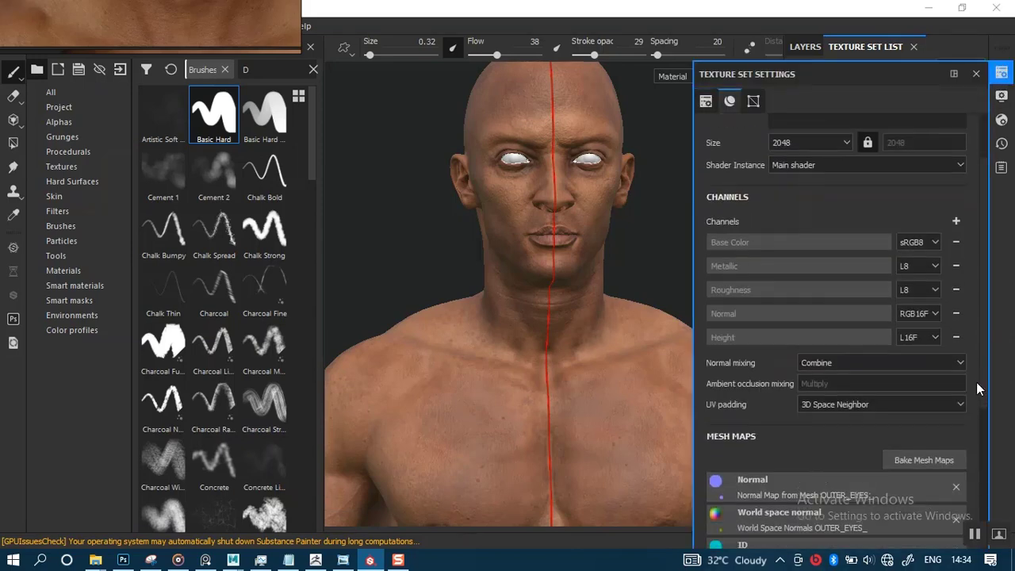
{"action": "scroll", "coordinate": [977, 395], "scroll_direction": "up", "scroll_amount": 4}
{"action": "left_click", "coordinate": [1002, 97]}
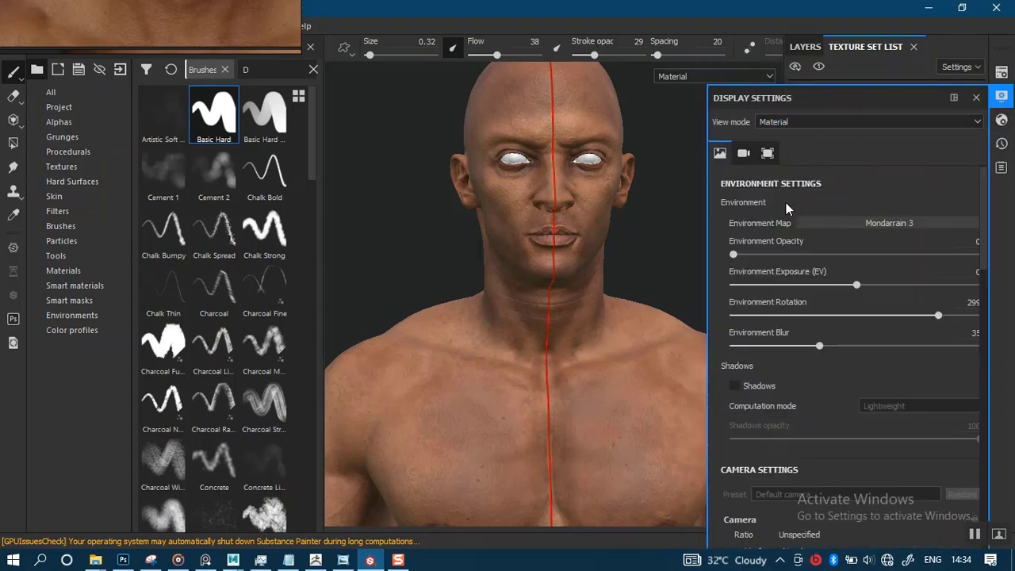
{"action": "left_click", "coordinate": [1001, 119]}
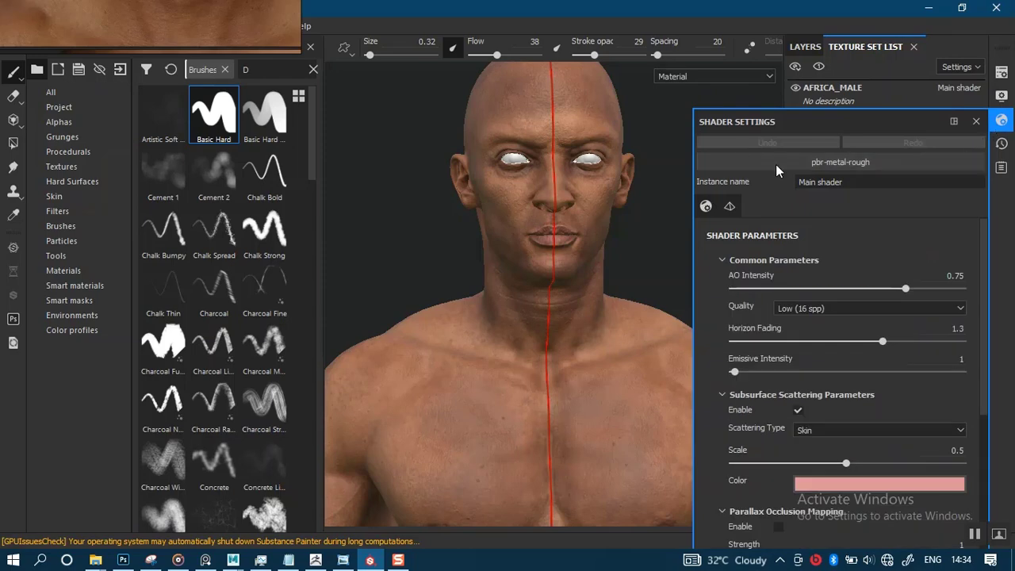
{"action": "left_click", "coordinate": [837, 163]}
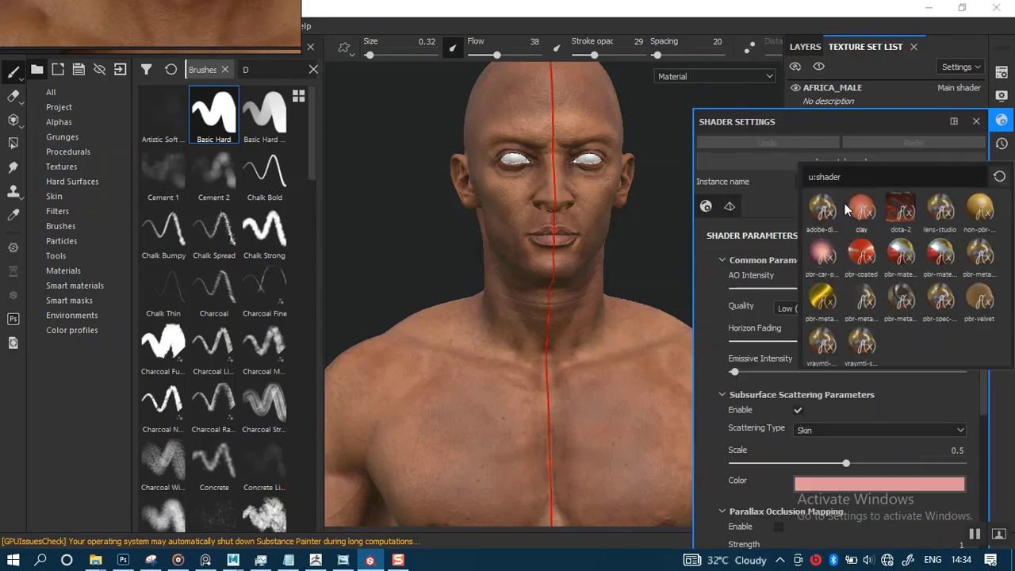
{"action": "mouse_move", "coordinate": [861, 304]}
{"action": "left_click", "coordinate": [865, 305]}
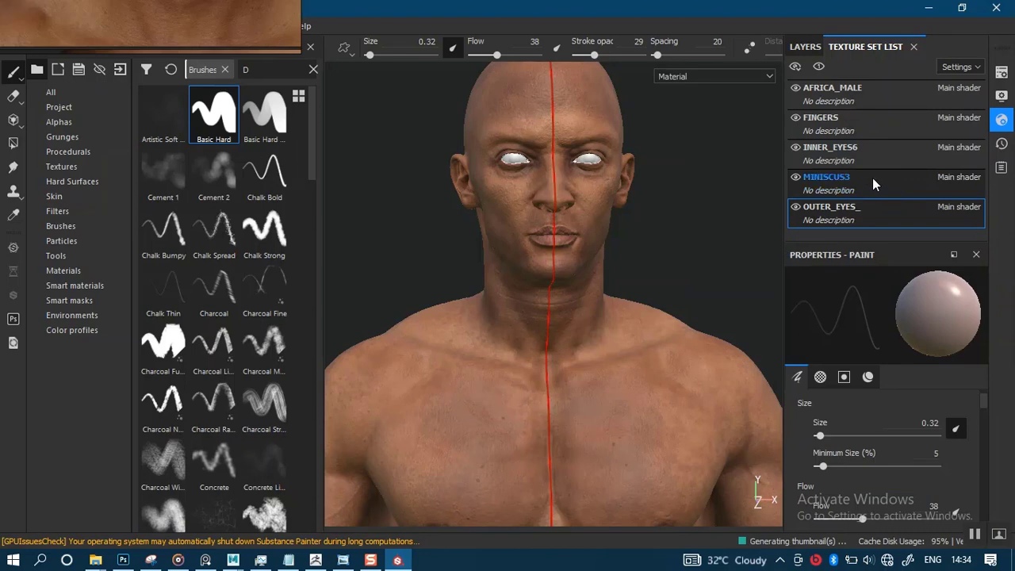
Step: Rename the MINISCUS3 texture set as MINISCUS
{"action": "left_click", "coordinate": [904, 178]}
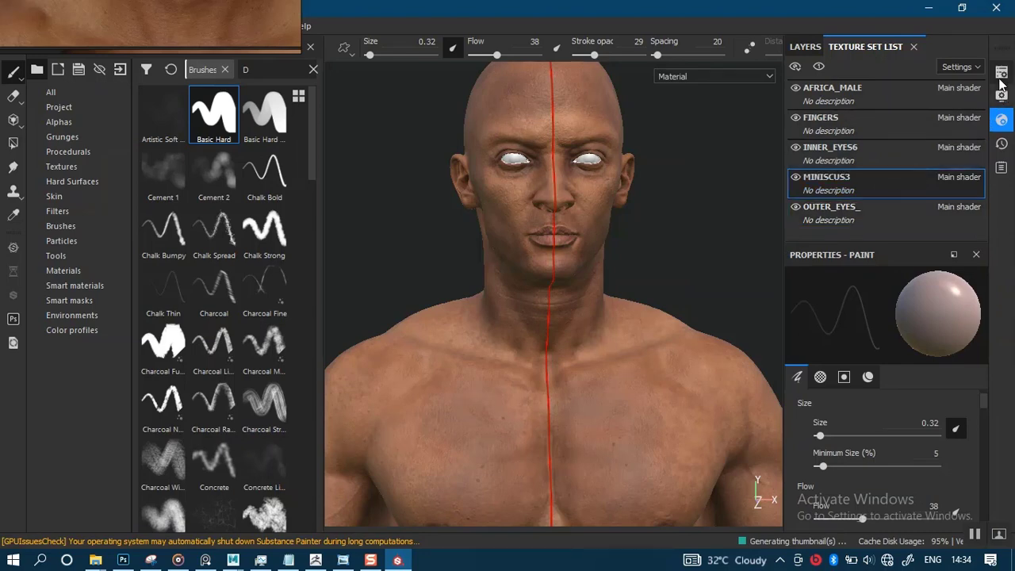
{"action": "double_click", "coordinate": [848, 176]}
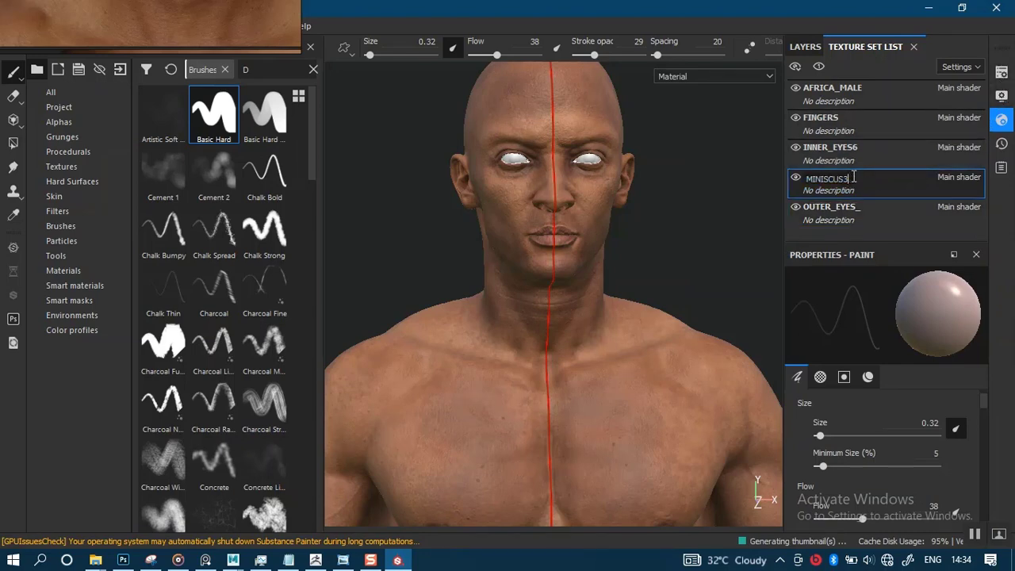
{"action": "key", "text": "BackSpace"}
{"action": "type", "text": "3"}
{"action": "key", "text": "BackSpace"}
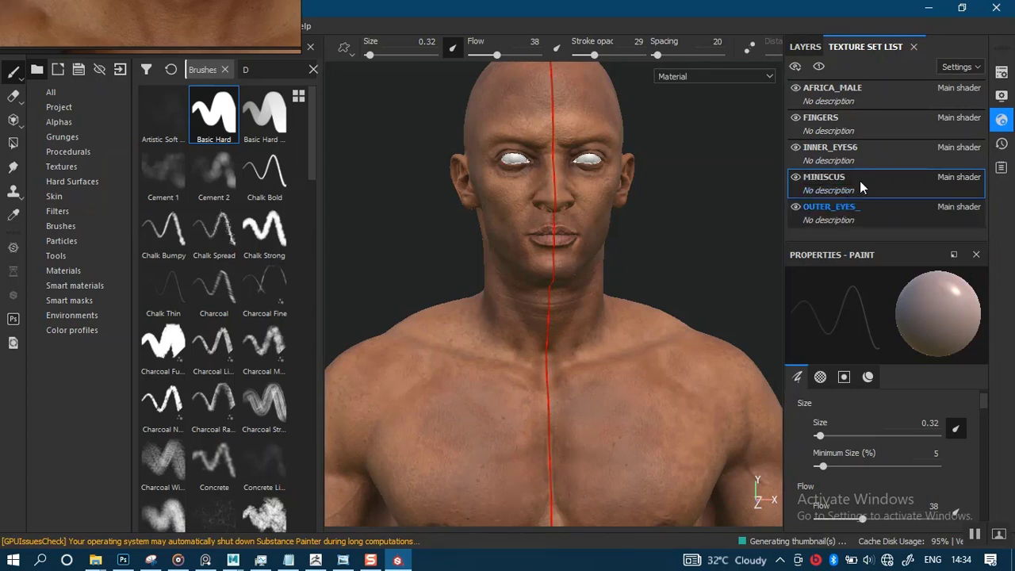
Step: Rename the INNER_EYES6 texture set as INNER_EYES
{"action": "left_click", "coordinate": [841, 211]}
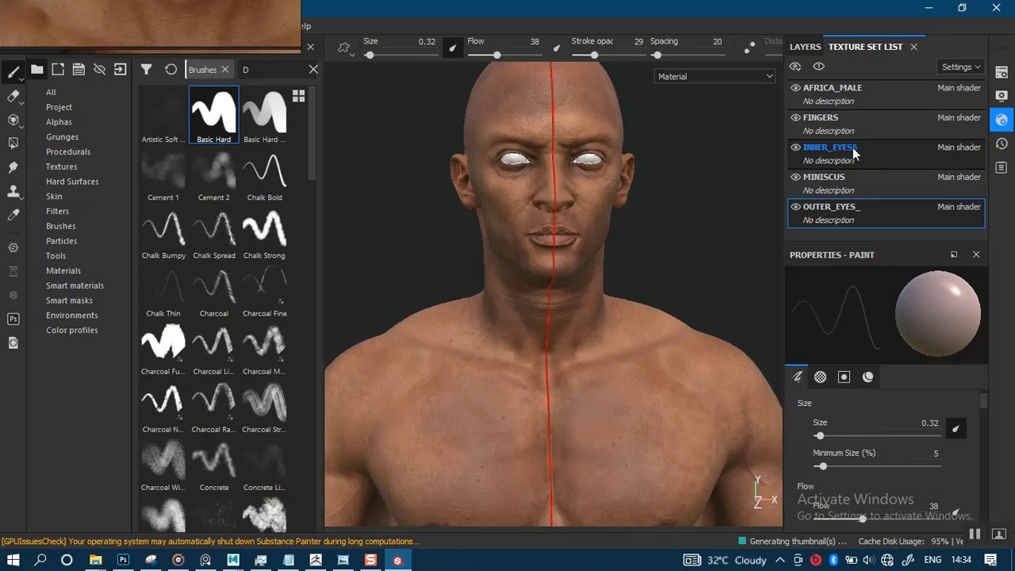
{"action": "double_click", "coordinate": [853, 147]}
{"action": "key", "text": "BackSpace"}
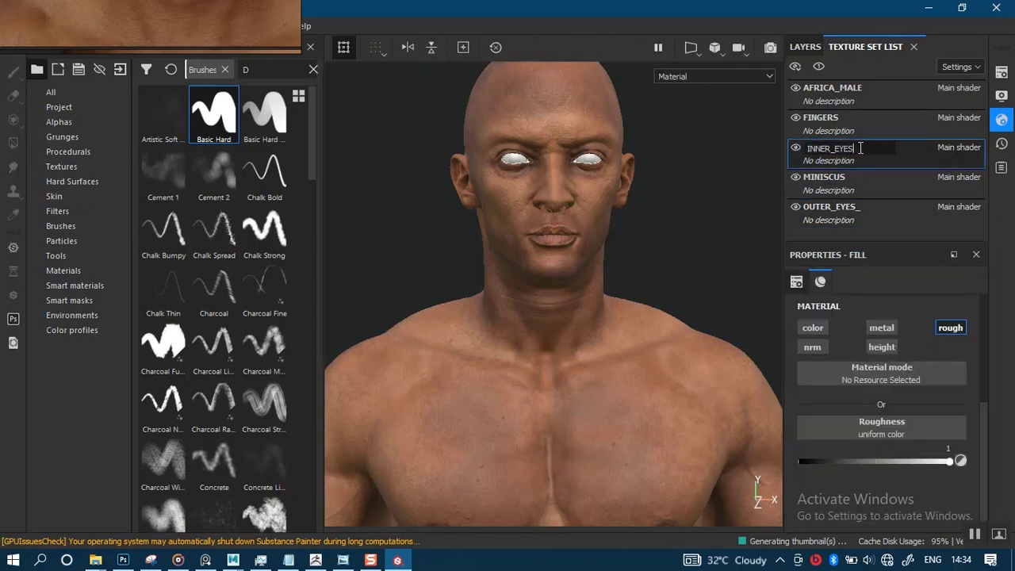
{"action": "key", "text": "Return"}
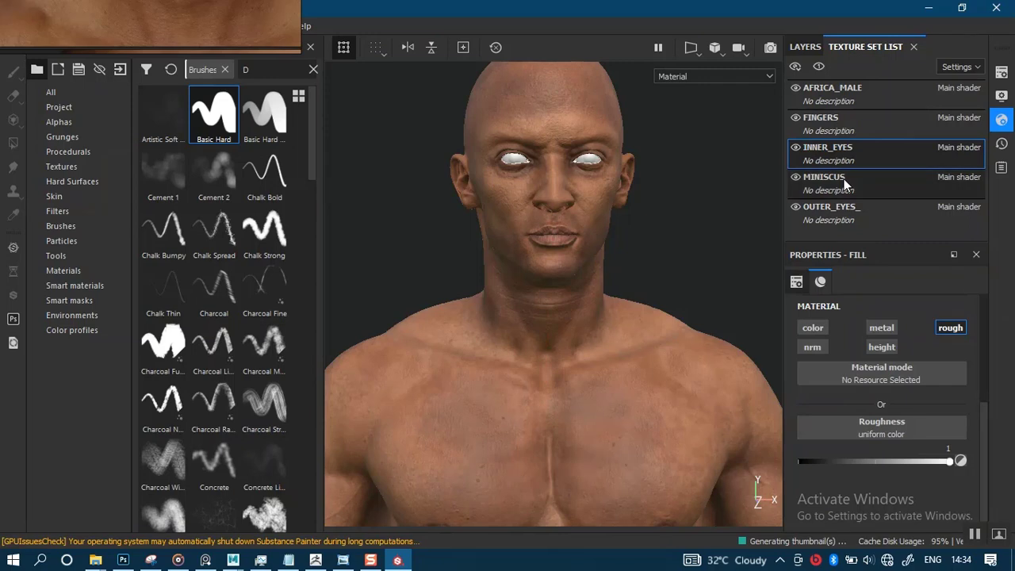
Step: Check the shader assigned to the MINISCUS texture set and open its texture set settings
{"action": "left_click", "coordinate": [1001, 72]}
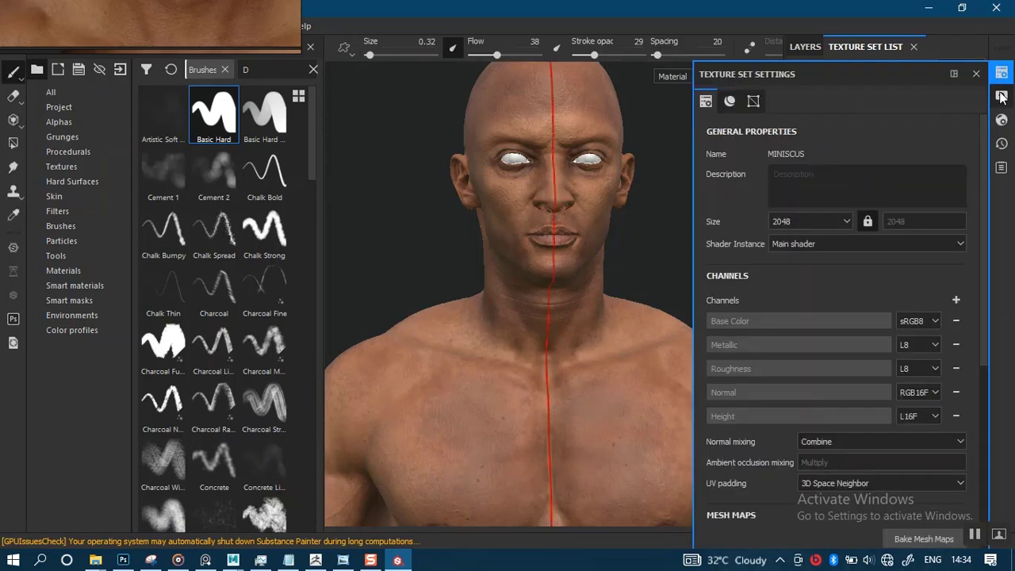
{"action": "left_click", "coordinate": [1001, 120]}
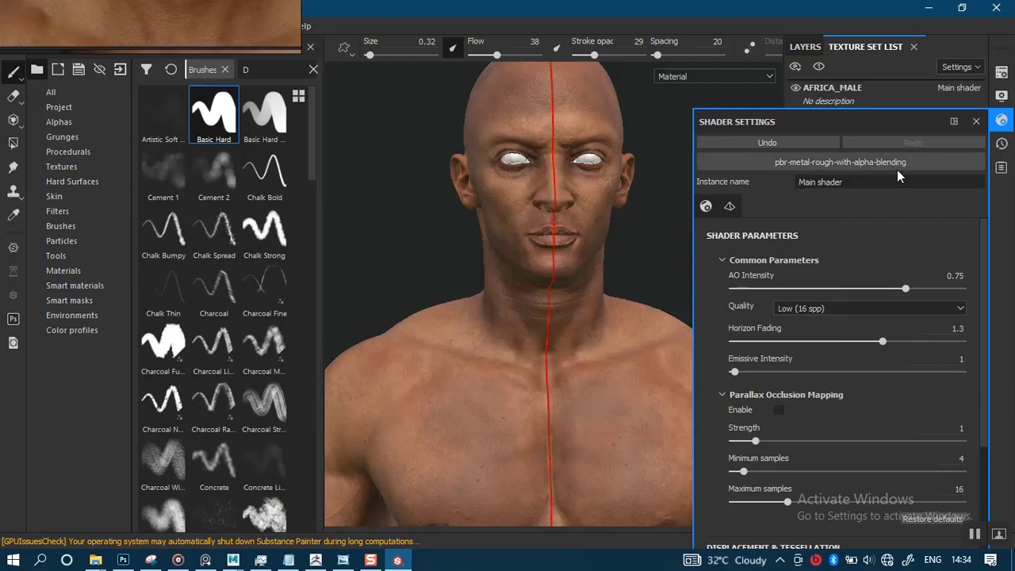
{"action": "left_click", "coordinate": [976, 121]}
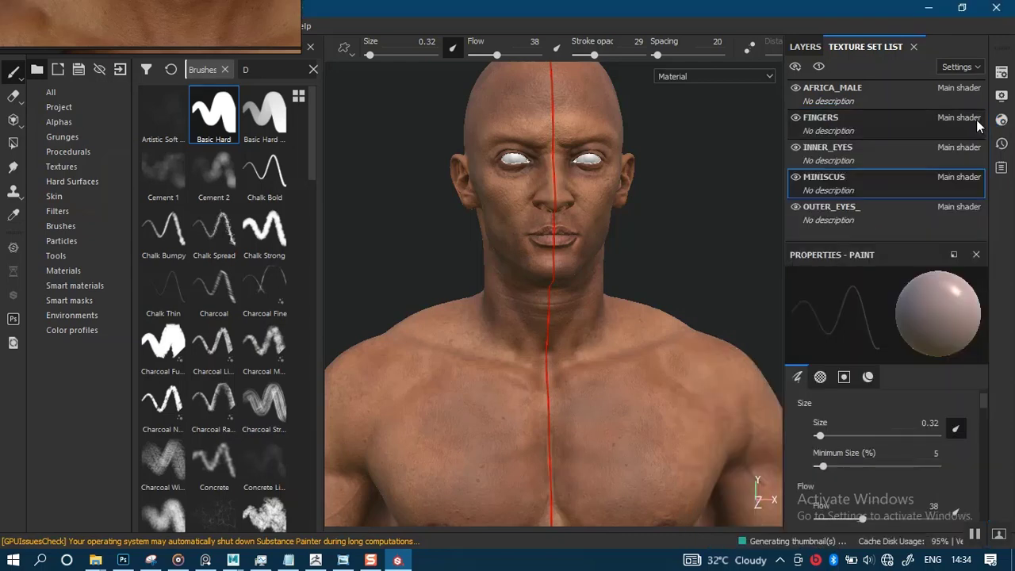
{"action": "left_click", "coordinate": [1002, 72]}
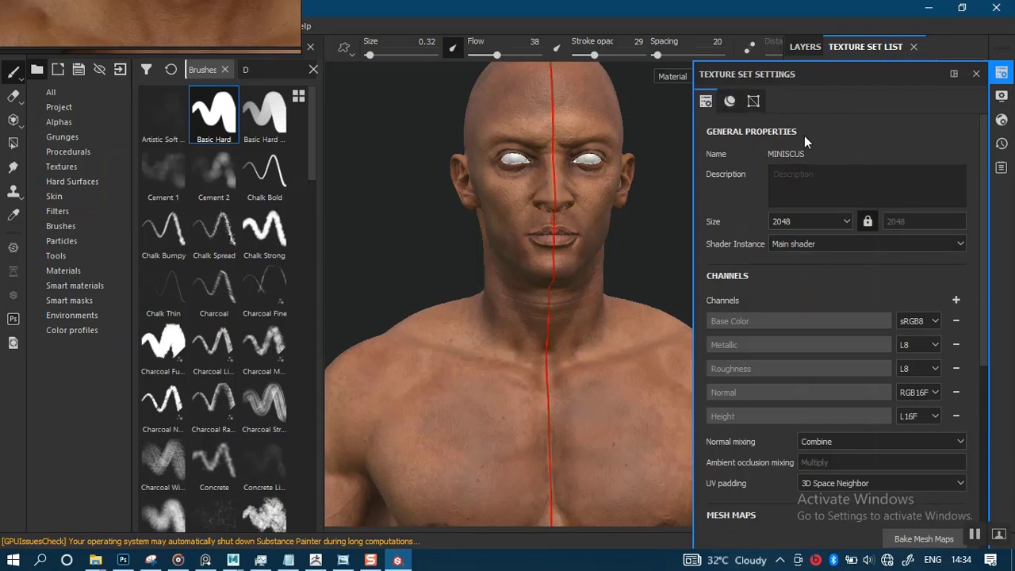
{"action": "left_click", "coordinate": [956, 303]}
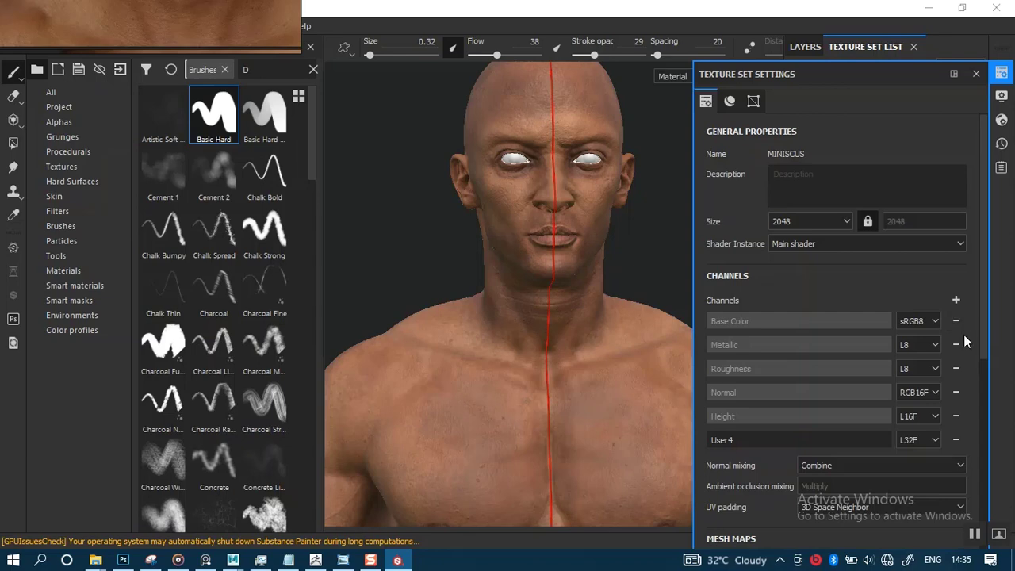
{"action": "scroll", "coordinate": [895, 397], "scroll_direction": "down", "scroll_amount": 5}
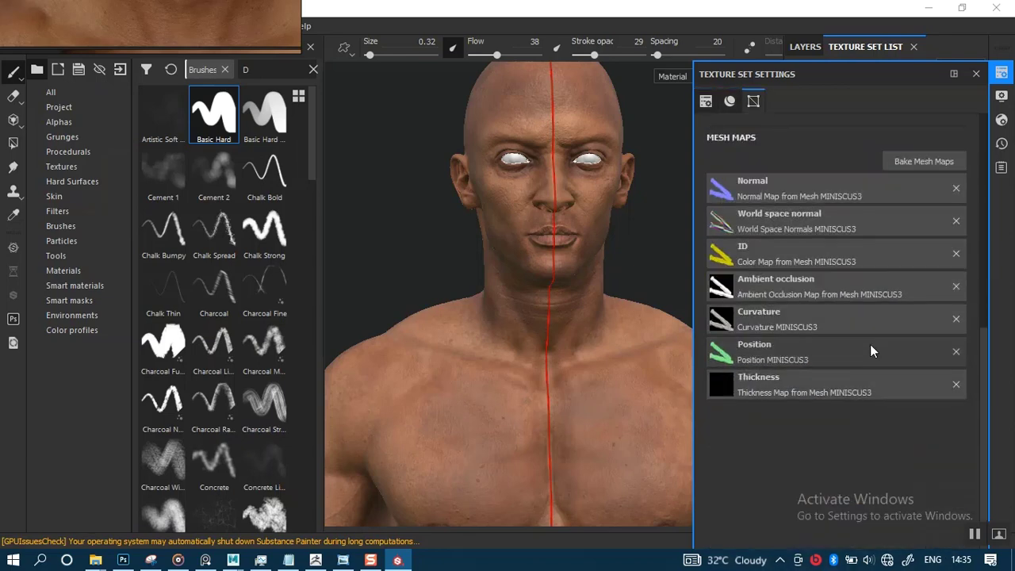
{"action": "scroll", "coordinate": [873, 237], "scroll_direction": "up", "scroll_amount": 2}
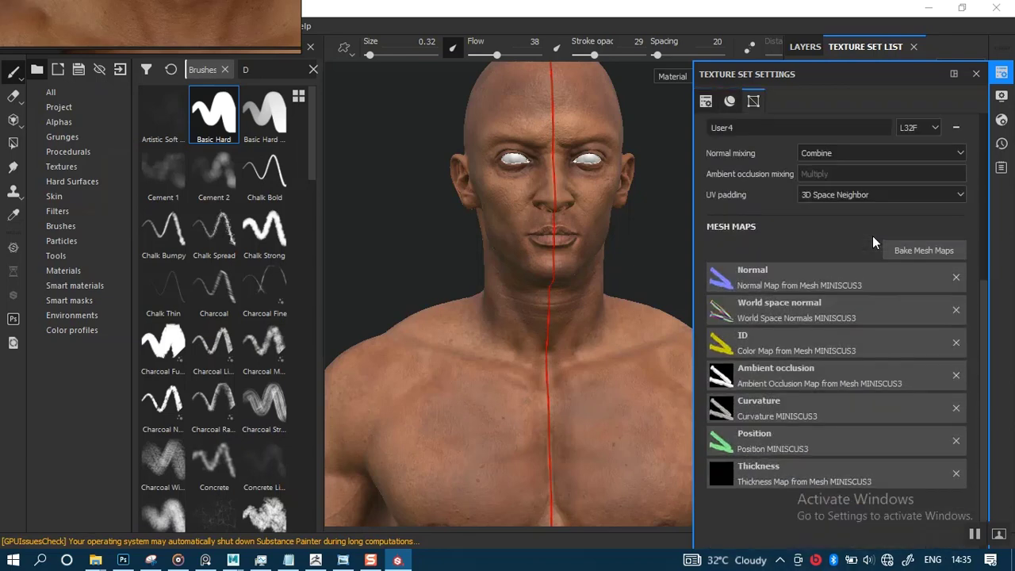
{"action": "scroll", "coordinate": [827, 374], "scroll_direction": "up", "scroll_amount": 4}
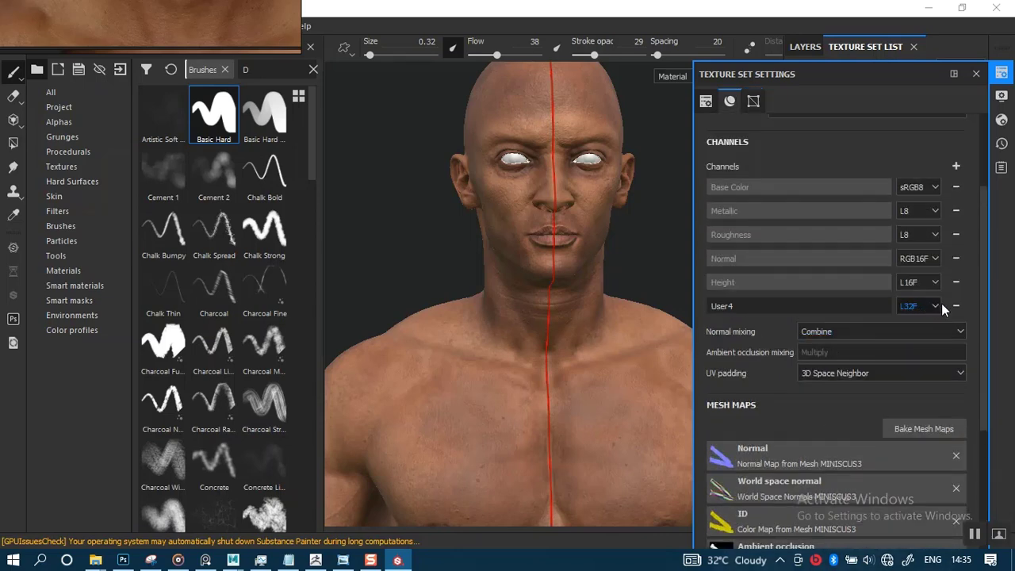
{"action": "left_click", "coordinate": [956, 308]}
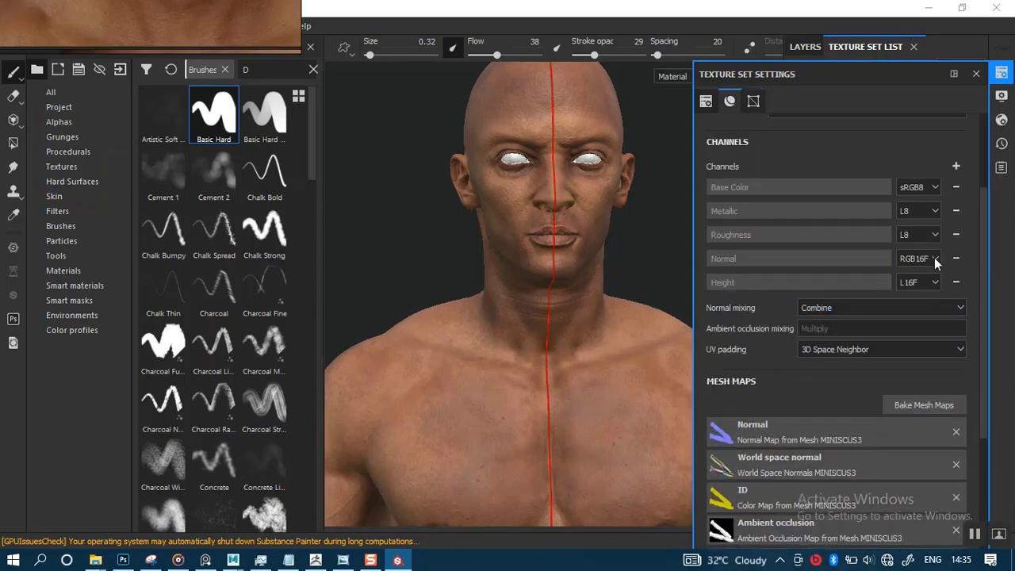
Step: Add an Opacity channel to the MINISCUS texture set
{"action": "left_click", "coordinate": [955, 166]}
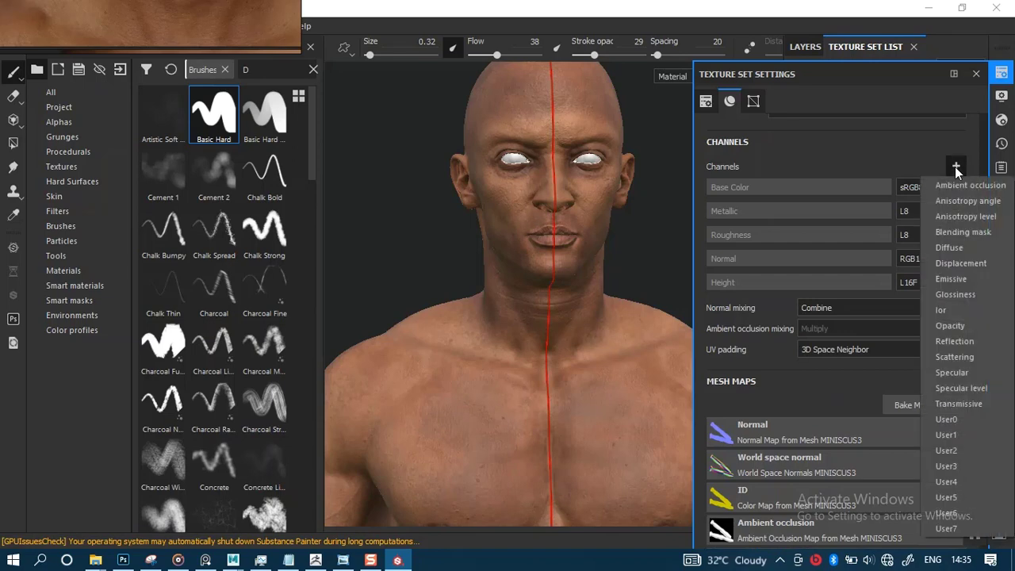
{"action": "left_click", "coordinate": [954, 326]}
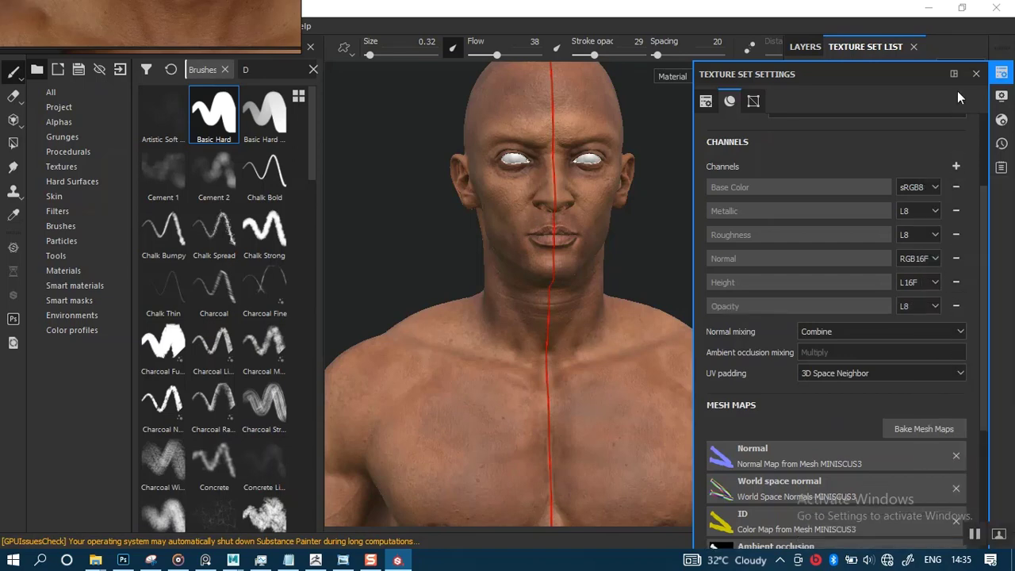
{"action": "left_click", "coordinate": [975, 74]}
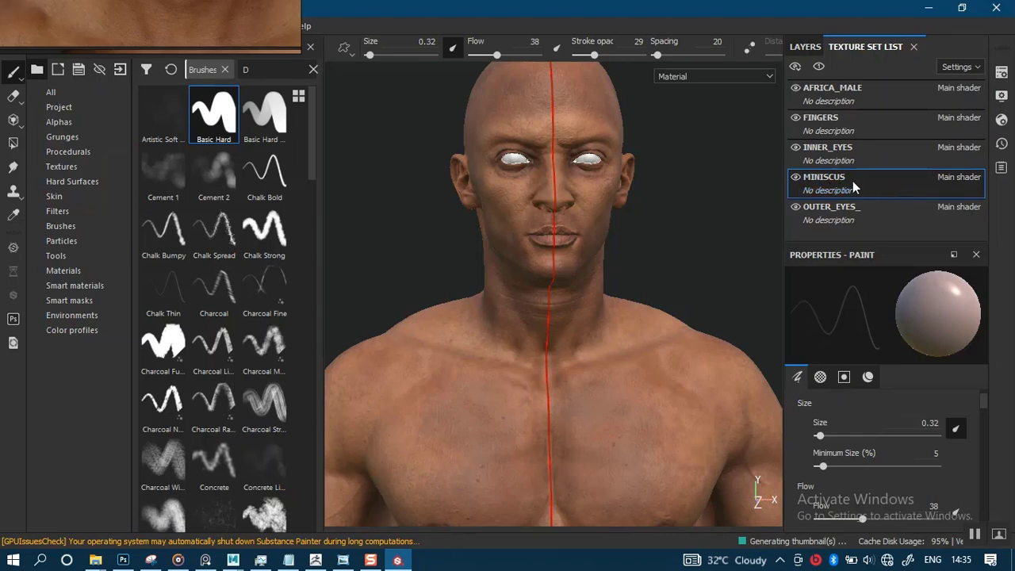
Step: Add an Opacity channel to the OUTER_EYES_ texture set
{"action": "left_click", "coordinate": [869, 215]}
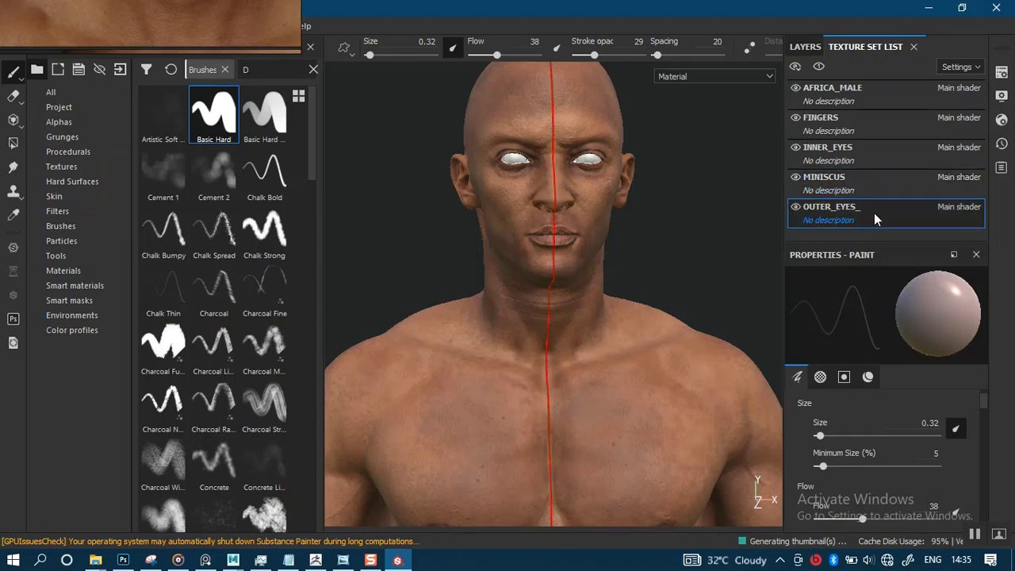
{"action": "left_click", "coordinate": [1002, 73]}
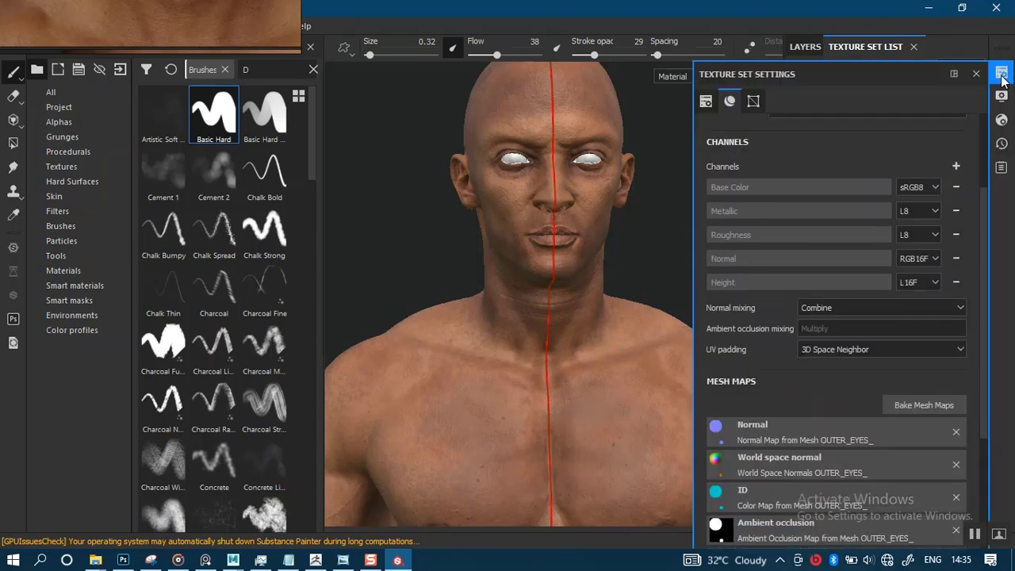
{"action": "left_click", "coordinate": [956, 168]}
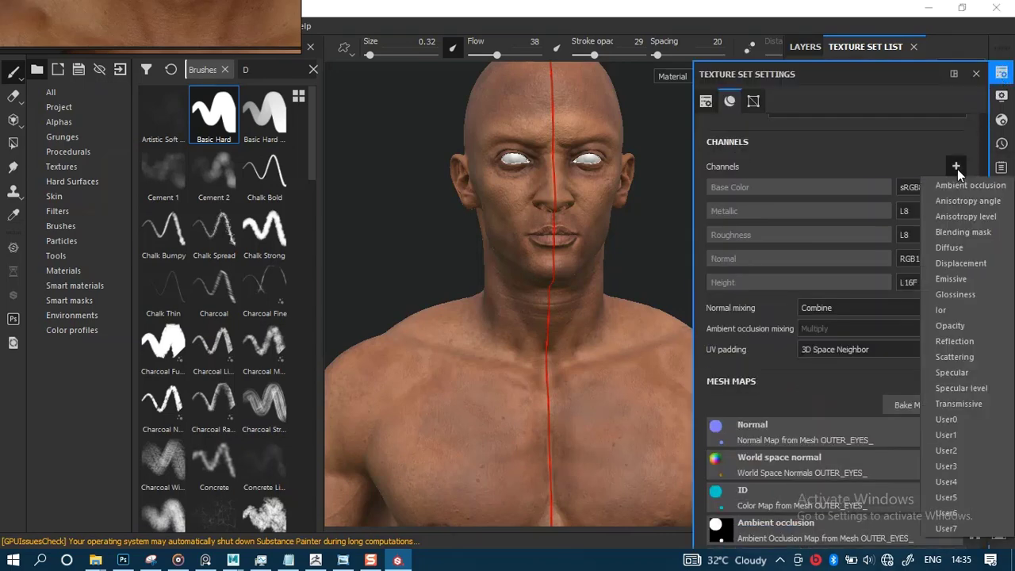
{"action": "left_click", "coordinate": [951, 326]}
{"action": "left_click", "coordinate": [975, 73]}
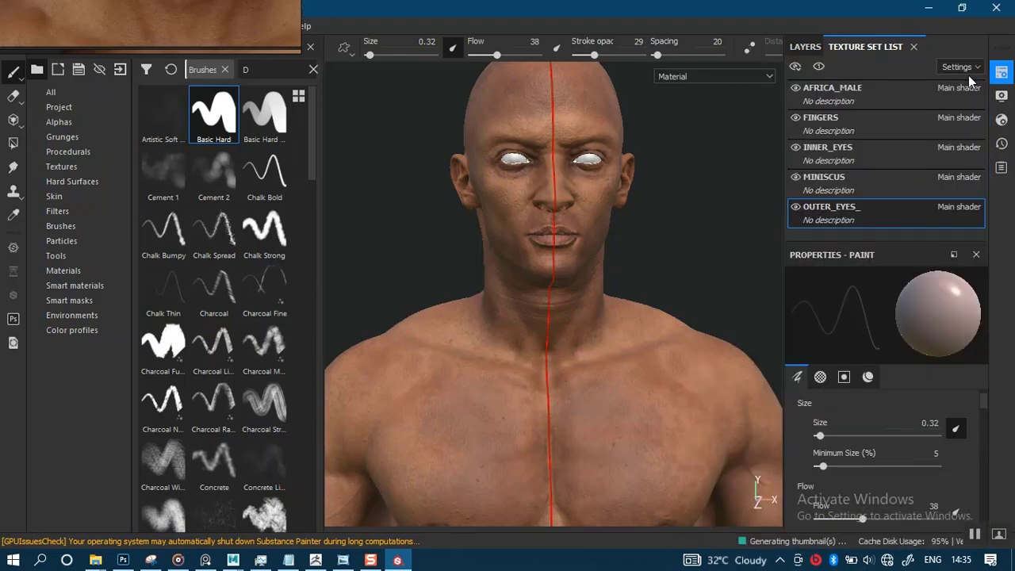
Step: Replace the empty paint layer of the OUTER_EYES_ texture set with a fill layer
{"action": "left_click", "coordinate": [805, 48]}
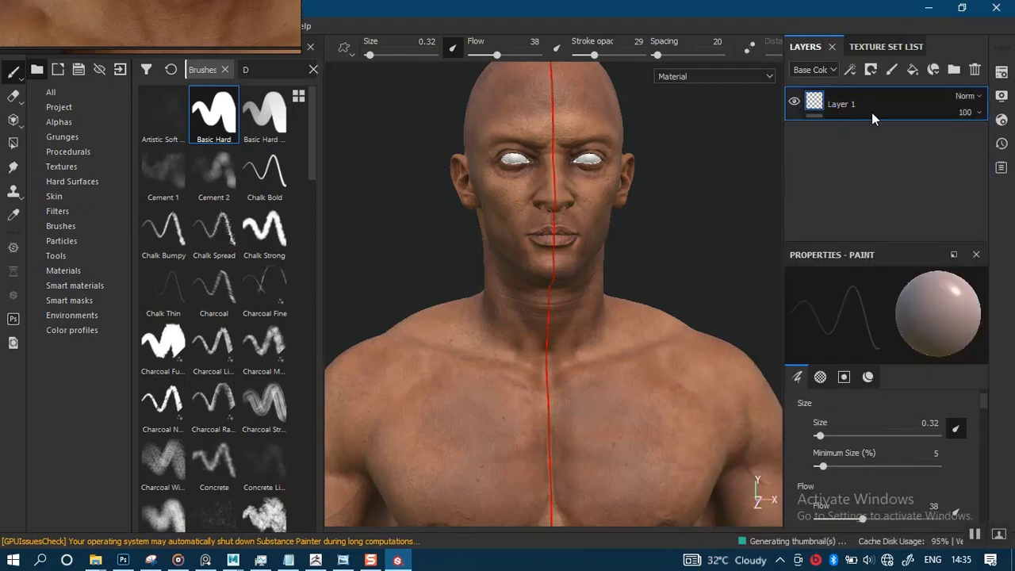
{"action": "key", "text": "Delete"}
{"action": "left_click", "coordinate": [912, 71]}
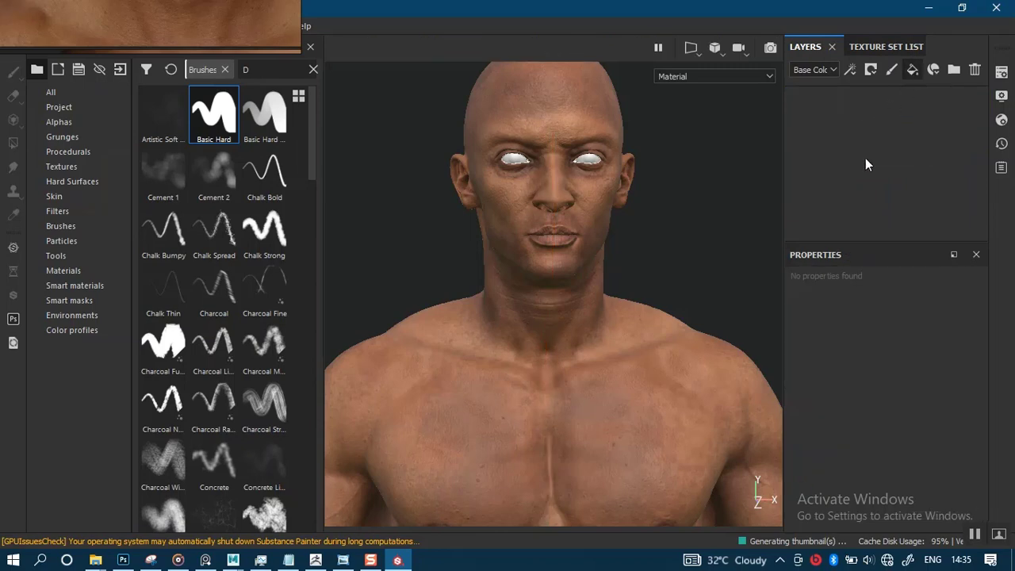
Step: Lower the opacity channel of the outer eyes' fill layer to 0.0628
{"action": "scroll", "coordinate": [900, 411], "scroll_direction": "down", "scroll_amount": 5}
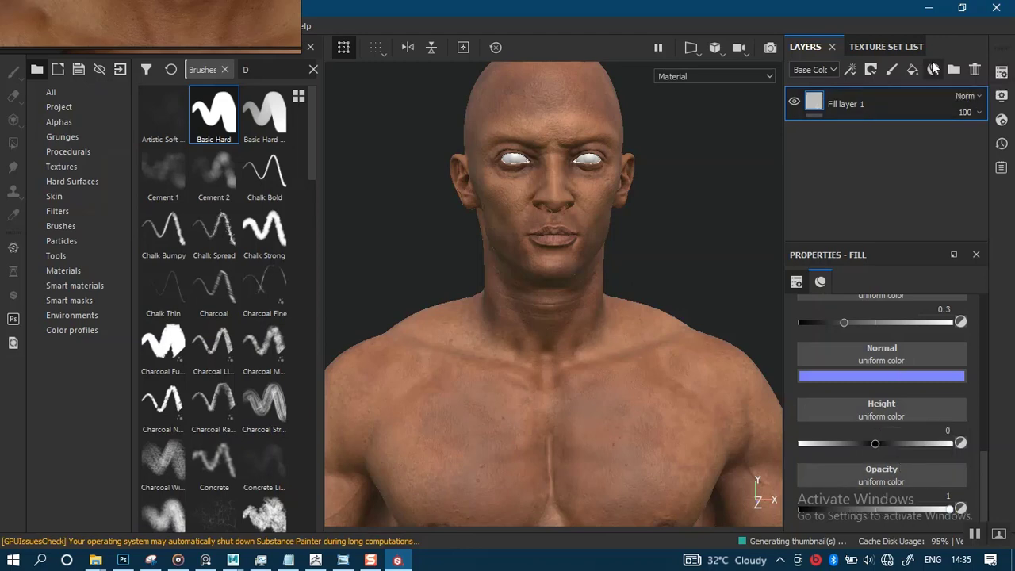
{"action": "left_click", "coordinate": [881, 48]}
{"action": "left_click", "coordinate": [805, 47]}
{"action": "left_click_drag", "start_coordinate": [925, 508], "coordinate": [808, 515]}
Step: Set the outer eyes' fill layer to Metallic 1 and Roughness 0
{"action": "middle_click_drag", "start_coordinate": [674, 298], "coordinate": [659, 399], "text": "alt"}
{"action": "scroll", "coordinate": [611, 248], "scroll_direction": "up", "scroll_amount": 3}
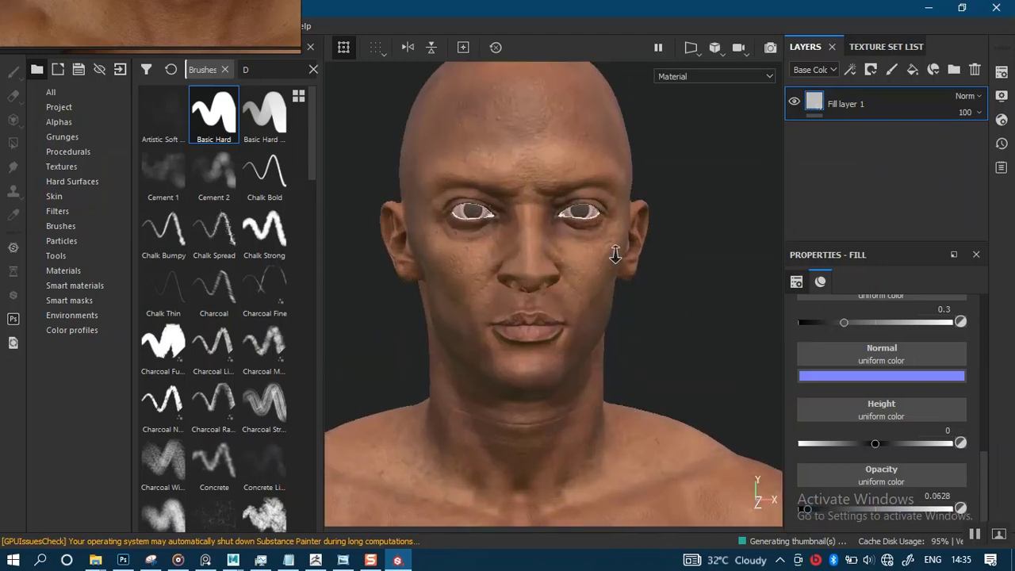
{"action": "scroll", "coordinate": [594, 190], "scroll_direction": "up", "scroll_amount": 2}
{"action": "middle_click_drag", "start_coordinate": [601, 130], "coordinate": [604, 232], "text": "alt"}
{"action": "scroll", "coordinate": [604, 232], "scroll_direction": "up", "scroll_amount": 2}
{"action": "middle_click_drag", "start_coordinate": [591, 367], "coordinate": [707, 250], "text": "alt"}
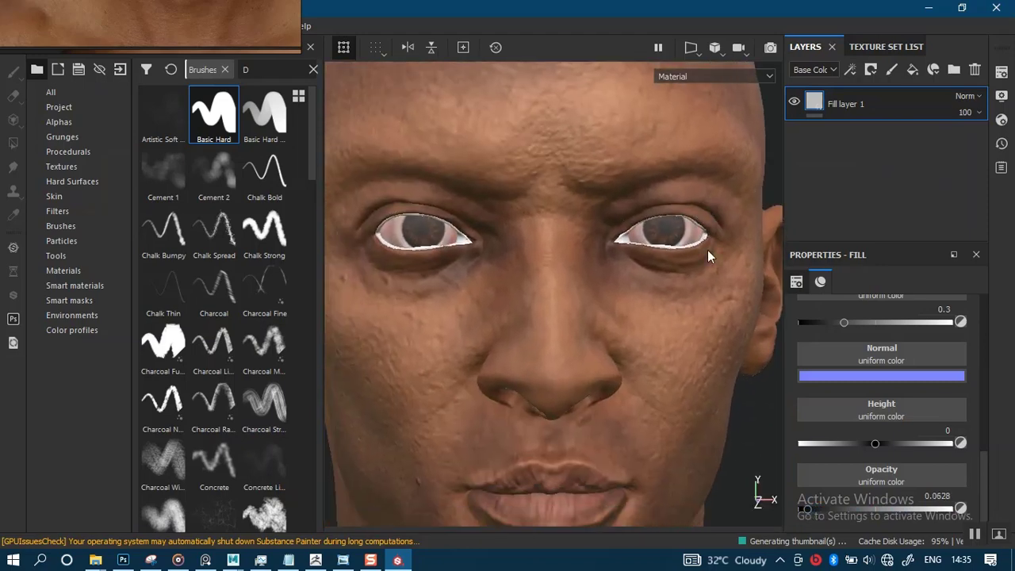
{"action": "scroll", "coordinate": [881, 397], "scroll_direction": "up", "scroll_amount": 4}
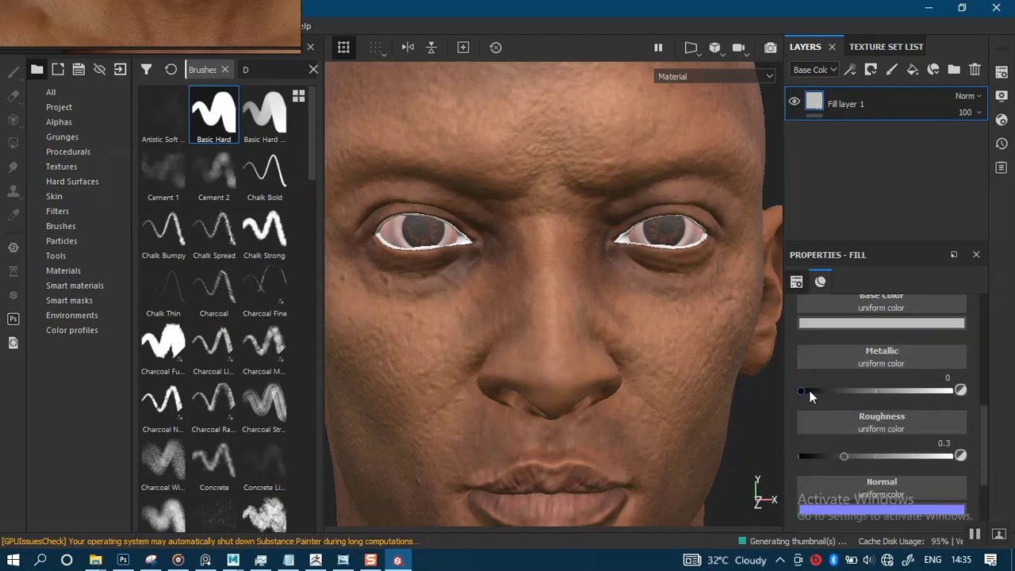
{"action": "left_click_drag", "start_coordinate": [809, 390], "coordinate": [967, 389]}
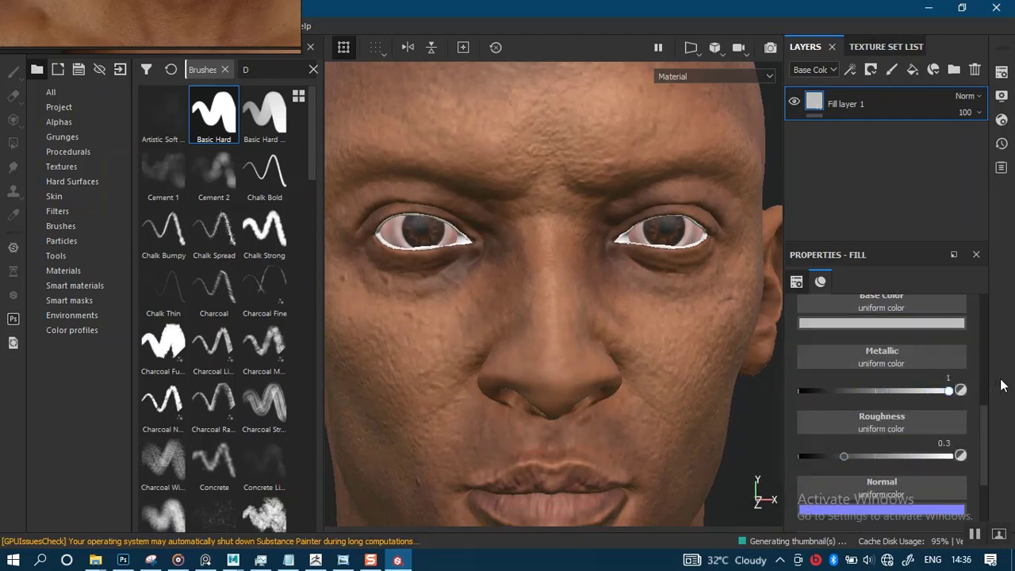
{"action": "left_click_drag", "start_coordinate": [835, 455], "coordinate": [791, 469]}
{"action": "left_click_drag", "start_coordinate": [578, 339], "coordinate": [592, 316], "text": "alt"}
{"action": "right_click_drag", "start_coordinate": [644, 326], "coordinate": [619, 337], "text": "shift"}
{"action": "left_click_drag", "start_coordinate": [620, 336], "coordinate": [593, 291], "text": "alt"}
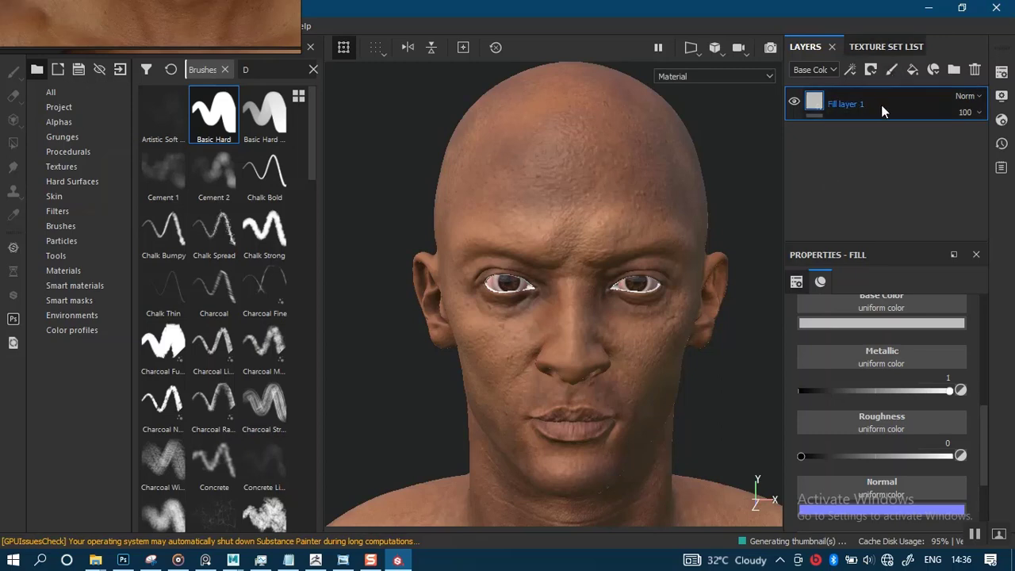
Step: Rename the outer eyes' fill layer as GLASS
{"action": "double_click", "coordinate": [851, 105]}
{"action": "type", "text": "GAL"}
{"action": "key", "text": "BackSpace"}
{"action": "key", "text": "BackSpace"}
{"action": "type", "text": "LASS"}
{"action": "key", "text": "Return"}
Step: In the MINISCUS texture set, replace the empty paint layer with a copy of the GLASS layer
{"action": "left_click", "coordinate": [879, 46]}
{"action": "left_click", "coordinate": [805, 46]}
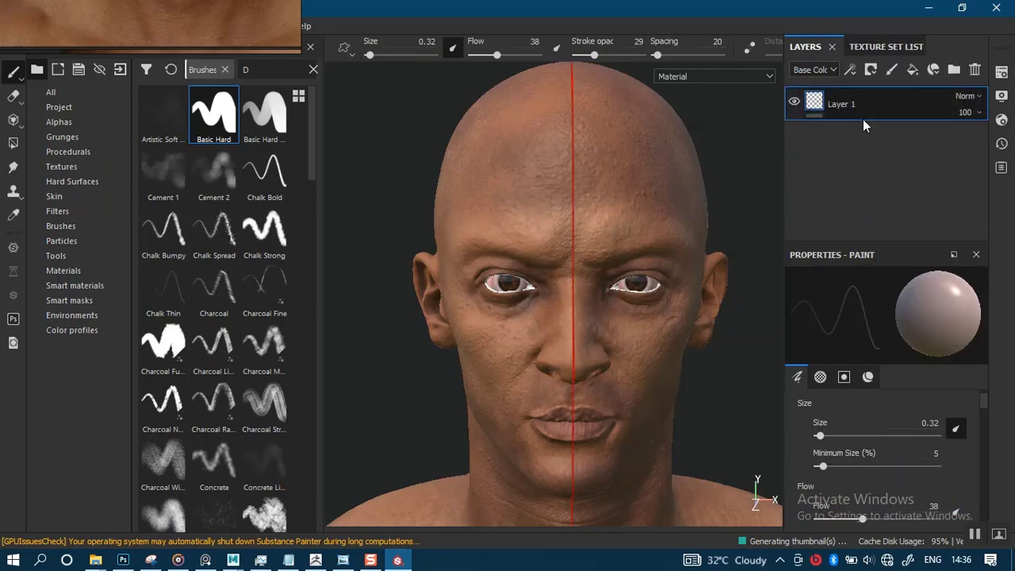
{"action": "key", "text": "Delete"}
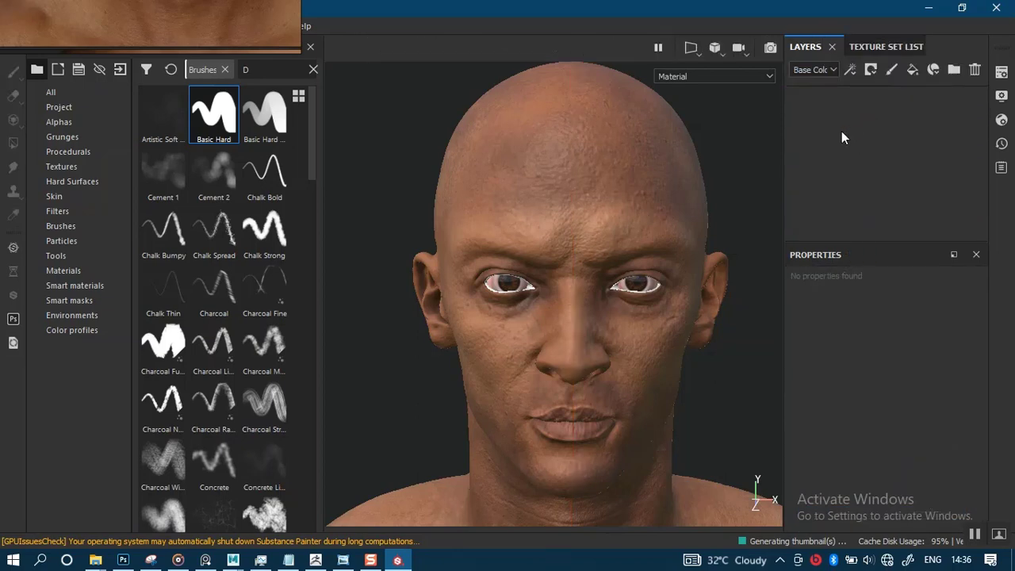
{"action": "key", "text": "ctrl+z"}
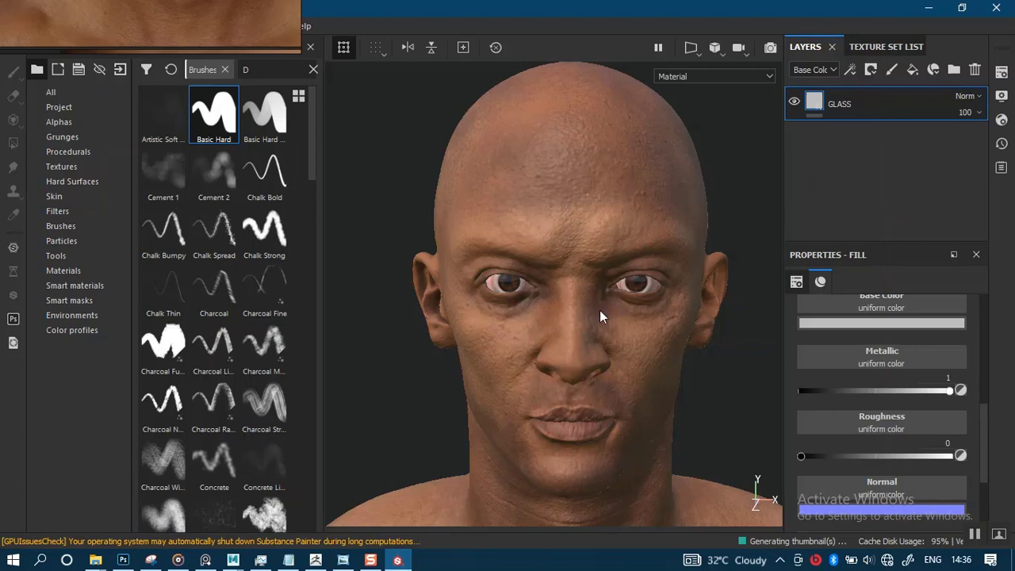
Step: Raise the opacity channel of the meniscus's GLASS layer to 0.1014
{"action": "scroll", "coordinate": [657, 362], "scroll_direction": "up", "scroll_amount": 5}
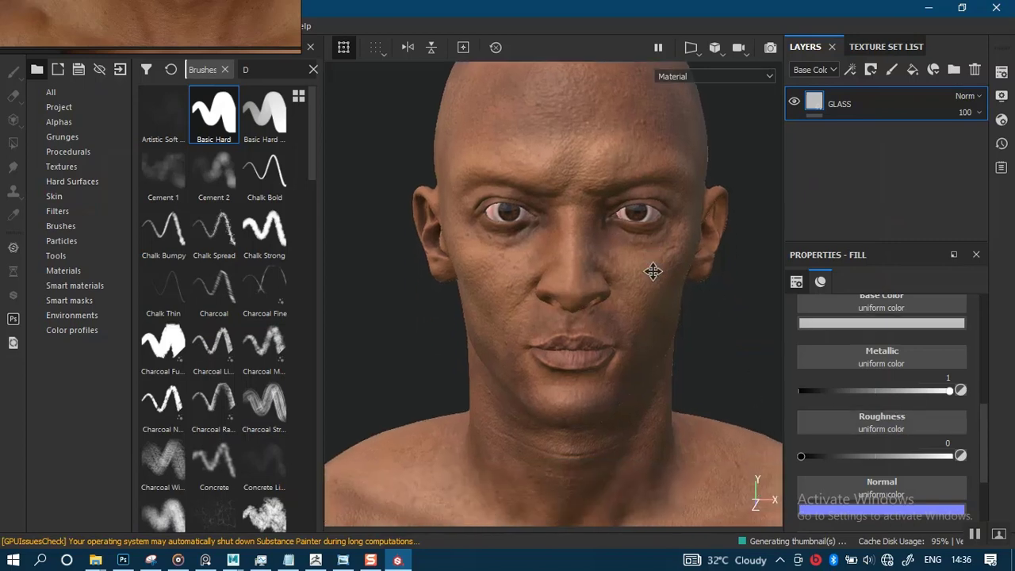
{"action": "scroll", "coordinate": [654, 401], "scroll_direction": "up", "scroll_amount": 8}
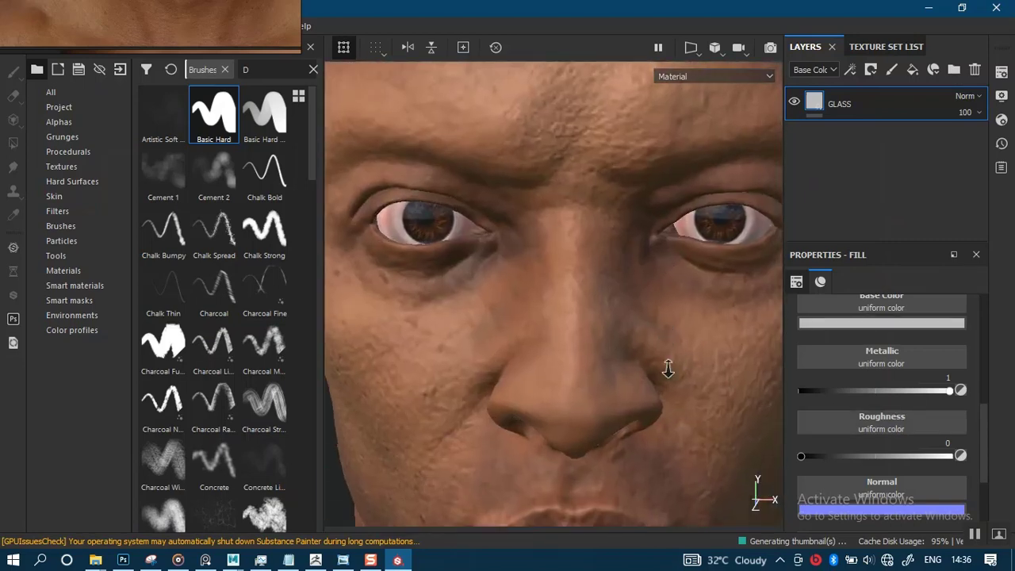
{"action": "middle_click_drag", "start_coordinate": [592, 280], "coordinate": [690, 219]}
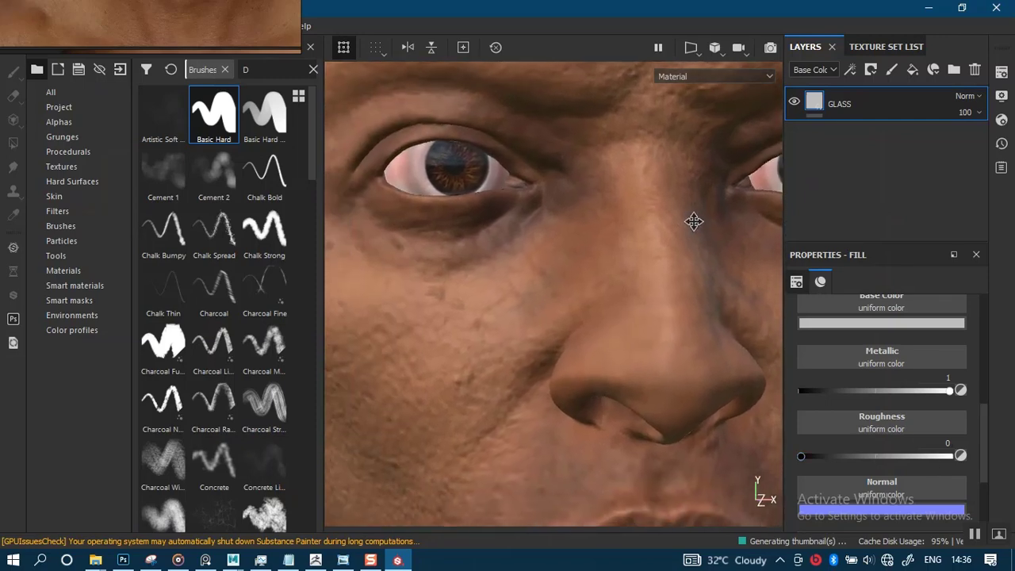
{"action": "scroll", "coordinate": [829, 480], "scroll_direction": "down", "scroll_amount": 3}
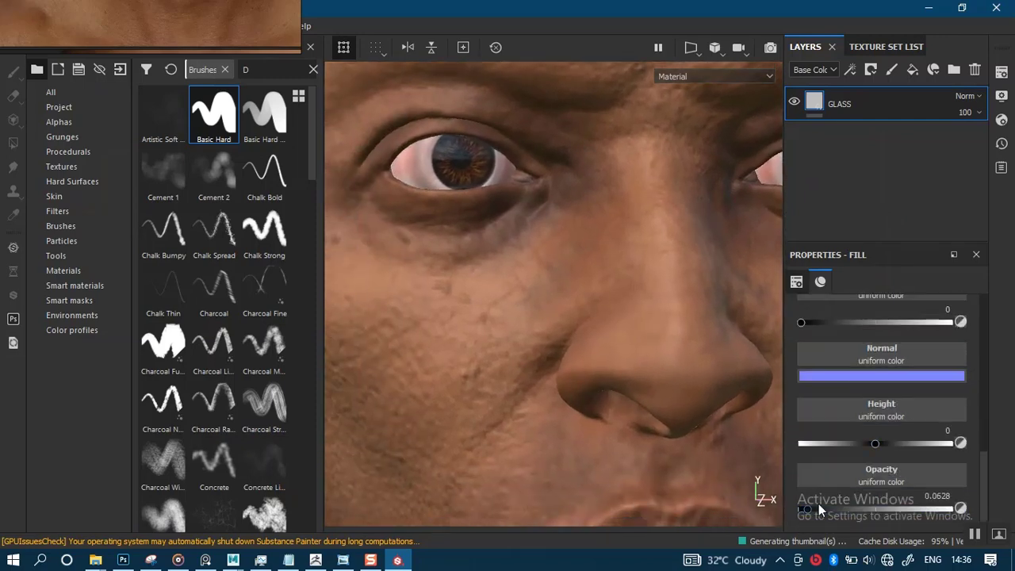
{"action": "left_click", "coordinate": [813, 506]}
Step: Review the face and chest from a distance and save the project
{"action": "right_click_drag", "start_coordinate": [647, 390], "coordinate": [468, 114], "text": "alt"}
{"action": "right_click_drag", "start_coordinate": [501, 147], "coordinate": [469, 97], "text": "alt"}
{"action": "middle_click_drag", "start_coordinate": [551, 283], "coordinate": [559, 112], "text": "alt"}
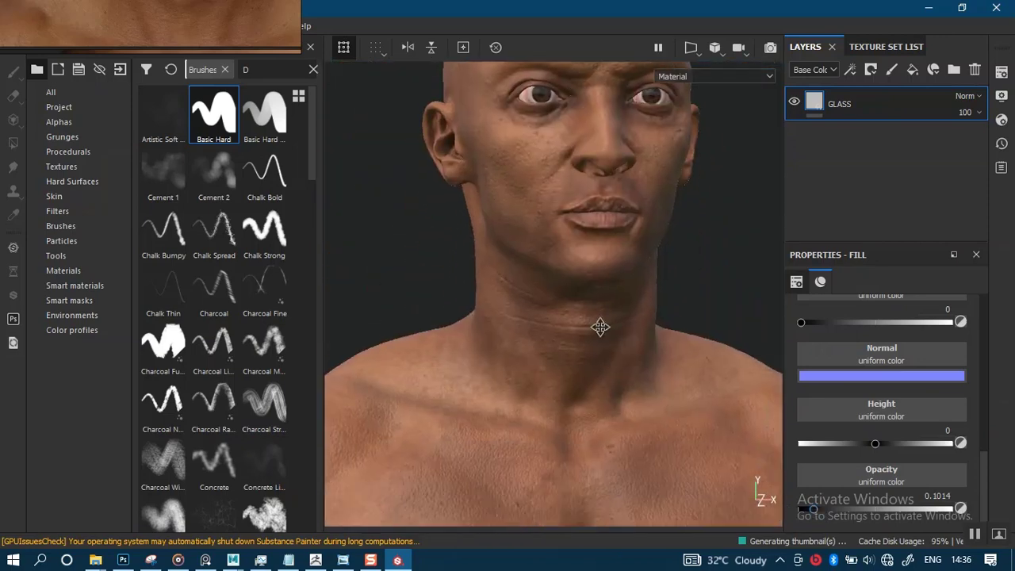
{"action": "mouse_move", "coordinate": [599, 327]}
{"action": "middle_mouse_down", "text": "alt"}
{"action": "mouse_move", "coordinate": [605, 181]}
{"action": "mouse_move", "coordinate": [593, 232]}
{"action": "middle_mouse_up", "text": "alt"}
{"action": "left_click_drag", "start_coordinate": [579, 309], "coordinate": [500, 362], "text": "alt"}
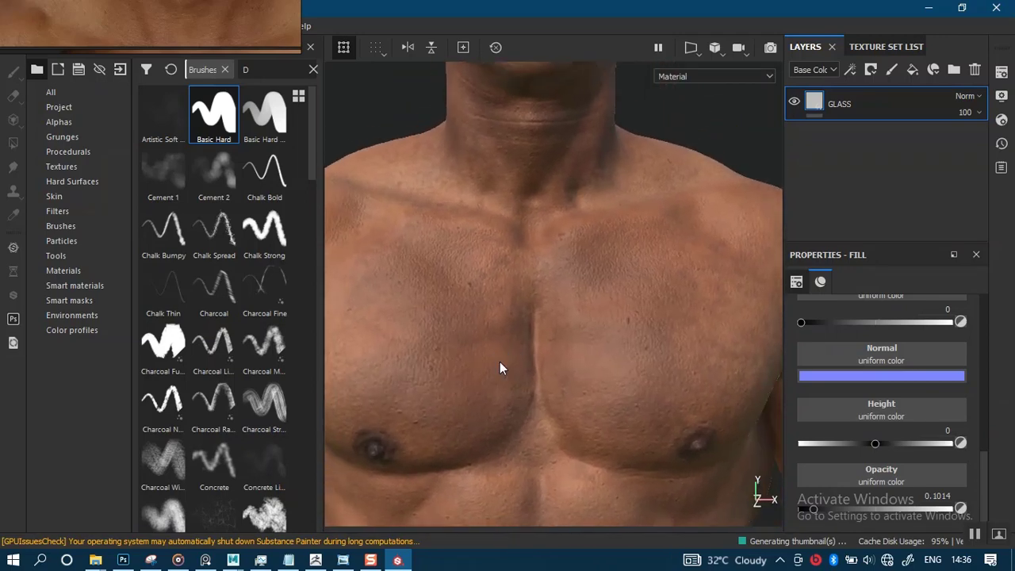
{"action": "key", "text": "ctrl"}
{"action": "key", "text": "ctrl+s"}
Step: Hide the side panels, frame the chest and shoulders, and start an Iray render of them
{"action": "key", "text": "Tab"}
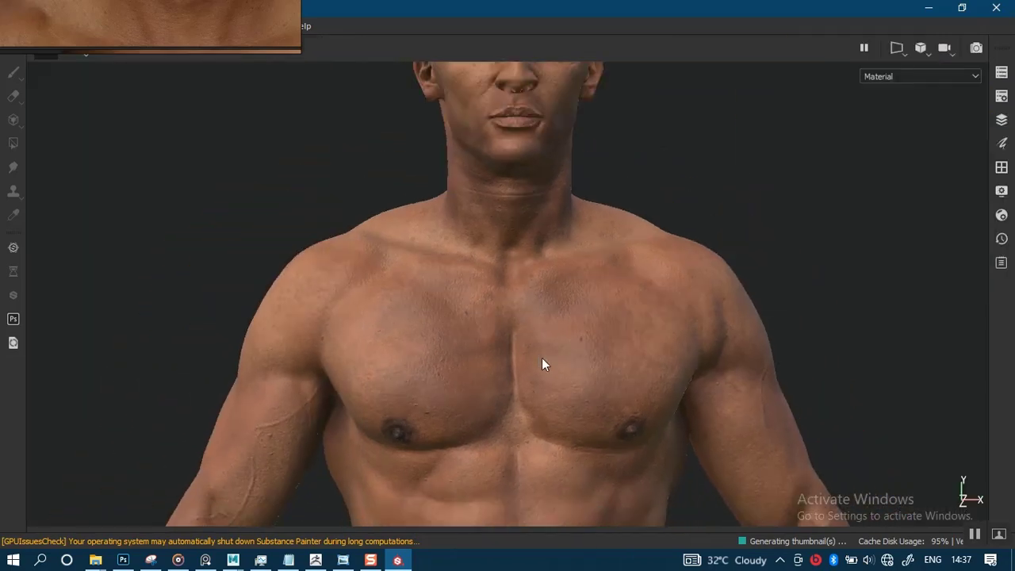
{"action": "middle_click_drag", "start_coordinate": [541, 358], "coordinate": [595, 340], "text": "alt"}
{"action": "right_click_drag", "start_coordinate": [595, 341], "coordinate": [627, 338], "text": "alt"}
{"action": "mouse_move", "coordinate": [627, 338]}
{"action": "middle_mouse_down", "text": "alt"}
{"action": "mouse_move", "coordinate": [629, 388]}
{"action": "mouse_move", "coordinate": [621, 310]}
{"action": "mouse_move", "coordinate": [618, 322]}
{"action": "middle_mouse_up", "text": "alt"}
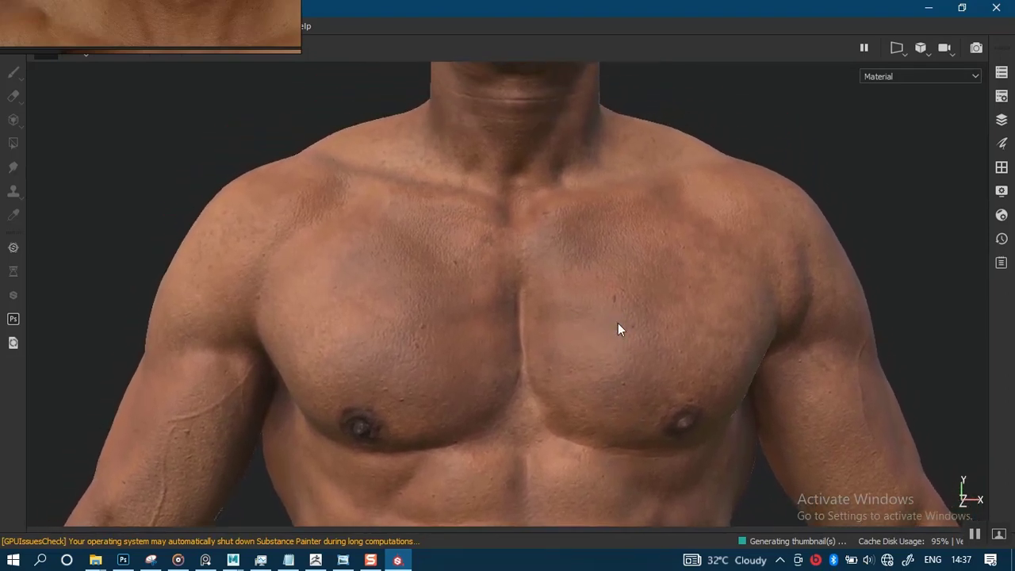
{"action": "left_click", "coordinate": [975, 50]}
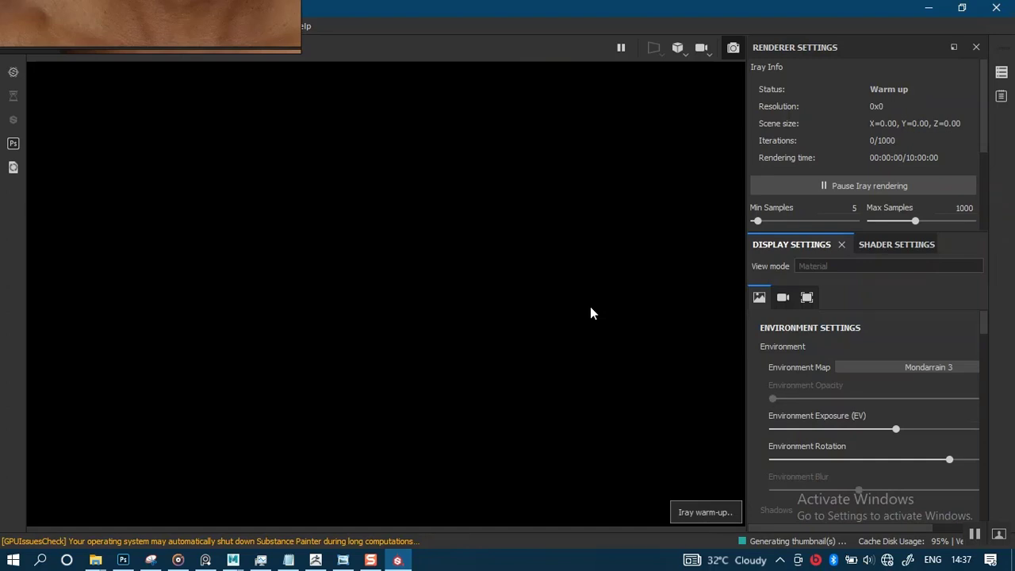
{"action": "scroll", "coordinate": [822, 434], "scroll_direction": "down", "scroll_amount": 10}
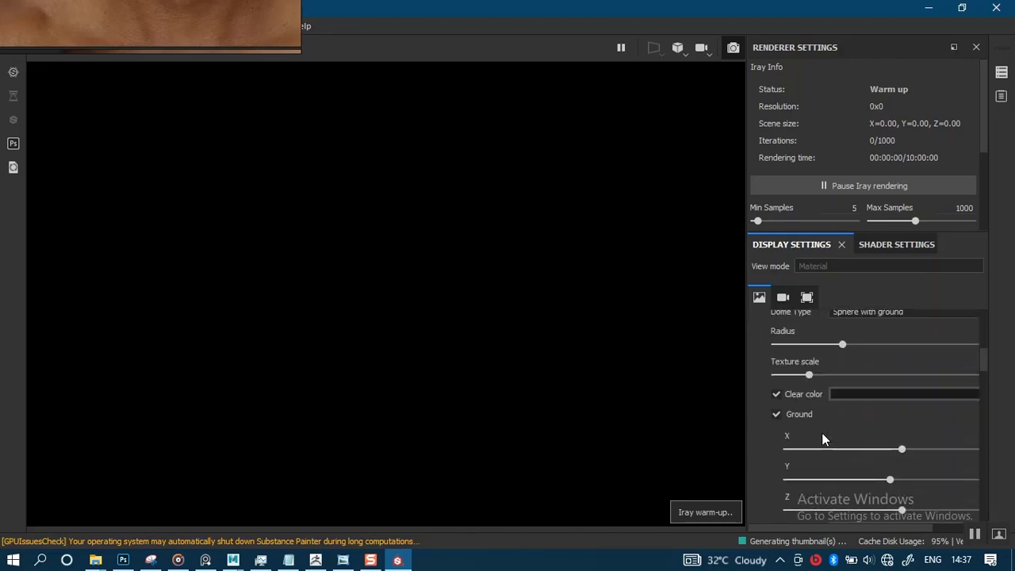
{"action": "scroll", "coordinate": [821, 432], "scroll_direction": "down", "scroll_amount": 3}
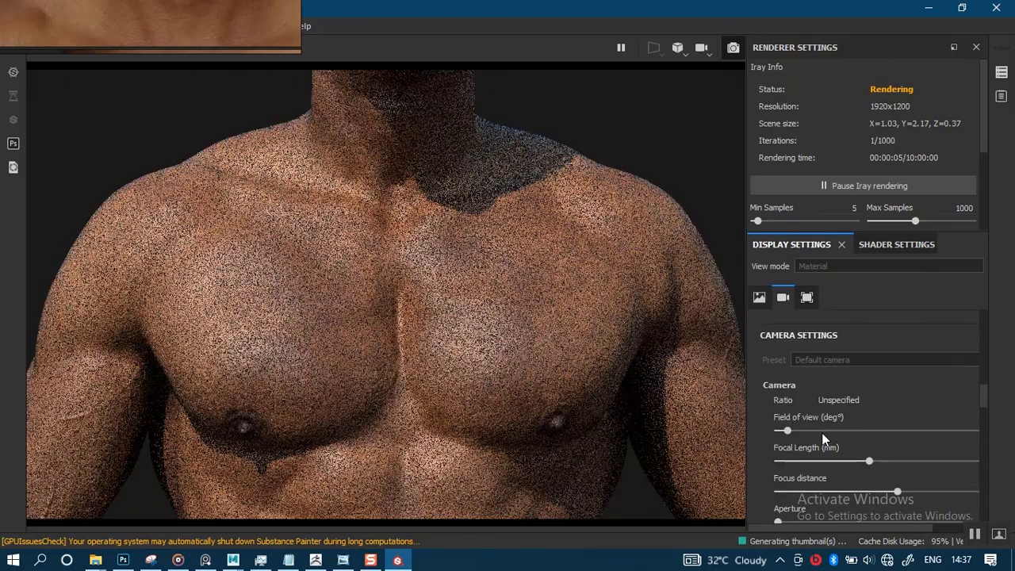